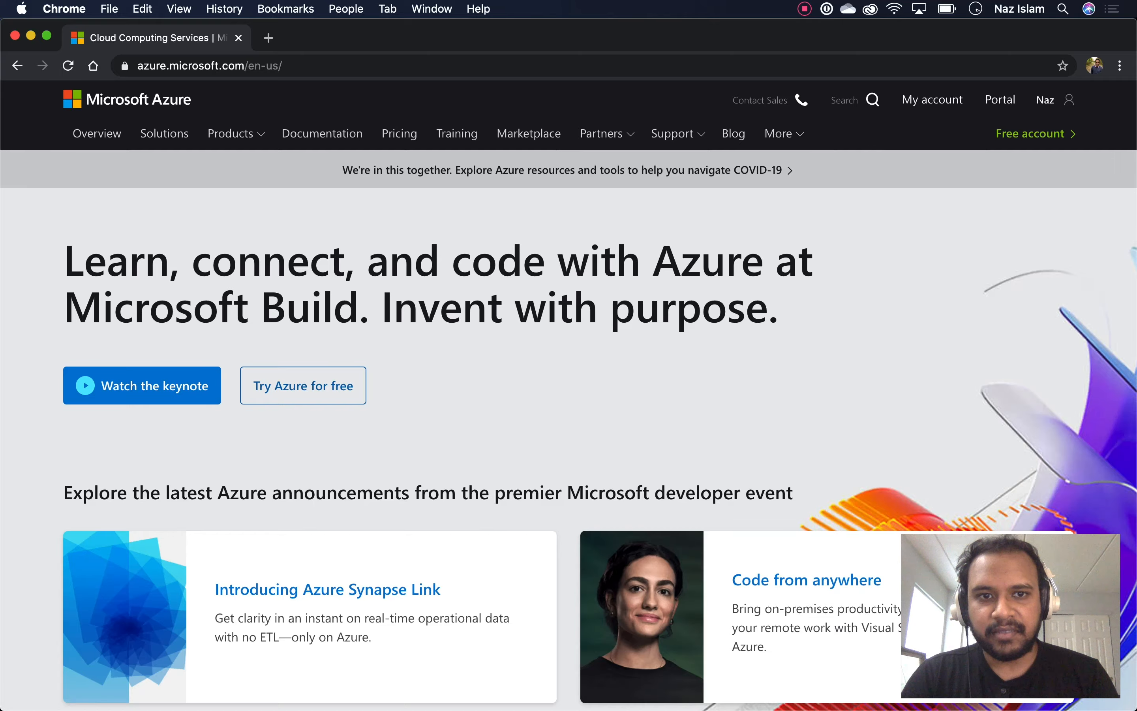
Browse the azure.microsoft.com page, reload azure.com, and open the Azure Portal
scroll(568, 422, up, 10)
scroll(569, 400, down, 10)
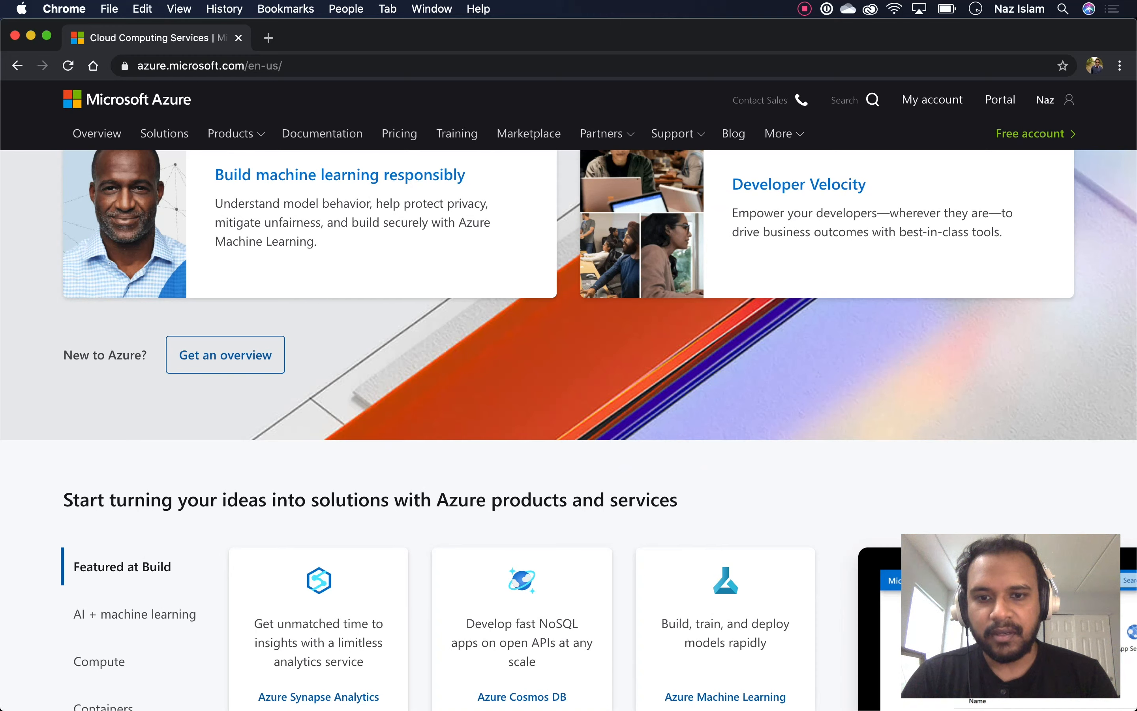
scroll(568, 430, up, 10)
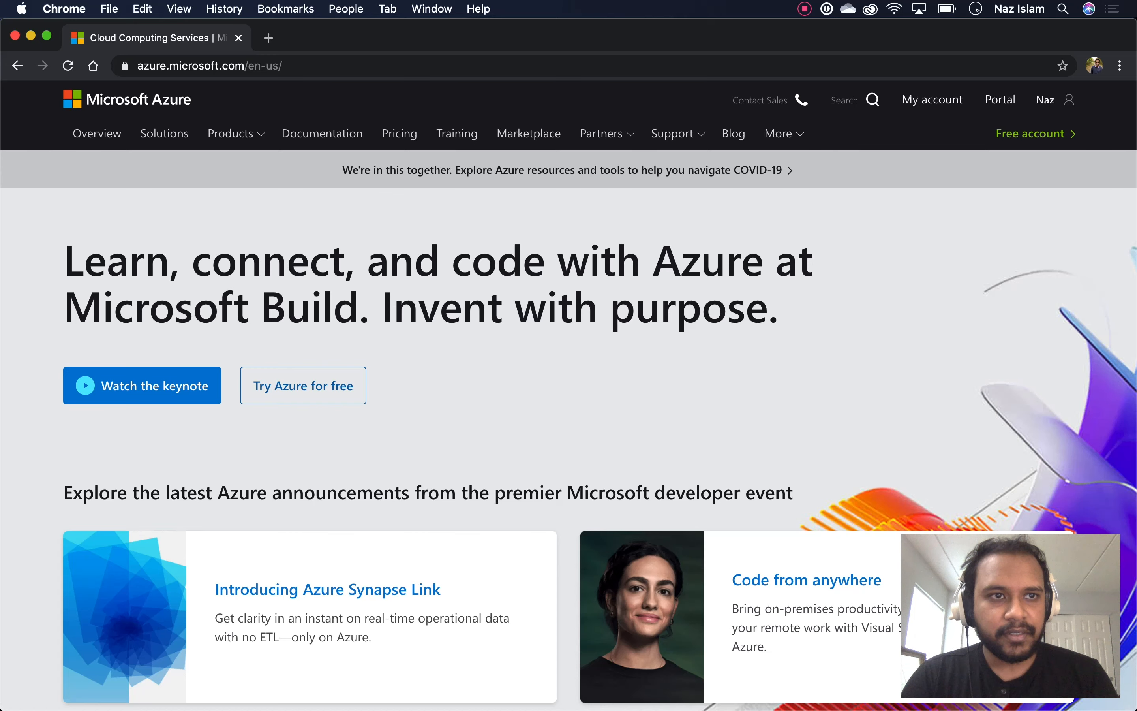
scroll(569, 399, up, 1)
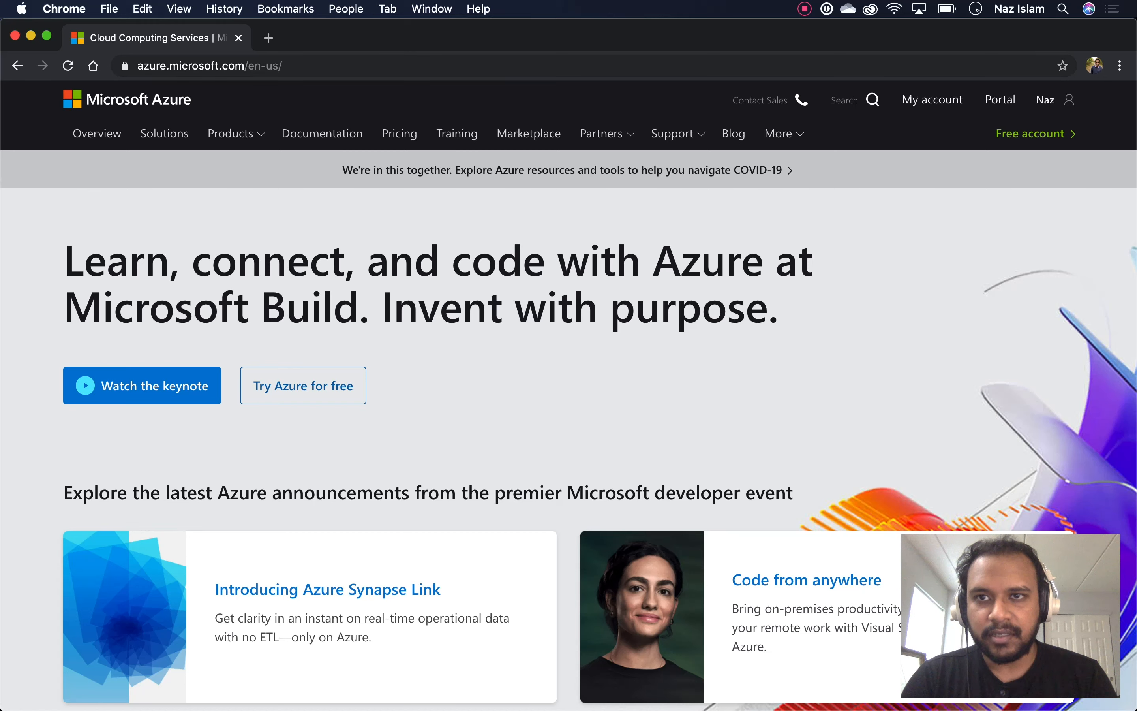
key(super+l)
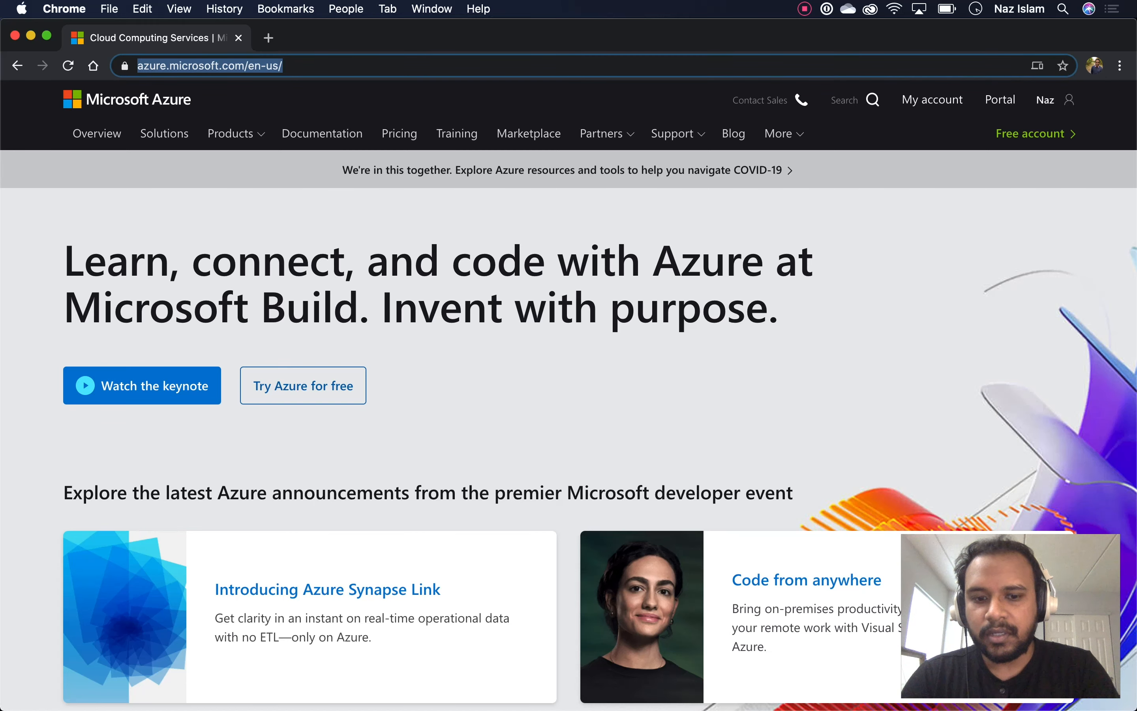
text(azure)
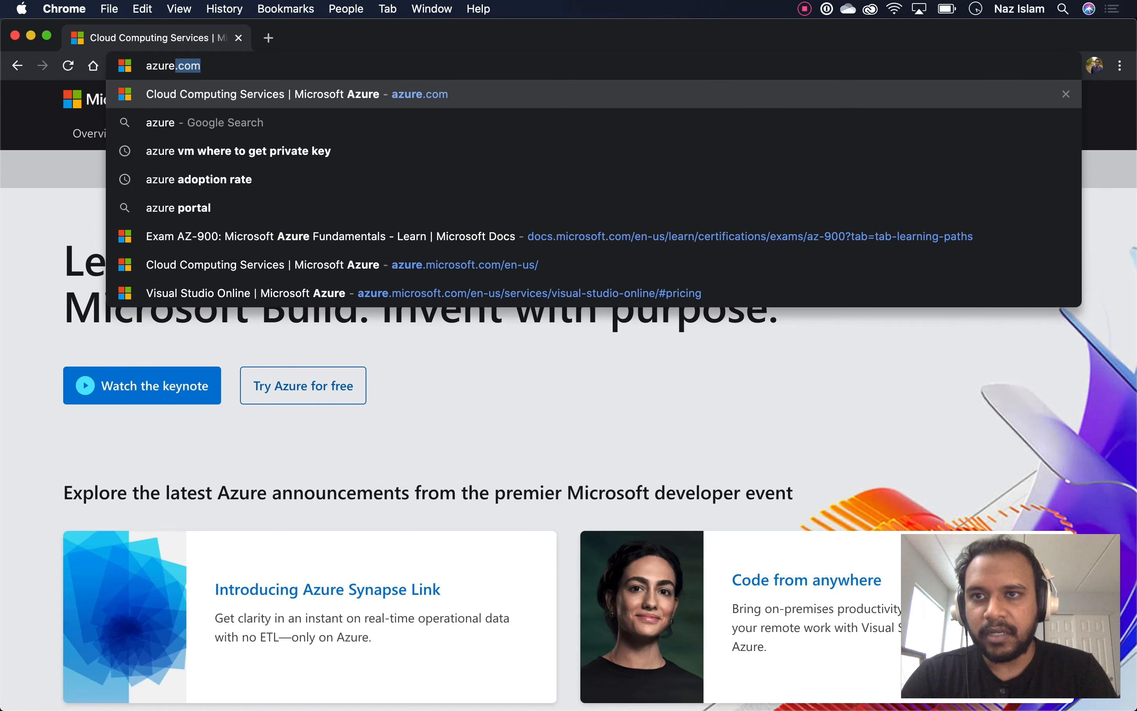
key(Return)
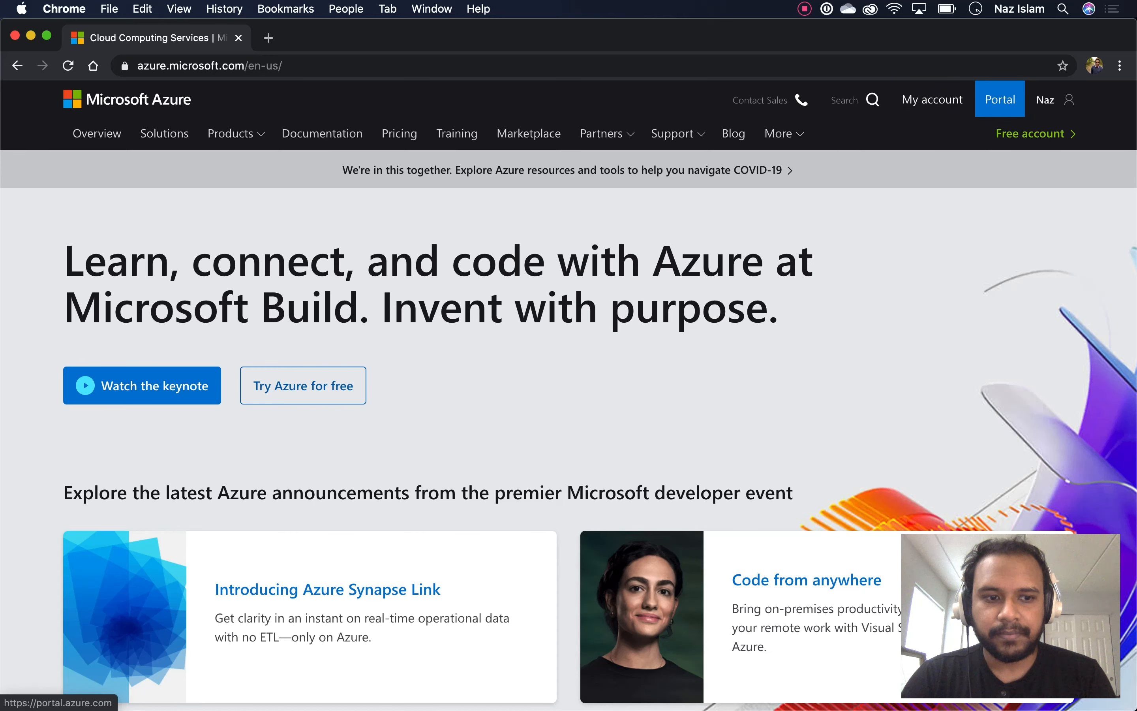
click(1000, 99)
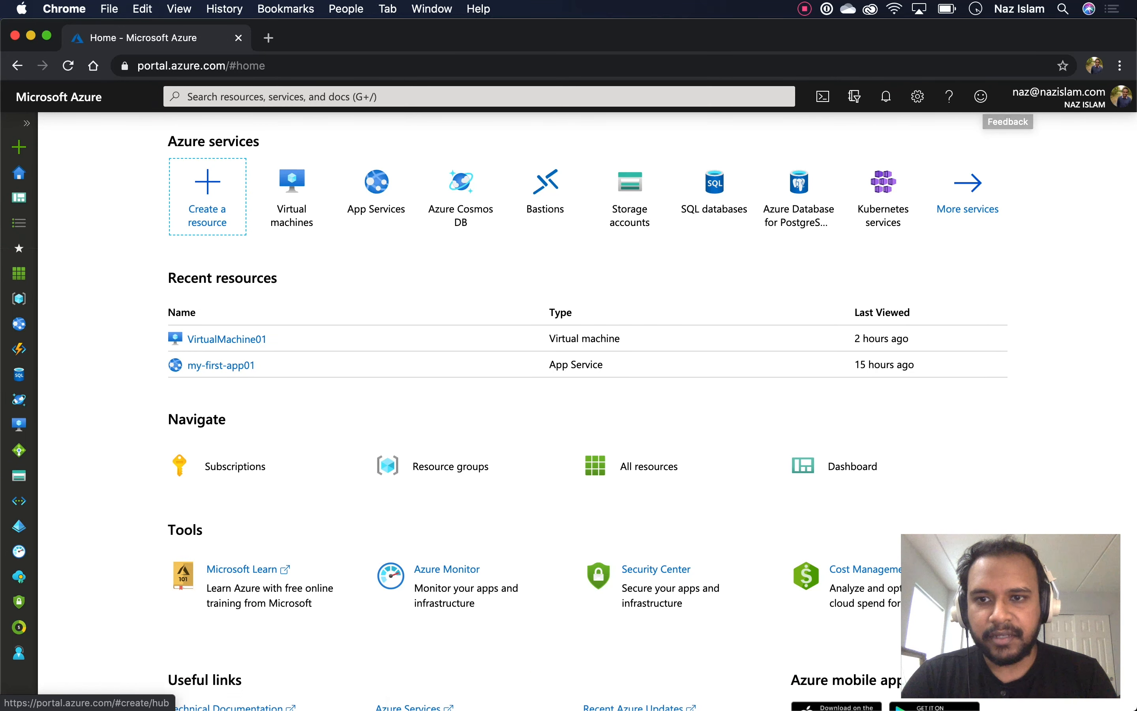
Open More services from the portal Home page to see every Azure service
scroll(207, 136, down, 2)
scroll(207, 136, up, 2)
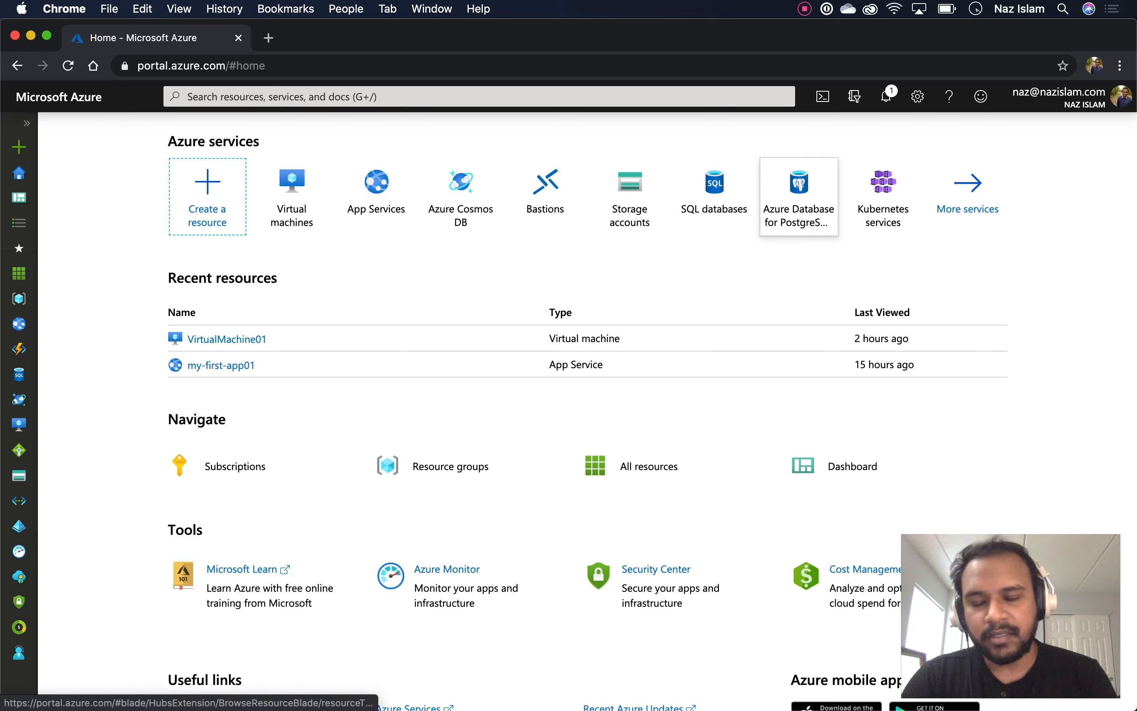
mouse_move(798, 197)
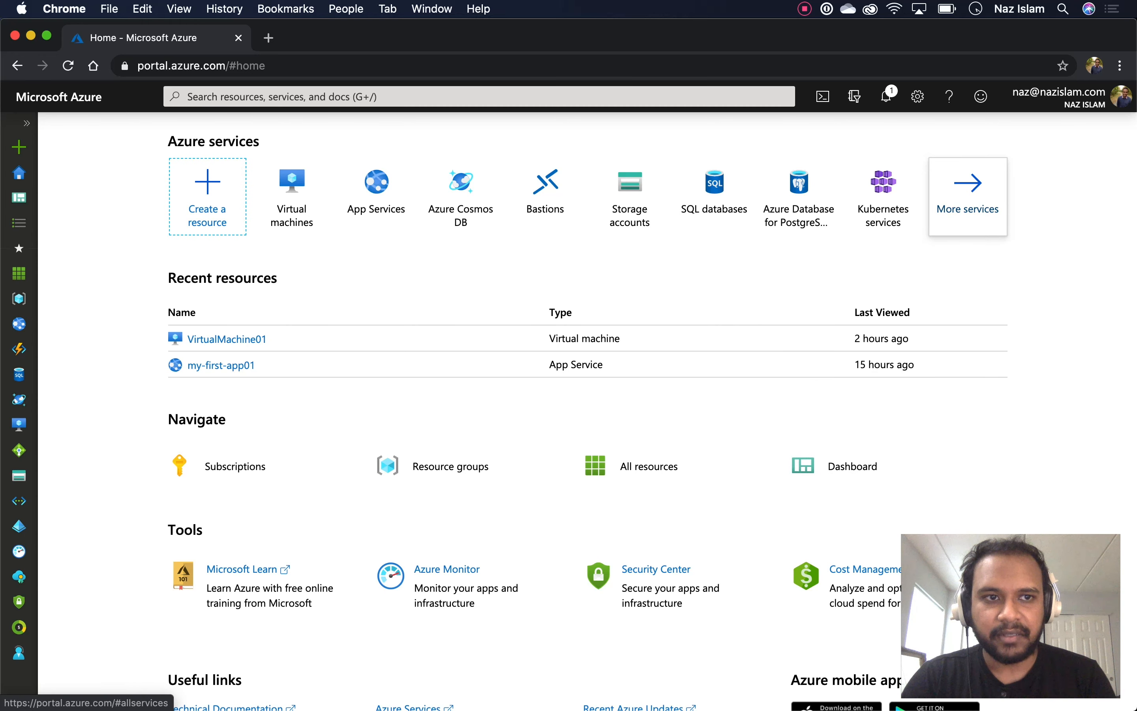
click(968, 198)
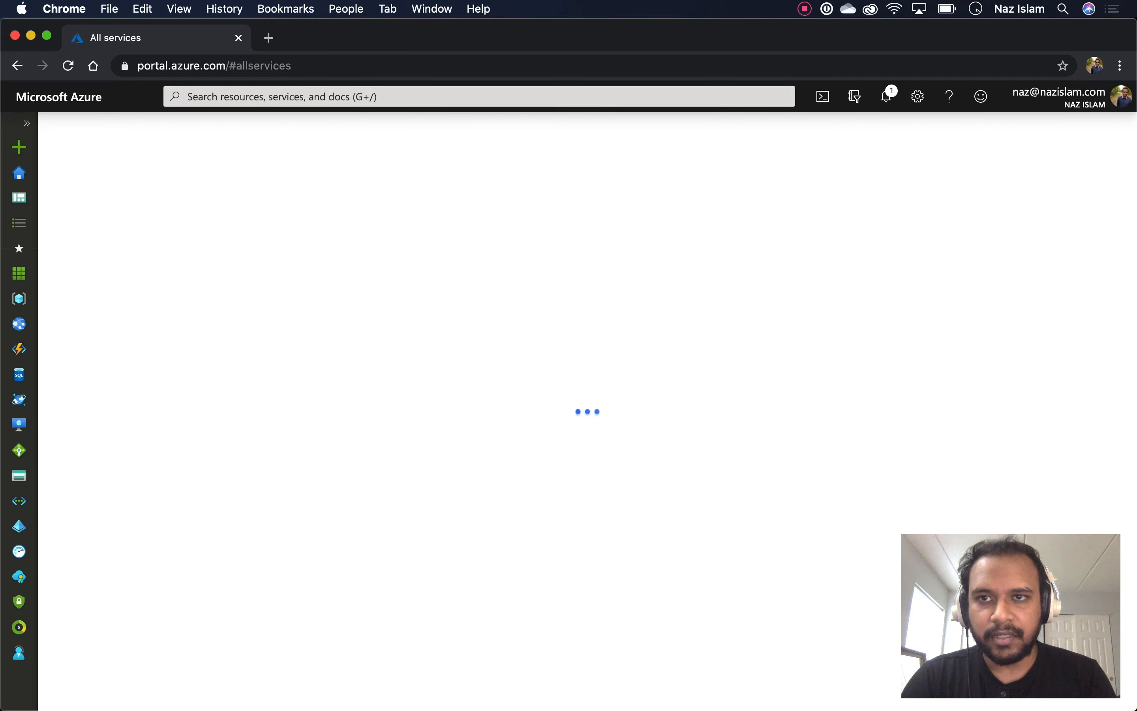
Filter the services list by the Storage, Web and Mobile categories
mouse_move(453, 238)
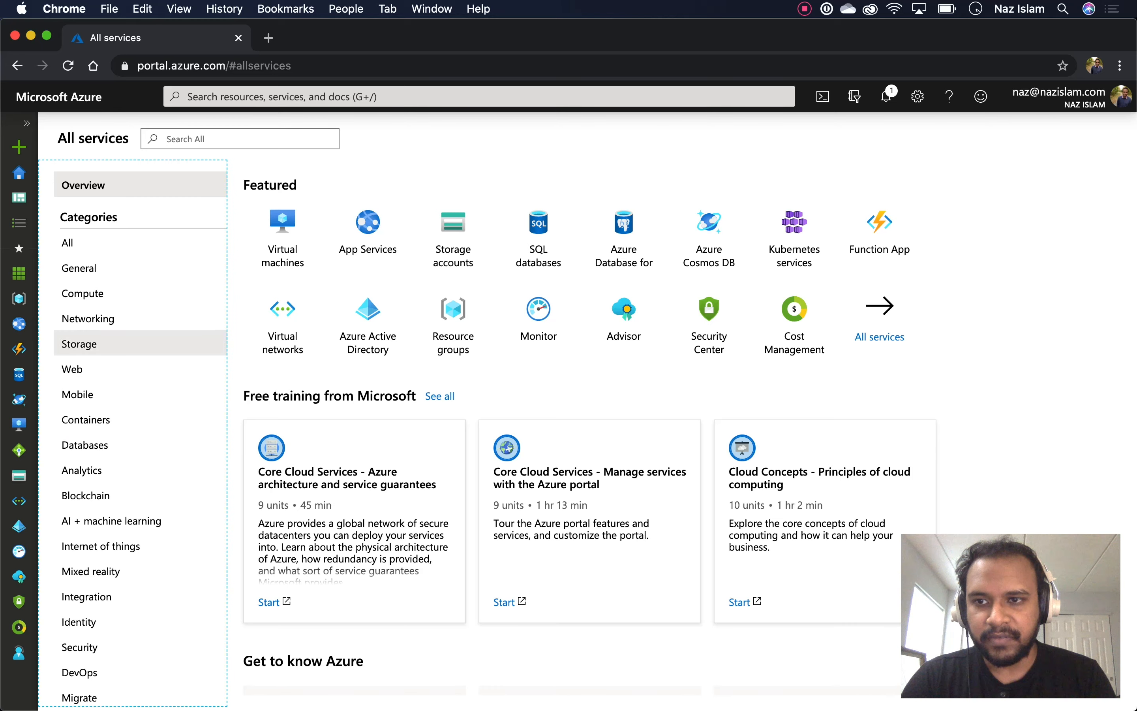
click(79, 344)
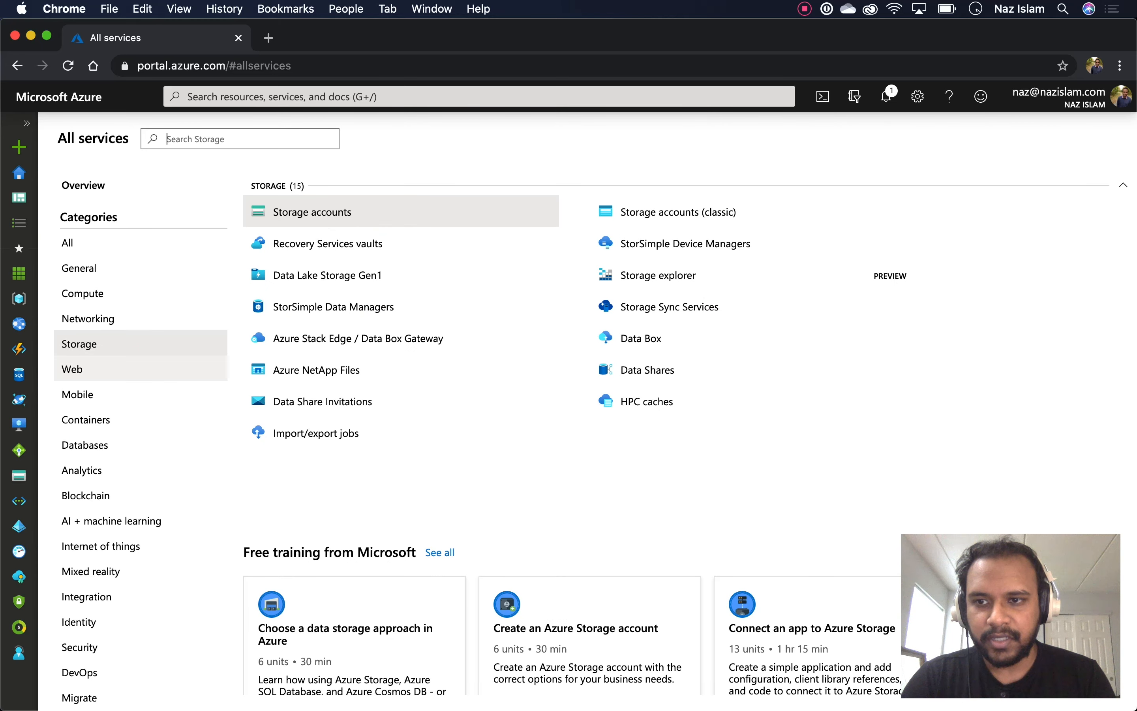
click(75, 370)
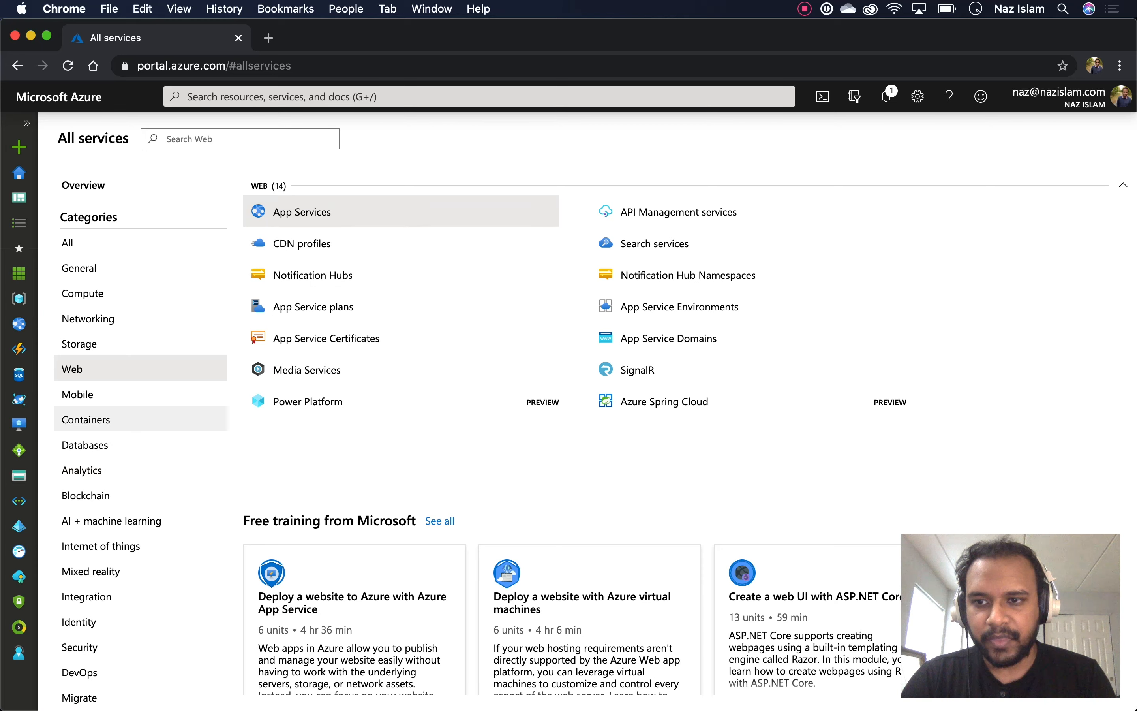
click(77, 394)
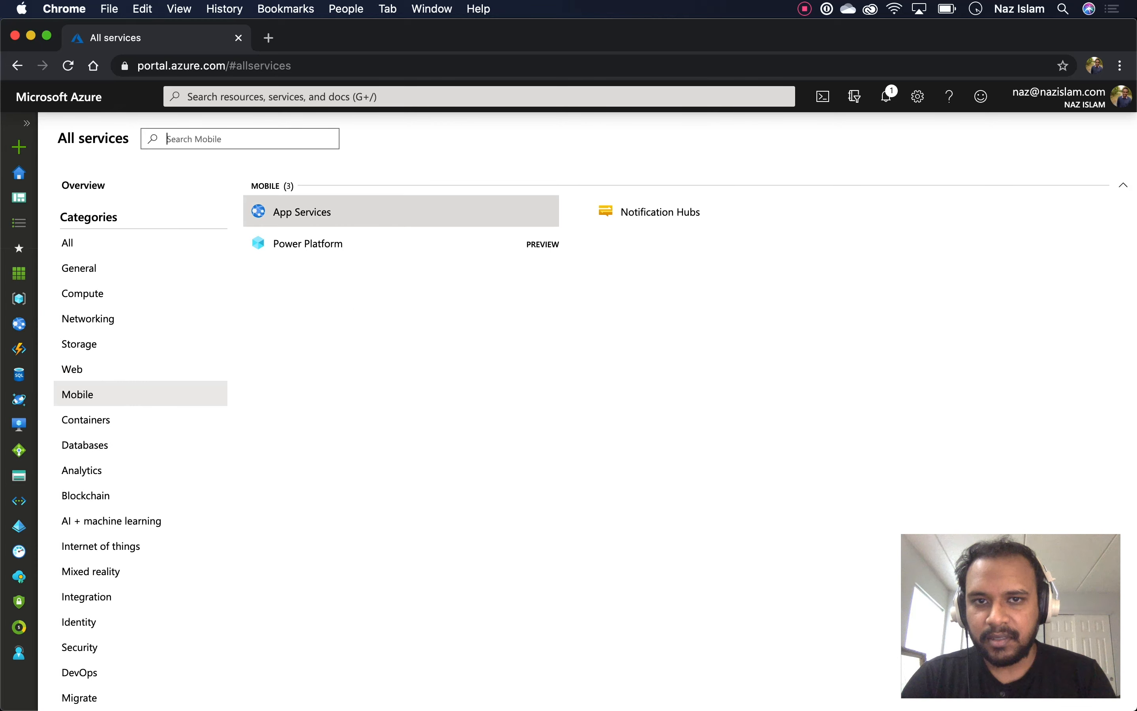
Expand the portal menu and list All resources, showing 11 resources
click(26, 123)
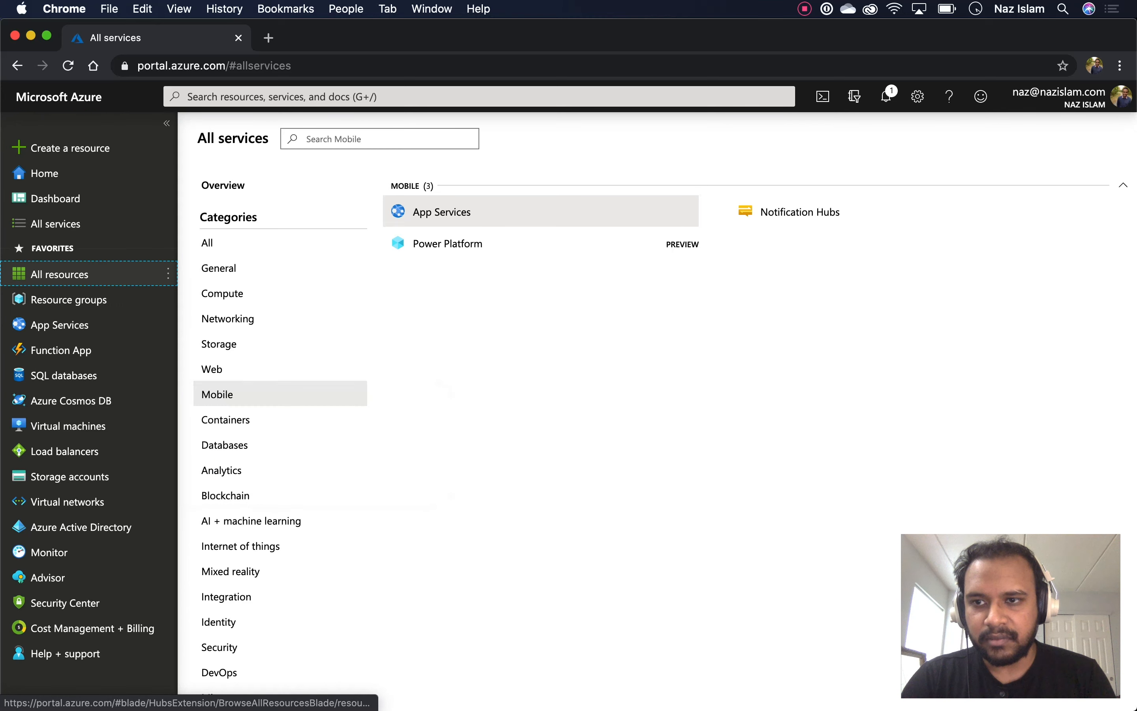
click(60, 274)
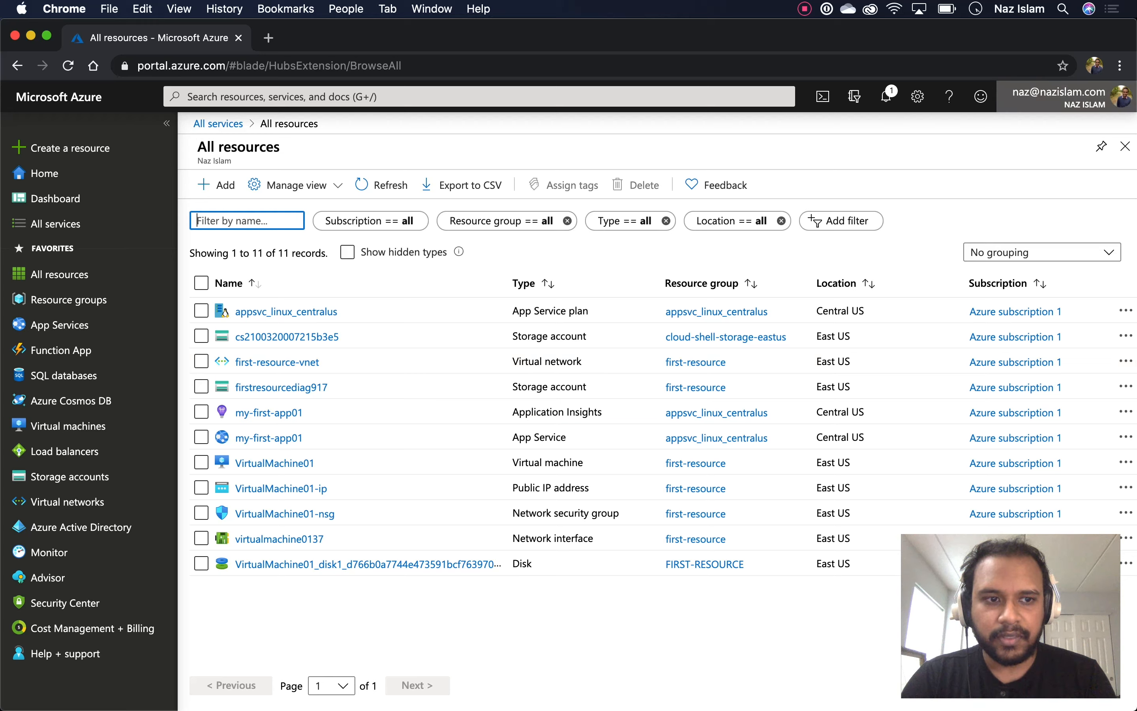
click(1057, 96)
Preview each theme swatch in Portal settings, apply the dark theme, and return to the dashboard
click(1058, 97)
click(917, 96)
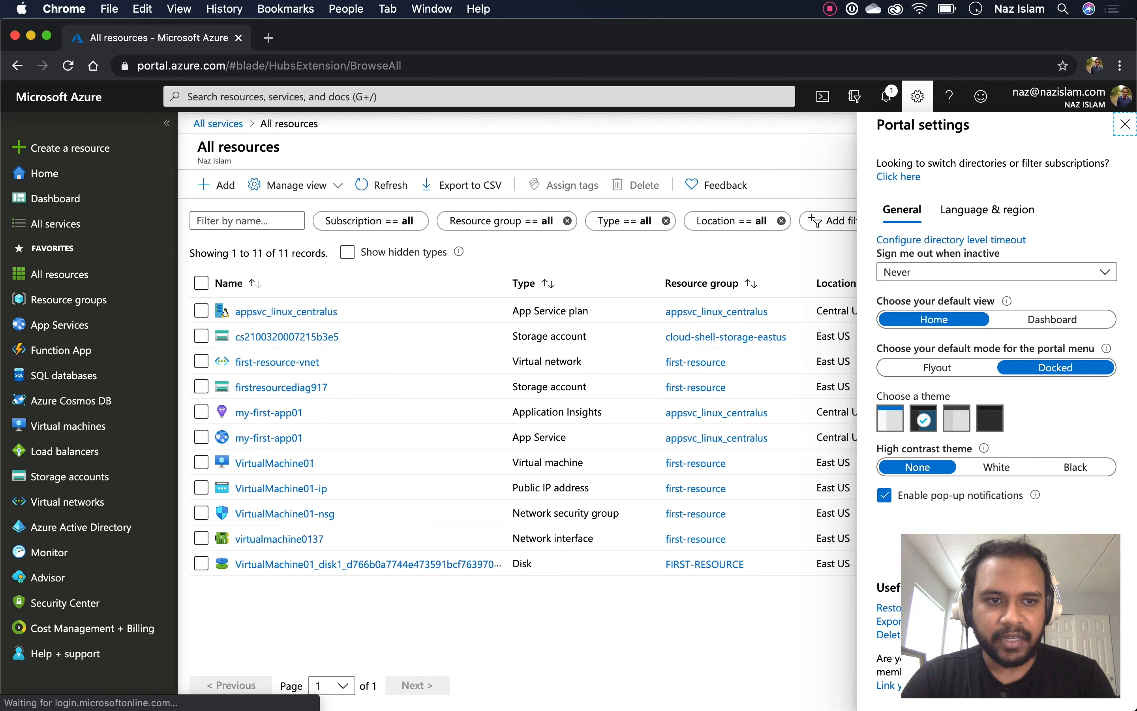
click(890, 419)
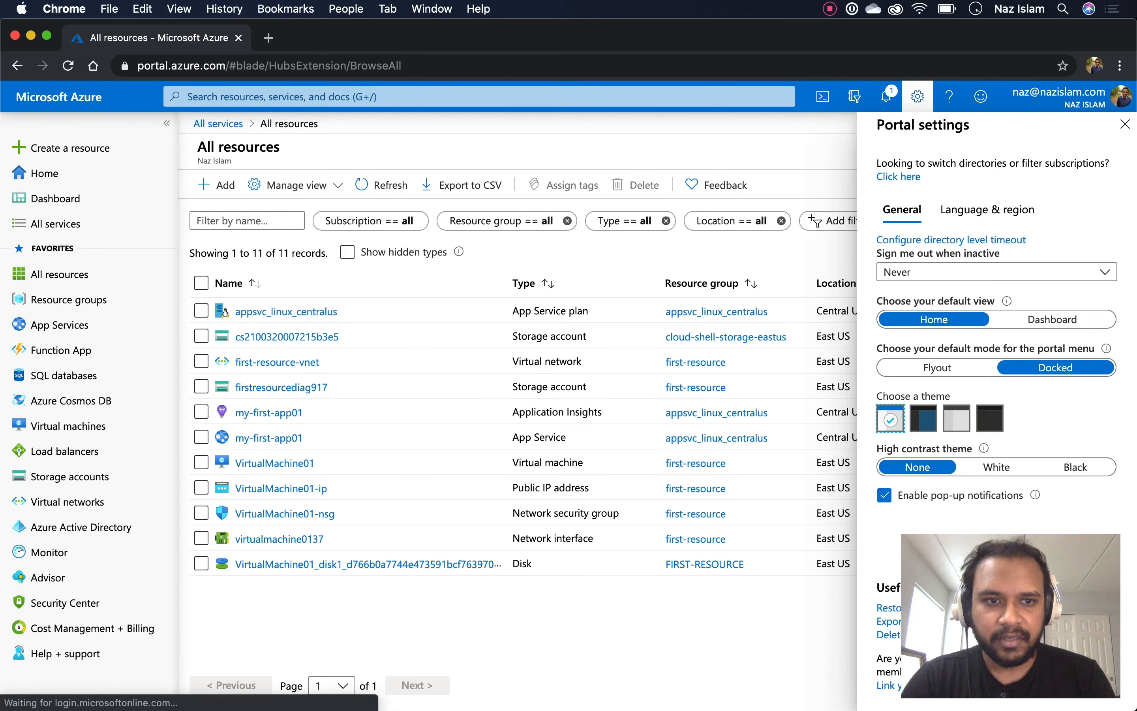
click(923, 419)
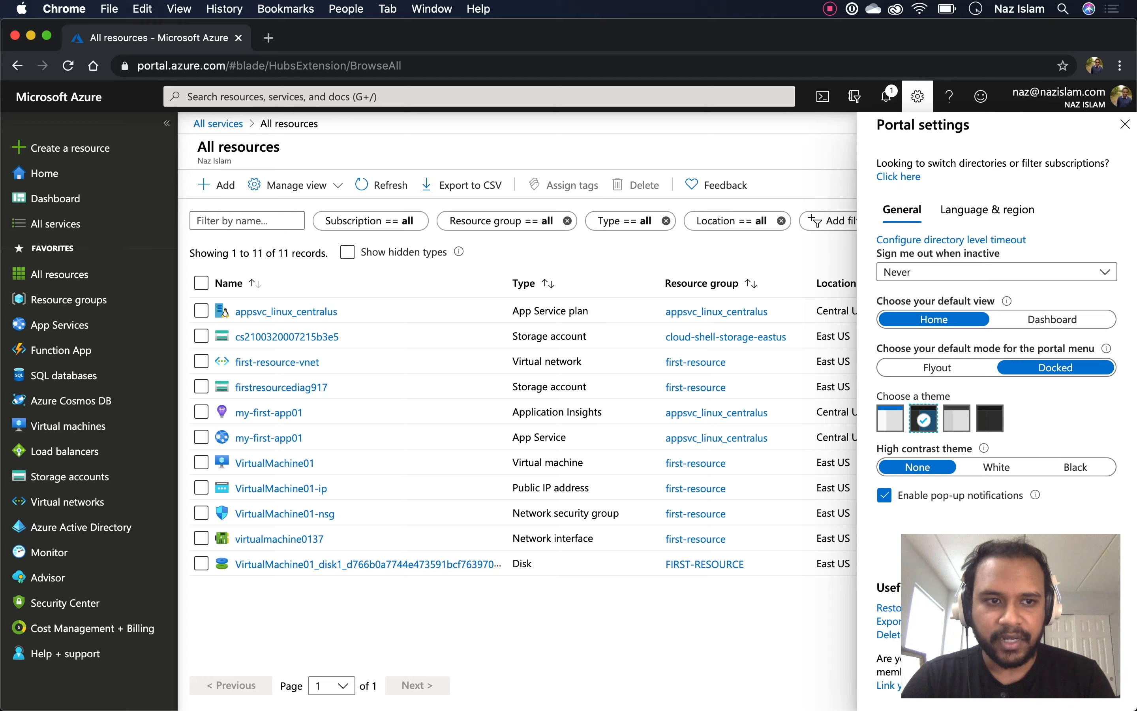
click(956, 419)
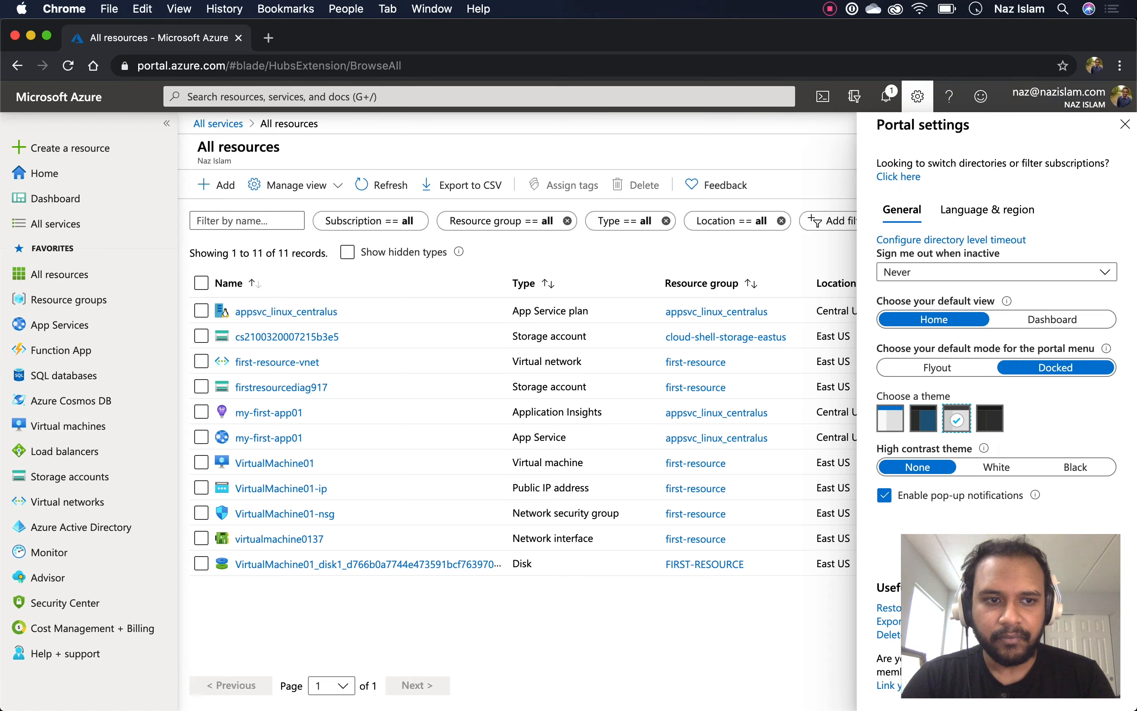
click(989, 418)
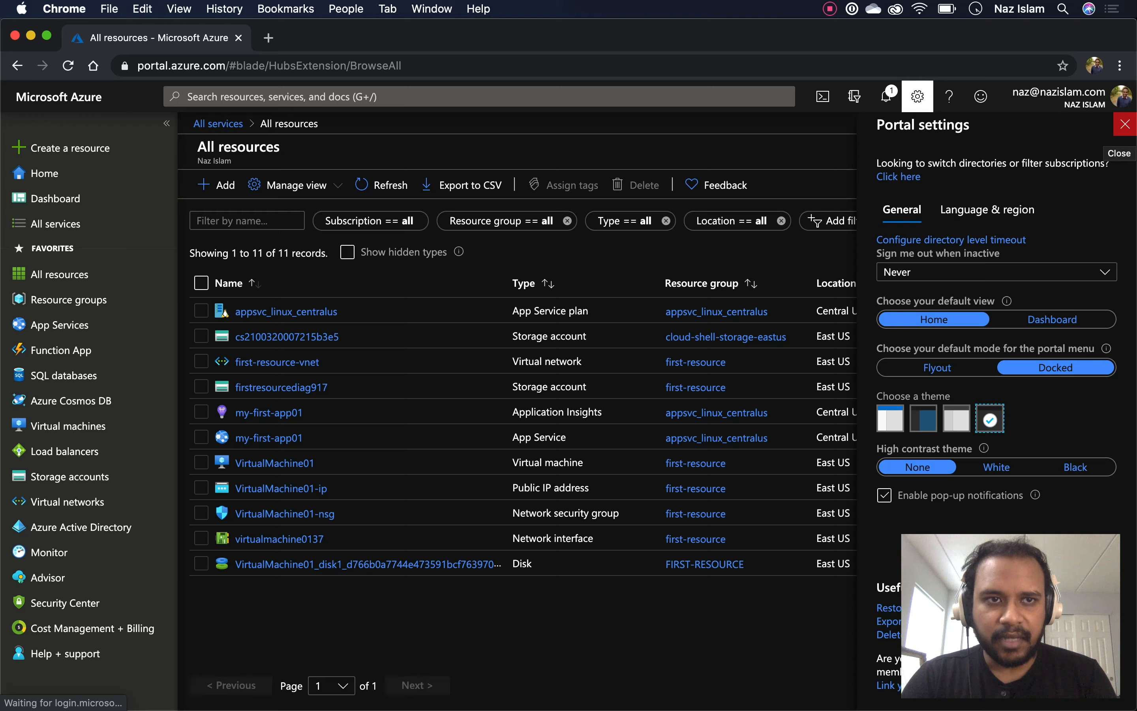
click(1124, 124)
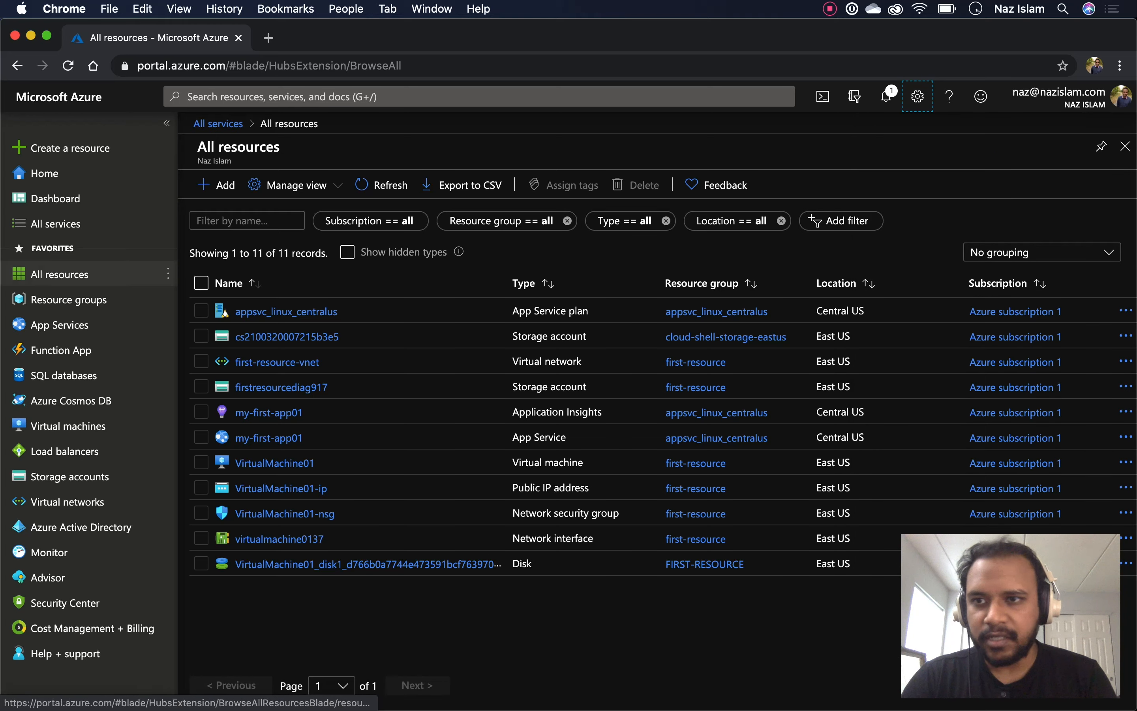
click(55, 198)
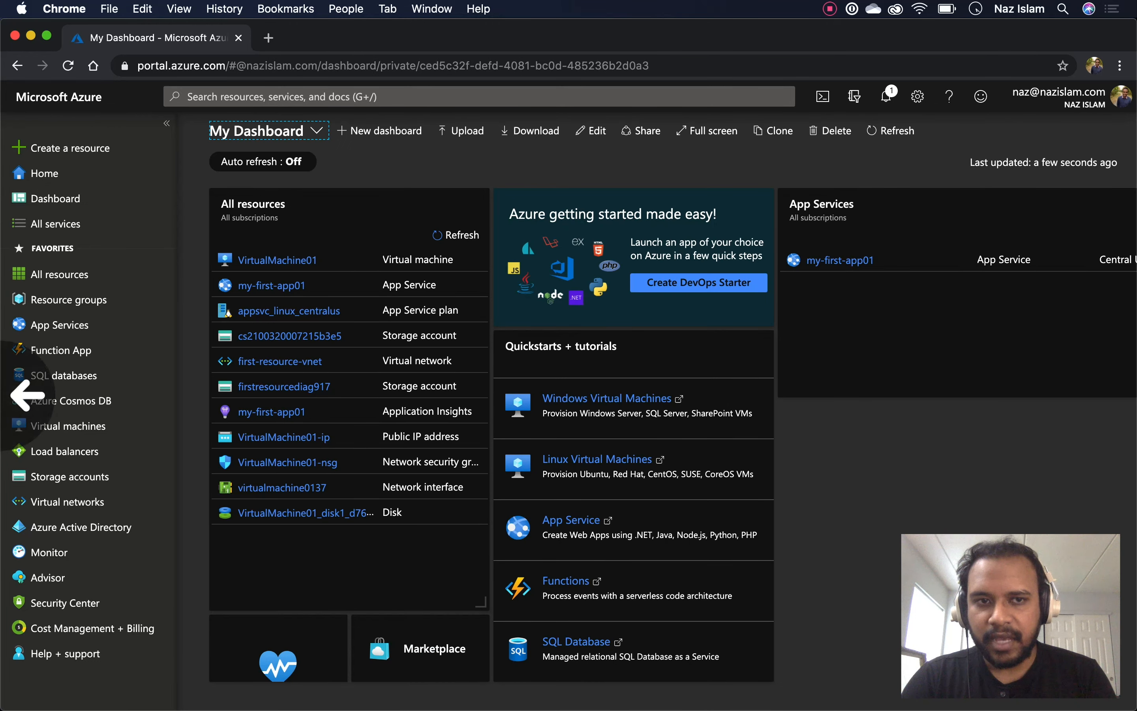
From All services, choose Create on the Virtual machines card to start a new VM
scroll(658, 446, right, 3)
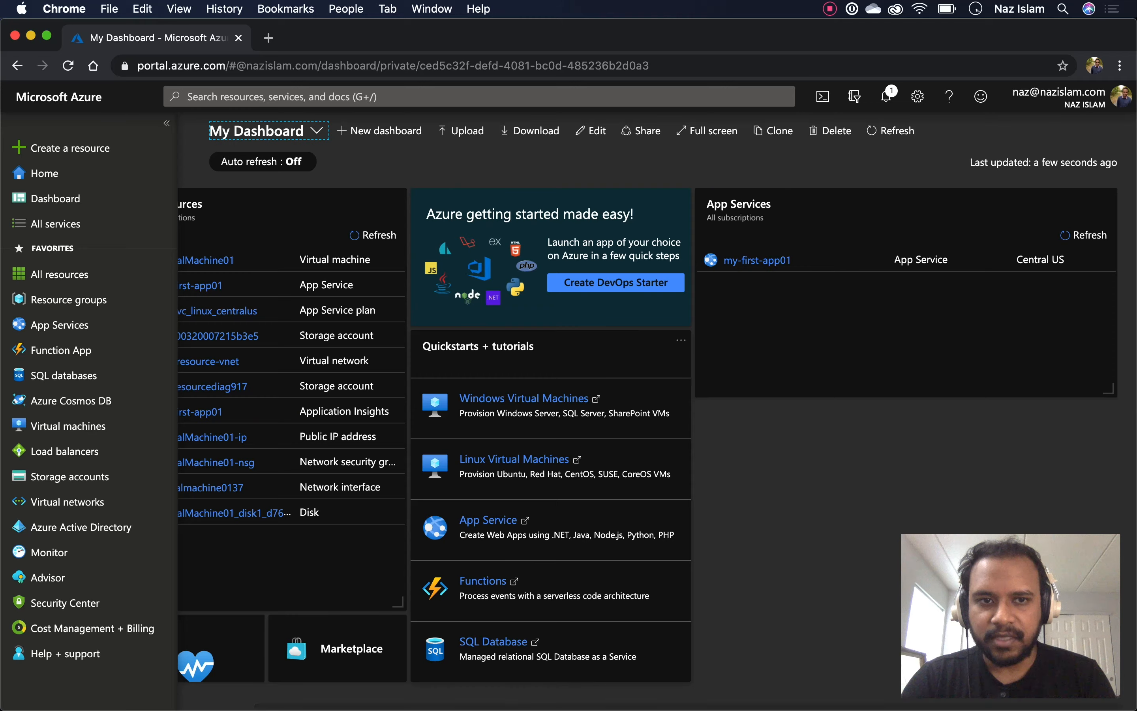
scroll(550, 526, down, 1)
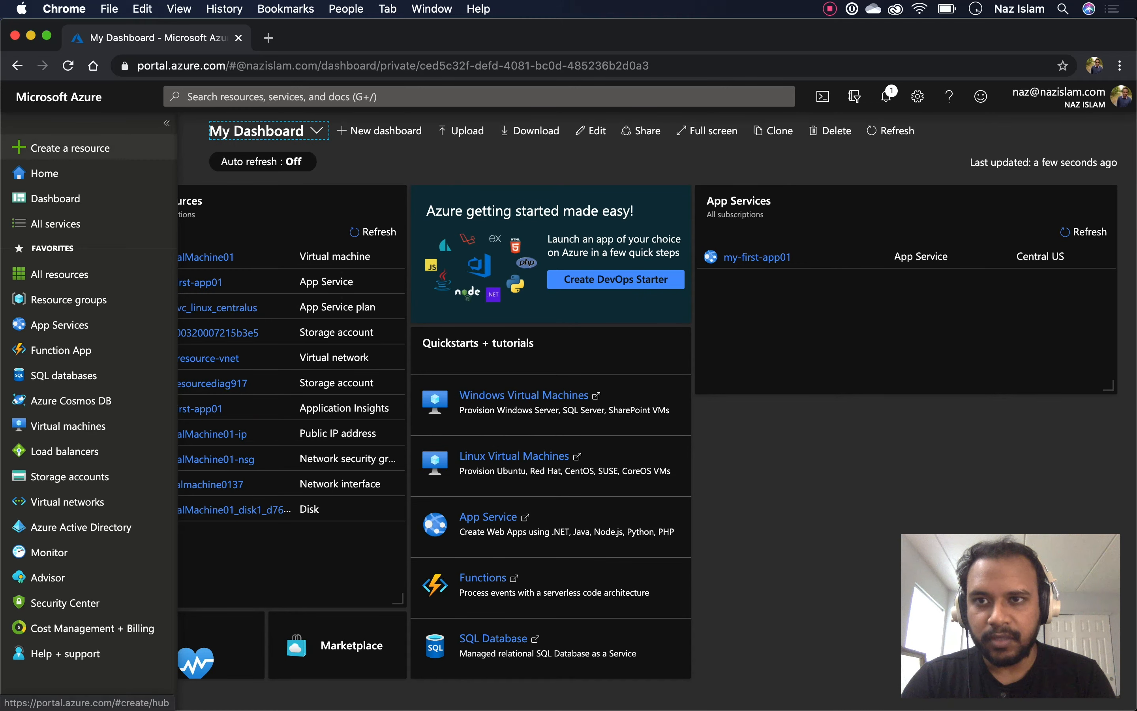
click(166, 123)
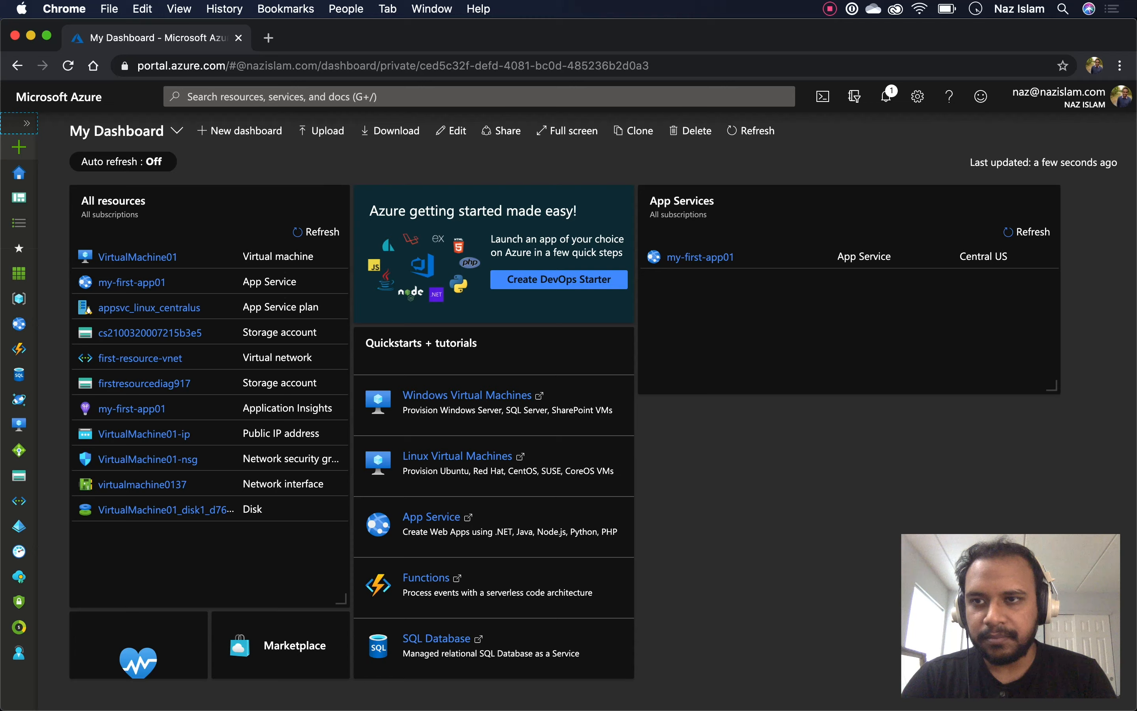
click(27, 123)
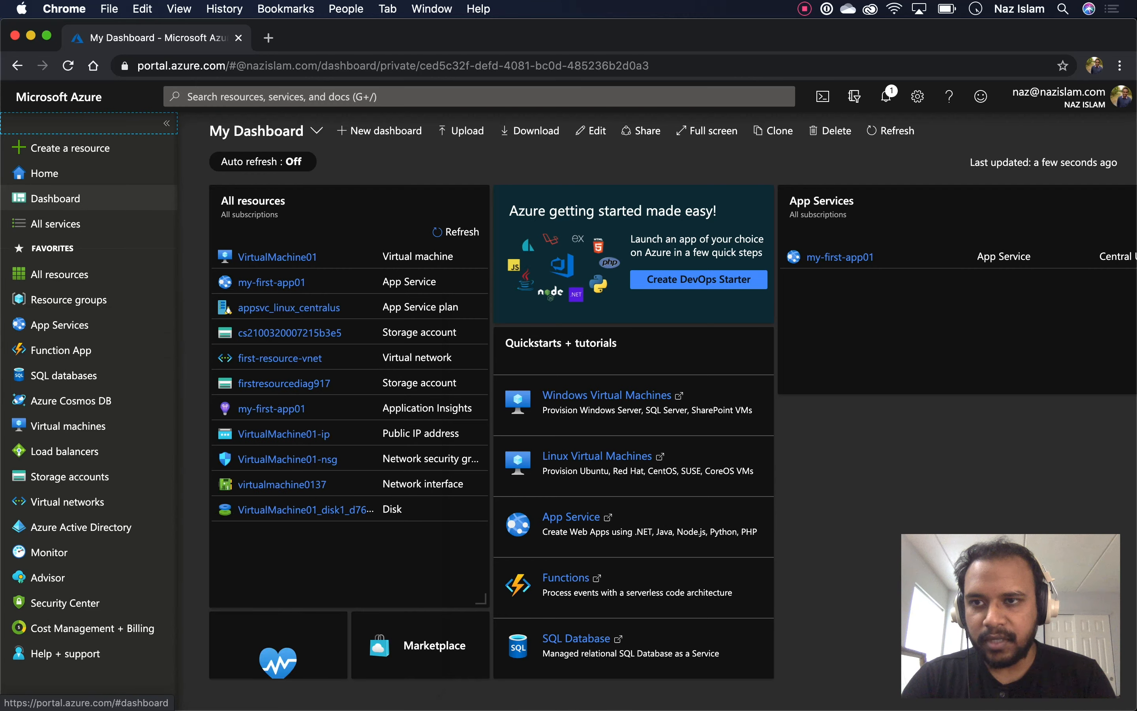
click(55, 223)
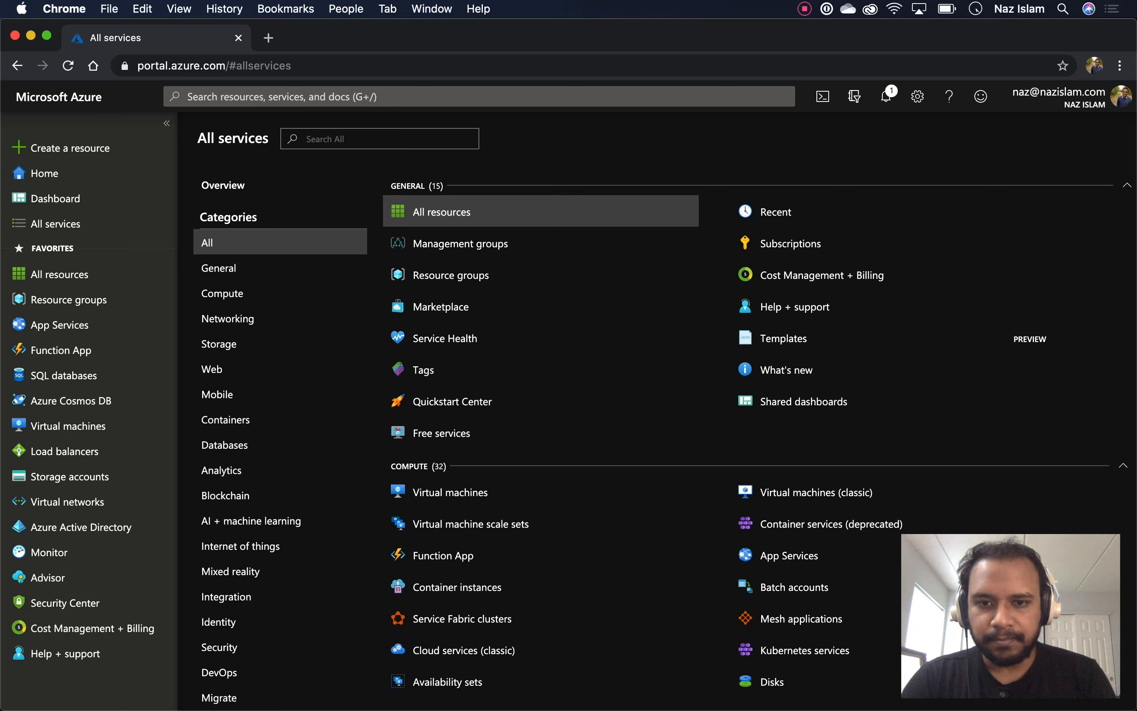
mouse_move(450, 492)
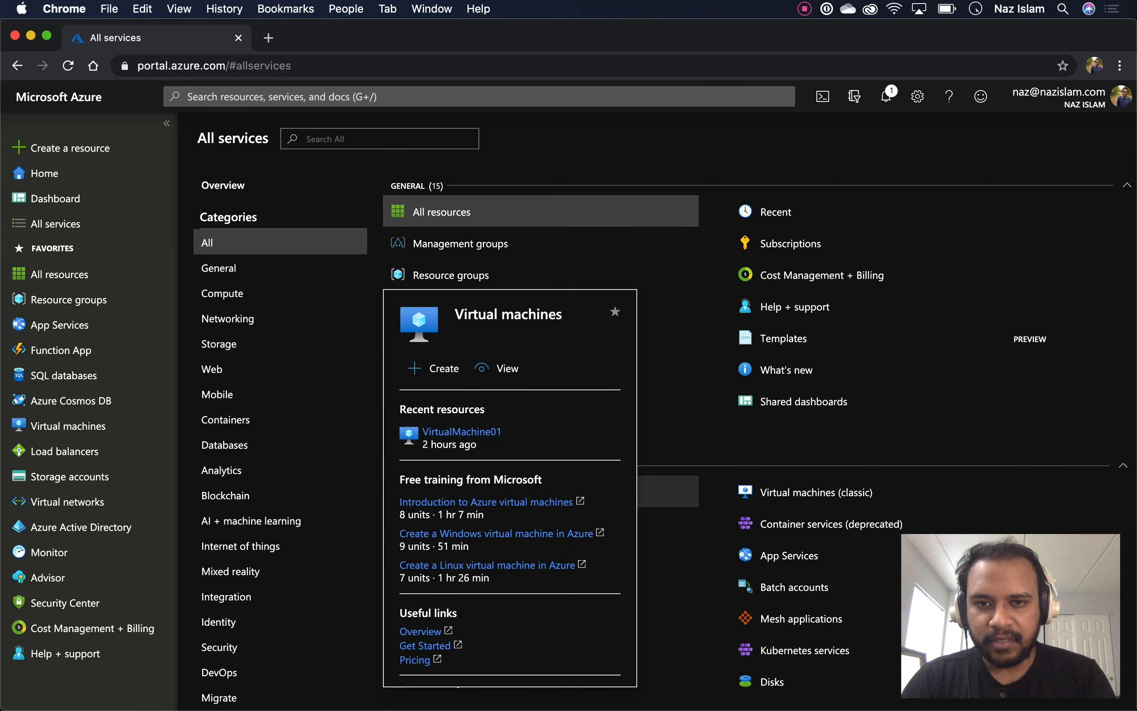
click(444, 368)
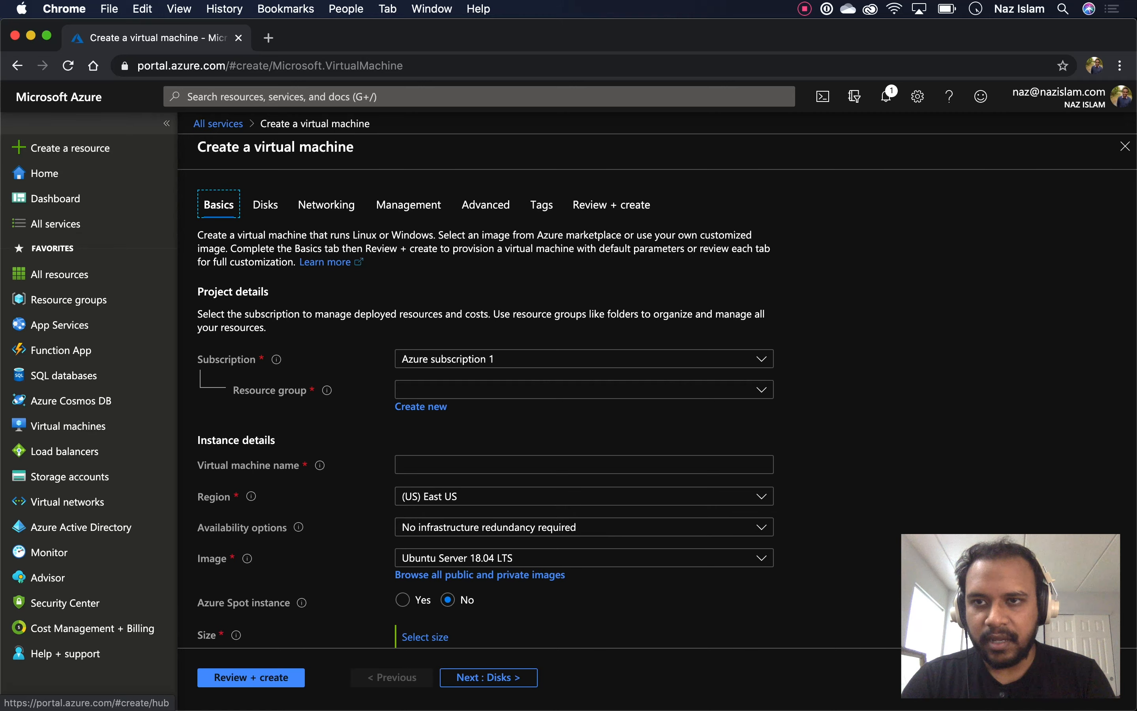
Collapse the portal menu and keep Azure subscription 1 as the VM's subscription
click(166, 123)
scroll(596, 402, down, 10)
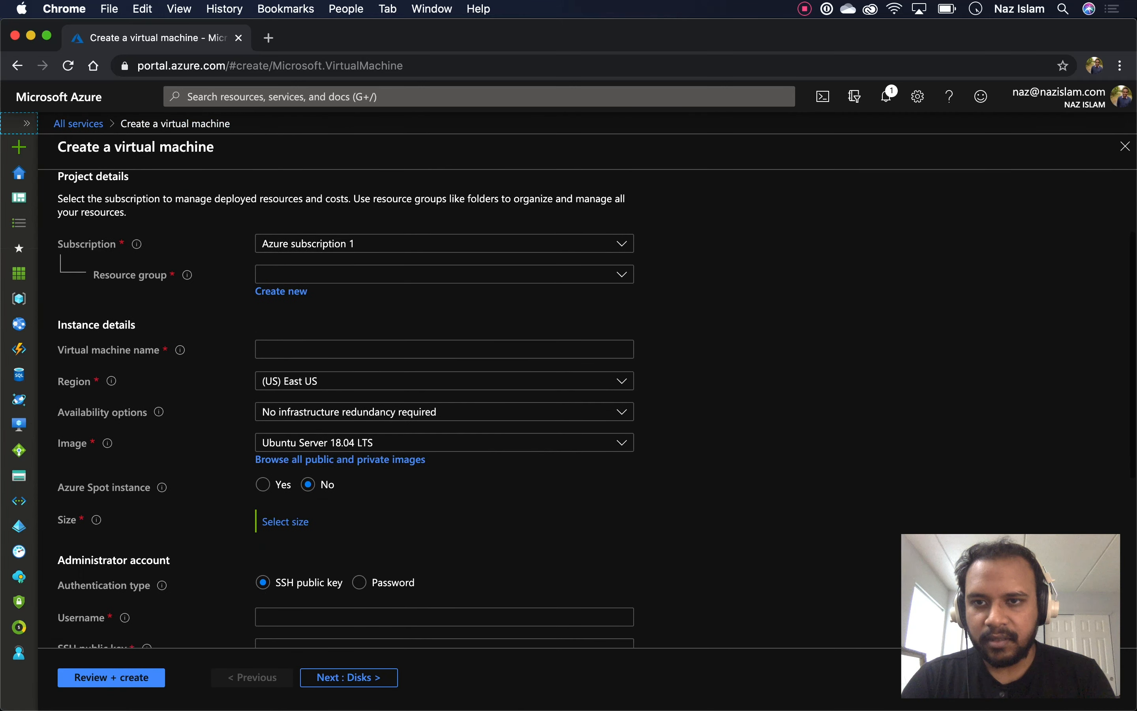
scroll(596, 407, up, 10)
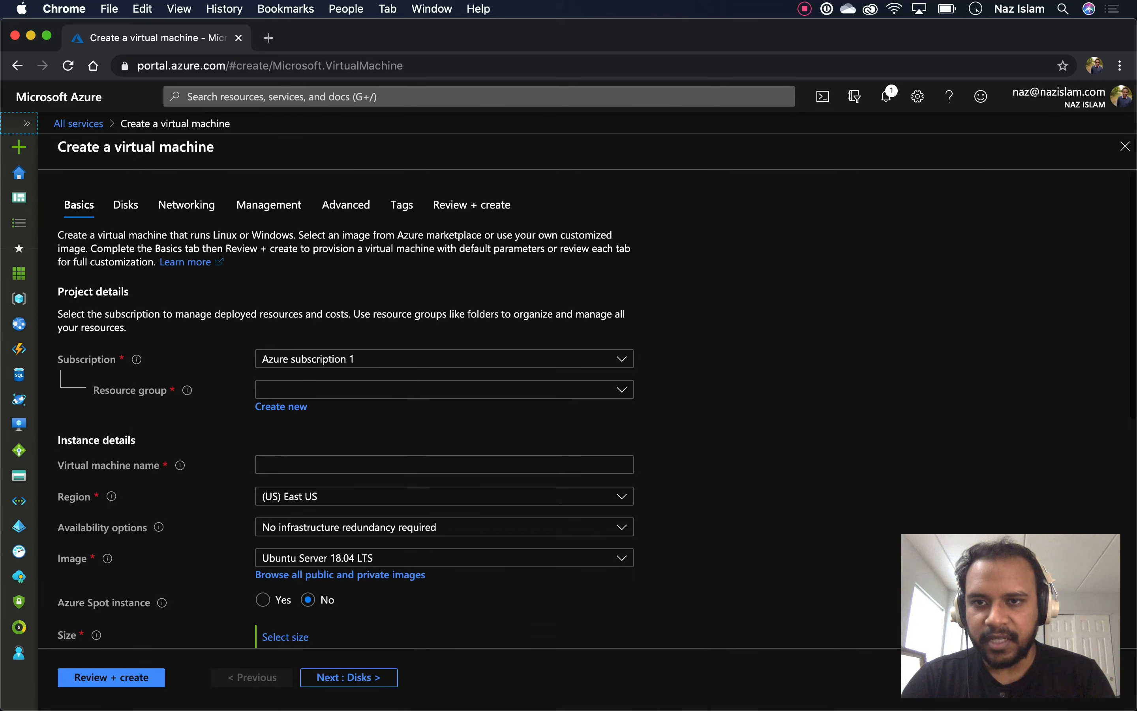
scroll(596, 408, down, 3)
scroll(596, 408, down, 1)
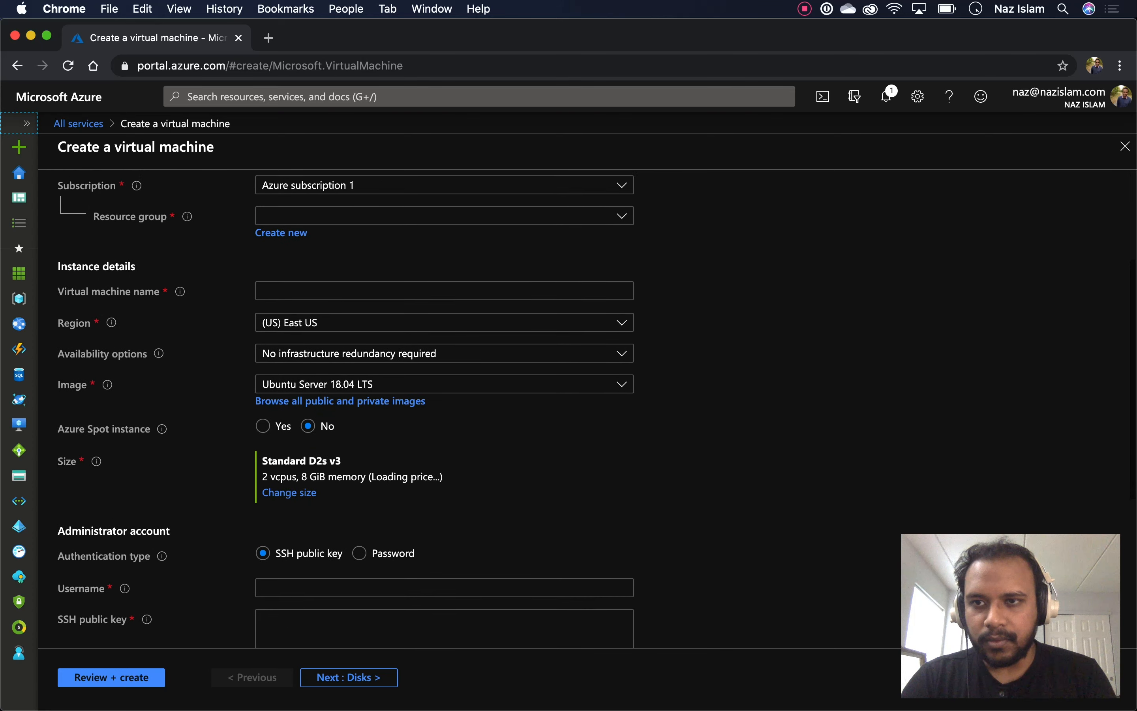
scroll(595, 408, up, 2)
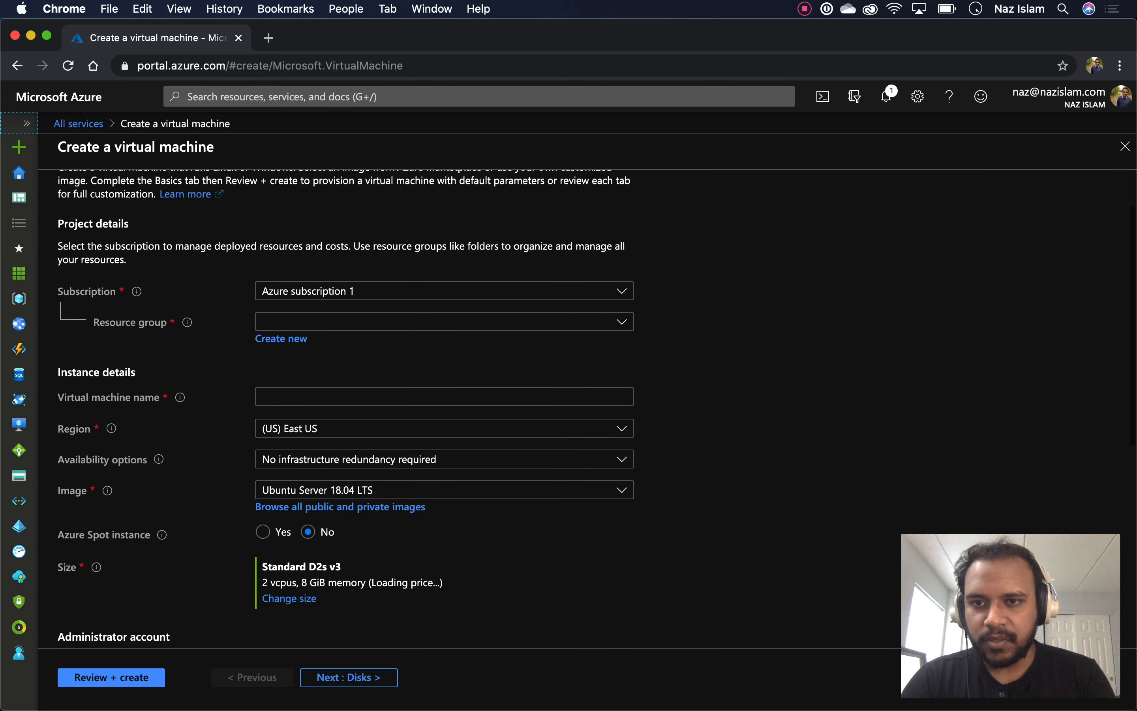
scroll(596, 408, down, 2)
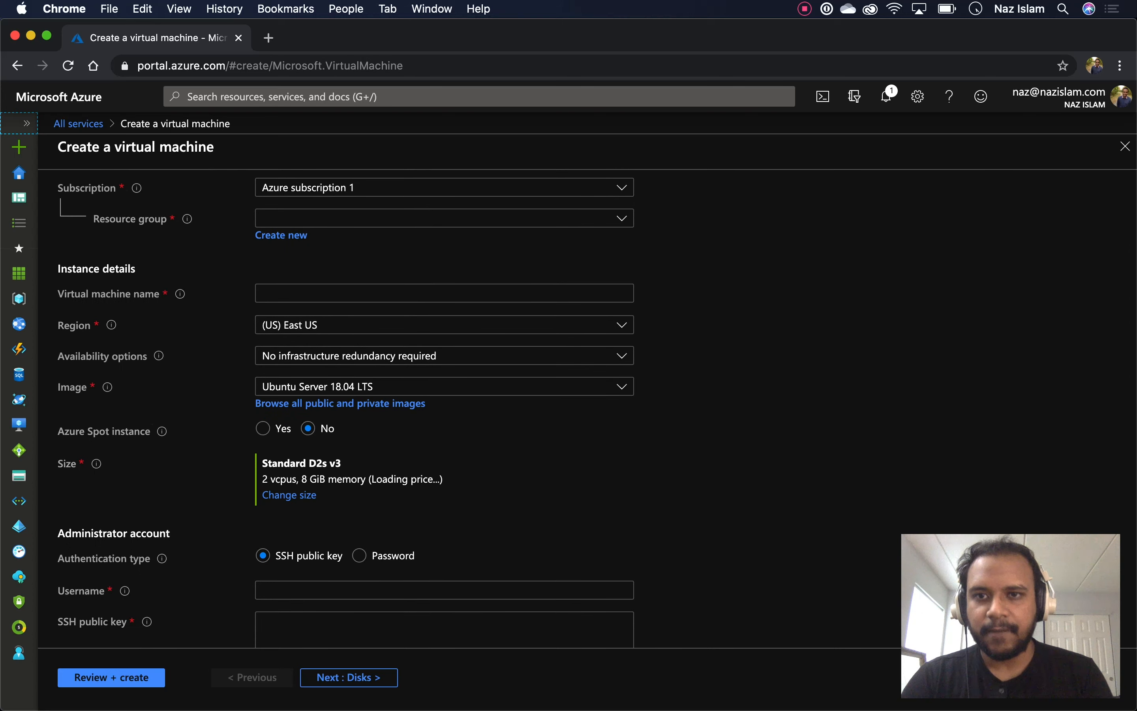
click(445, 188)
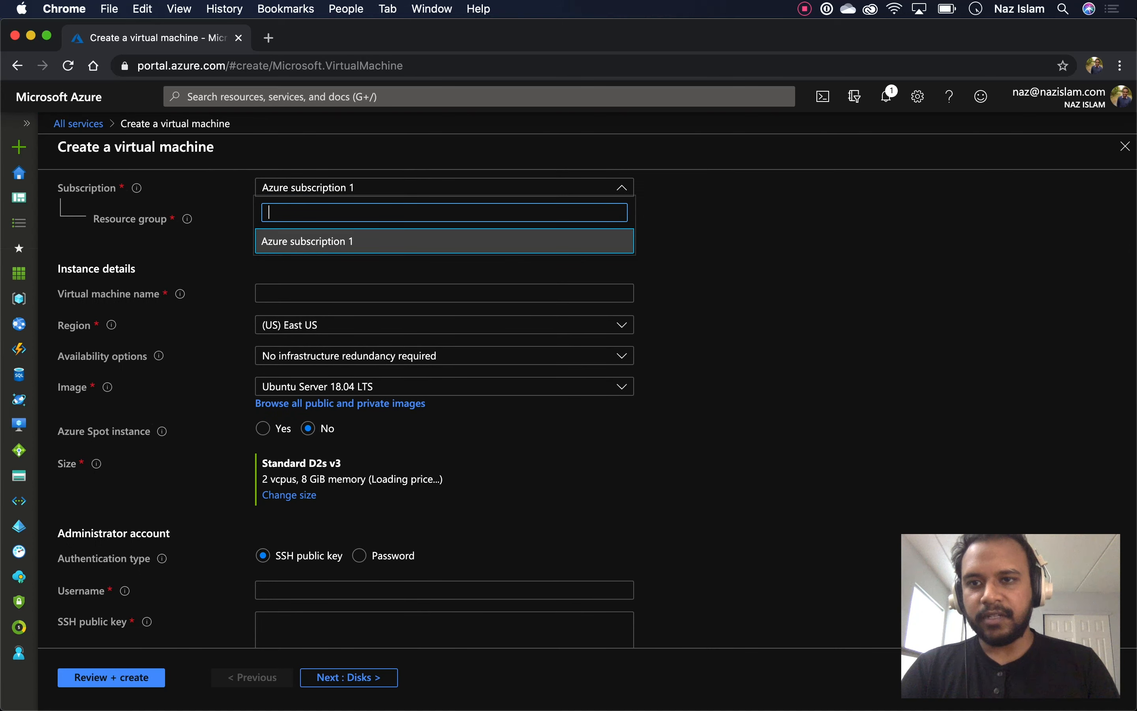
click(444, 242)
Choose first-resource as the VM's resource group
mouse_move(187, 220)
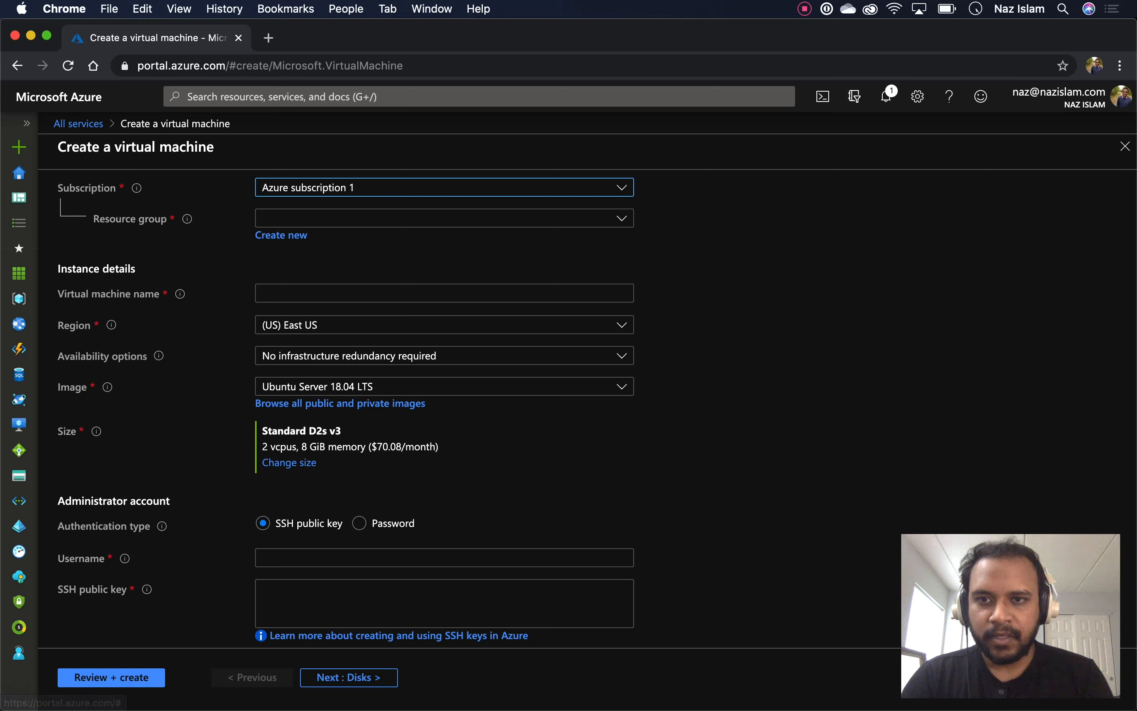
click(282, 218)
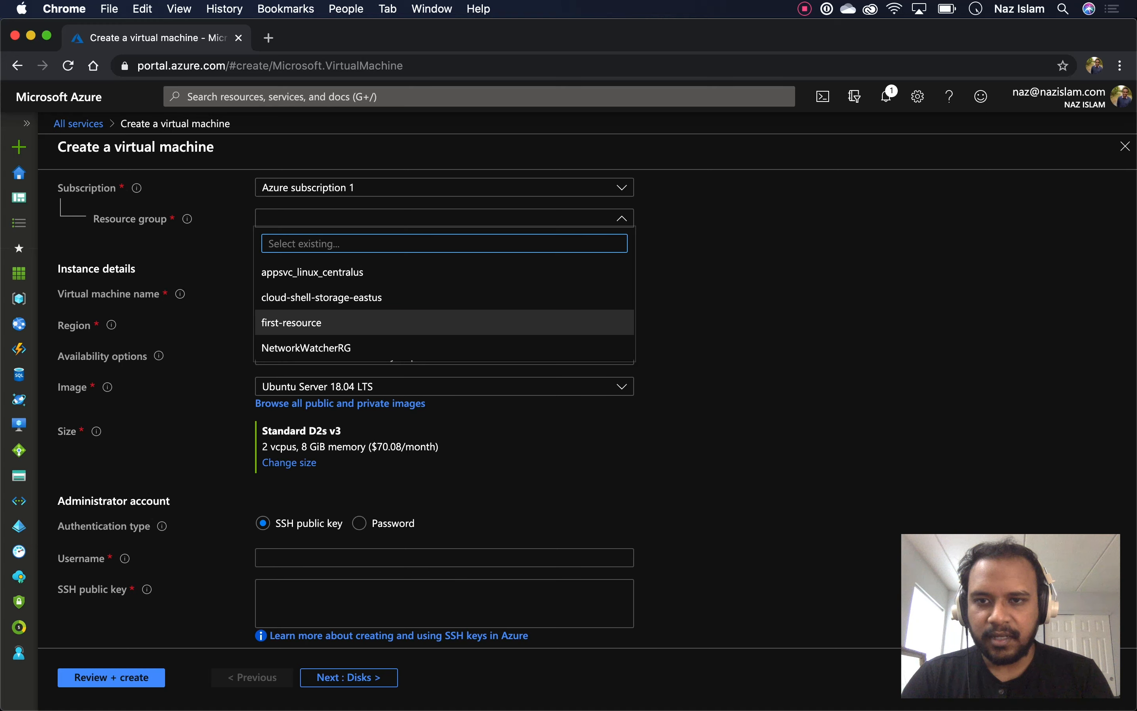
click(301, 322)
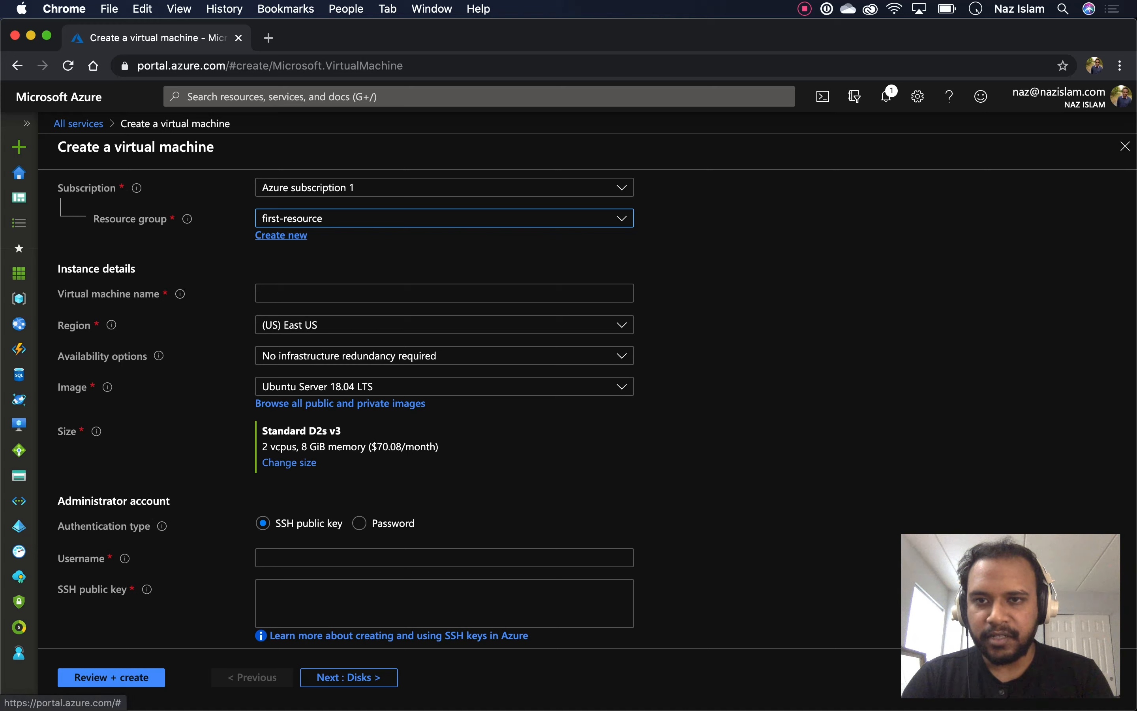
scroll(444, 423, down, 3)
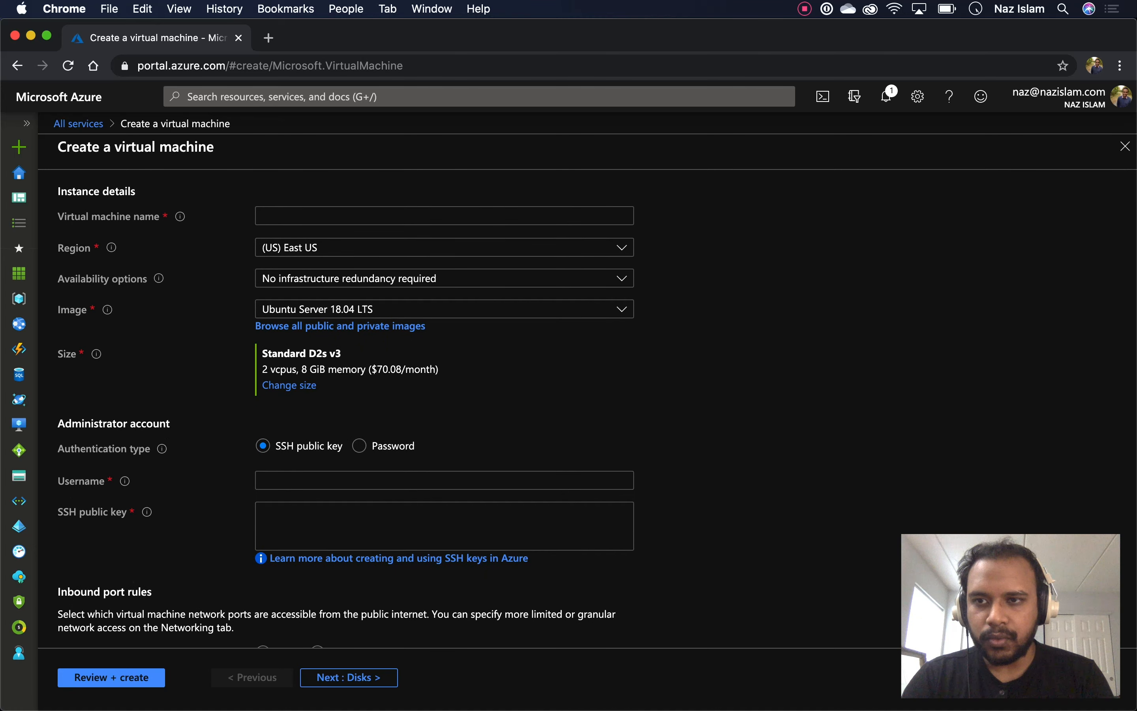
click(444, 216)
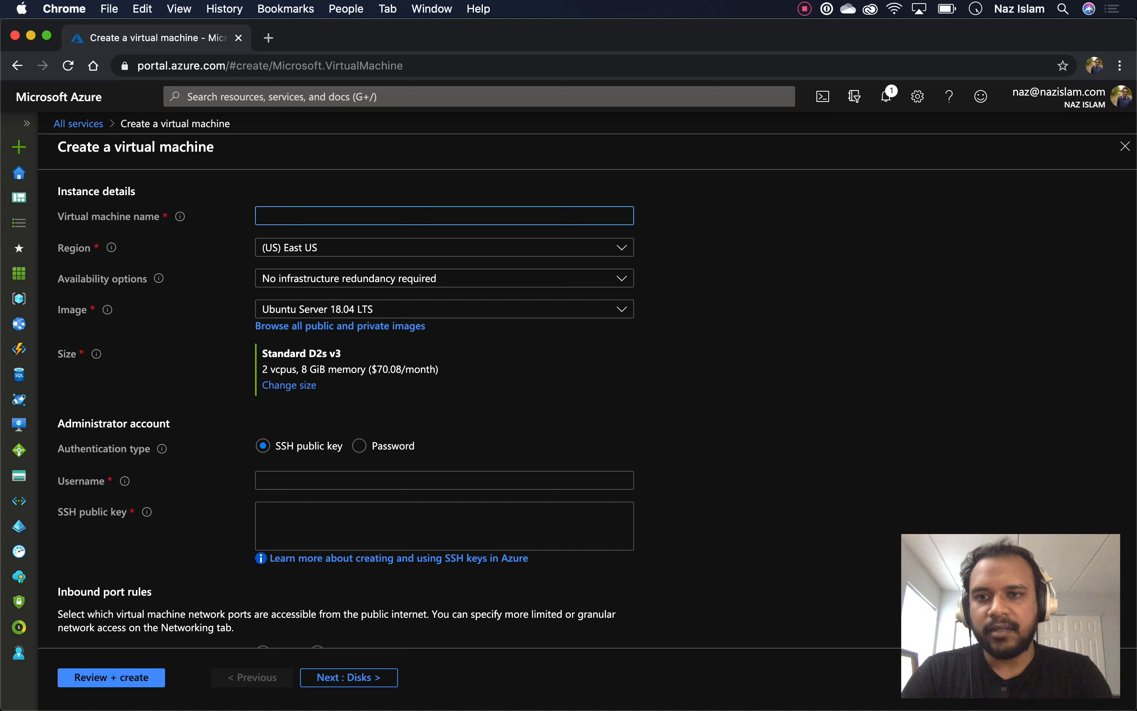
Name the VM my-vm01 and keep the Ubuntu Server 18.04 LTS image
text(my-)
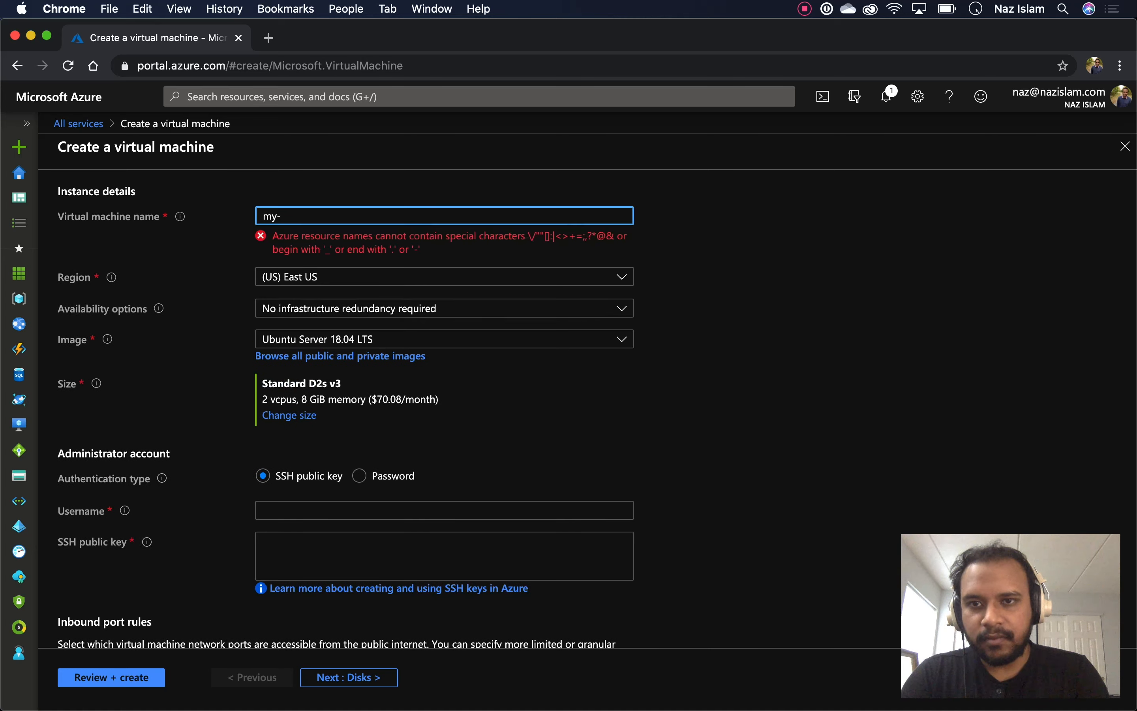
text(vm)
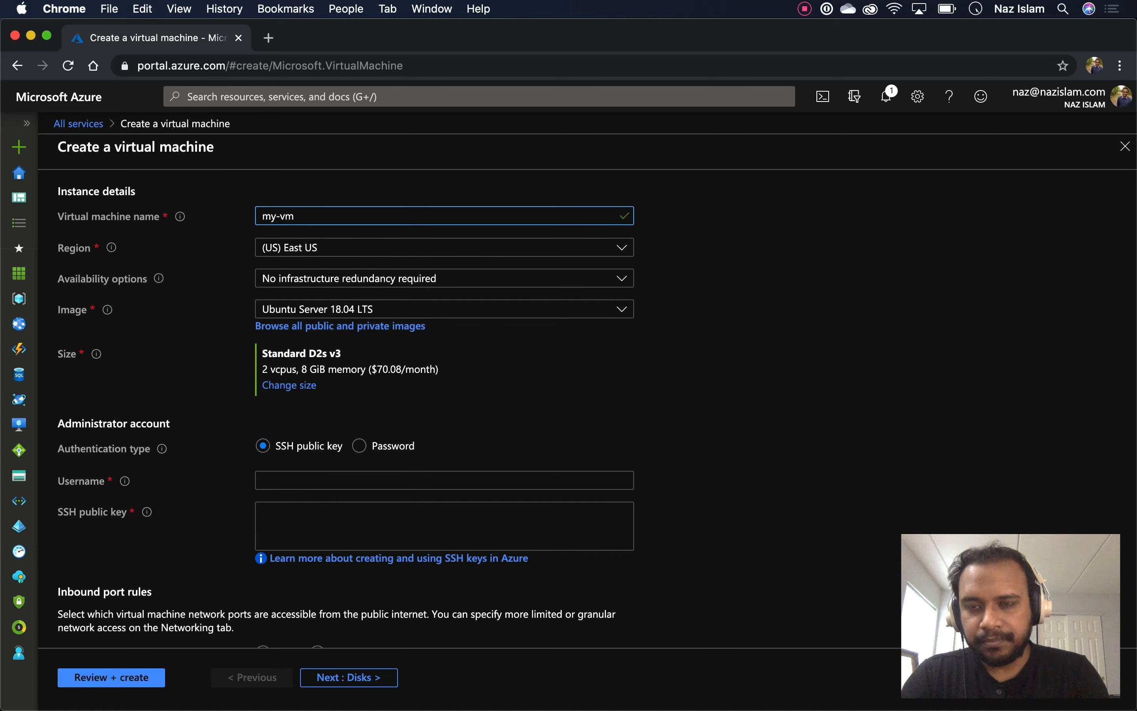
text(01)
key(Tab)
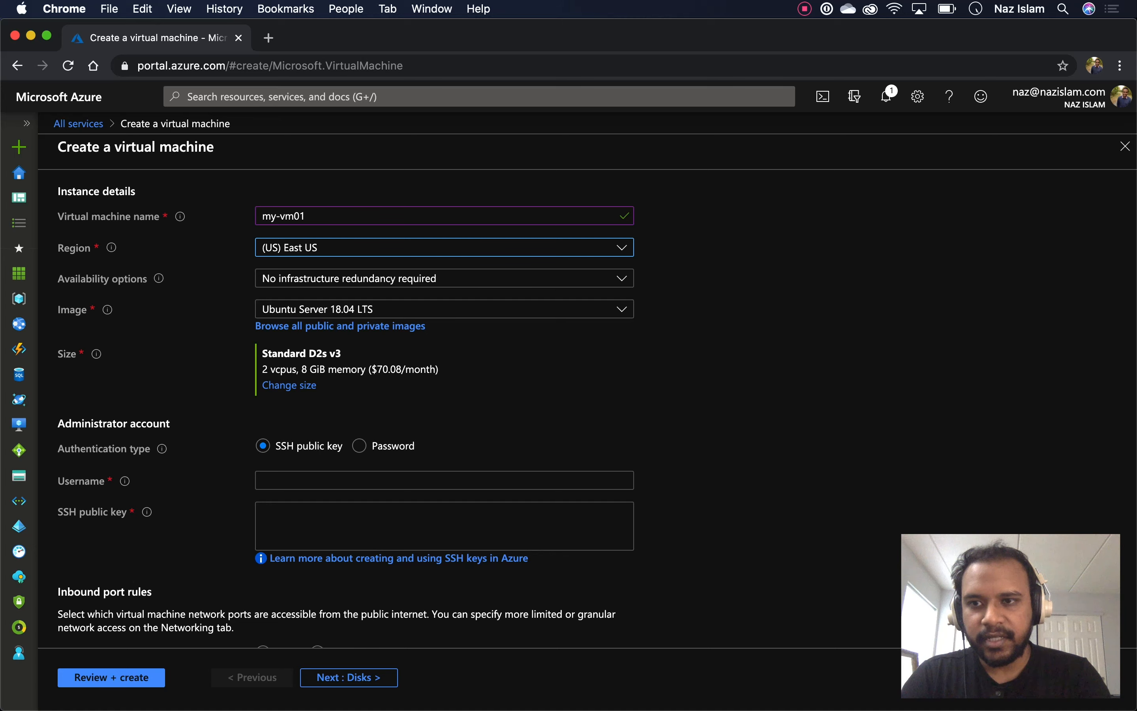
scroll(596, 409, down, 2)
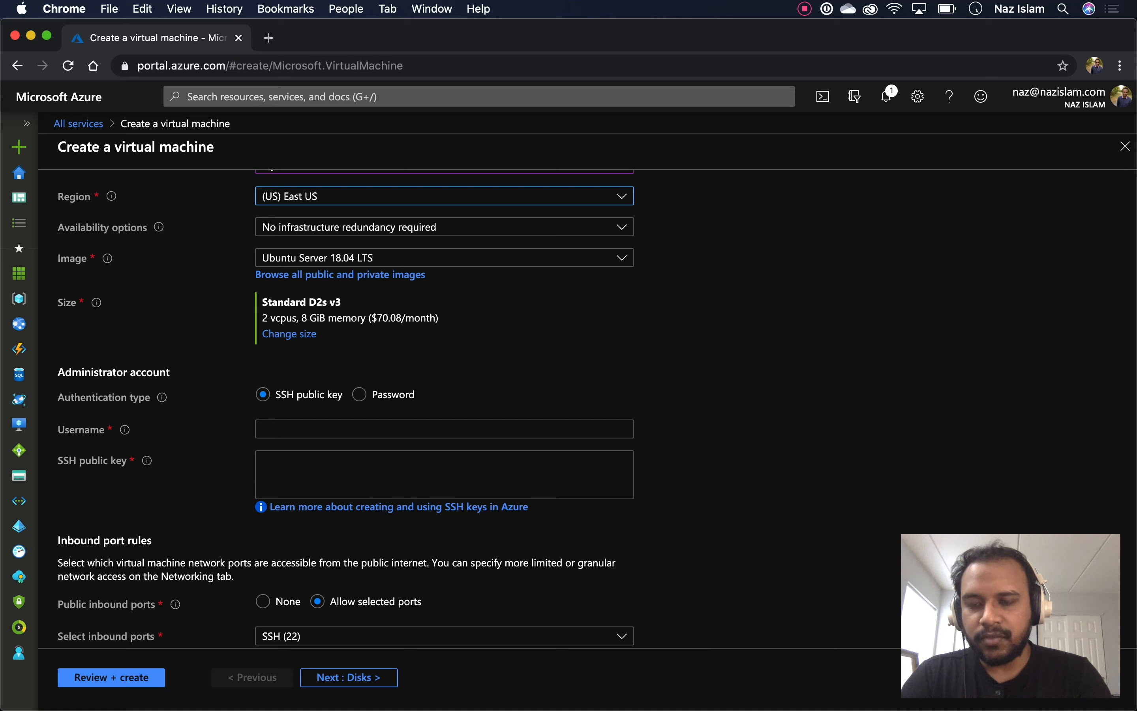
scroll(595, 409, up, 3)
scroll(596, 409, down, 6)
scroll(596, 409, up, 5)
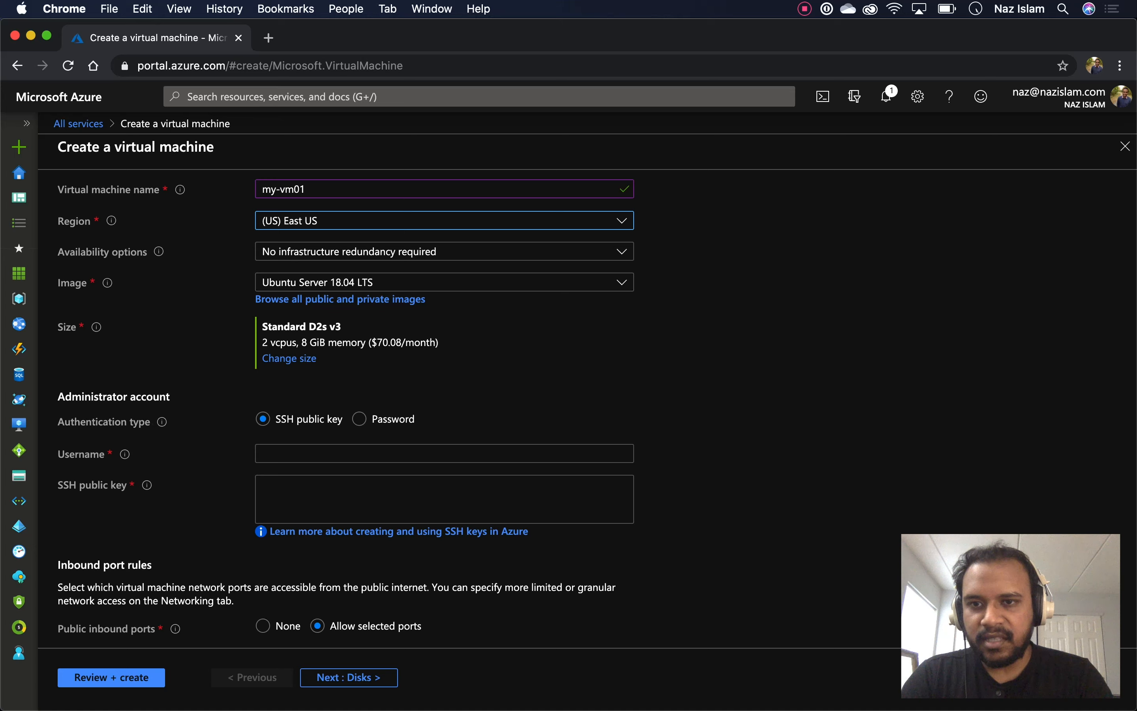
click(445, 282)
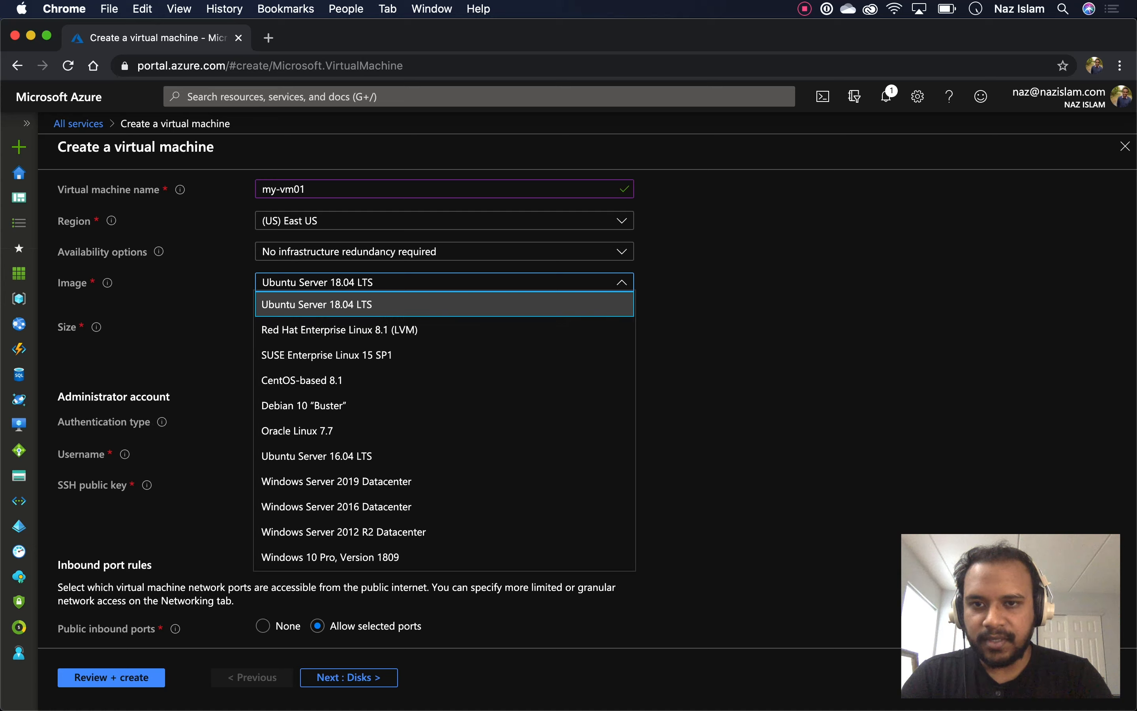
click(445, 304)
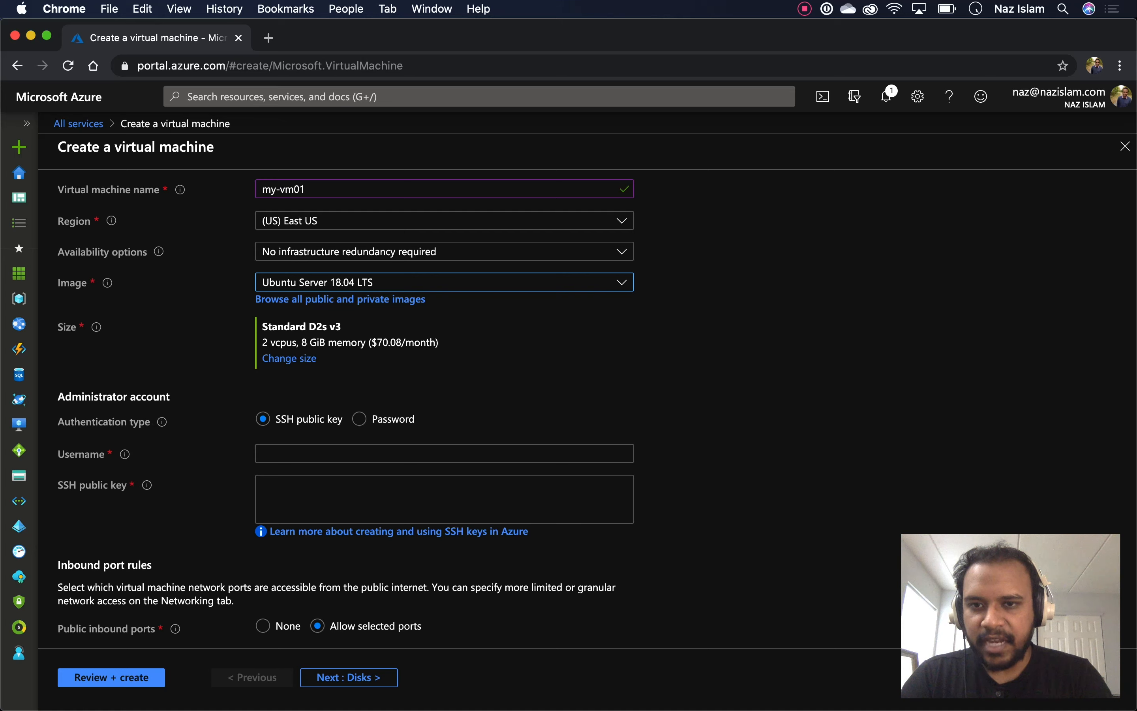
scroll(596, 409, down, 5)
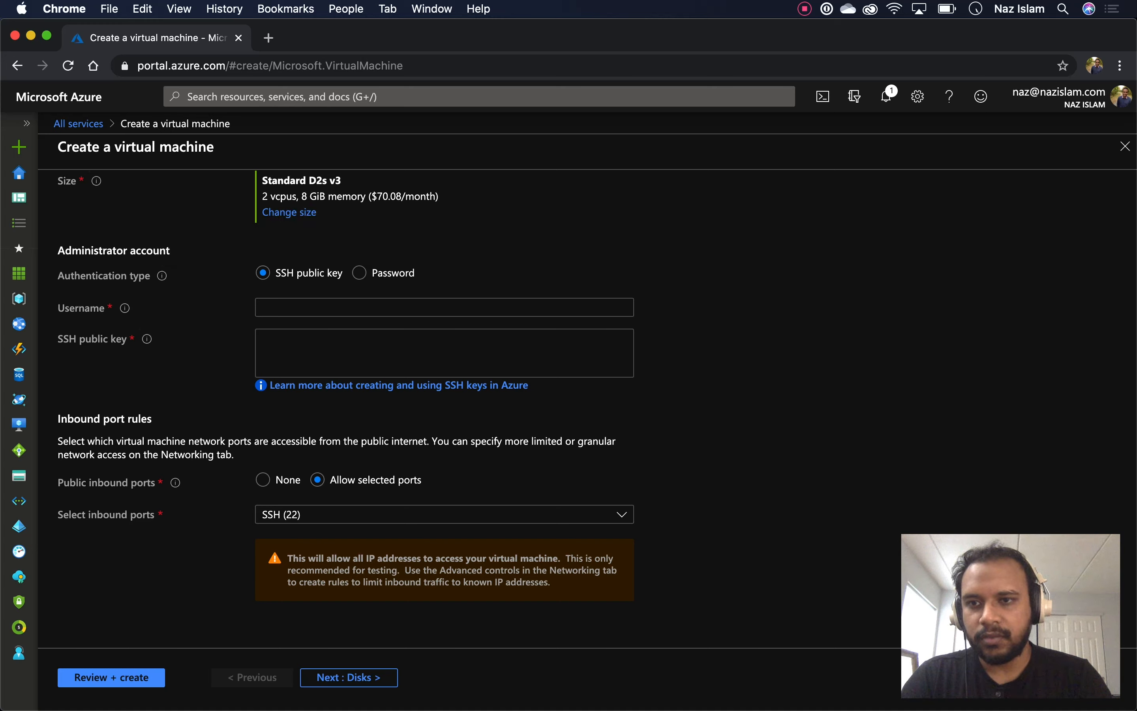
Enter the administrator account username and move on to the SSH public key field
click(444, 307)
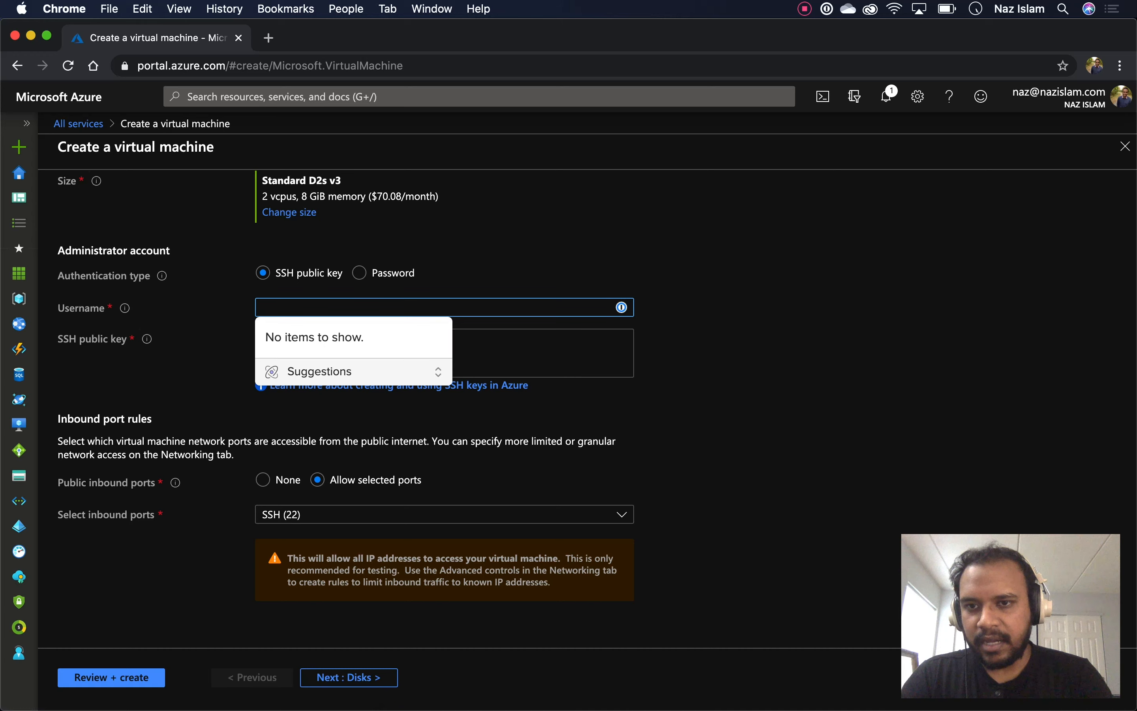
scroll(444, 385, down, 1)
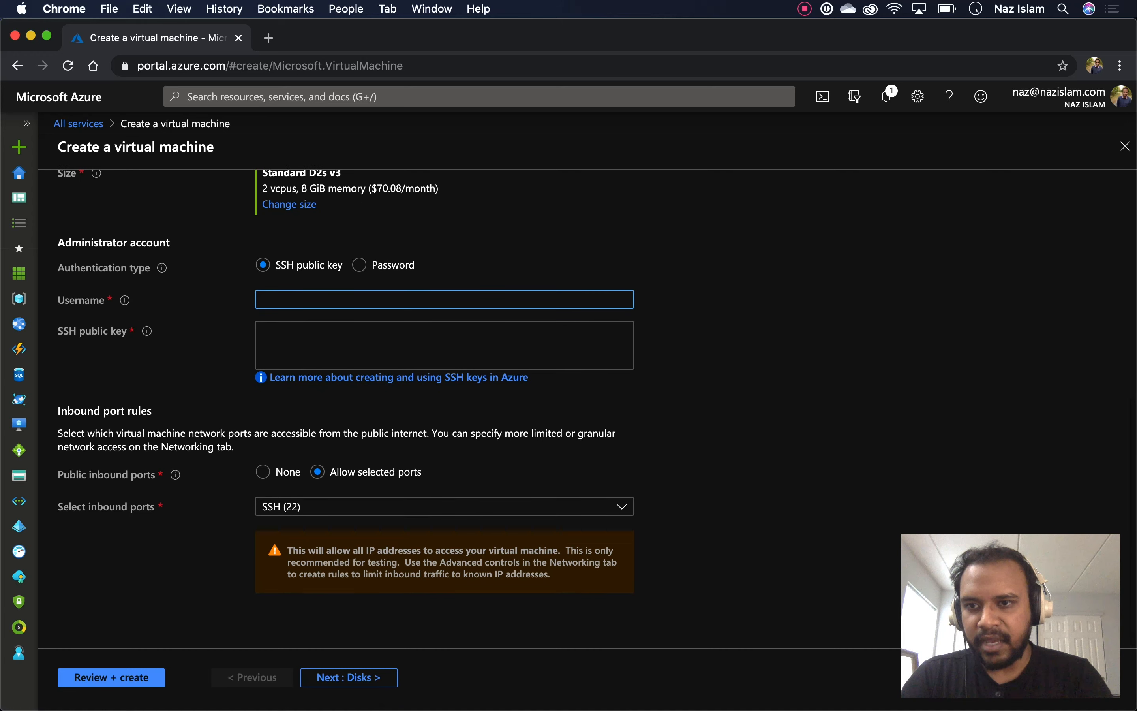
scroll(444, 409, up, 7)
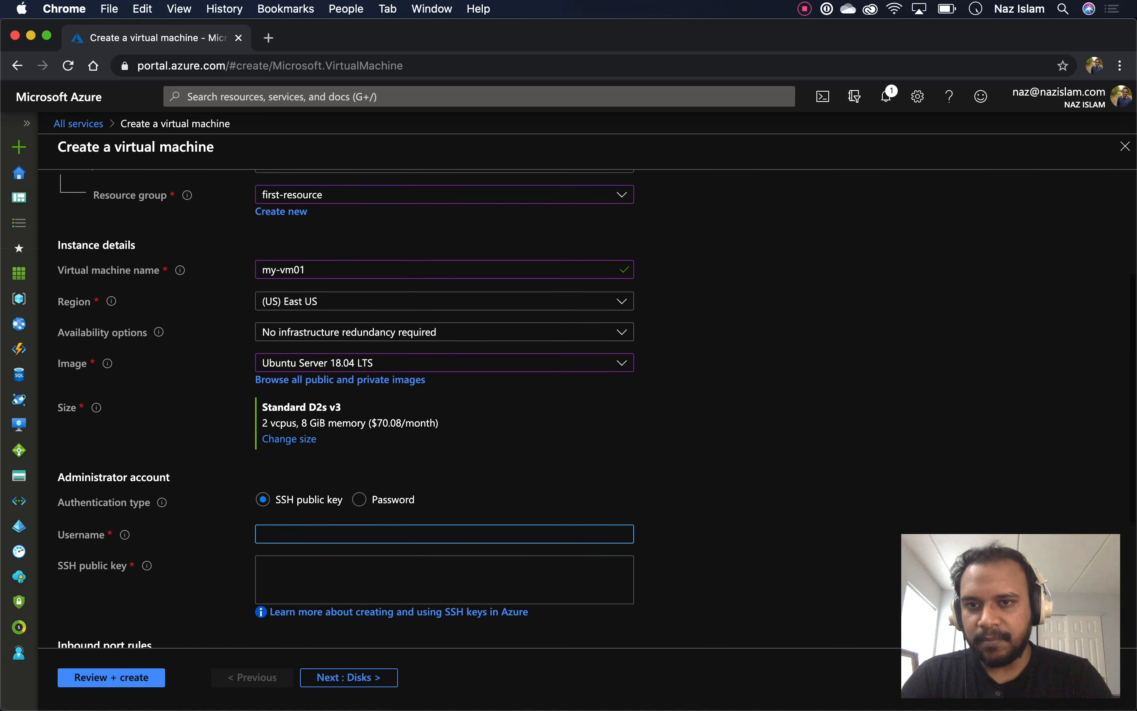
scroll(444, 409, down, 7)
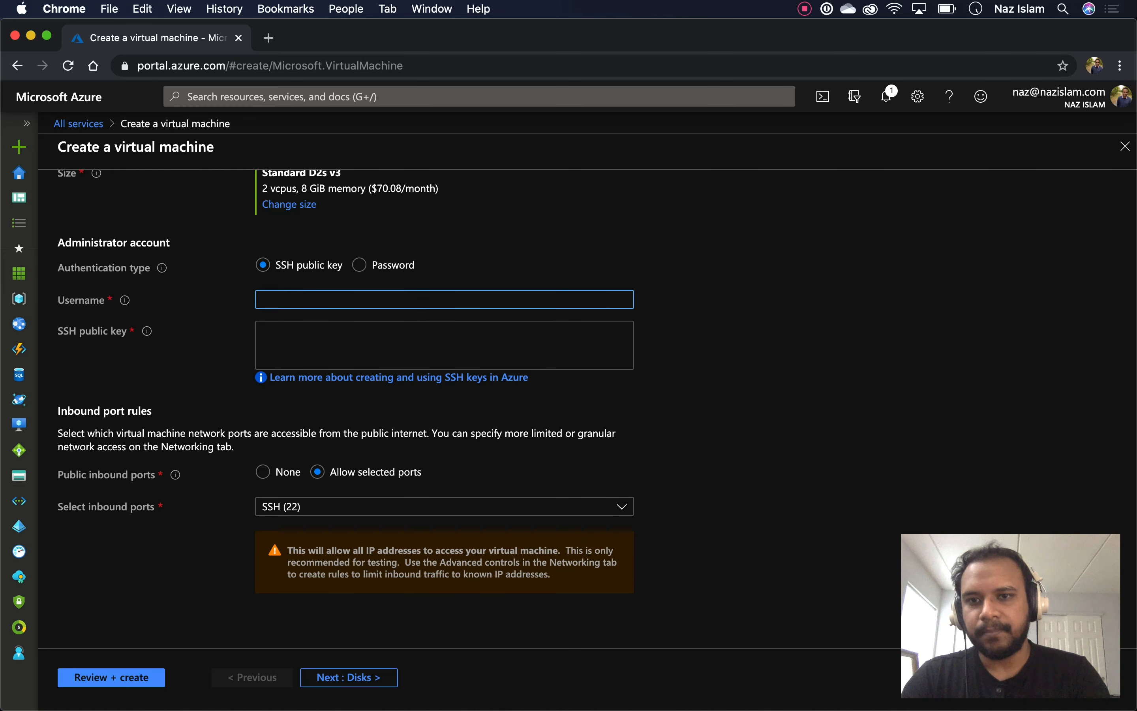
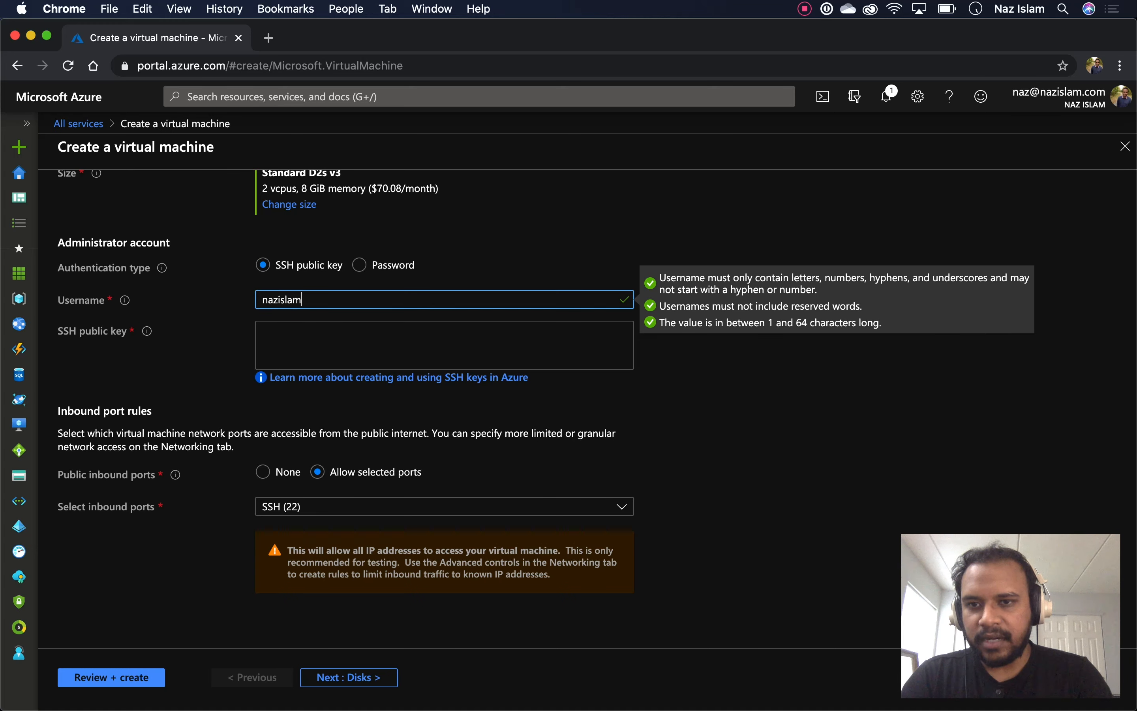
key(Tab)
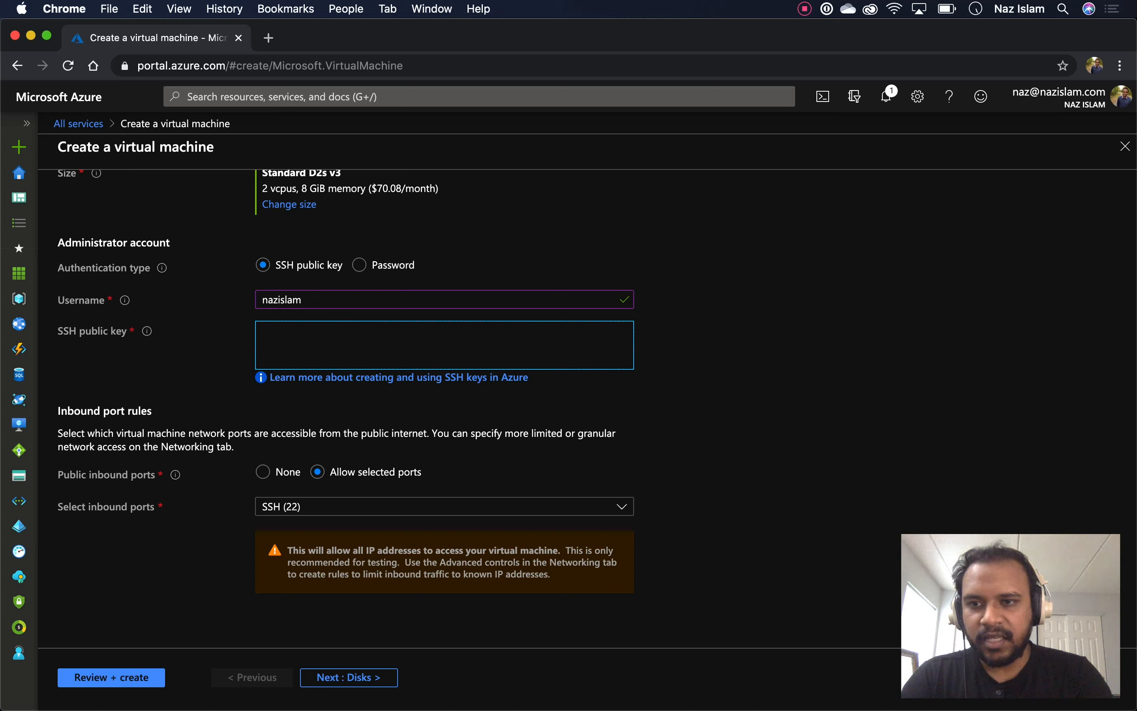
mouse_move(146, 331)
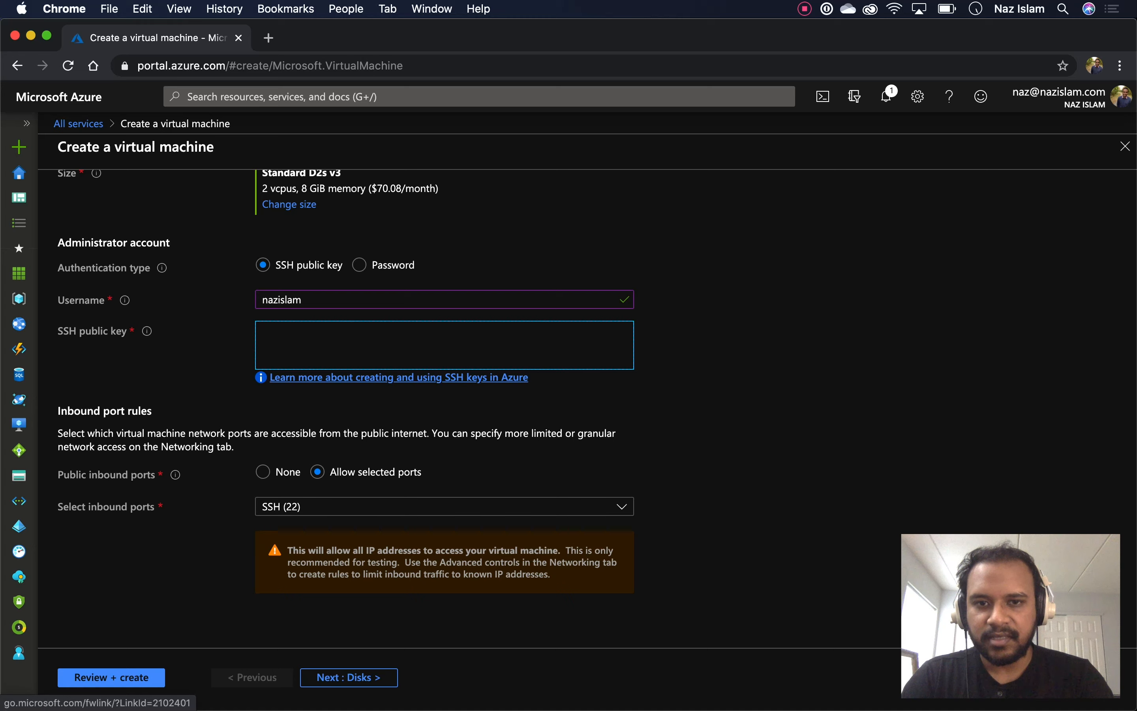
Read the Microsoft Docs guide on creating an SSH key pair with ssh-keygen, then return to the VM form
click(338, 377)
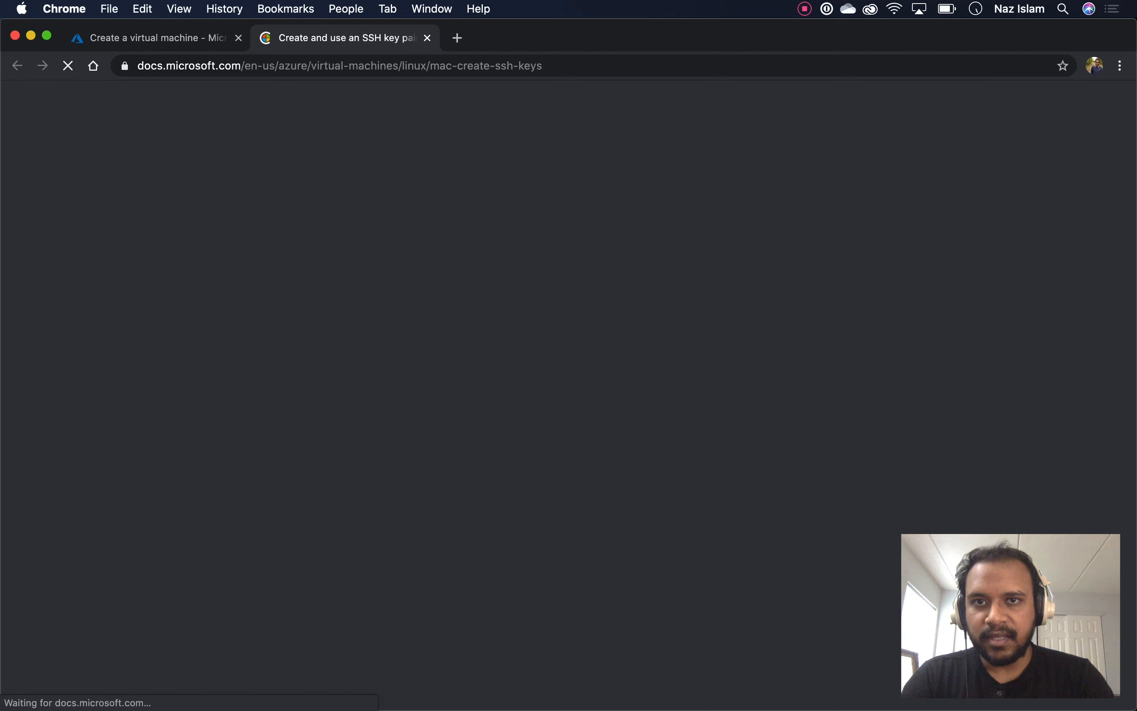
scroll(620, 376, down, 10)
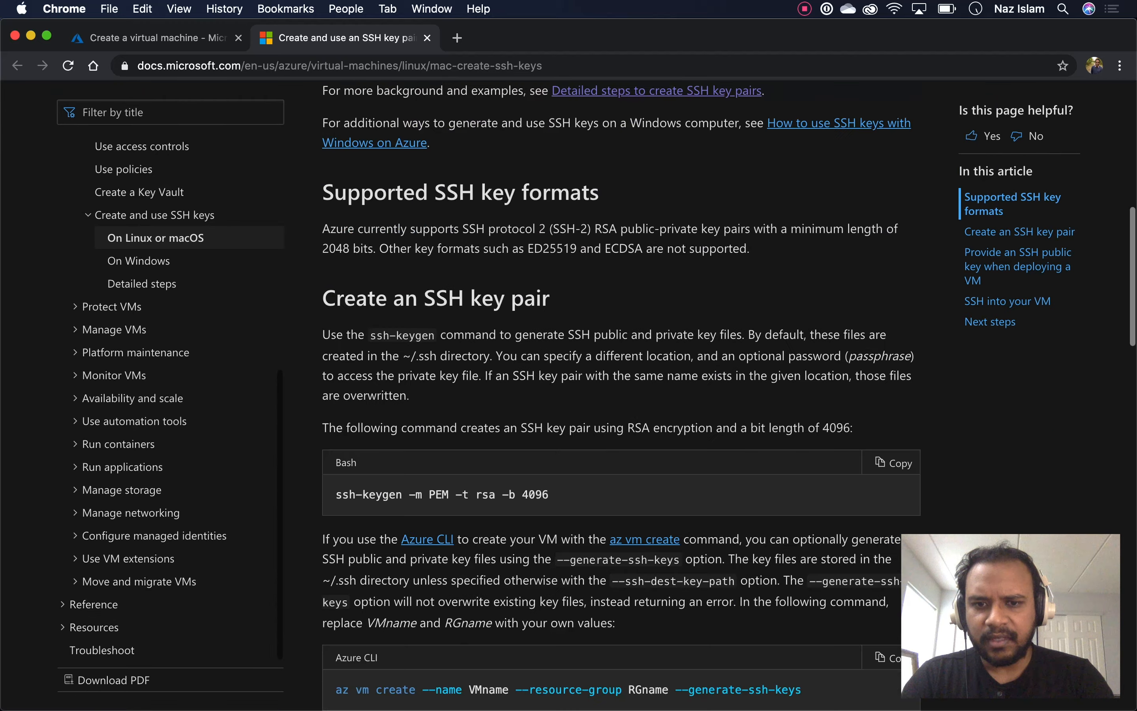
scroll(620, 395, up, 15)
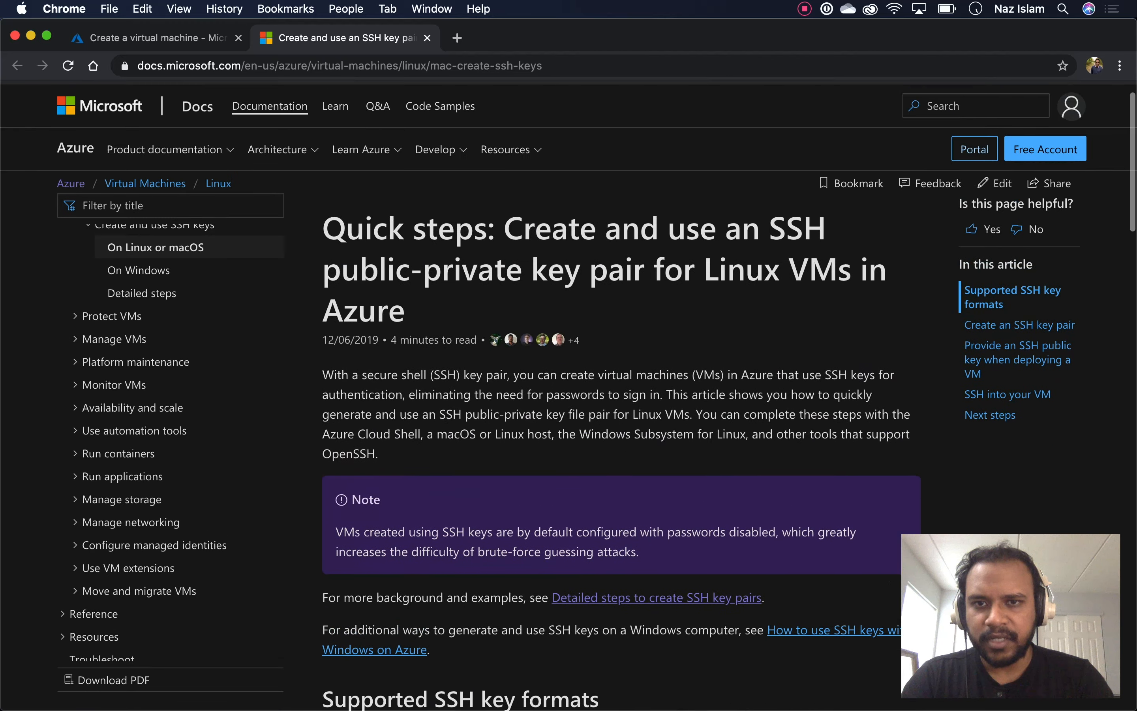
scroll(620, 394, down, 1)
scroll(569, 394, down, 5)
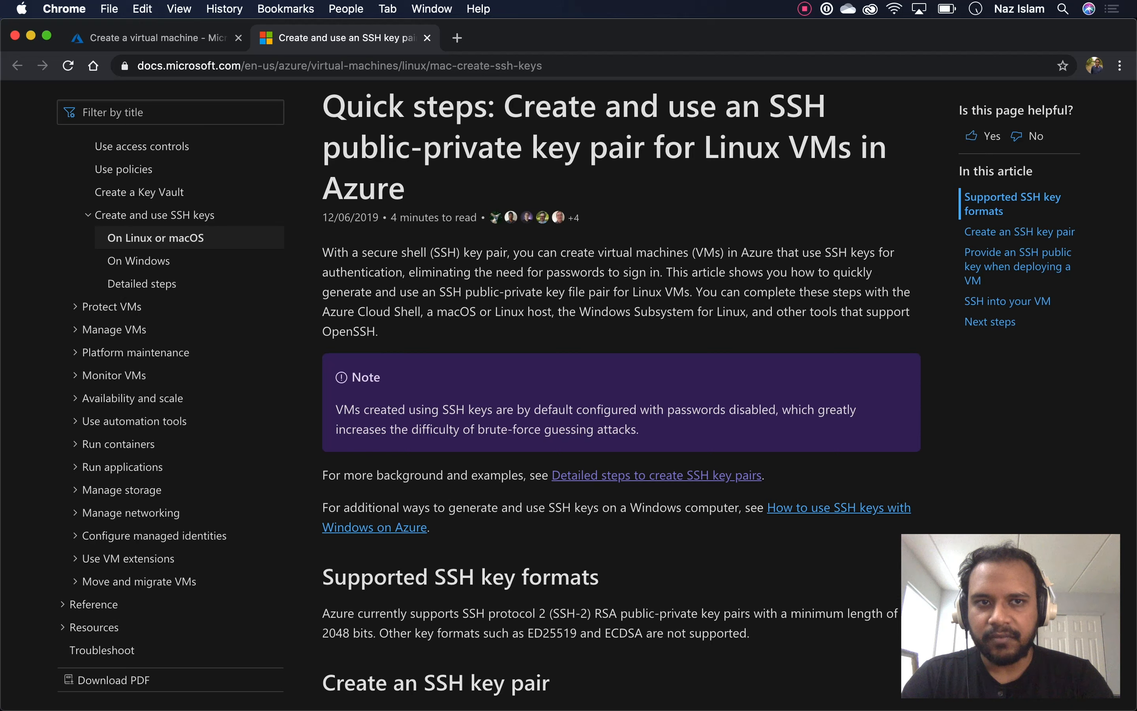
scroll(620, 394, down, 10)
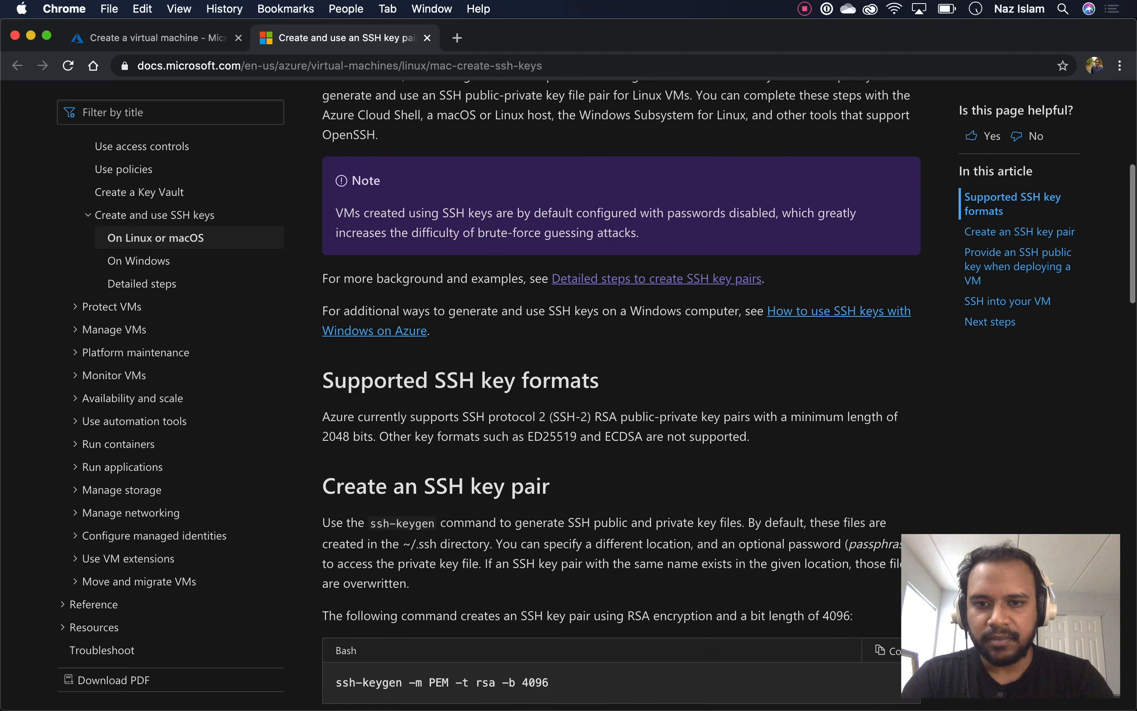
scroll(620, 395, down, 3)
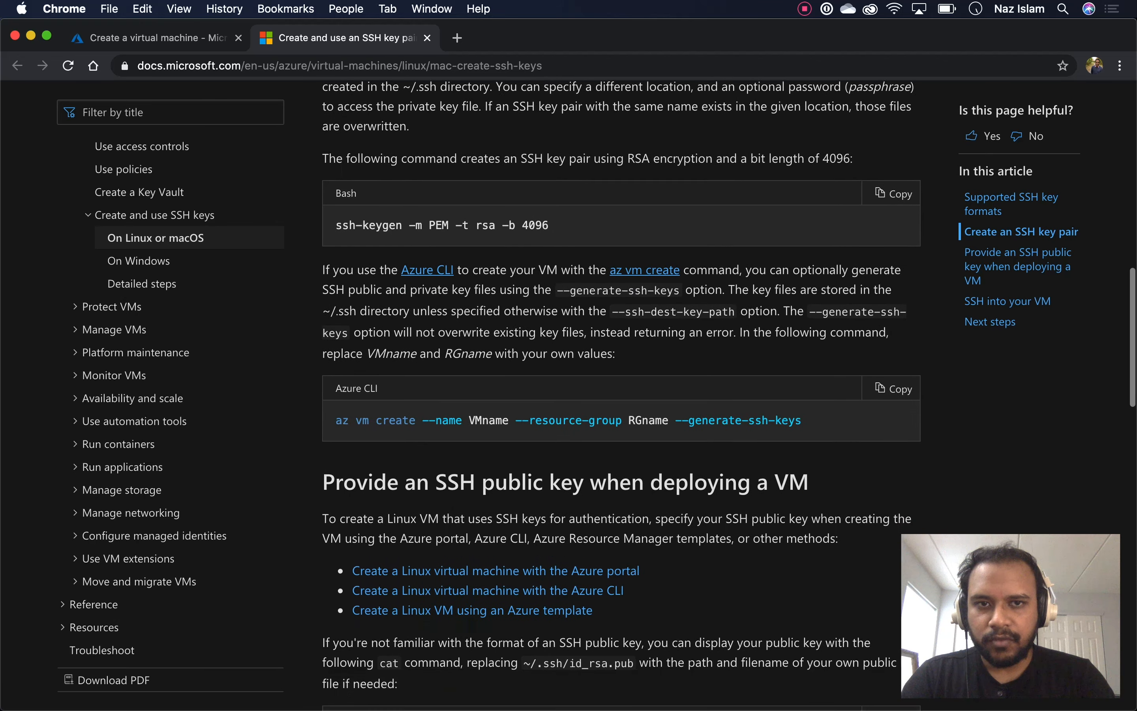
scroll(621, 395, up, 6)
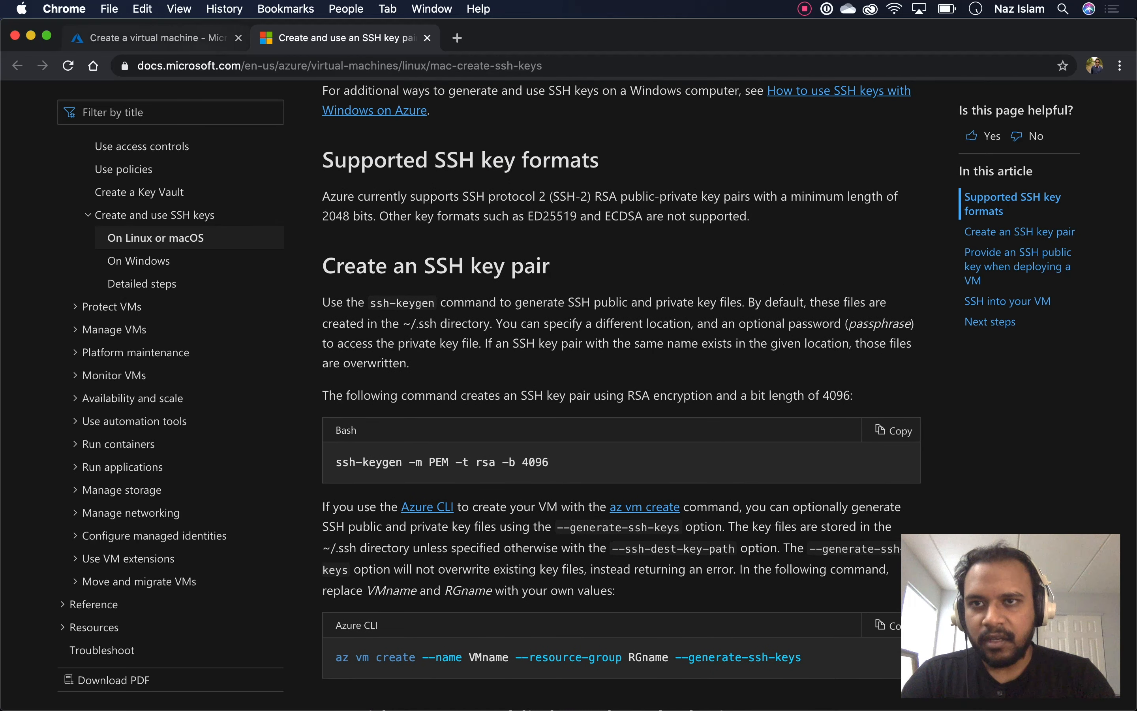
click(180, 39)
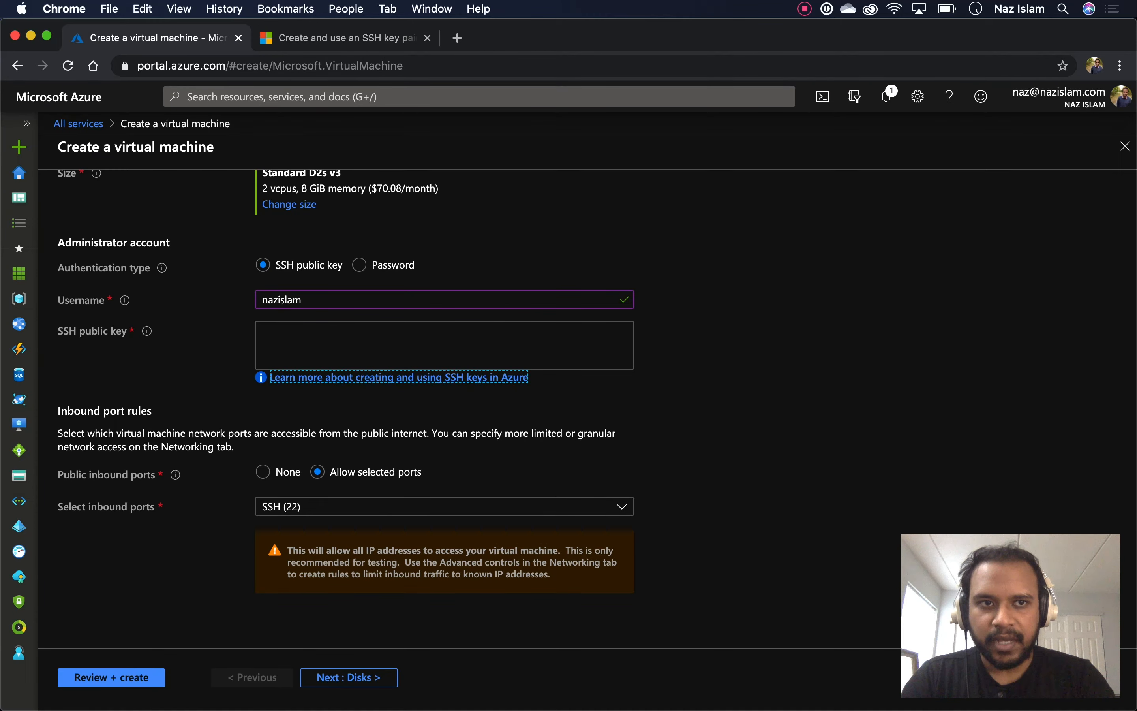
Duplicate the portal tab and load the Azure Portal Home page in it via azure.com
right_click(202, 42)
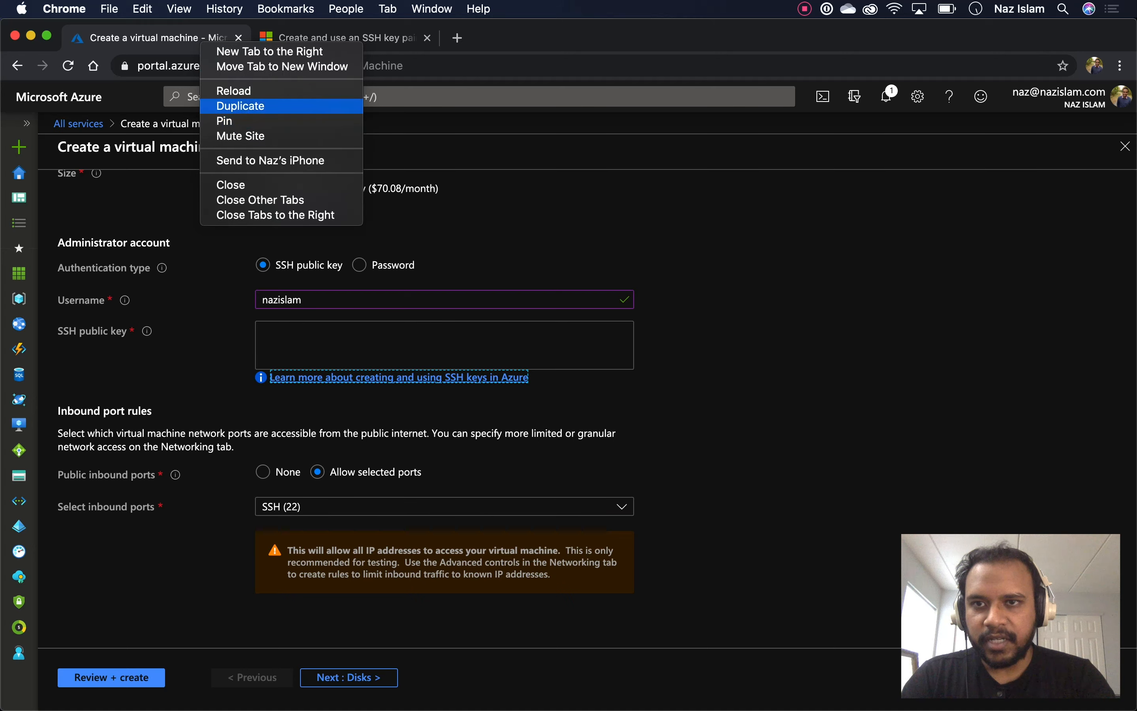
click(241, 106)
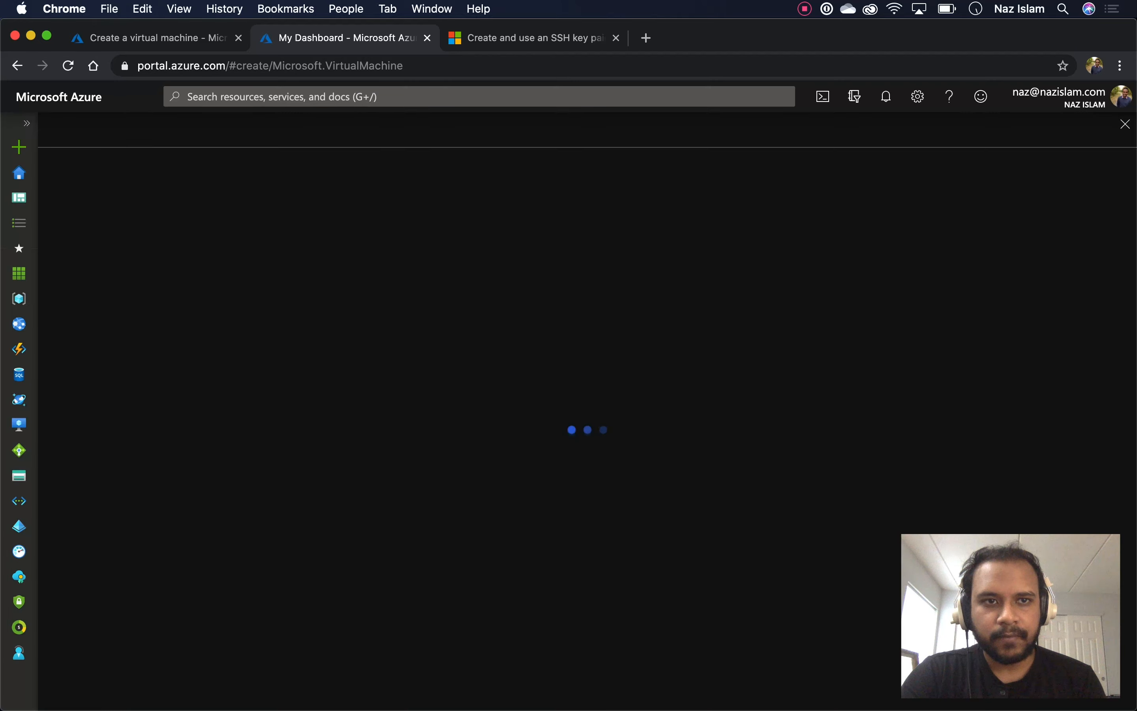
key(super+l)
text(azu)
key(Return)
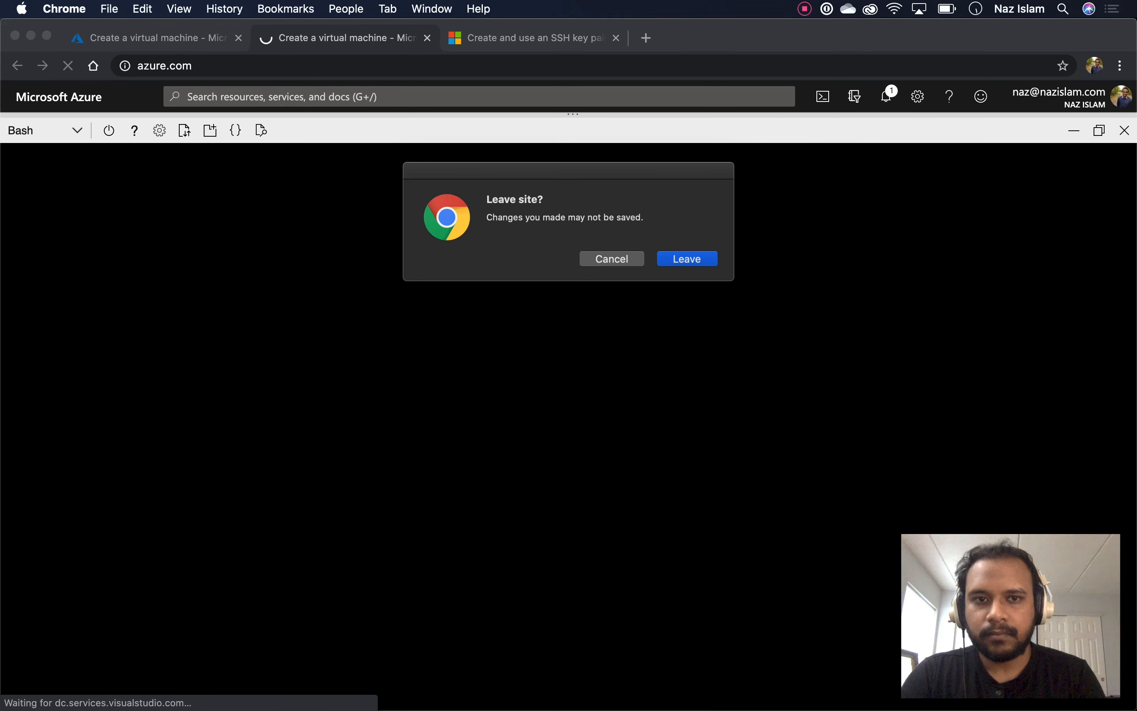
key(Return)
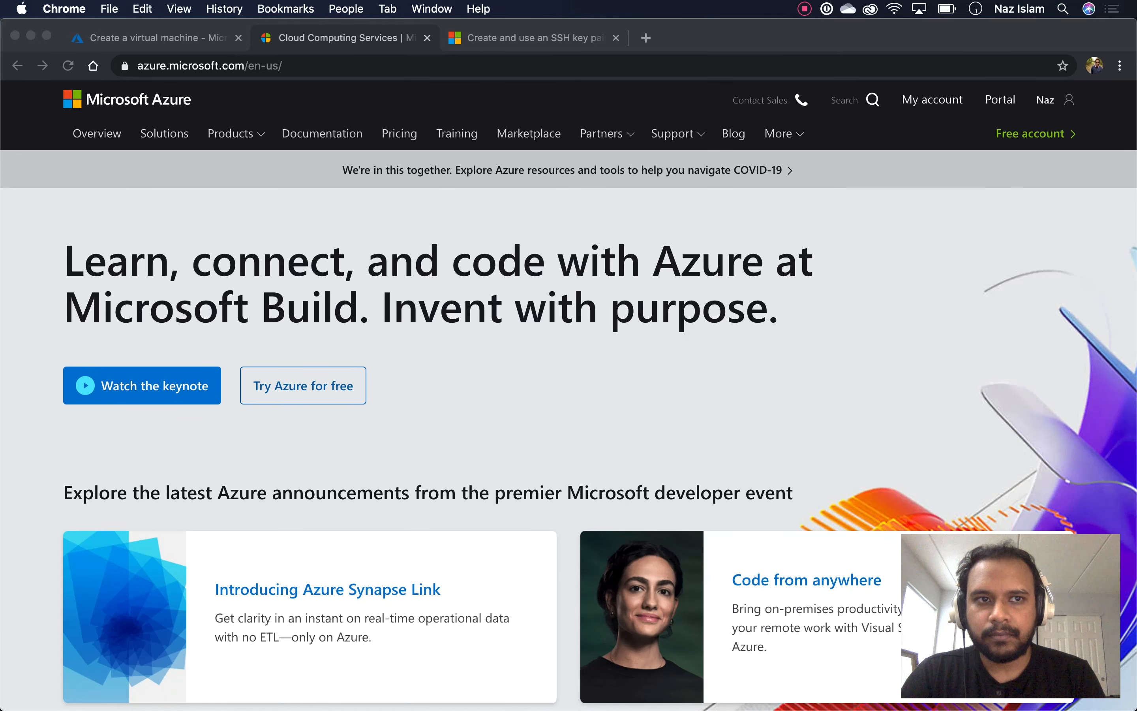
click(1000, 99)
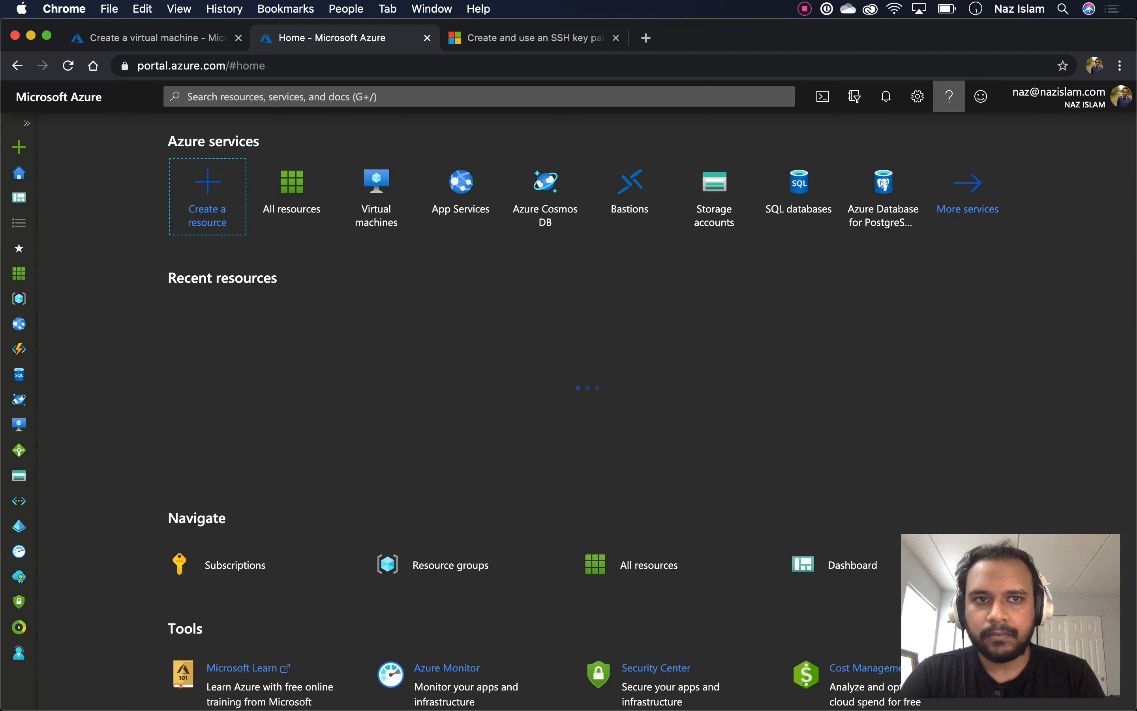
Open a maximized Bash Cloud Shell and run pwd and ls -l in the home directory
click(822, 97)
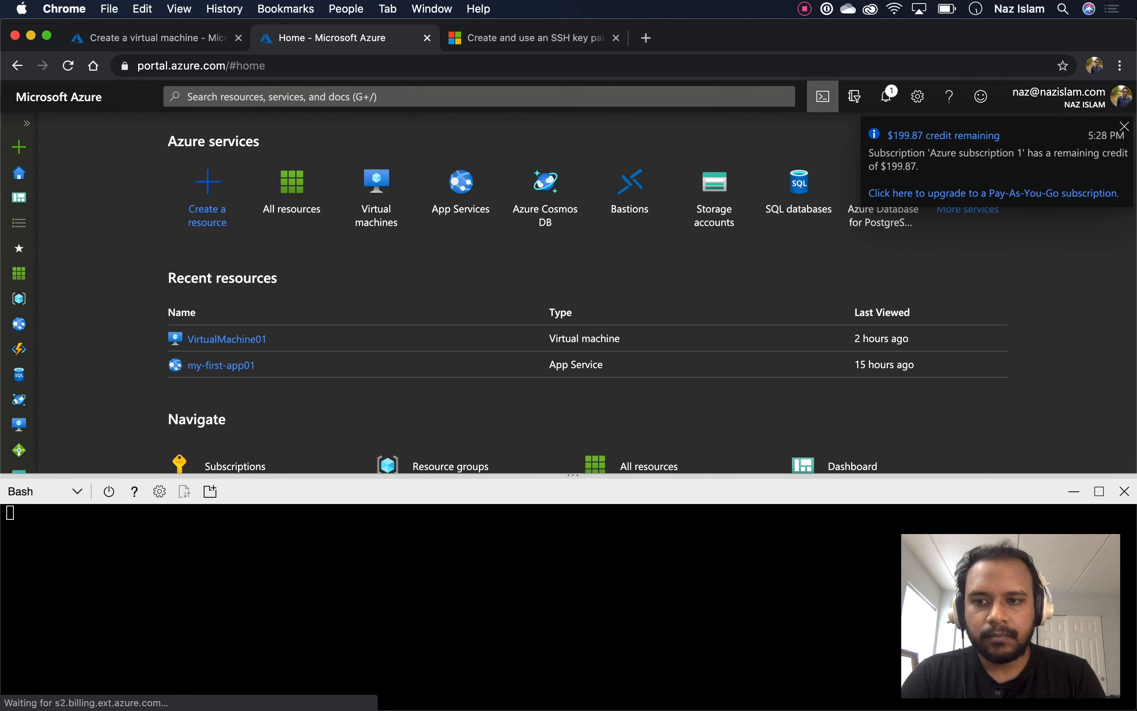
click(1100, 492)
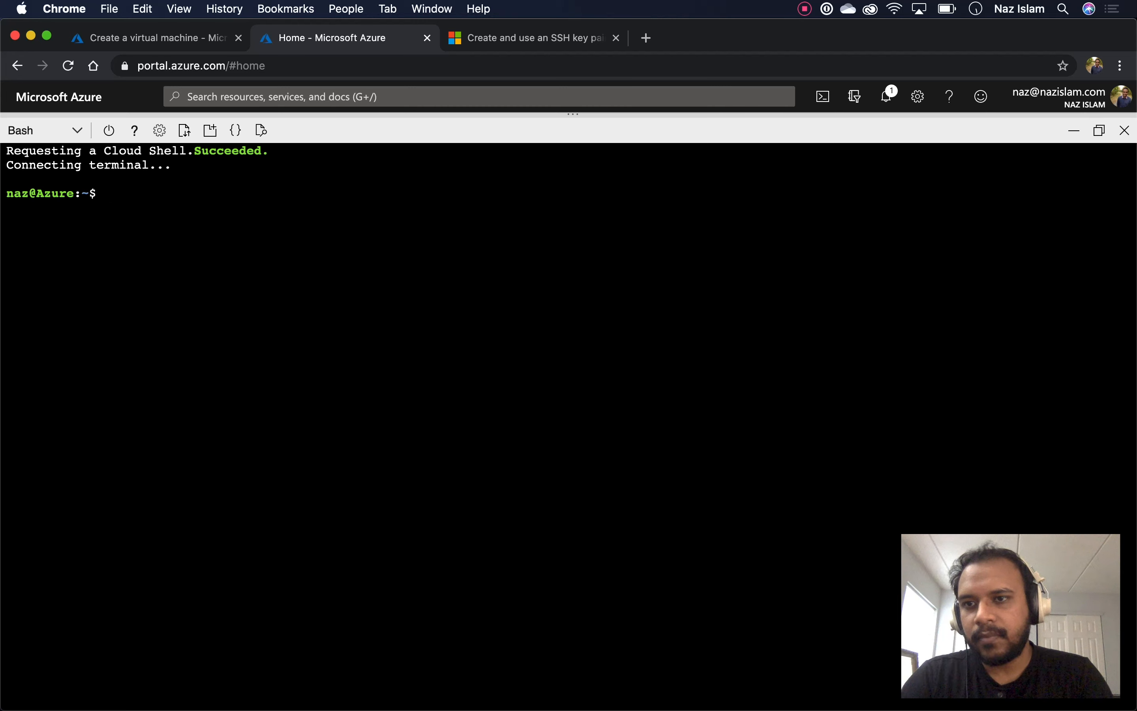
key(Return)
key(Return)
key(Return)
text(pwd)
key(Return)
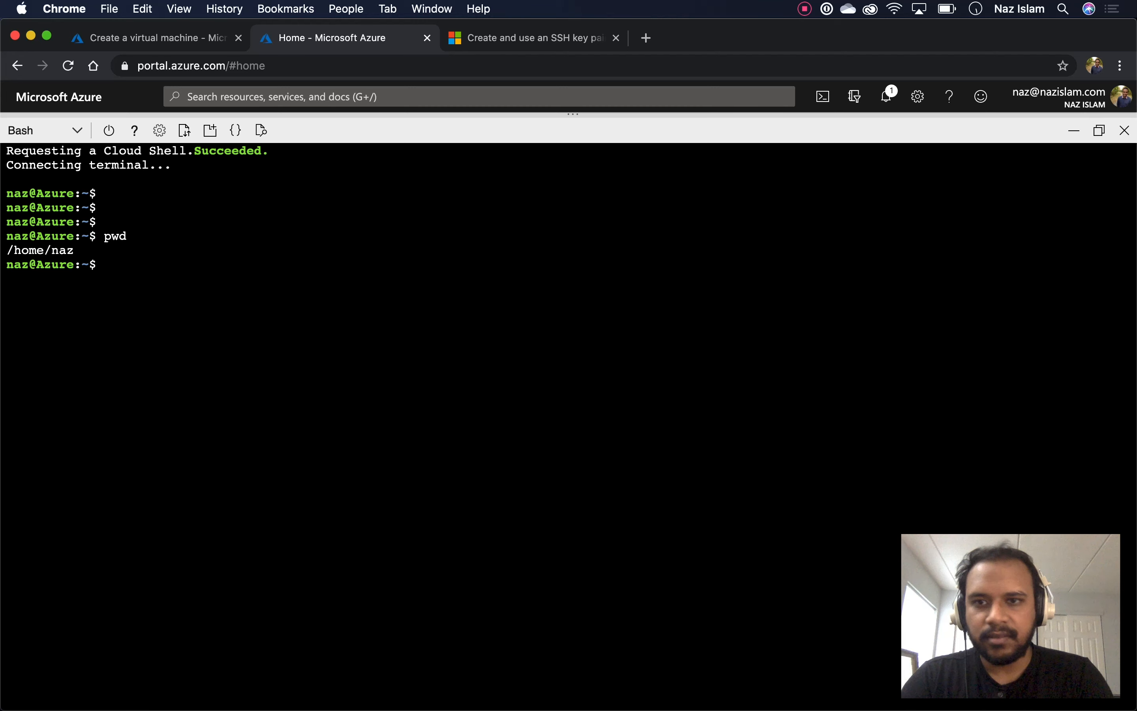
text(ls -l)
key(Return)
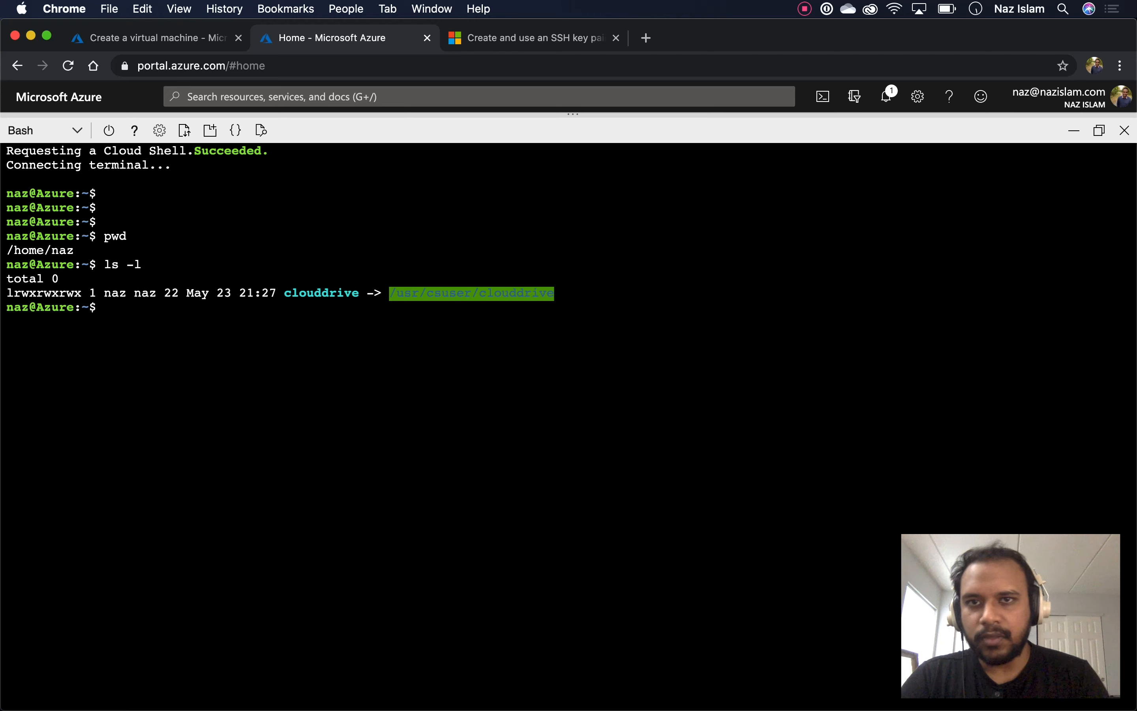
Copy the ssh-keygen -m PEM -t rsa -b 4096 command from the guide and paste it into Cloud Shell
click(479, 43)
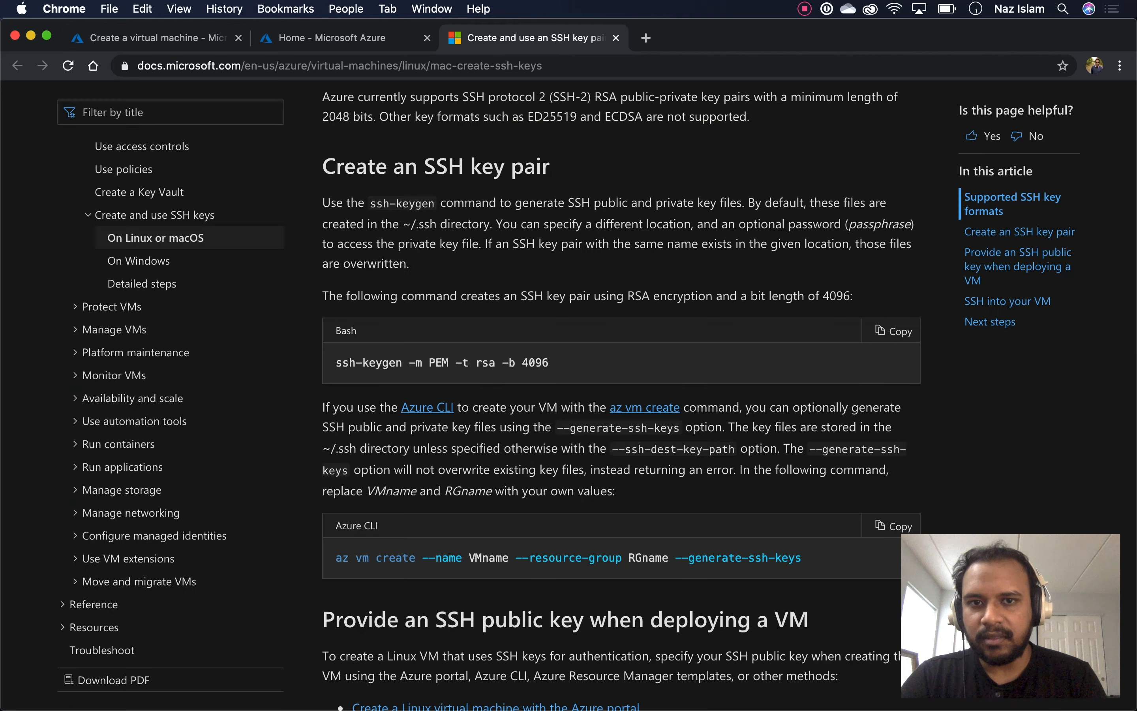
click(891, 331)
key(ctrl+shift+Tab)
right_click(257, 352)
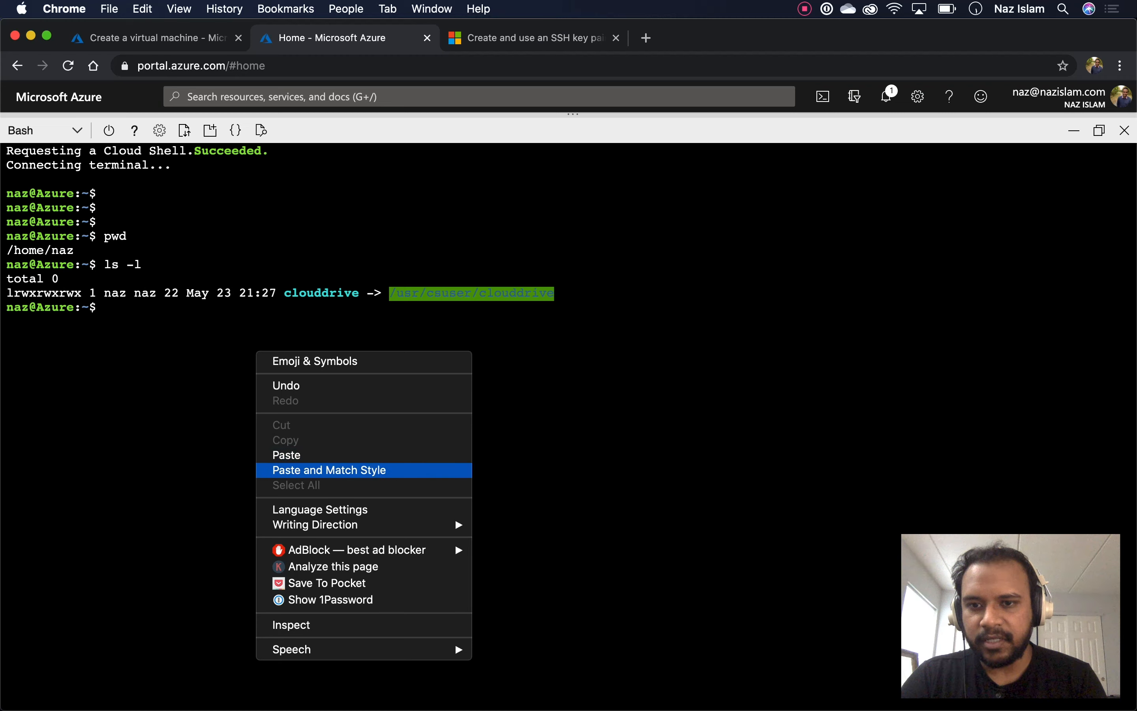
click(286, 455)
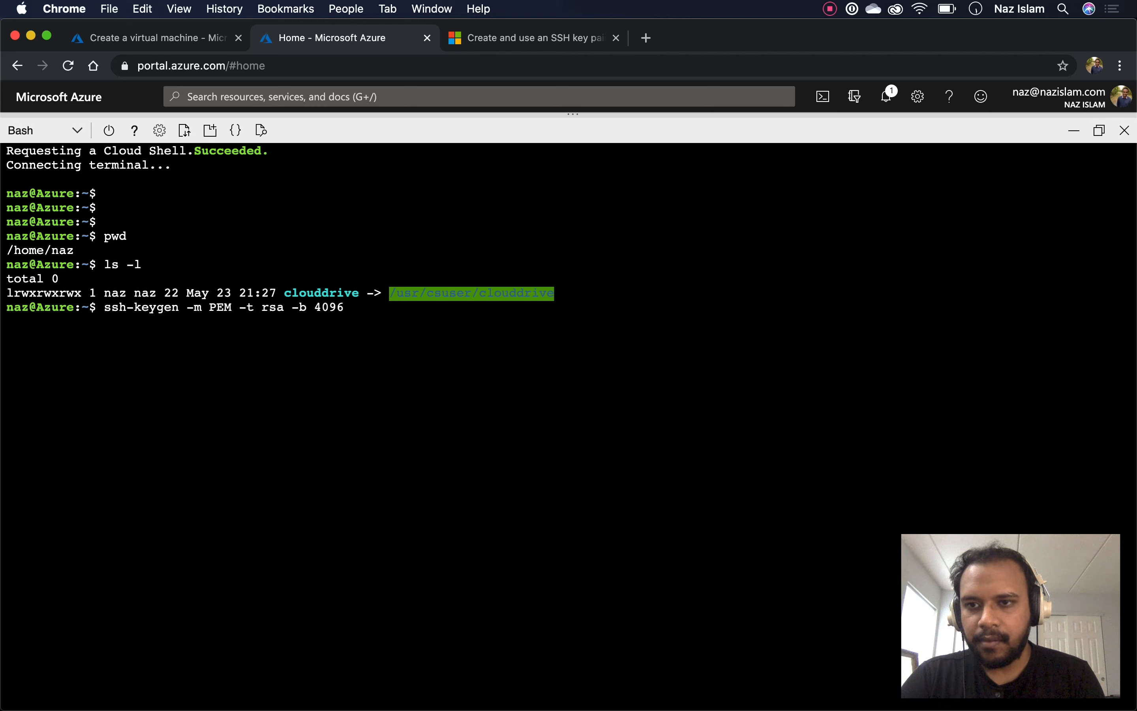
Run ssh-keygen, save the key as my-vm01-key, and leave the passphrase empty
key(Return)
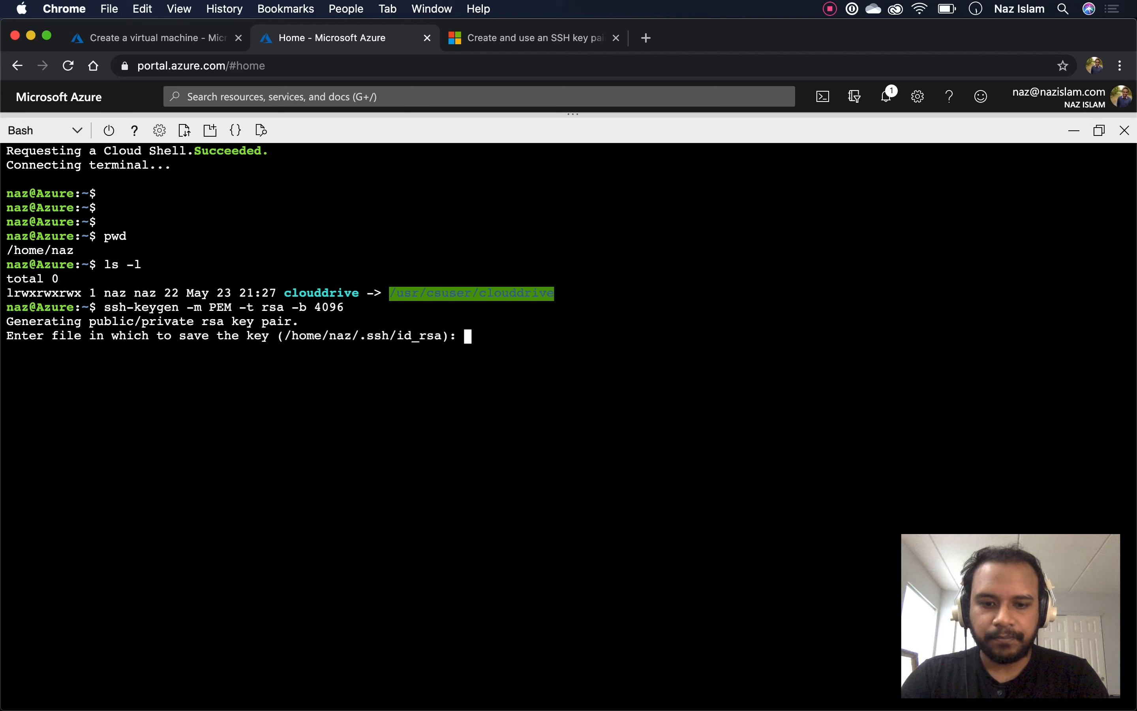
text(my-vm)
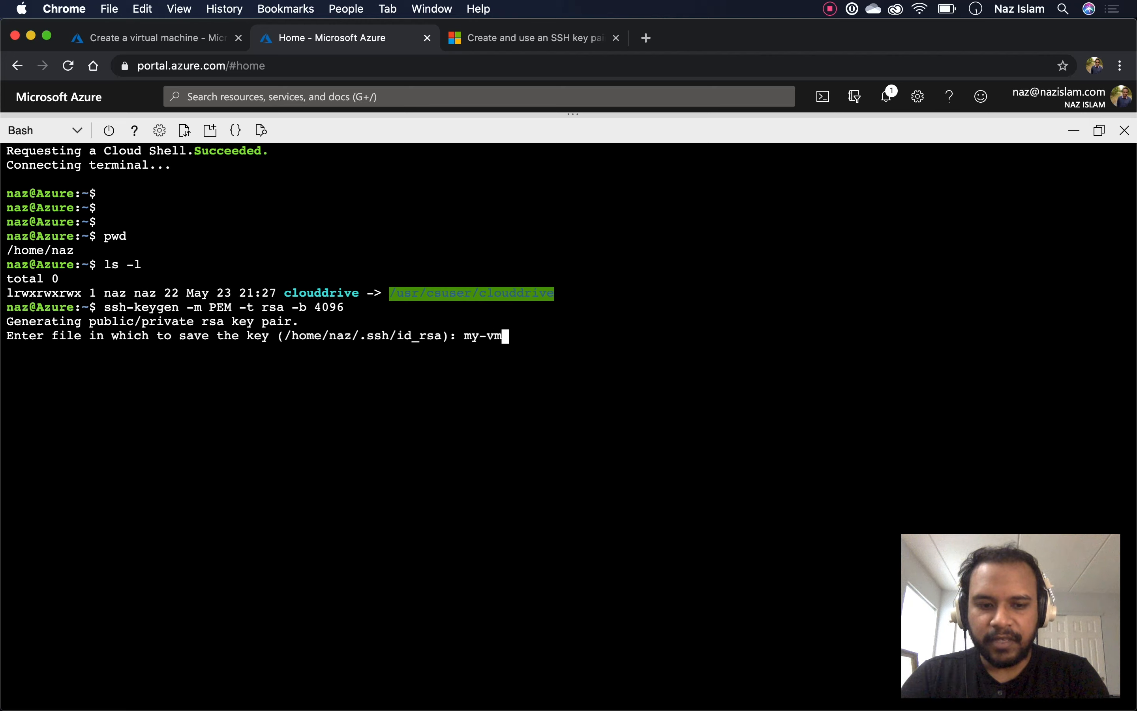
text(01-key)
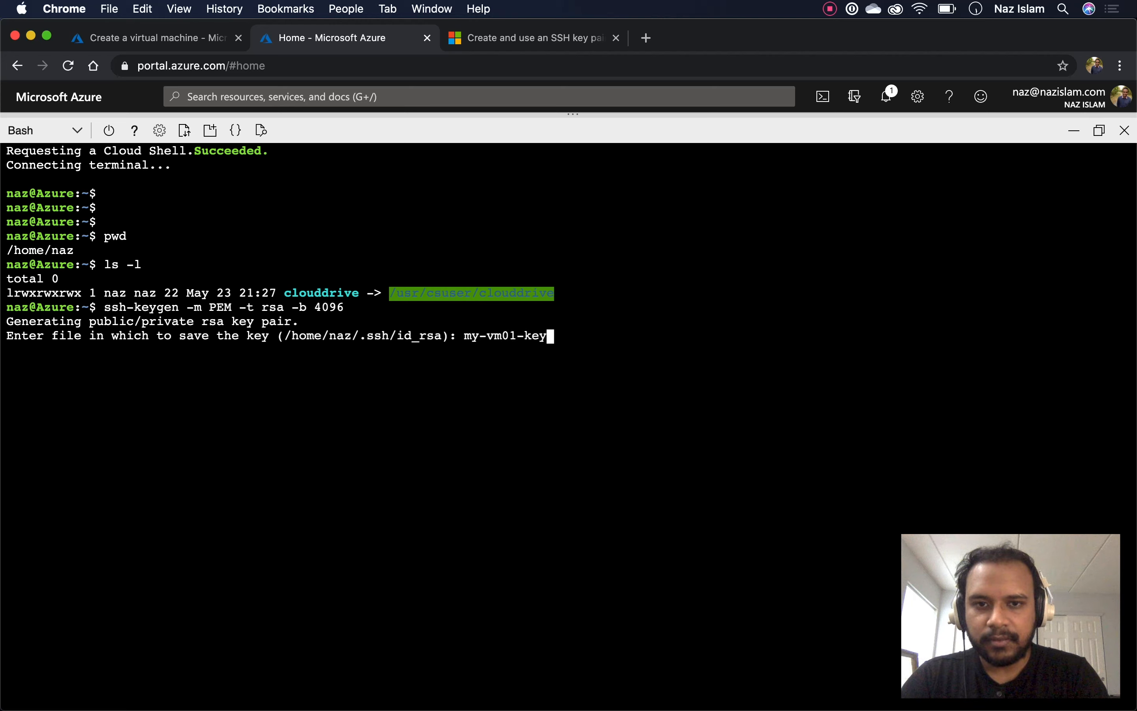
key(Return)
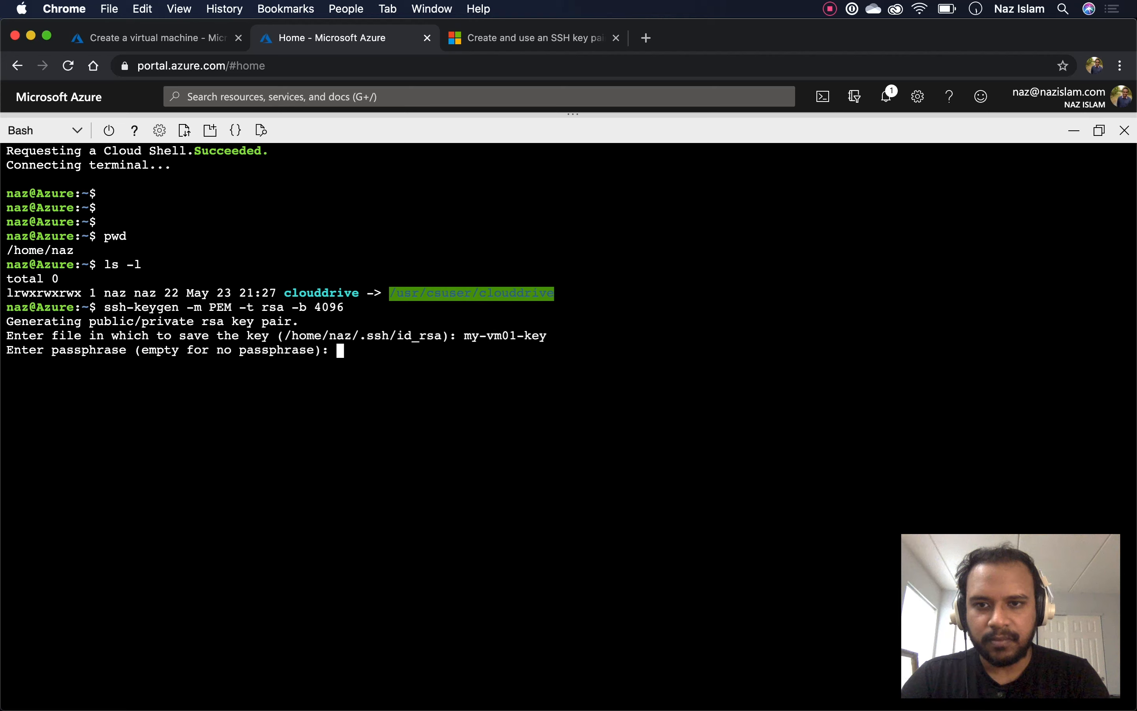
key(Return)
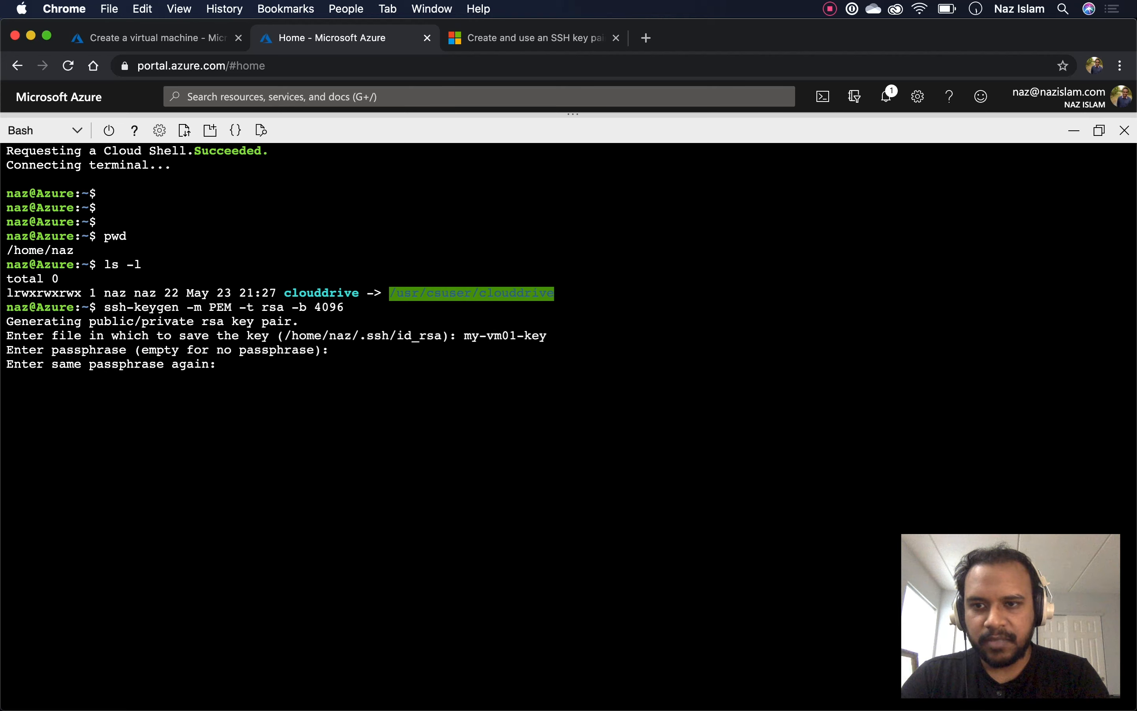
key(Return)
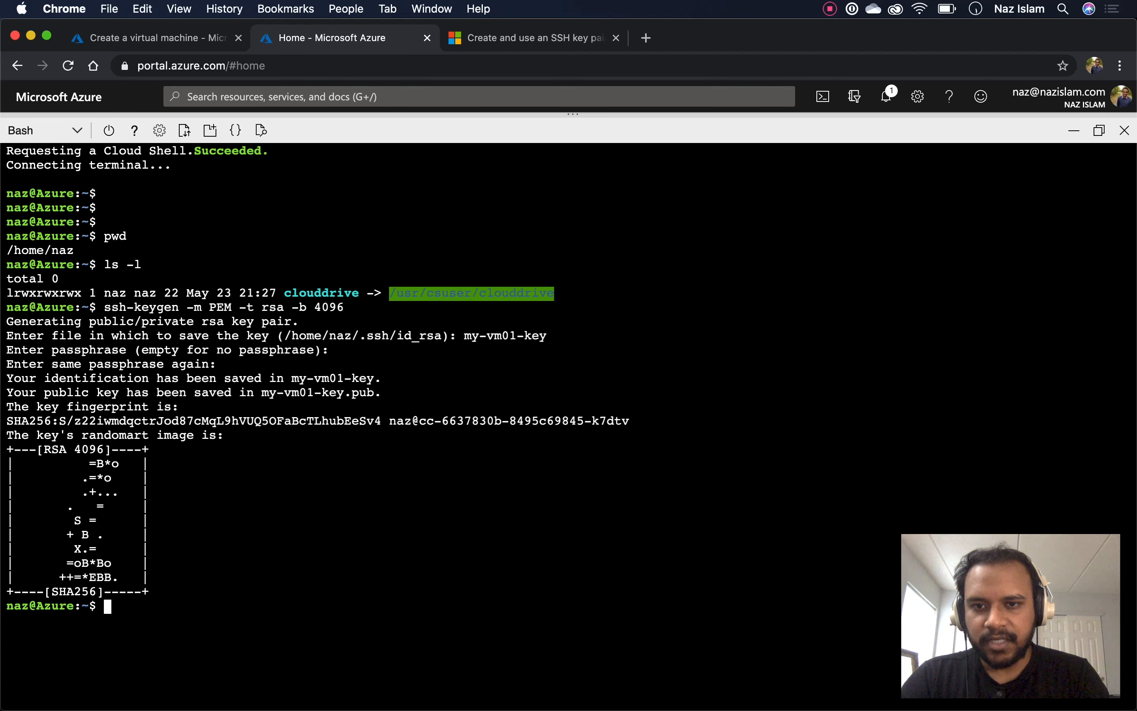
key(Return)
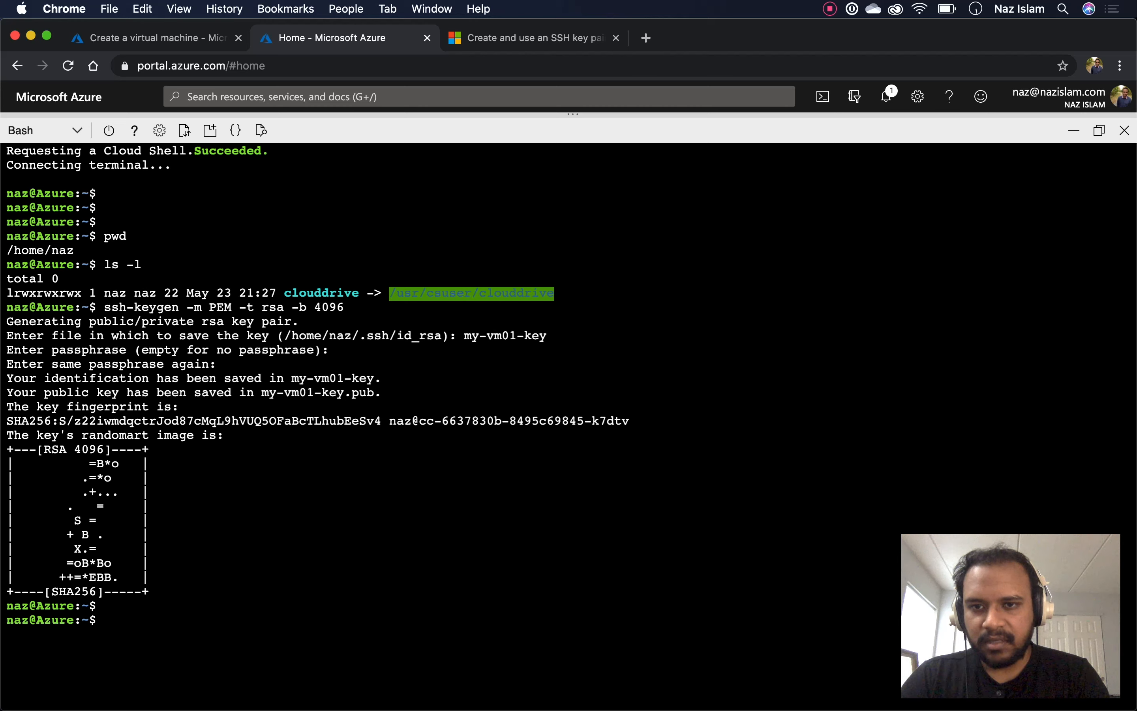
Change into the ~/.ssh folder and list its contents with ls -l
drag(288, 336, 442, 335)
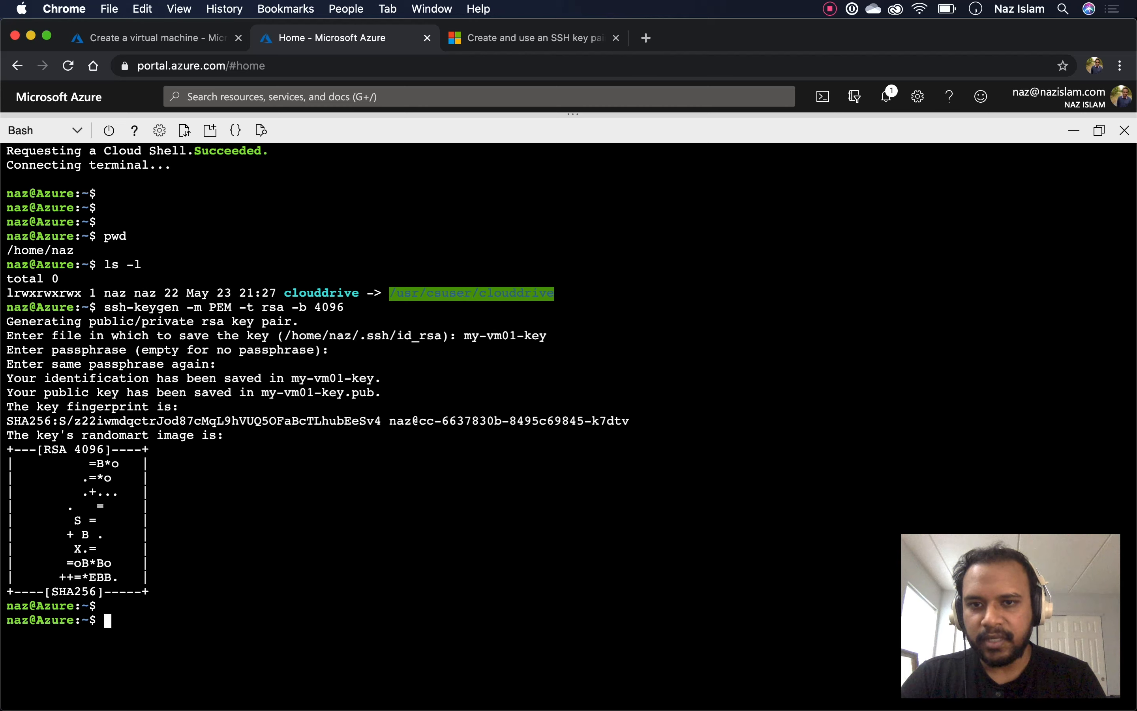
text(cd ~/.ssh/)
key(Return)
text(ls -l)
key(Return)
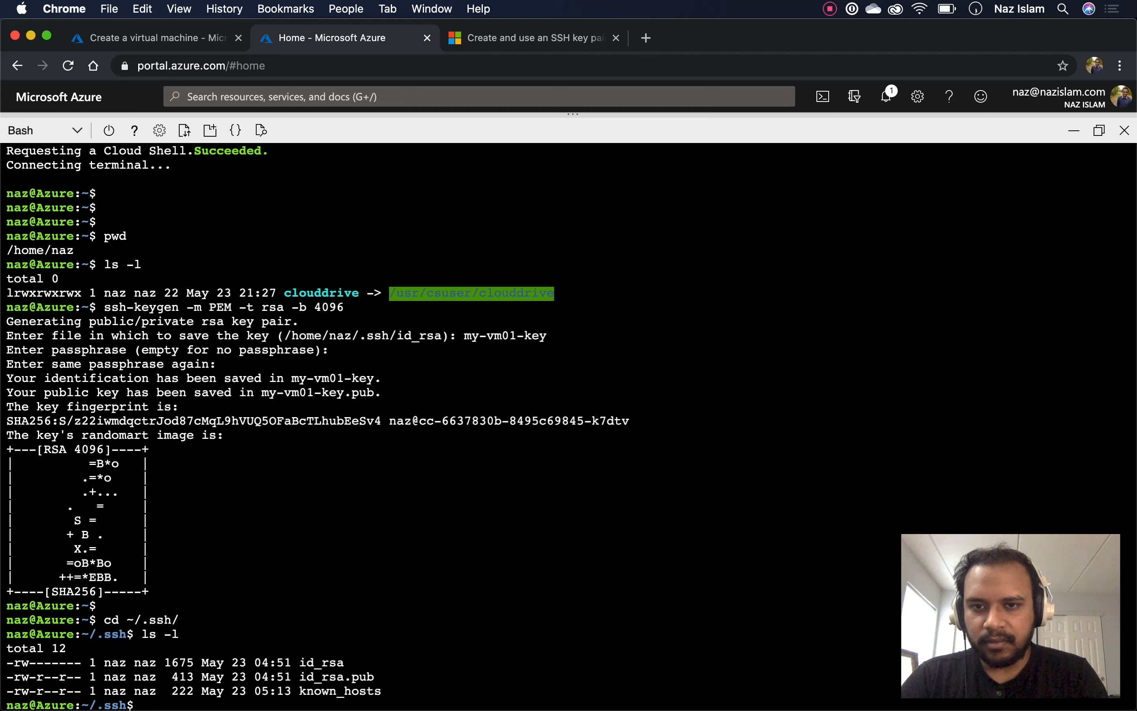
List the ~/.ssh folder again, clear the terminal, and relist it
text(ls -l)
key(Return)
text(clear)
key(Return)
text(ls -l)
key(Return)
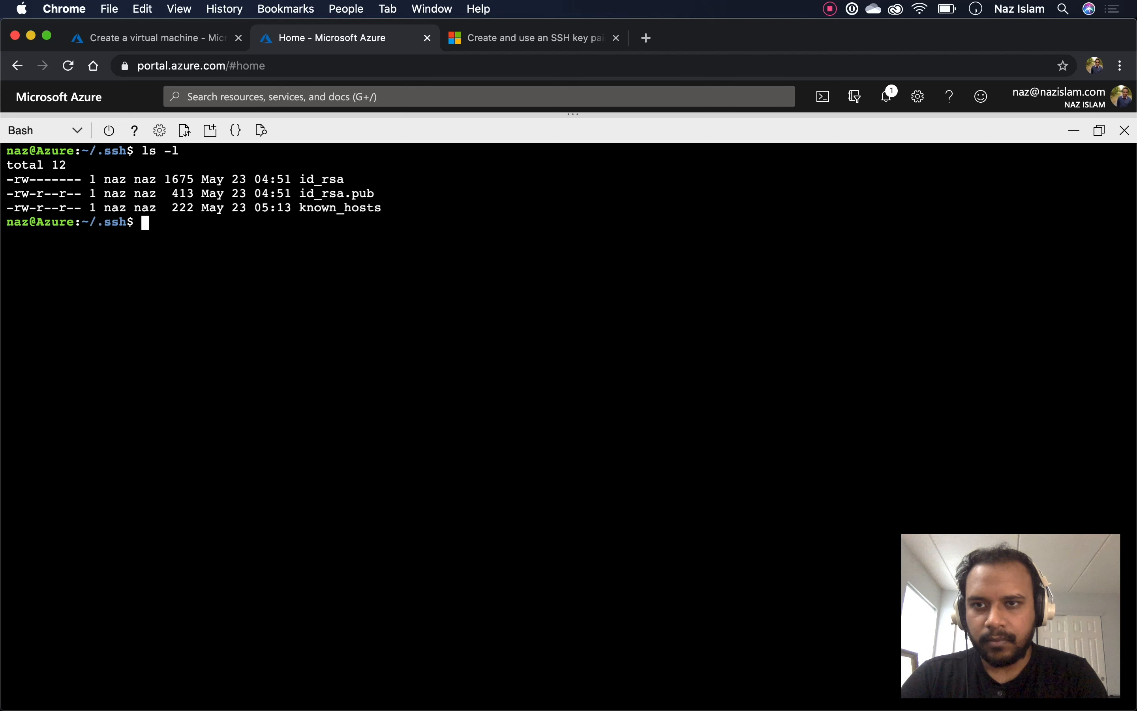
Try cd id and cd id_, then list all files including hidden ones with ls -la
text(cd )
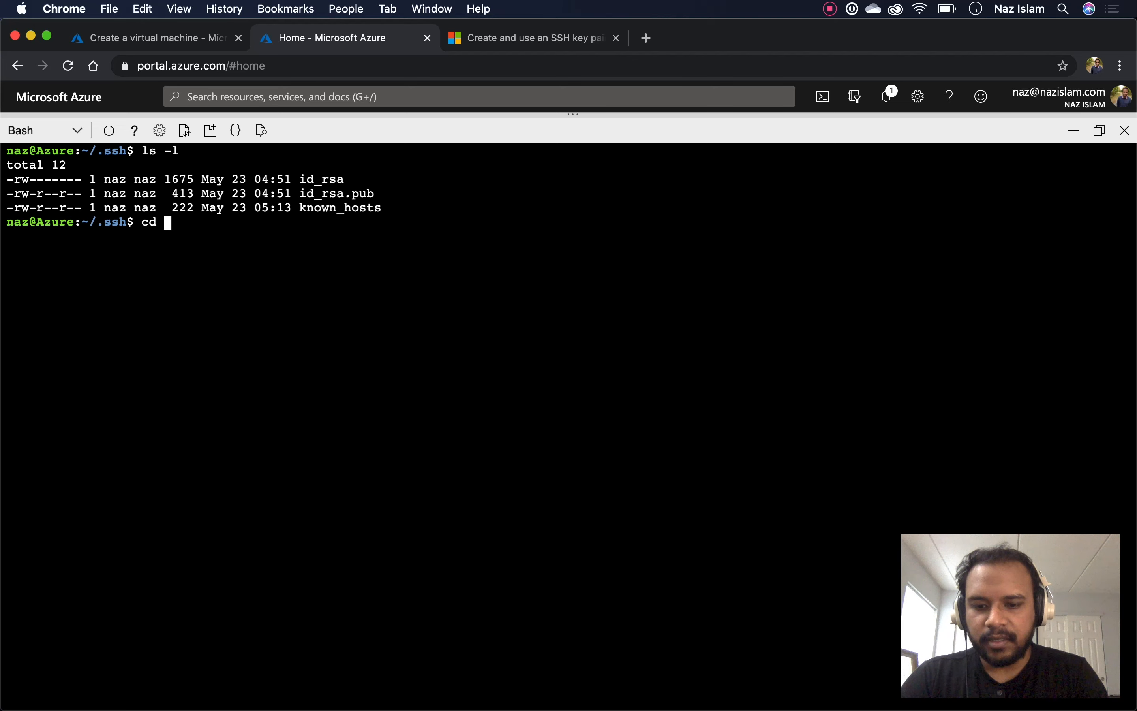
text(id)
key(Return)
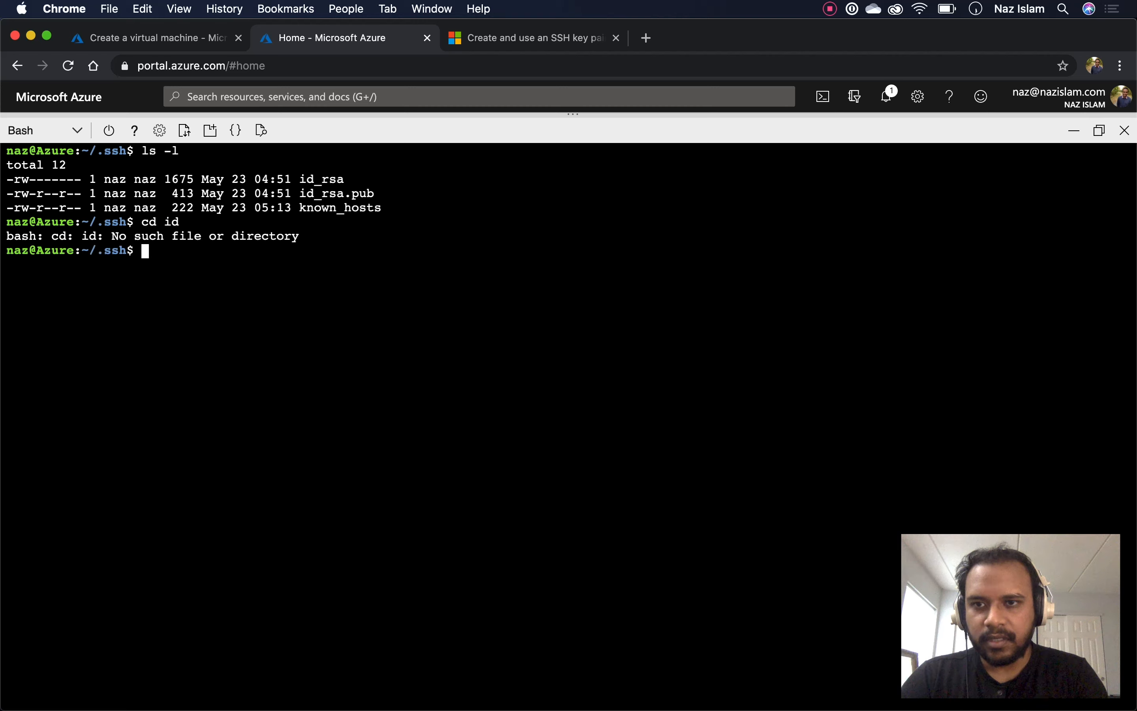
key(Up)
text(_)
key(Return)
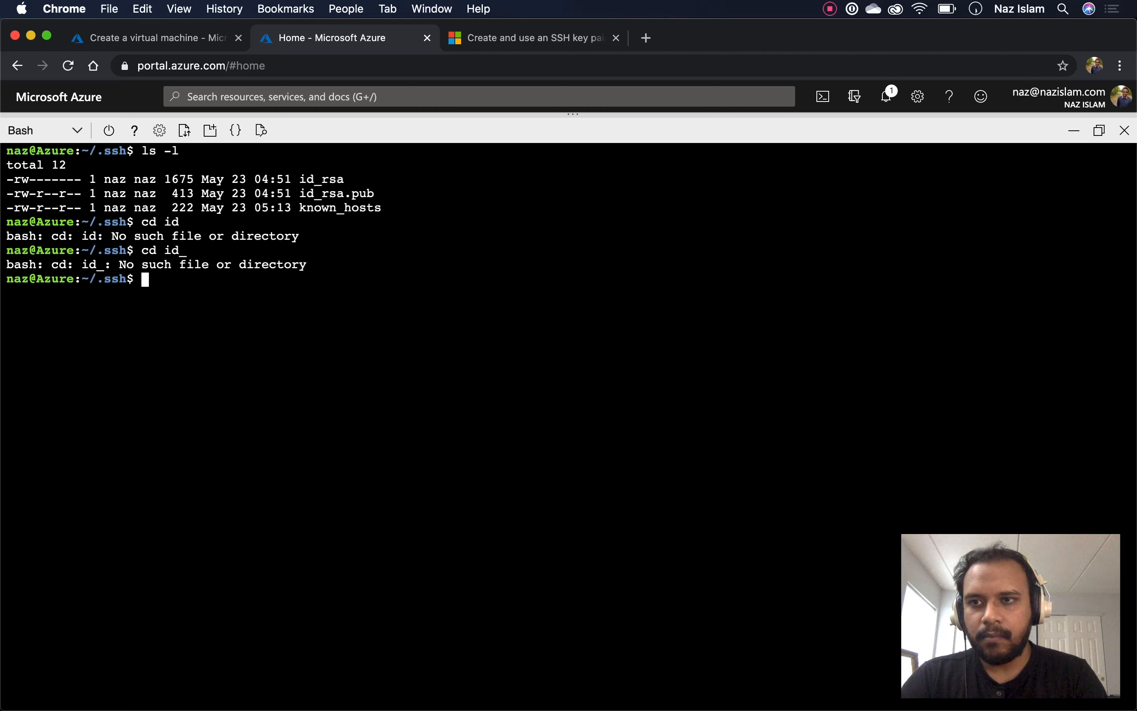
text(ls -la)
key(Return)
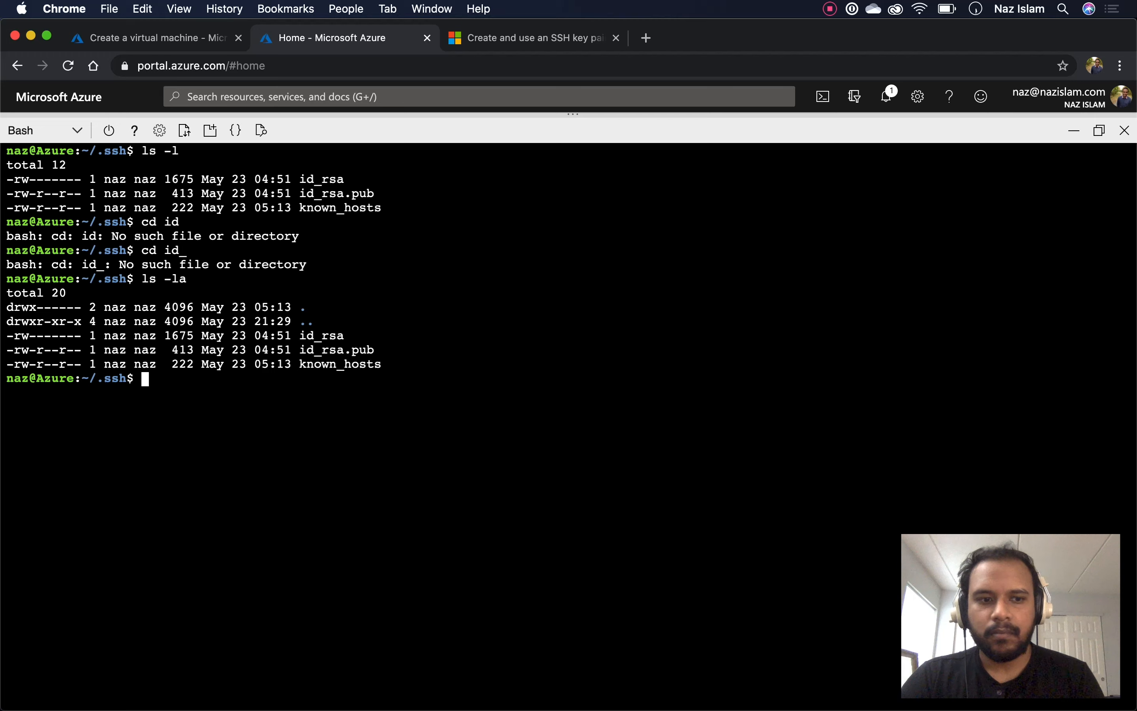
Read the az vm create --ssh-key-values example in the SSH key guide, then return to the portal
click(527, 37)
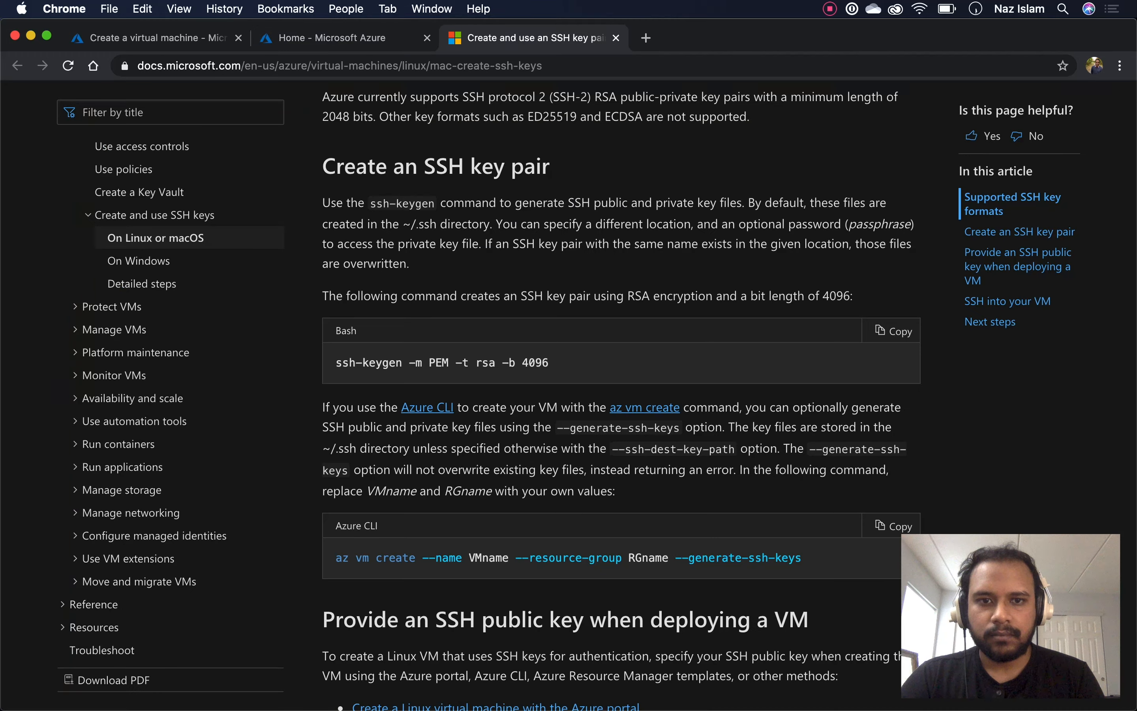
scroll(620, 394, down, 5)
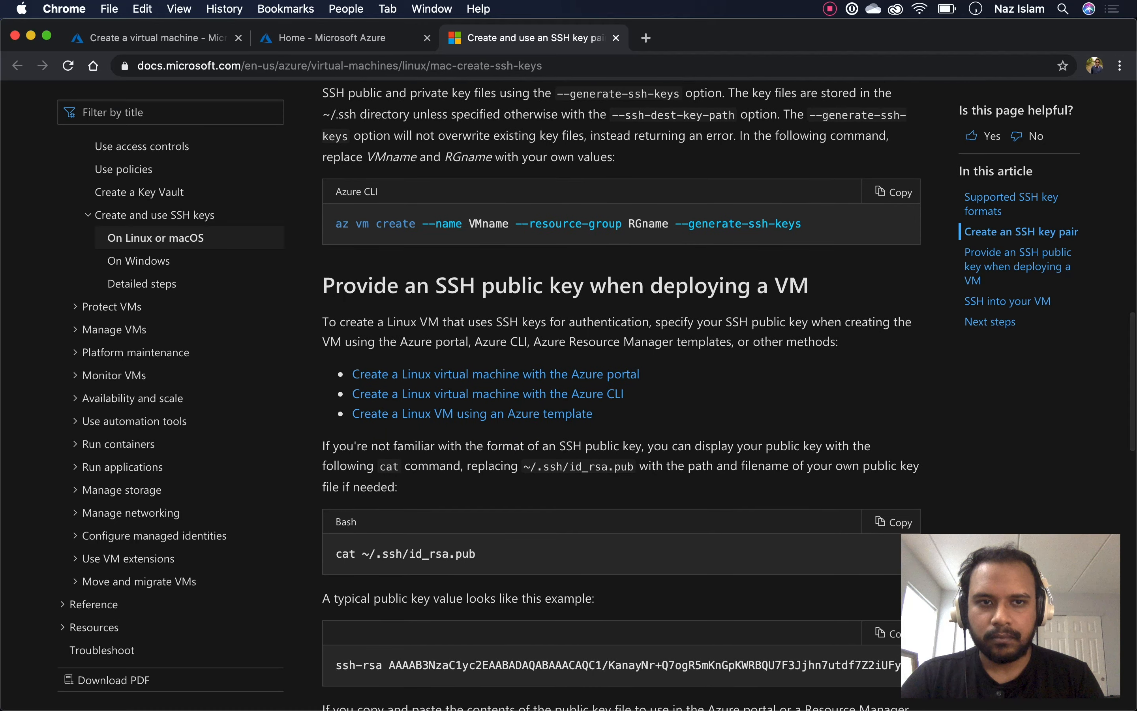
scroll(620, 395, down, 7)
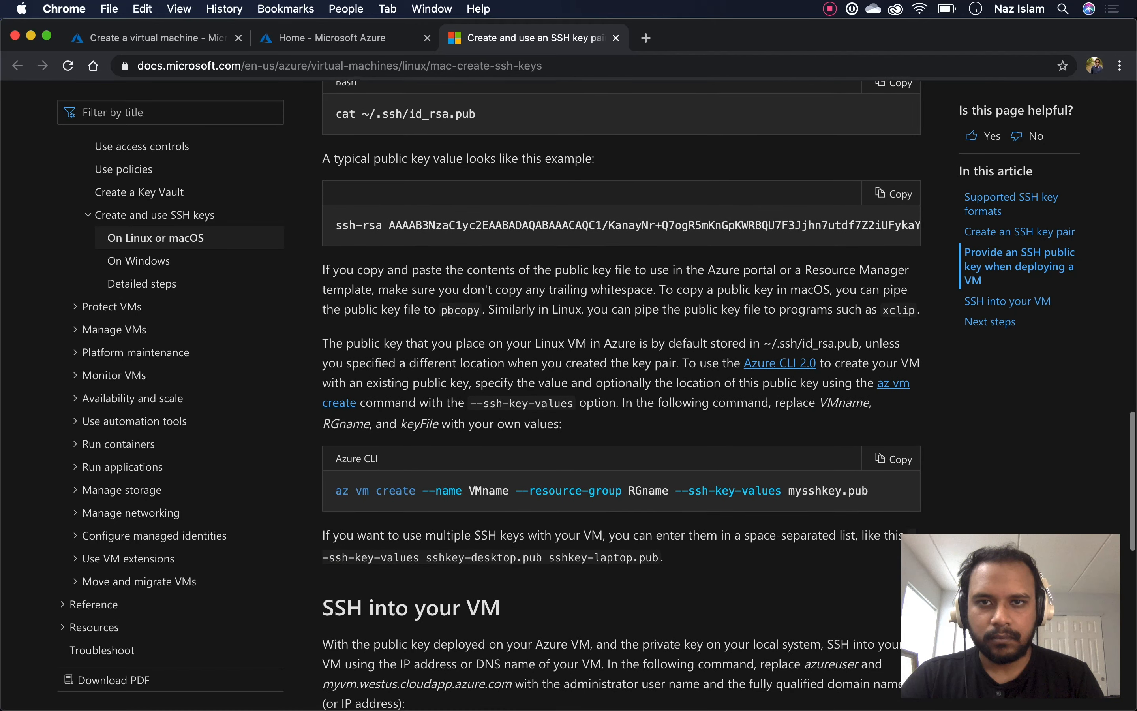
scroll(620, 395, down, 1)
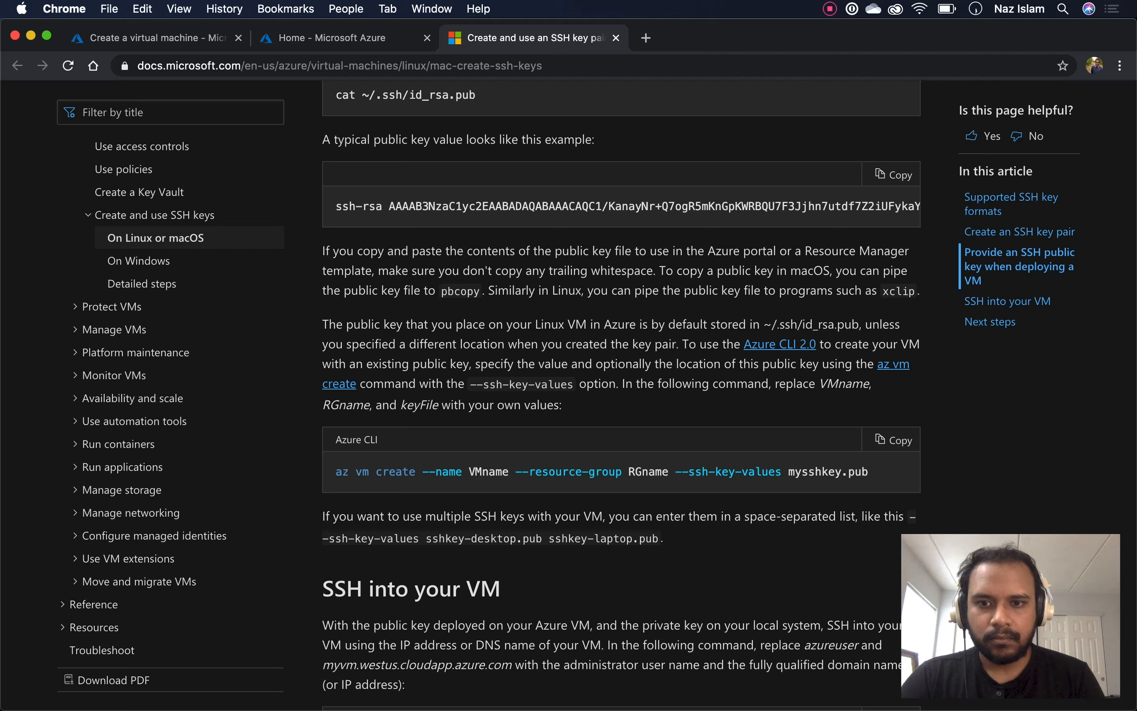
click(348, 37)
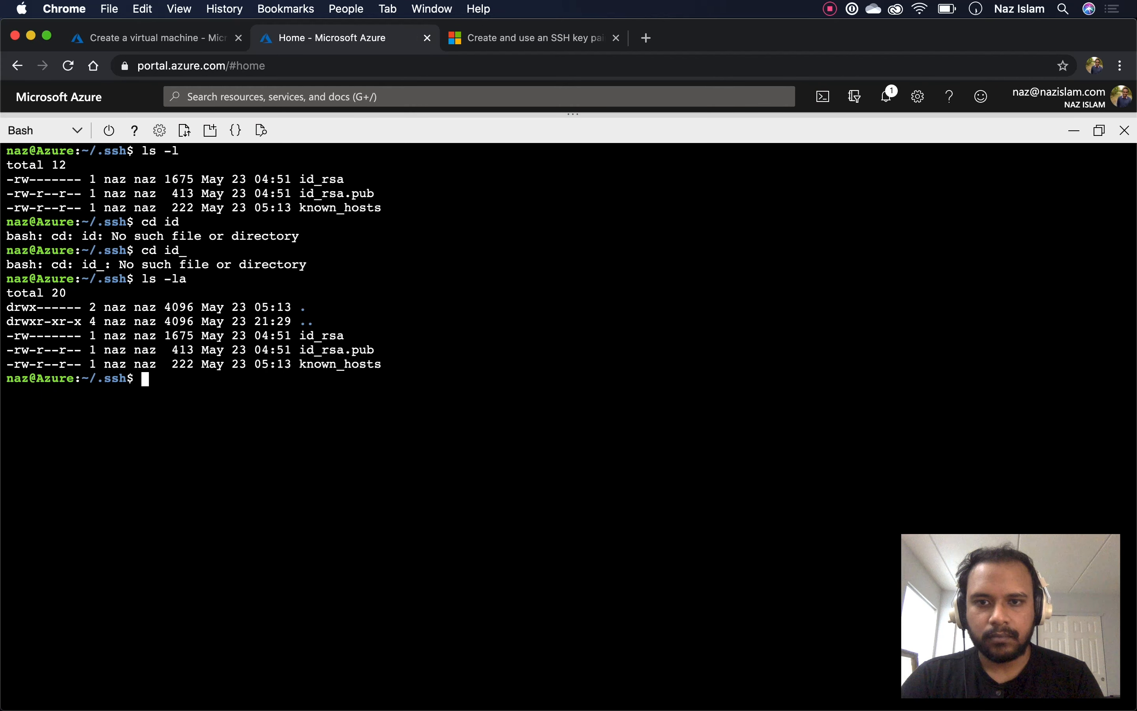
Recall the earlier ssh-keygen command from history and glance at the VM creation form
key(Up)
key(Up)
key(Up)
key(Up)
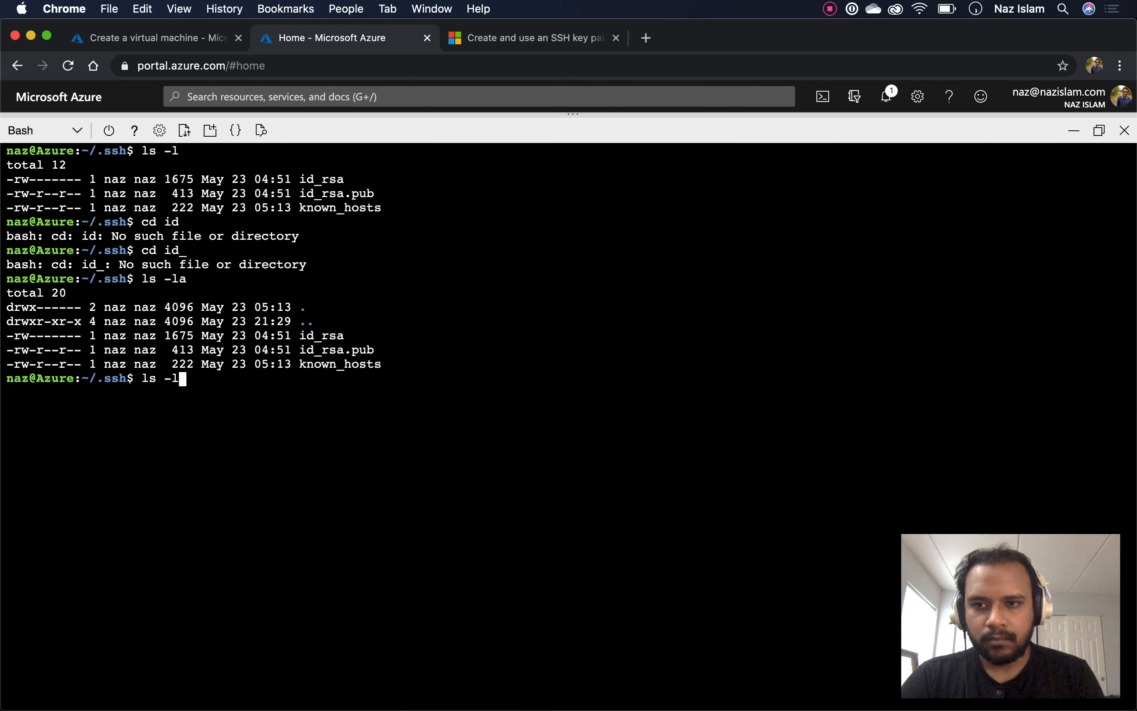
key(Up)
key(Up)
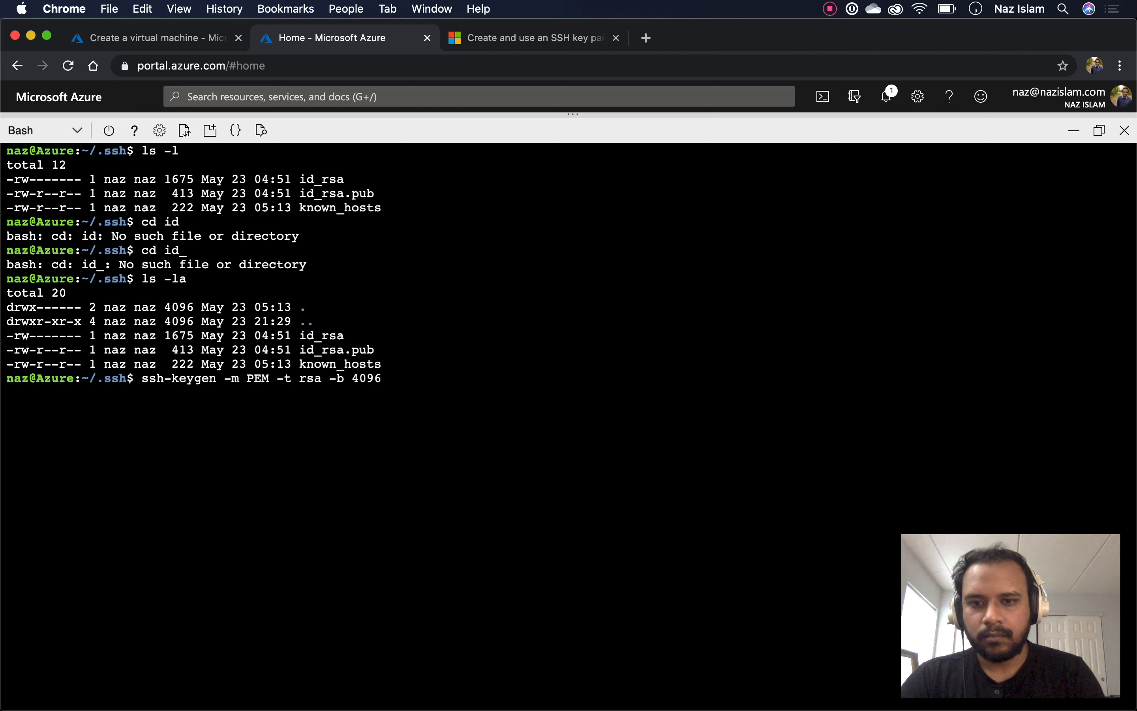
text(my-key)
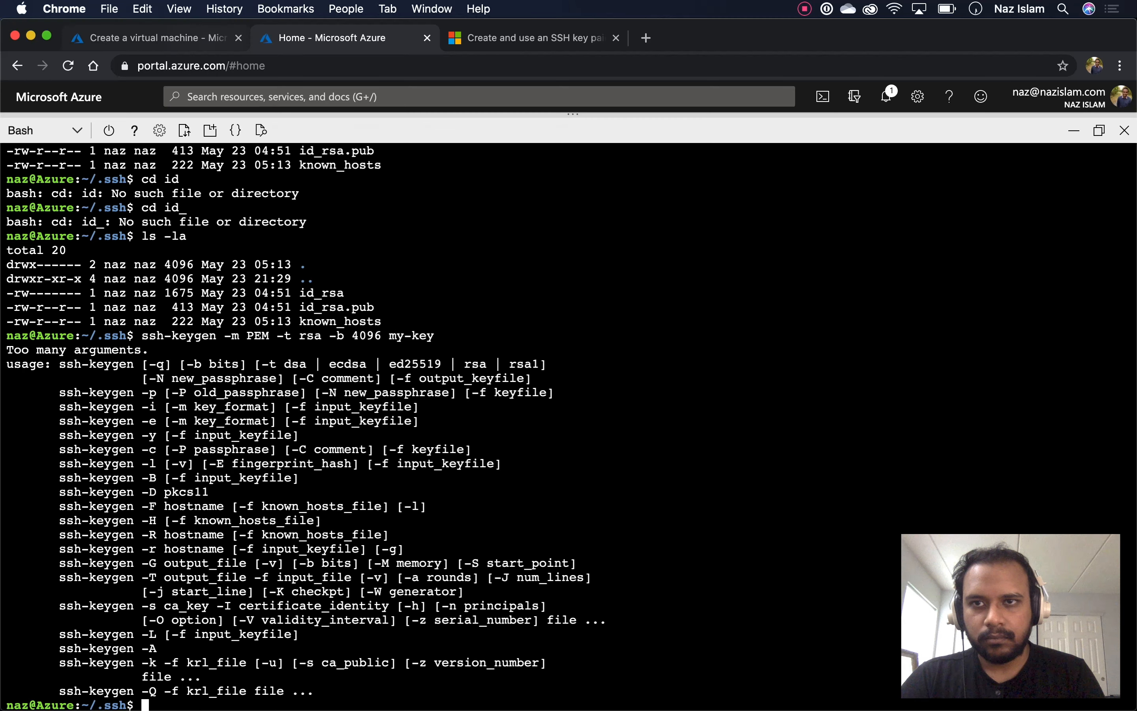
key(super+1)
scroll(587, 409, up, 5)
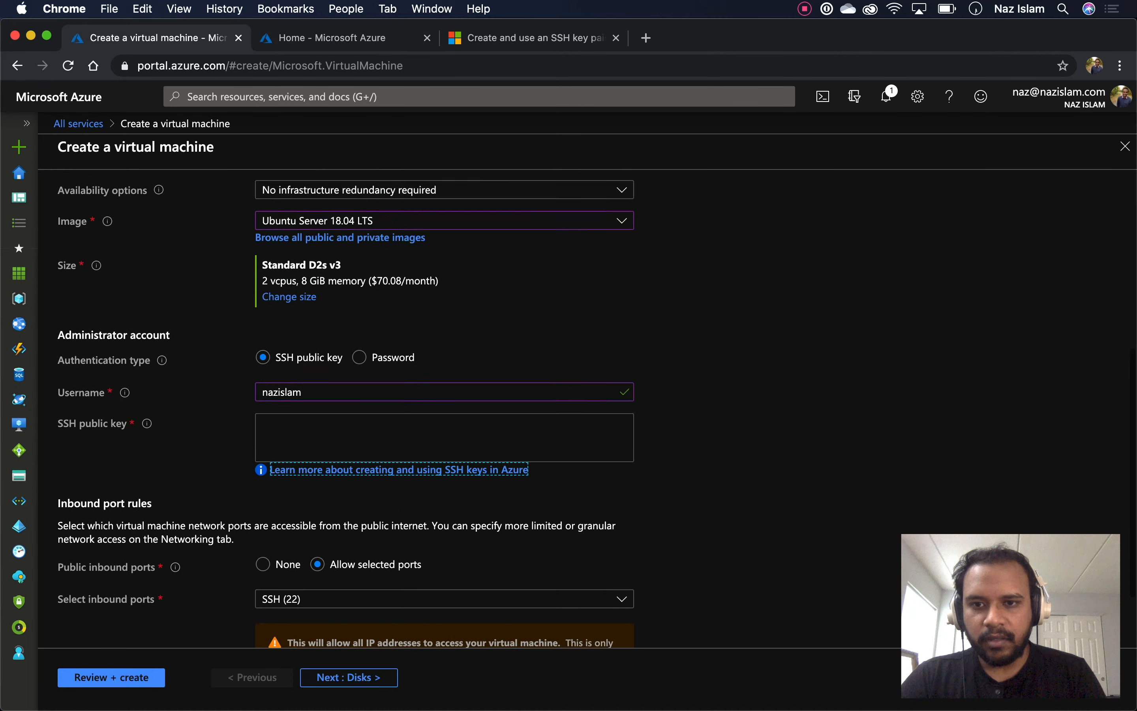
scroll(587, 409, down, 5)
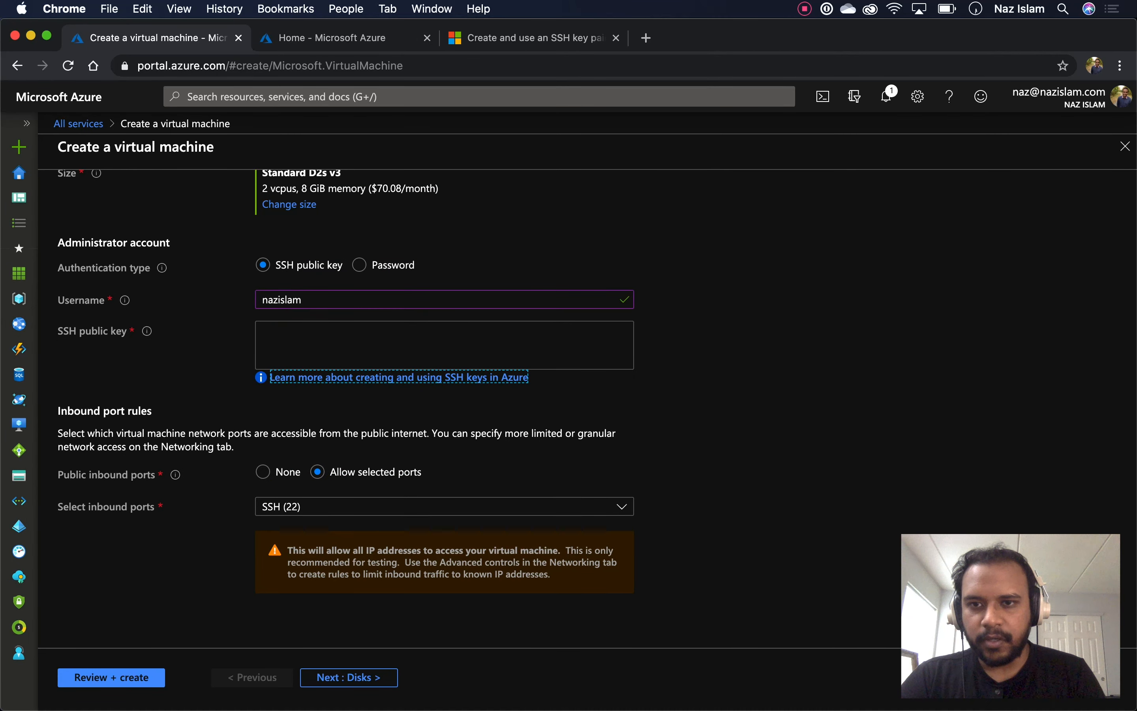
key(super+2)
Clear the terminal and list ~/.ssh, highlighting the id_rsa file in the listing
text(car)
key(BackSpace)
key(BackSpace)
key(BackSpace)
text(ls -l)
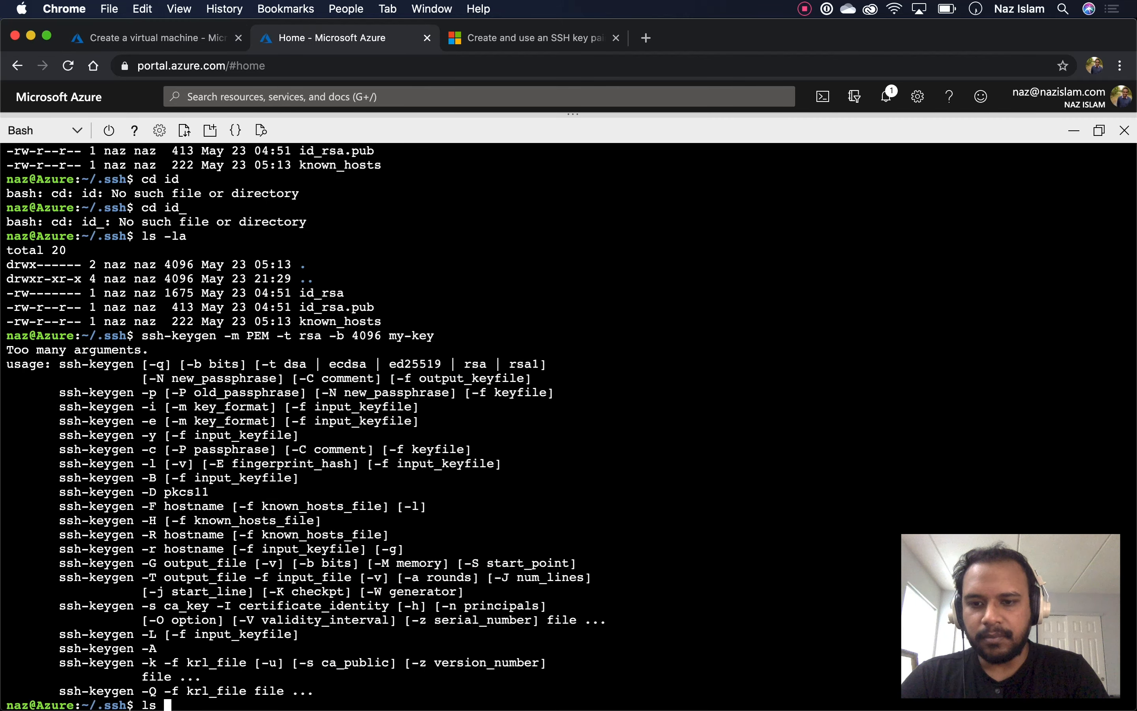
key(Return)
text(clear)
key(Return)
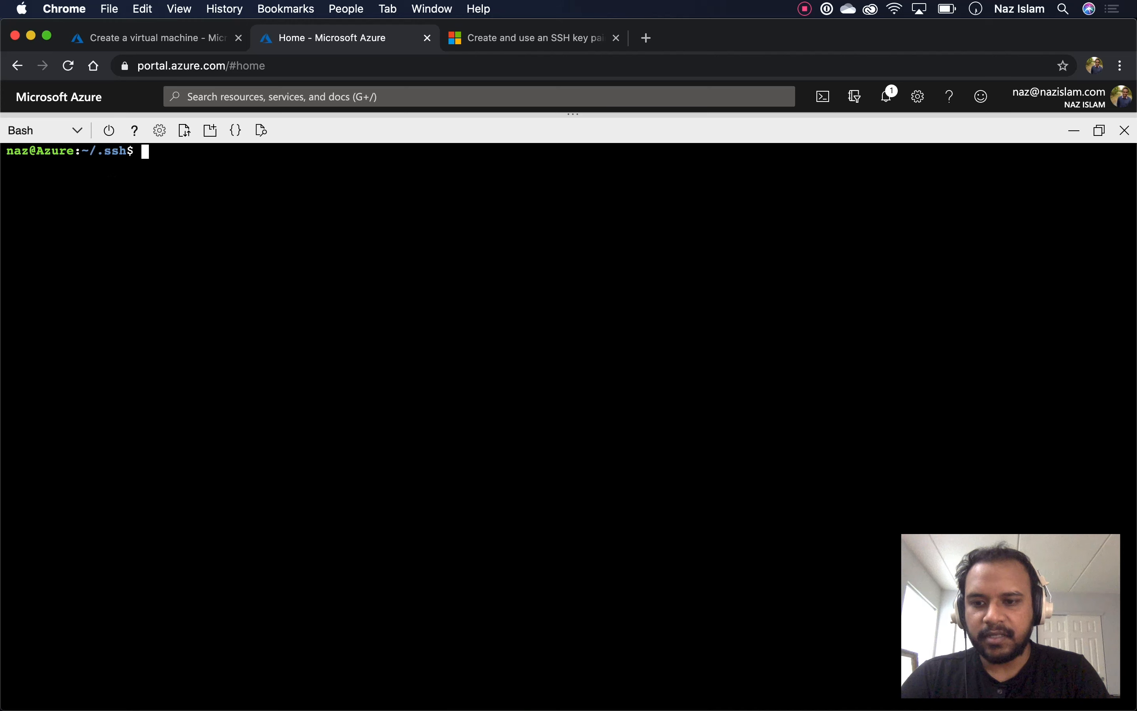
text(ls -l)
key(Return)
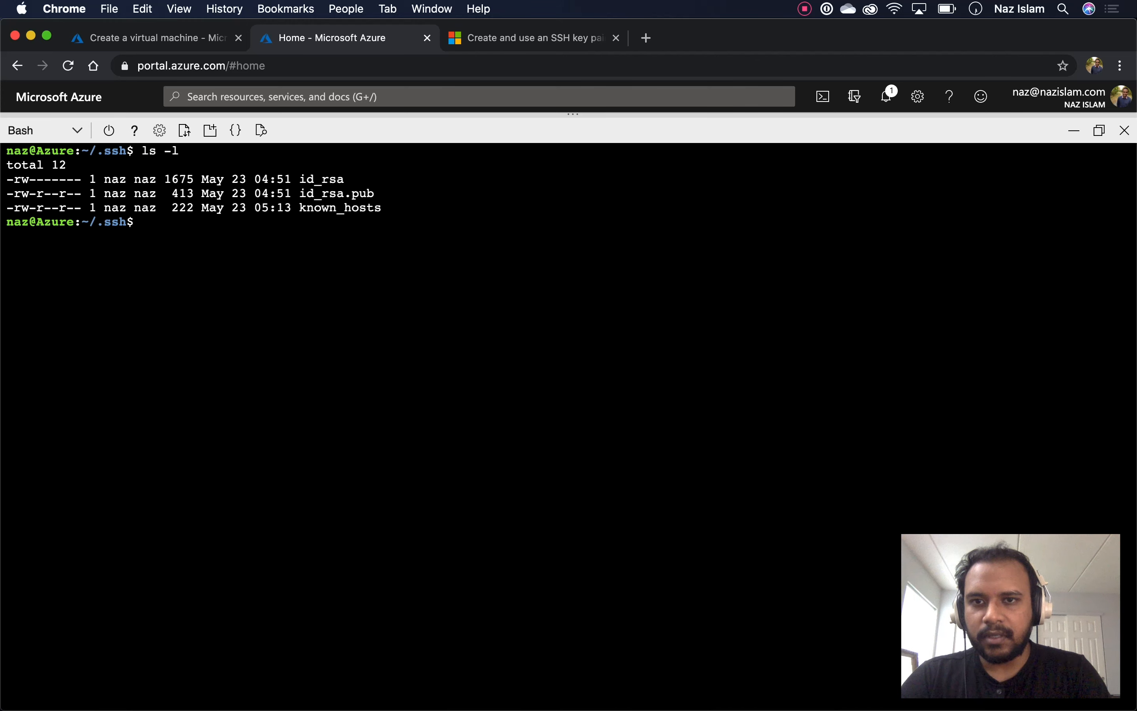
drag(375, 193, 344, 179)
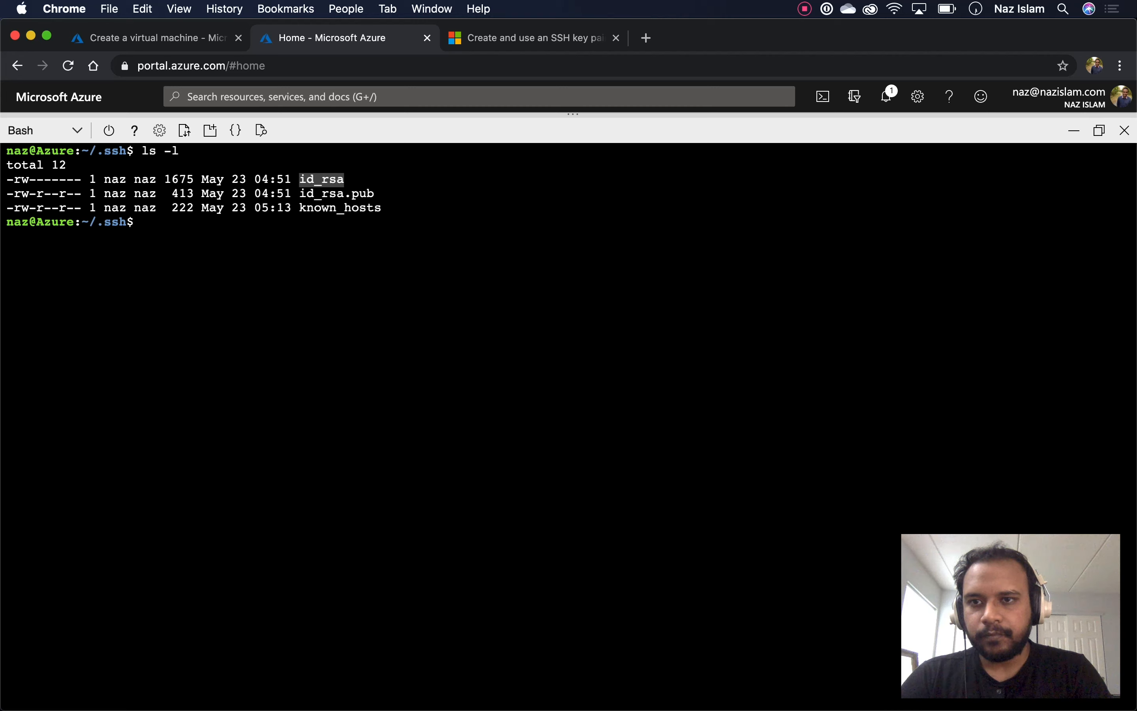
click(345, 181)
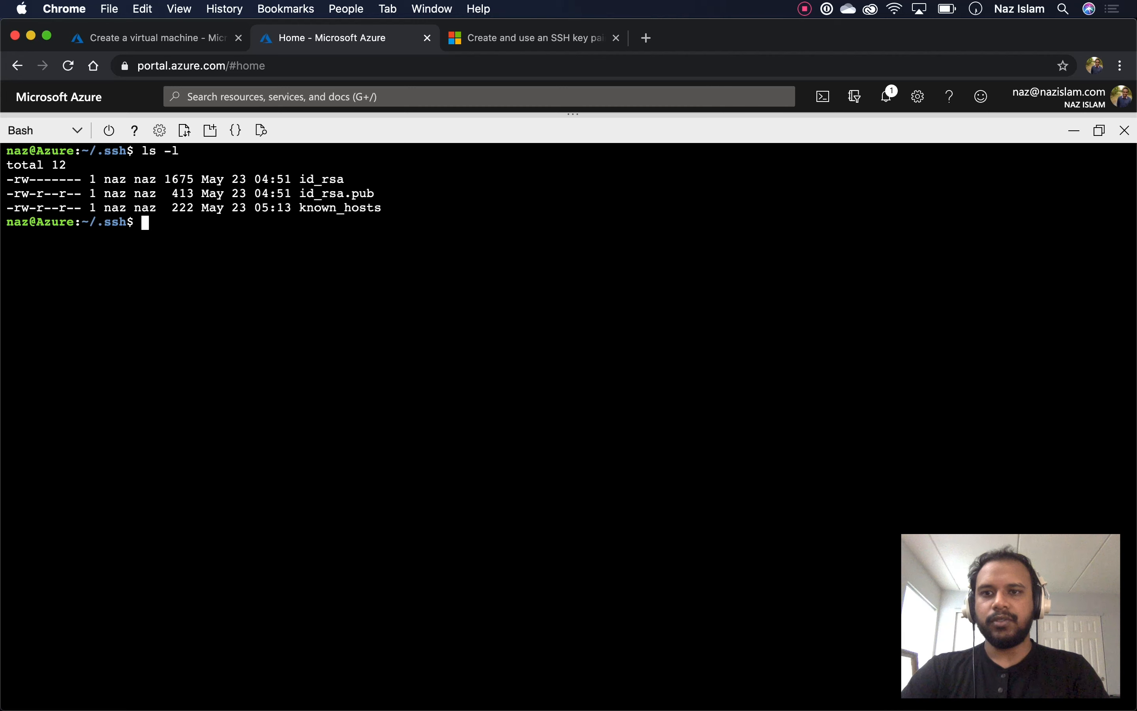
Print id_rsa.pub with cat and paste the key into the VM form's SSH public key field
text(ca)
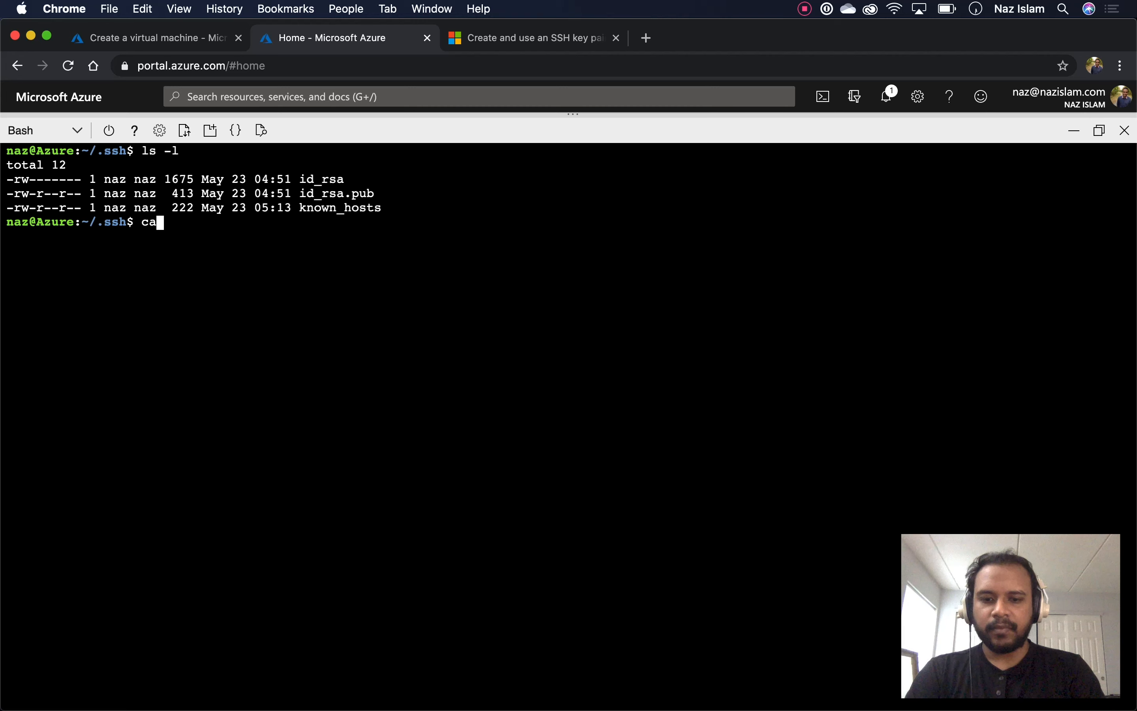
text(t id_rsa)
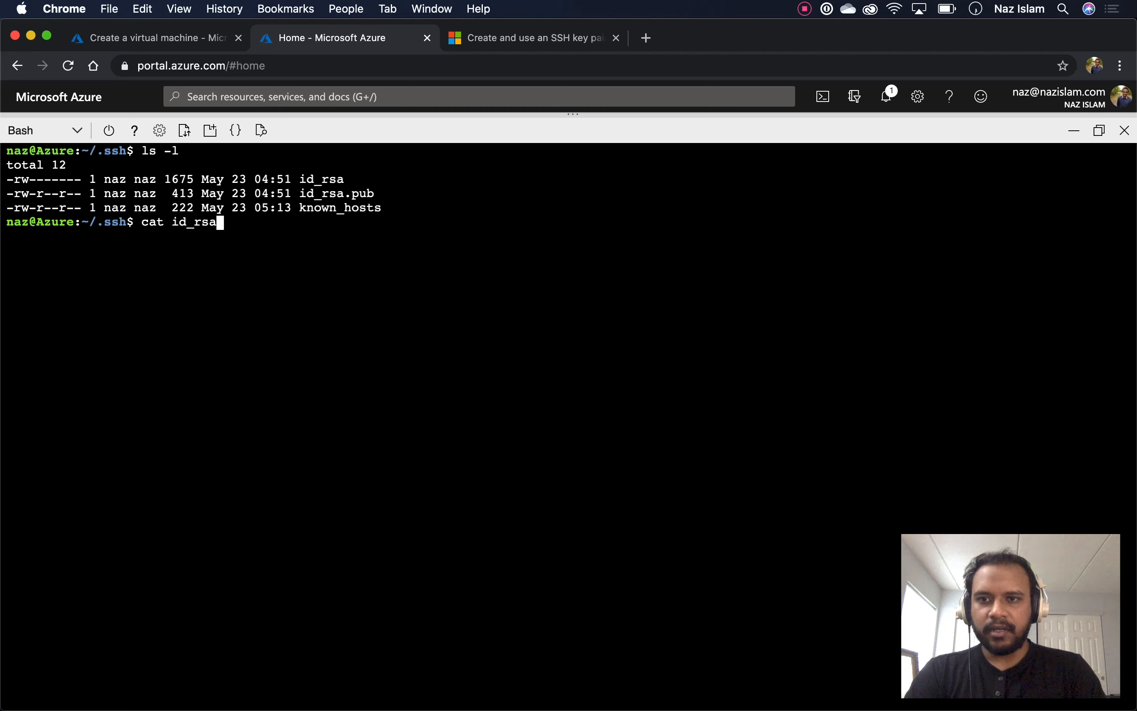
text(.pub)
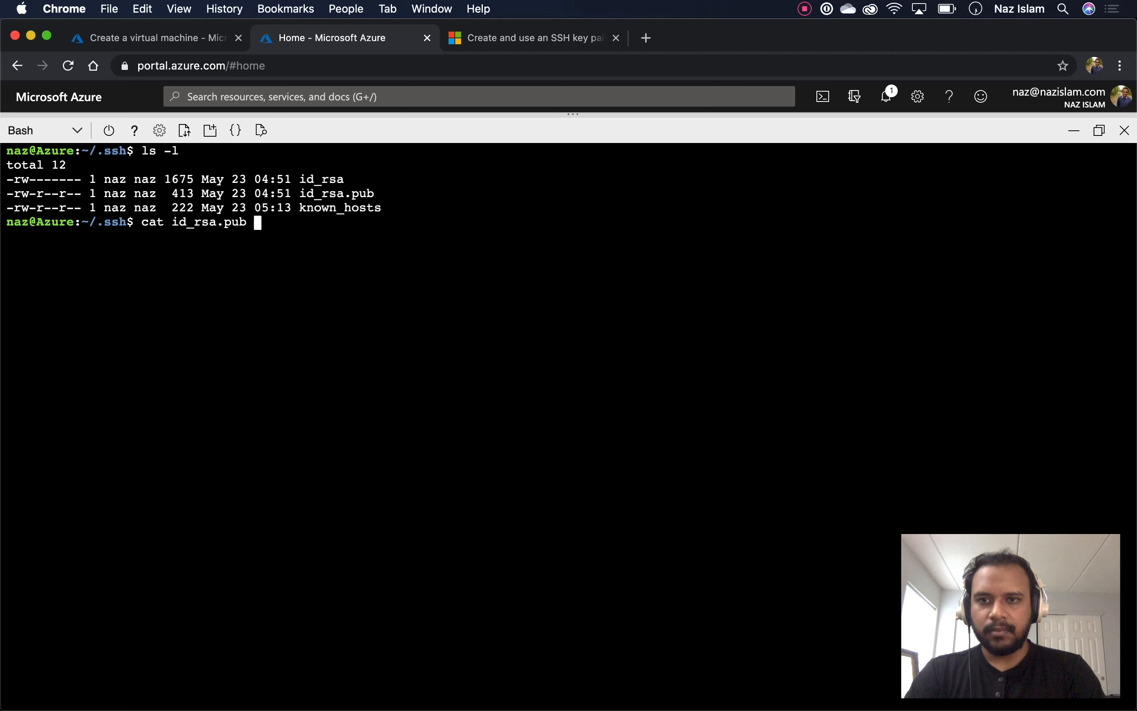
key(Return)
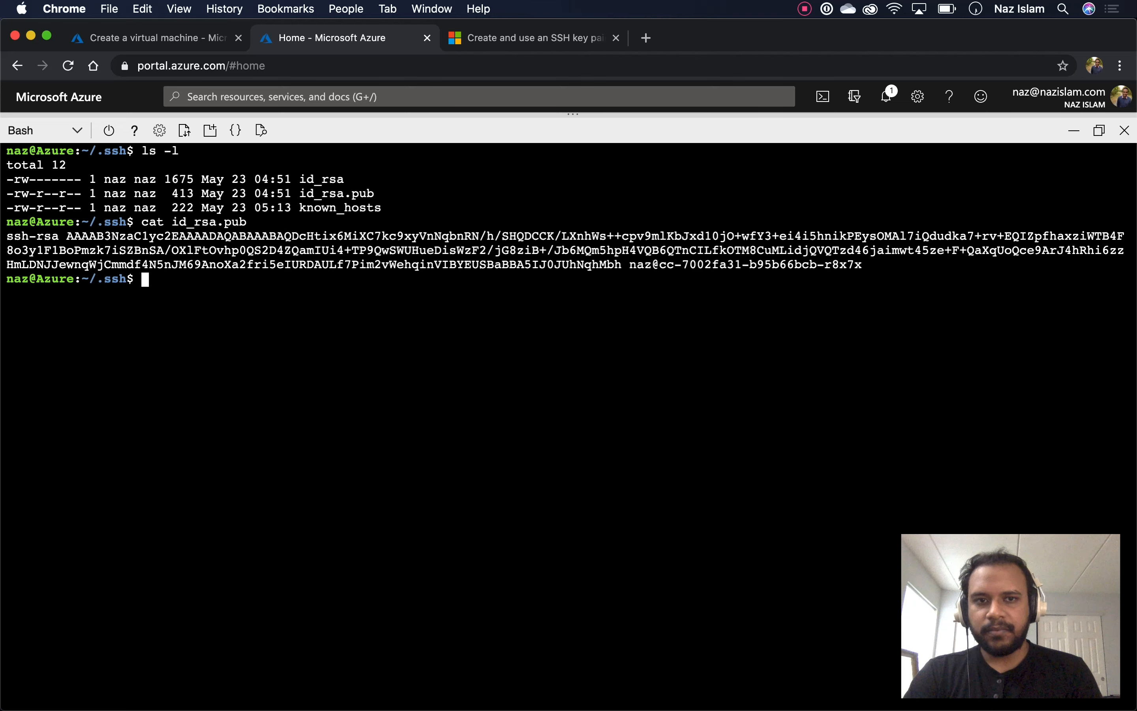
triple_click(606, 250)
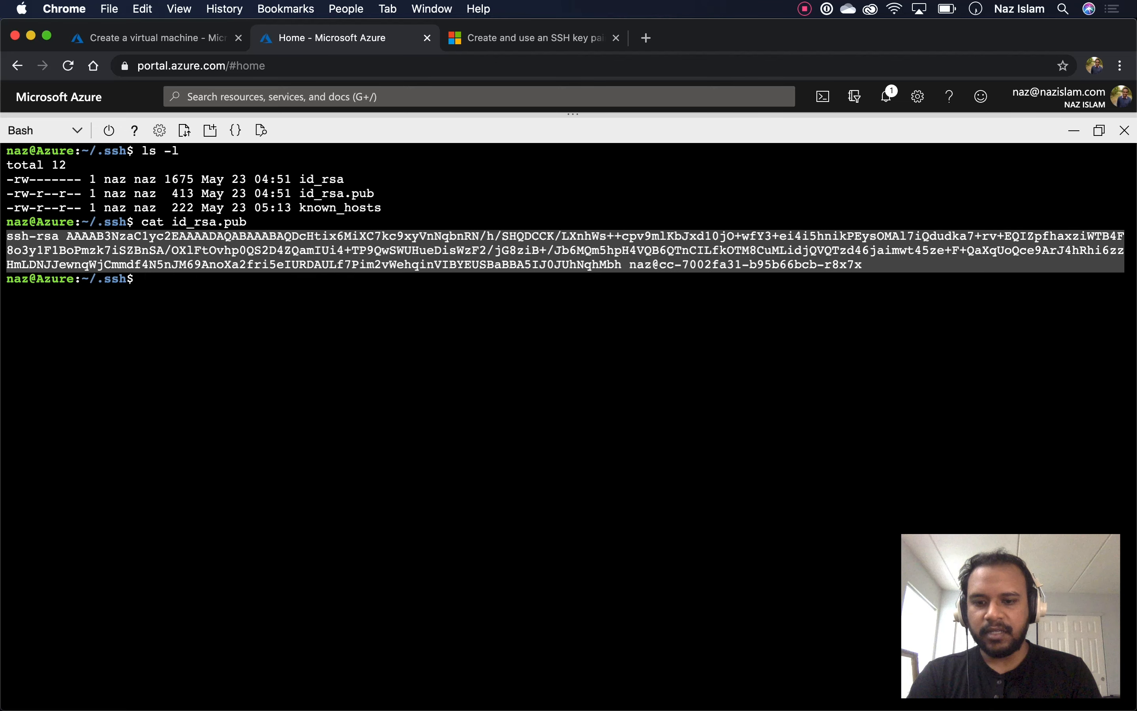
key(super+c)
click(208, 38)
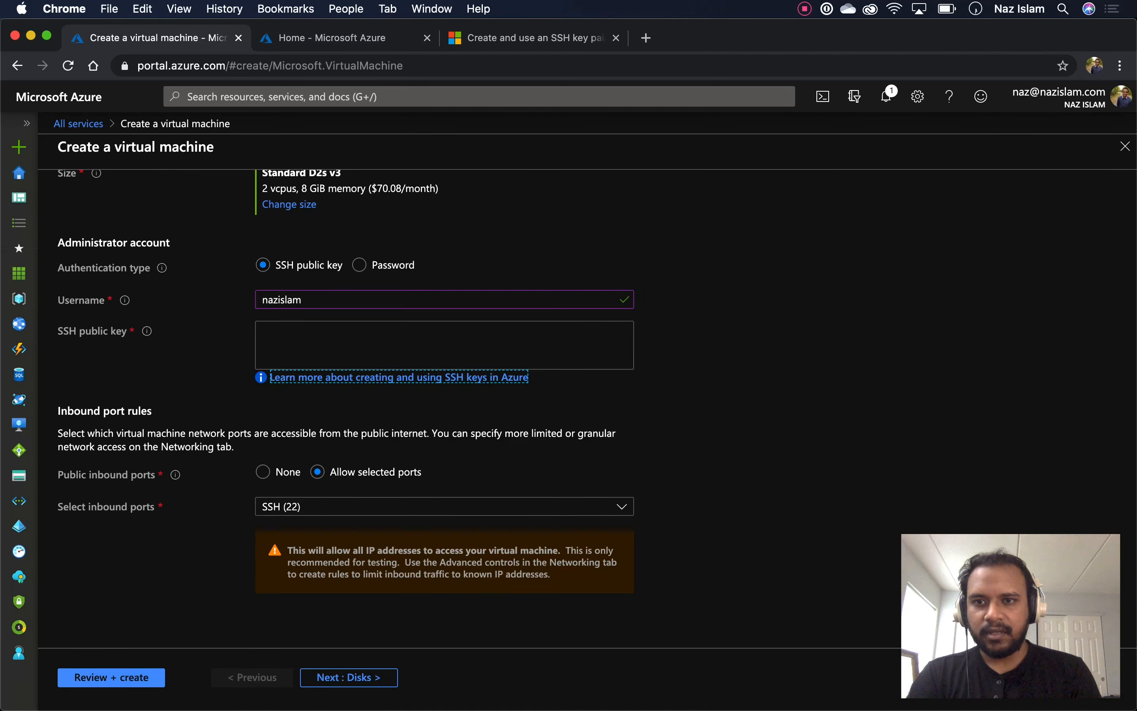
click(444, 345)
key(super+v)
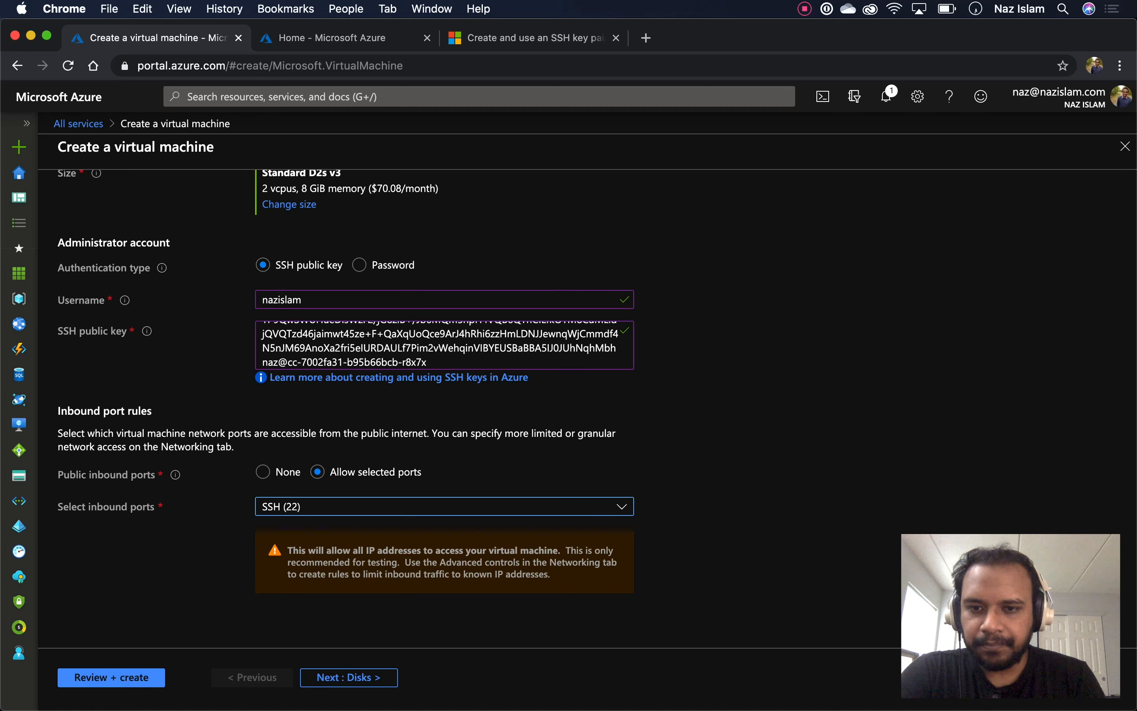
Add HTTP (80) and HTTPS (443) to the allowed inbound ports alongside SSH (22)
click(444, 506)
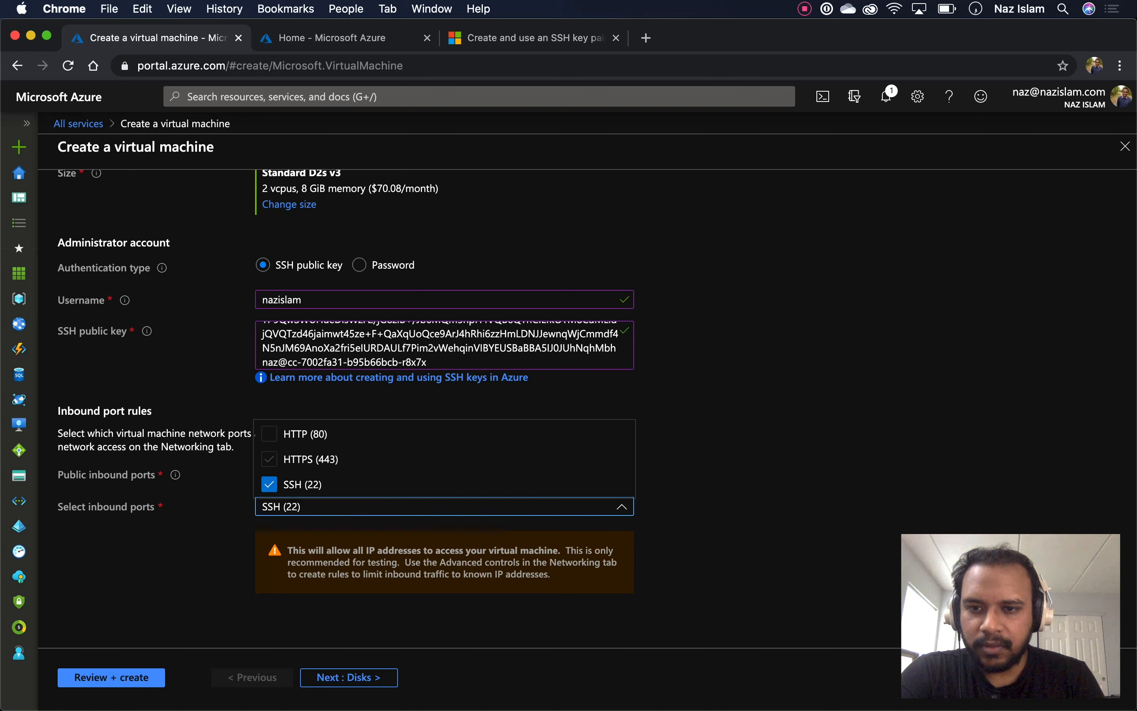
click(269, 459)
click(269, 433)
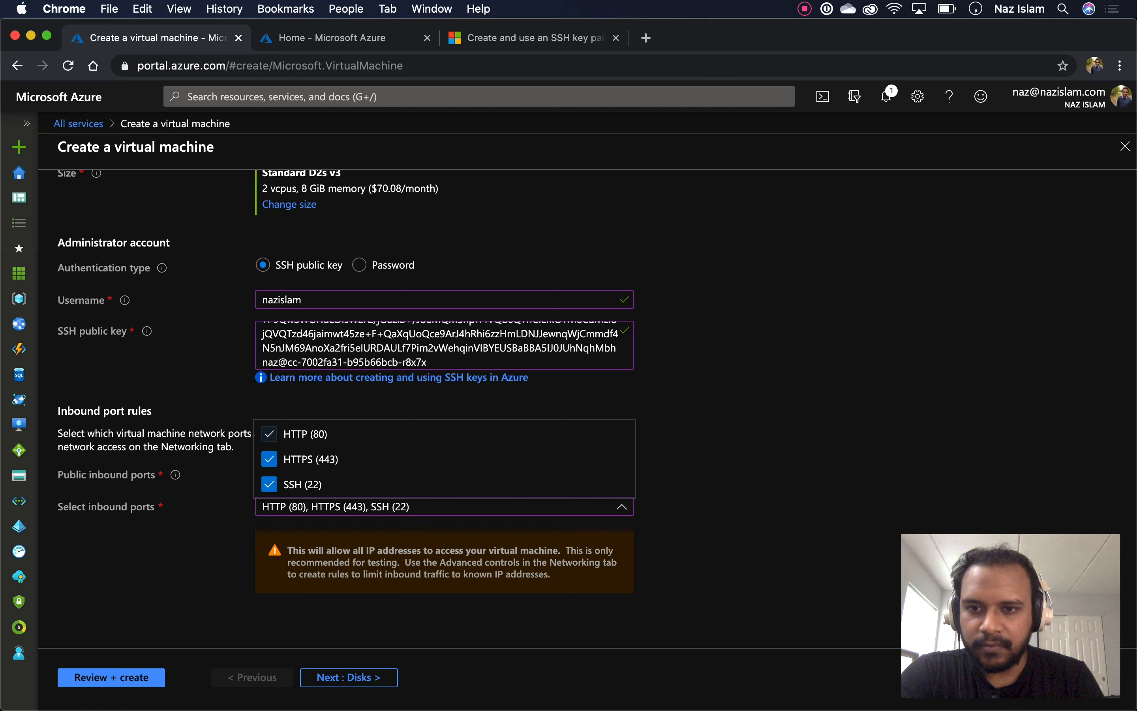
key(Escape)
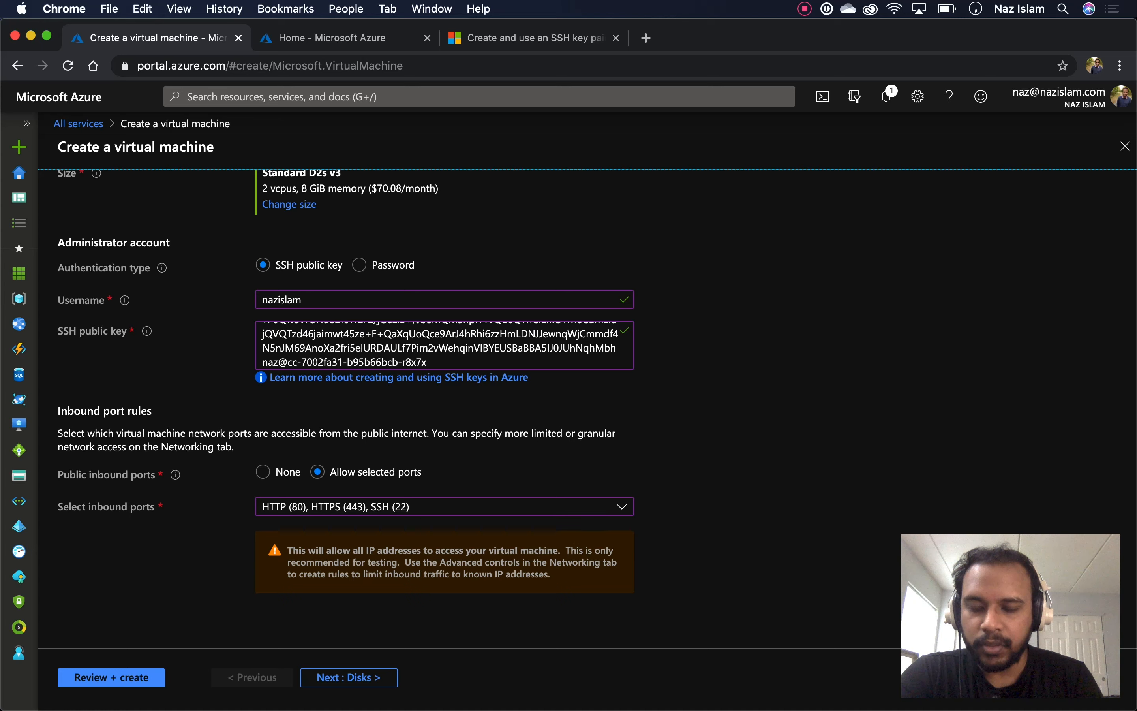
scroll(588, 409, up, 7)
scroll(587, 409, up, 2)
scroll(587, 409, down, 10)
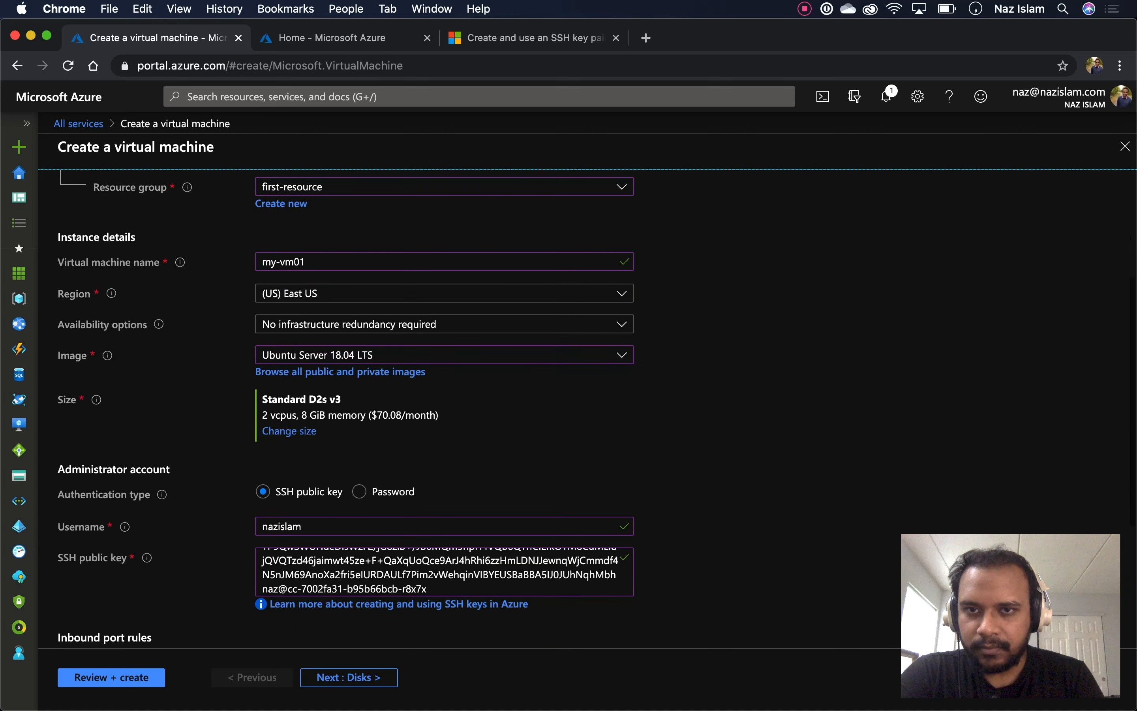
scroll(588, 409, up, 10)
scroll(588, 409, down, 9)
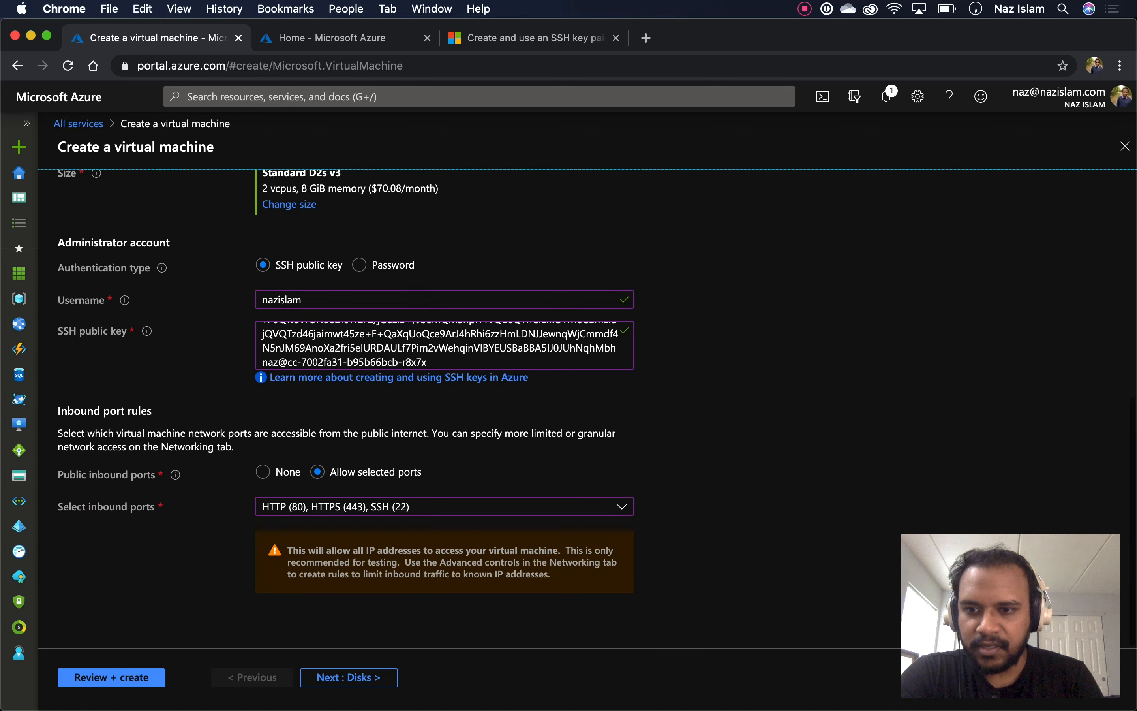
Run Review + create for my-vm01, look over the validated summary, and click Create
click(111, 677)
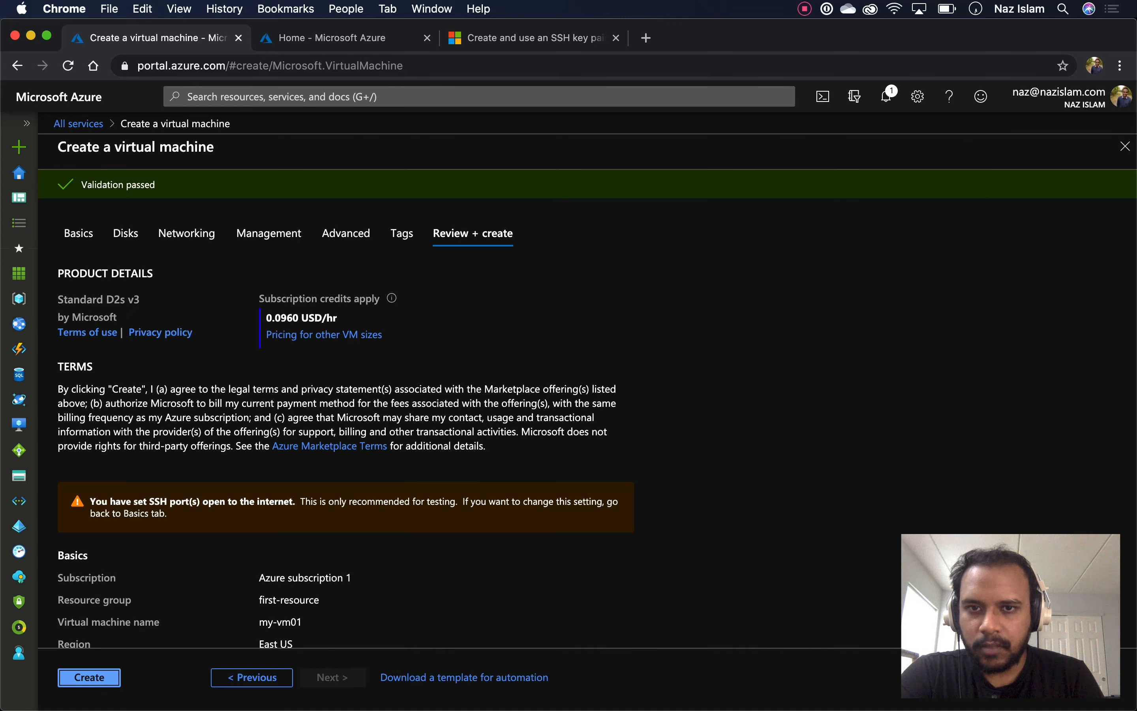
scroll(596, 426, down, 6)
scroll(595, 425, up, 1)
scroll(344, 422, down, 4)
scroll(344, 421, up, 5)
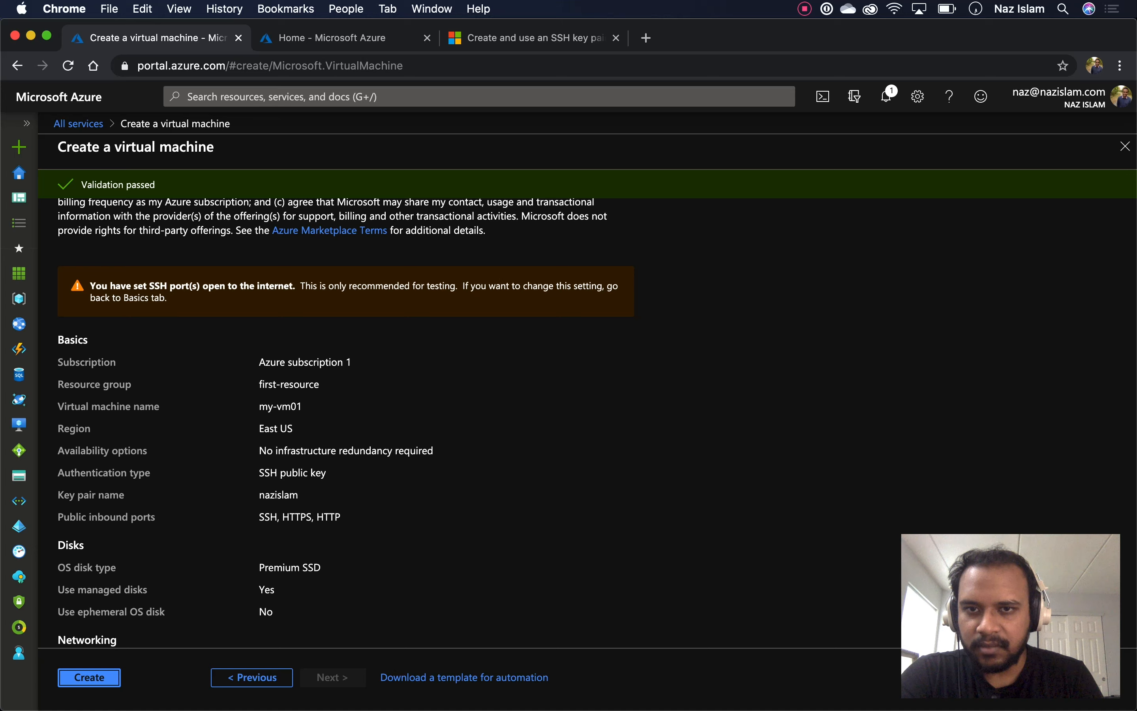
scroll(596, 422, down, 9)
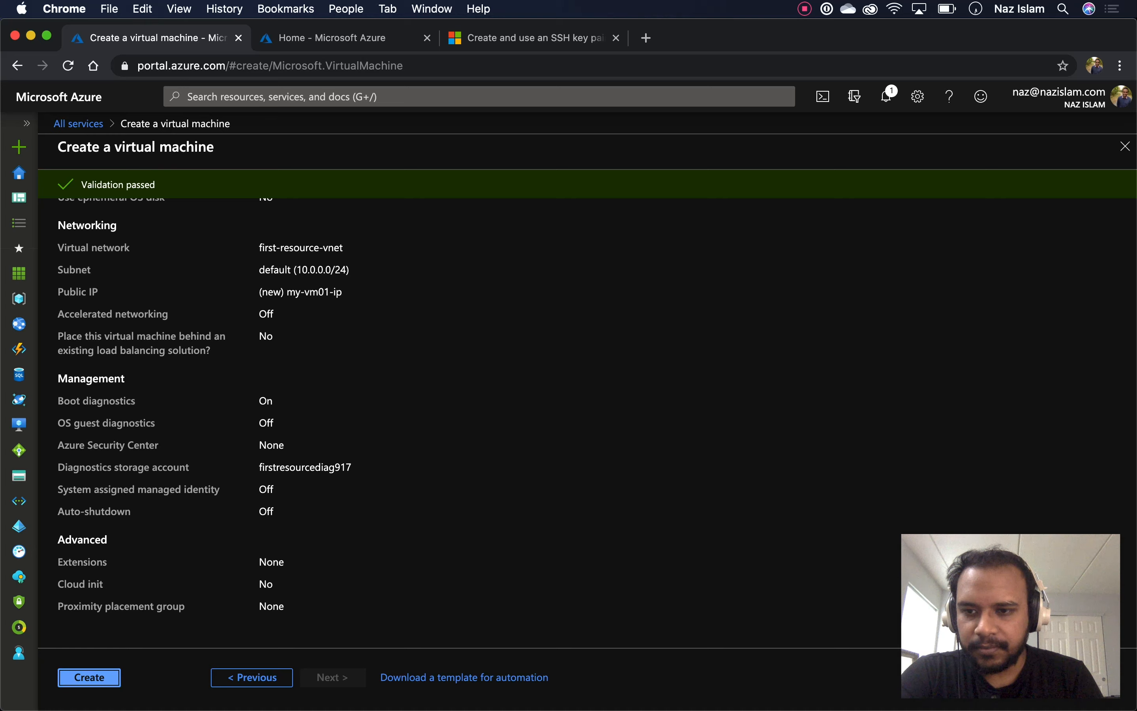
click(90, 676)
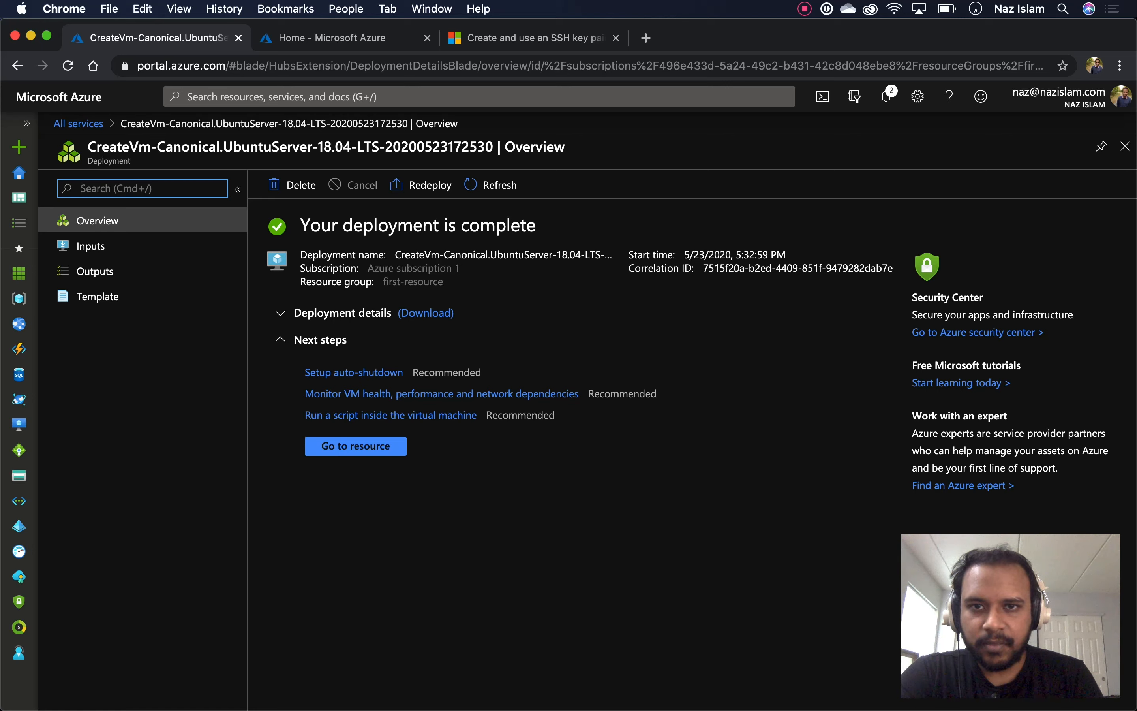
Expand and collapse the deployment details, then go to the my-vm01 resource overview
click(281, 313)
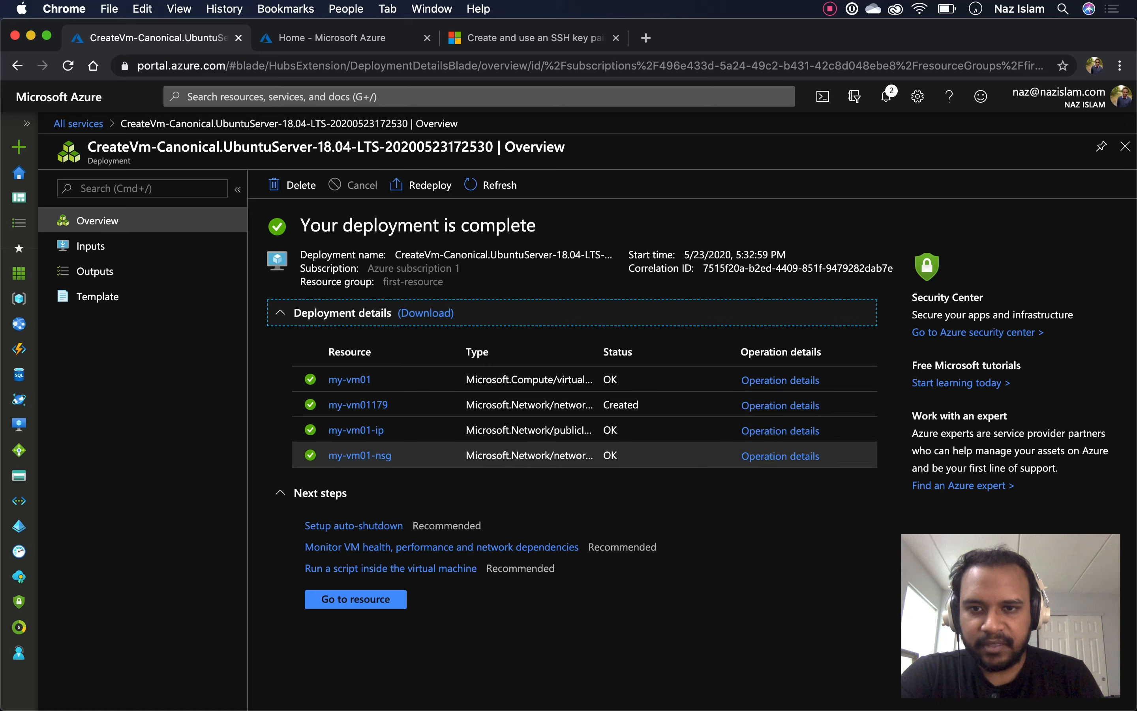
click(338, 313)
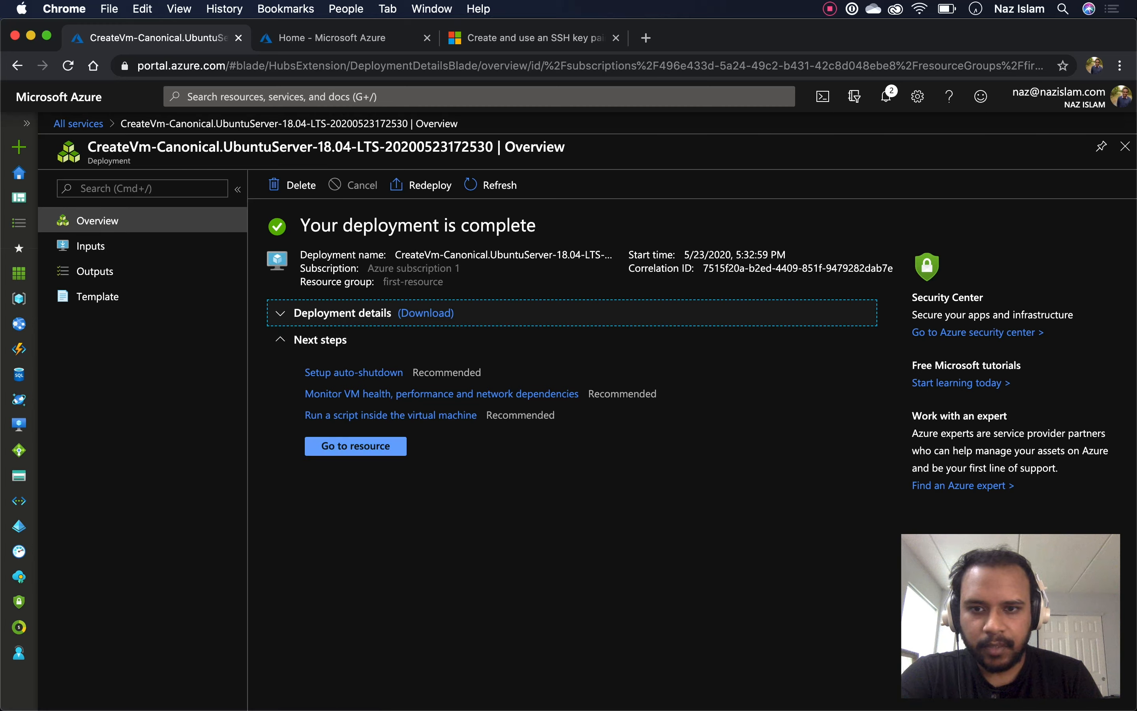
click(355, 446)
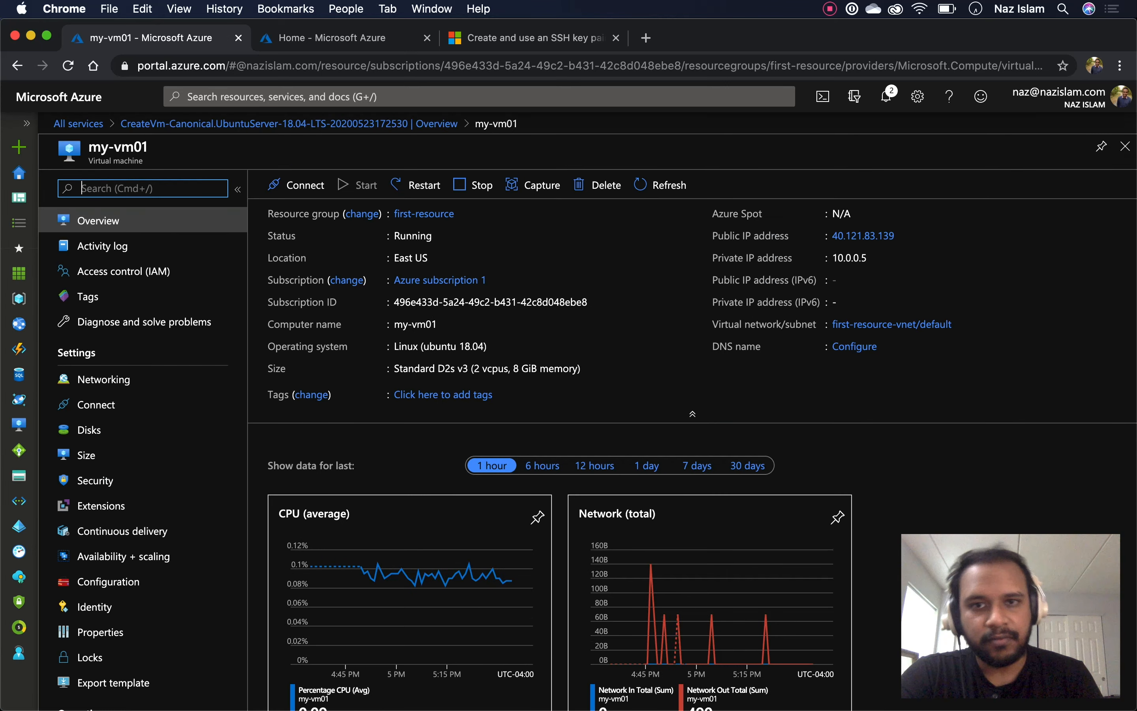
Review my-vm01's overview page, highlighting its Running status
scroll(690, 423, down, 10)
scroll(691, 423, up, 10)
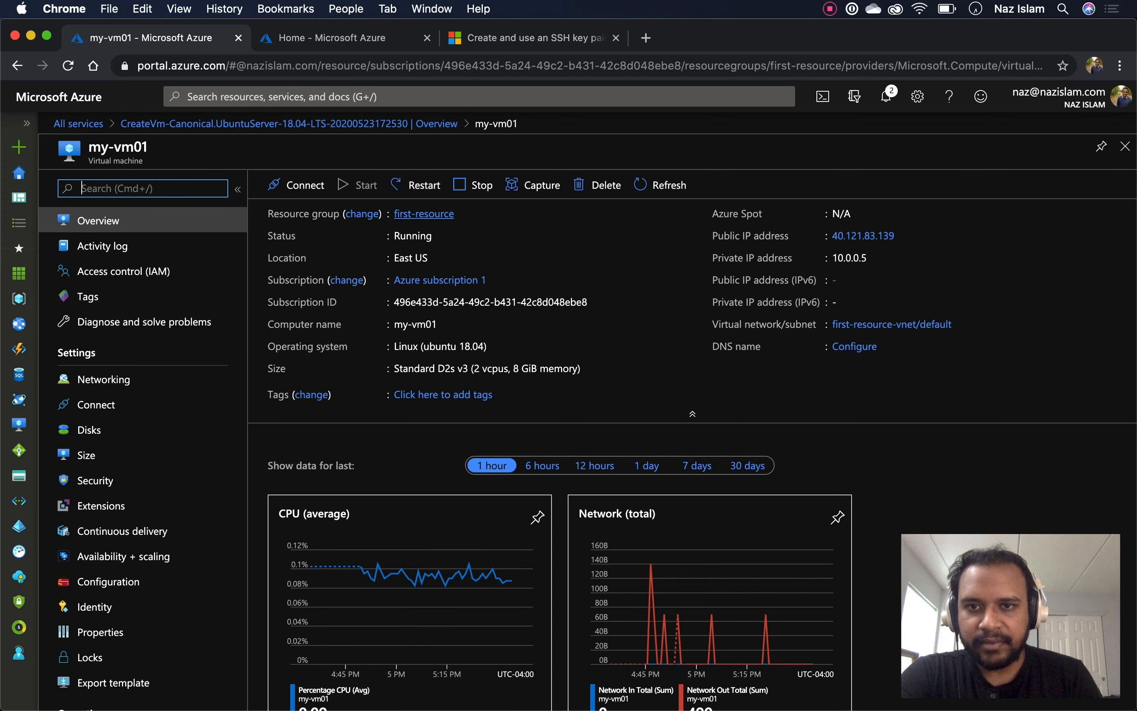
click(412, 236)
drag(394, 236, 432, 237)
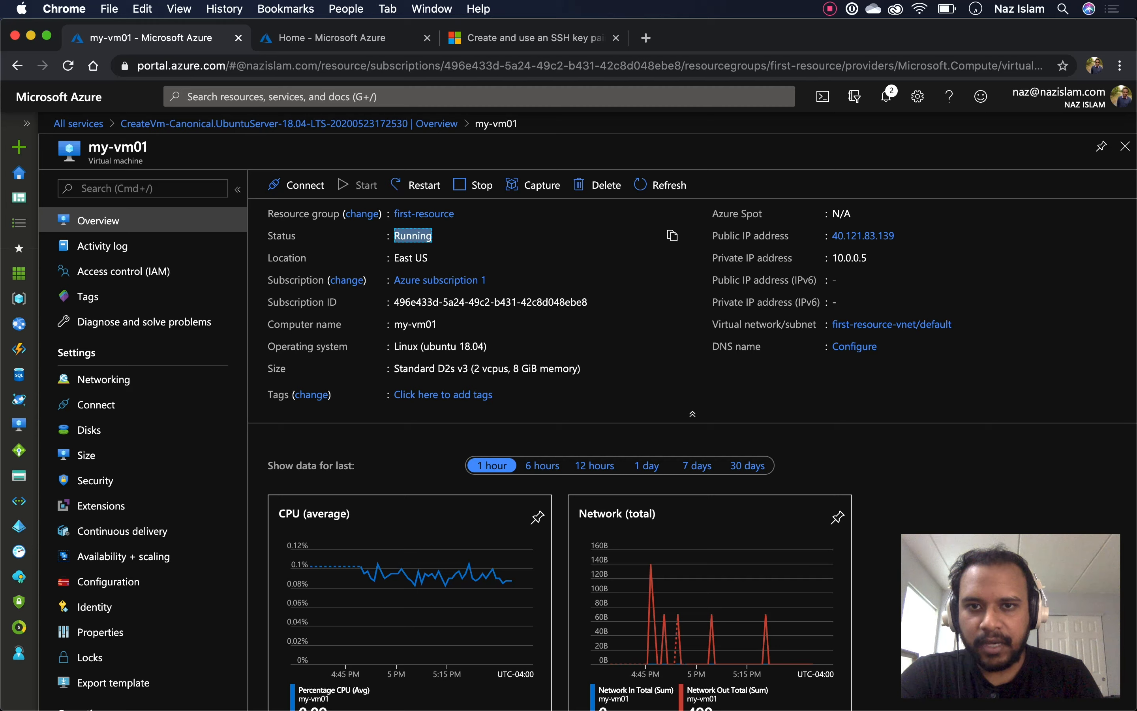
click(457, 236)
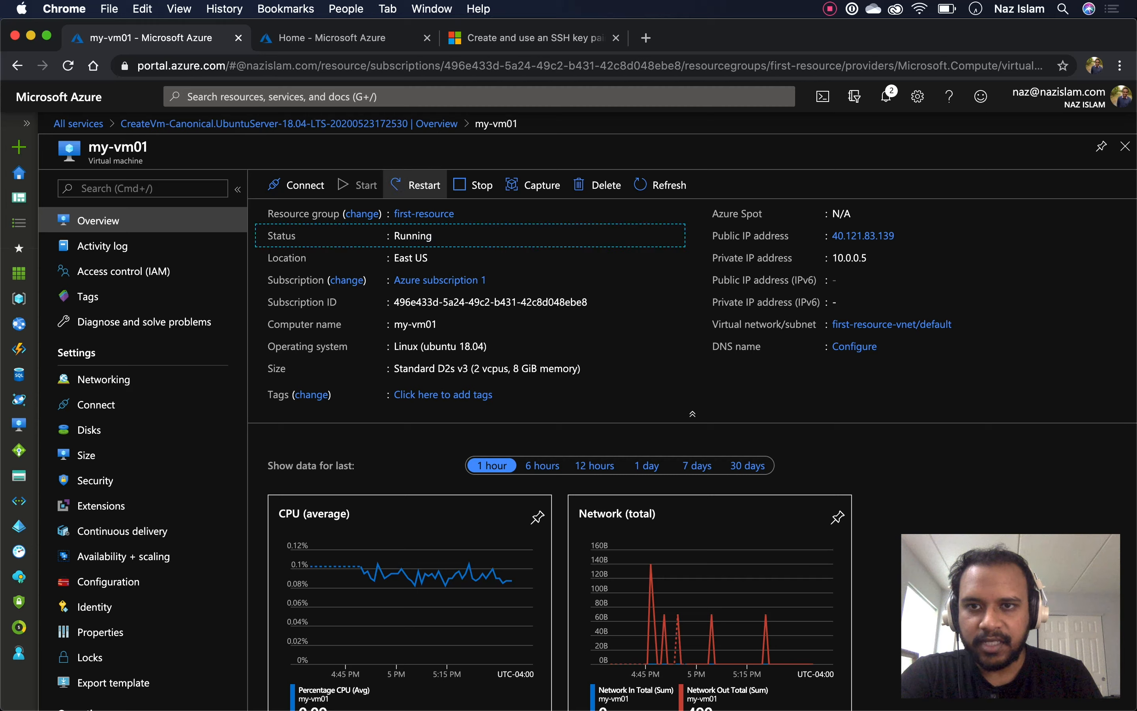
scroll(425, 423, down, 8)
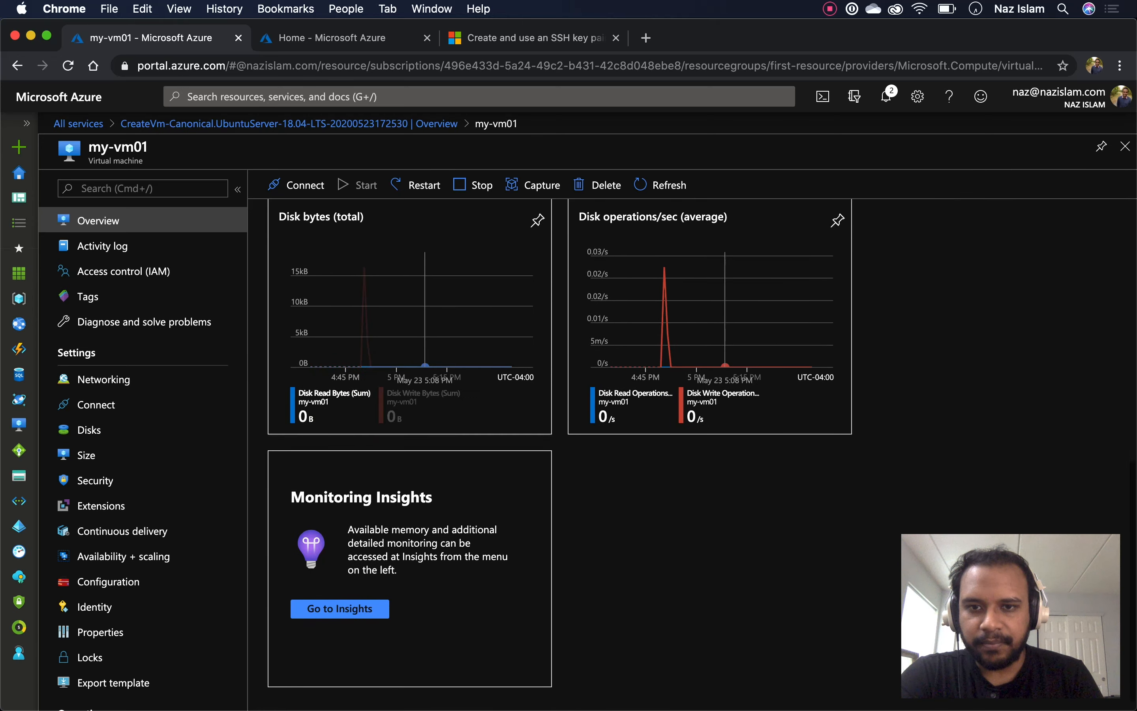
scroll(425, 282, up, 3)
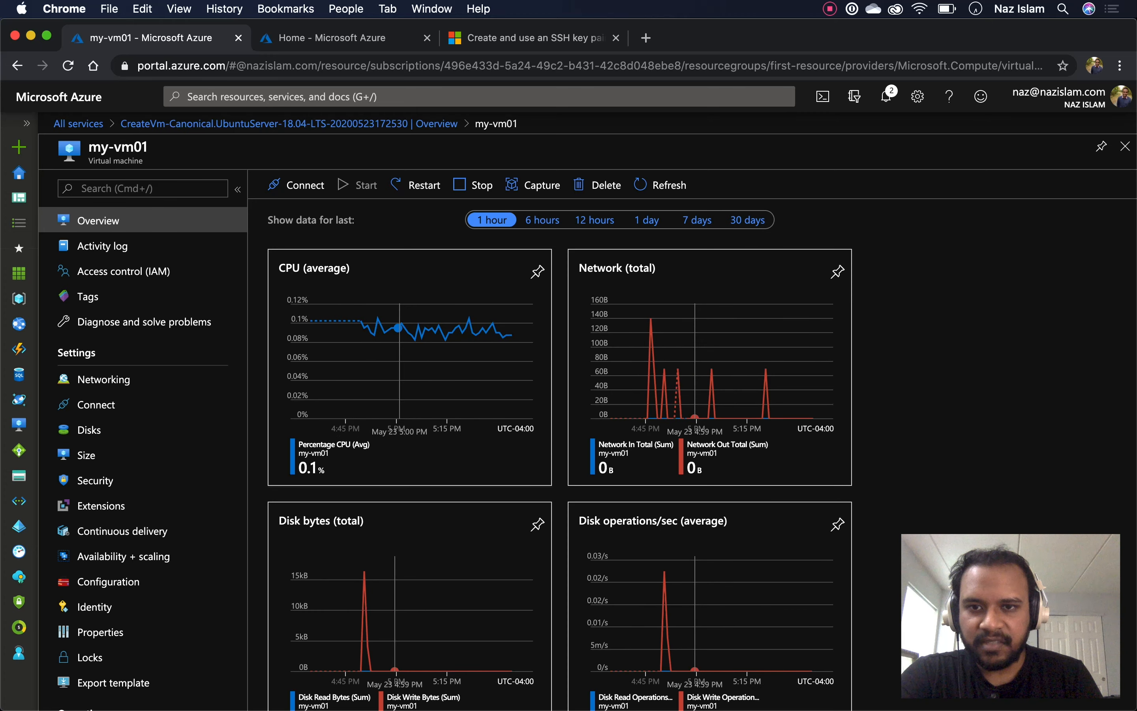
scroll(431, 357, up, 5)
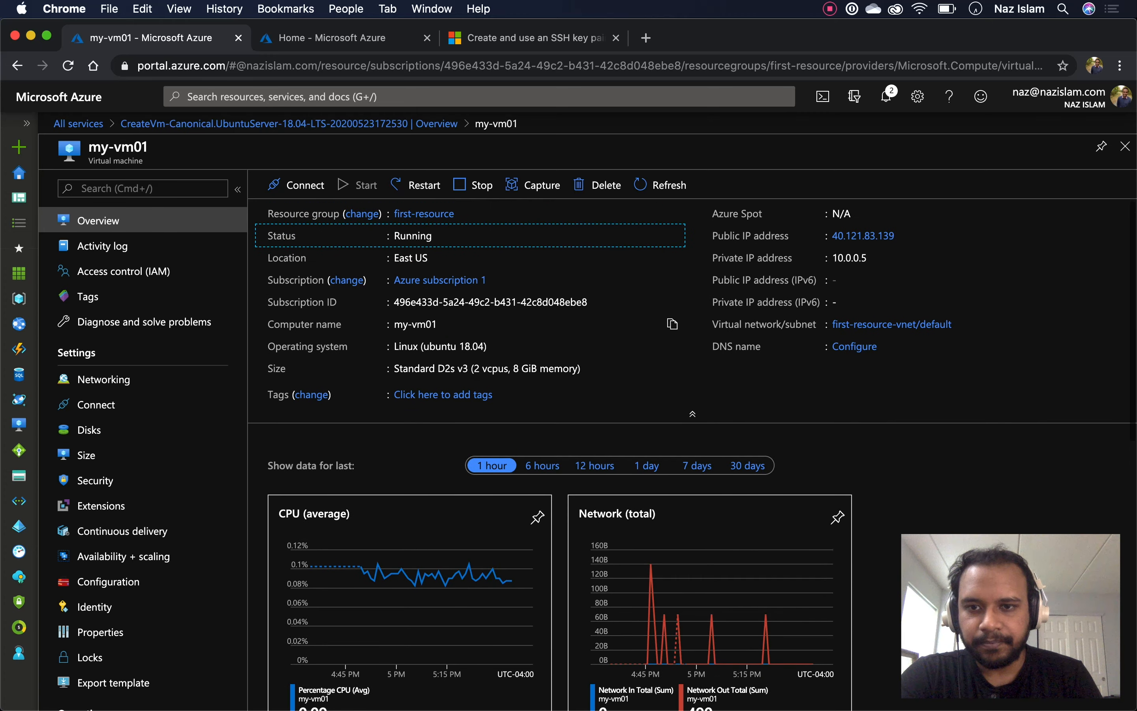
Switch the monitoring charts to 6 hours, then 12 hours, and review them and the public IP
click(542, 466)
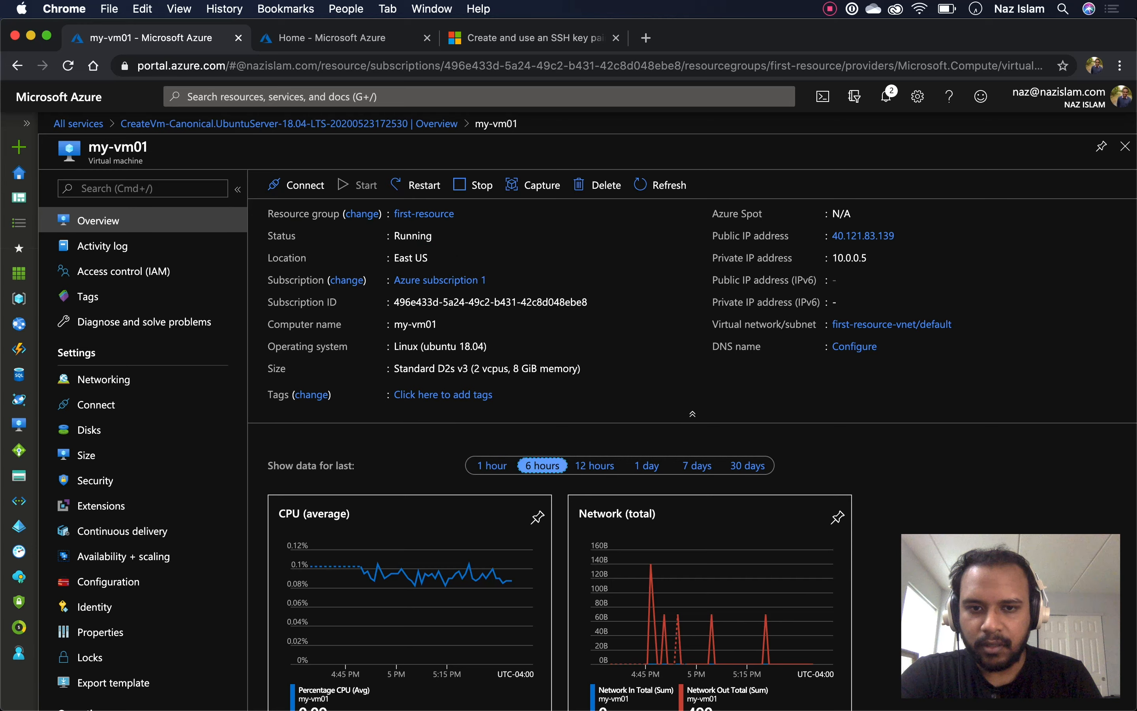
scroll(542, 465, down, 1)
scroll(594, 358, down, 1)
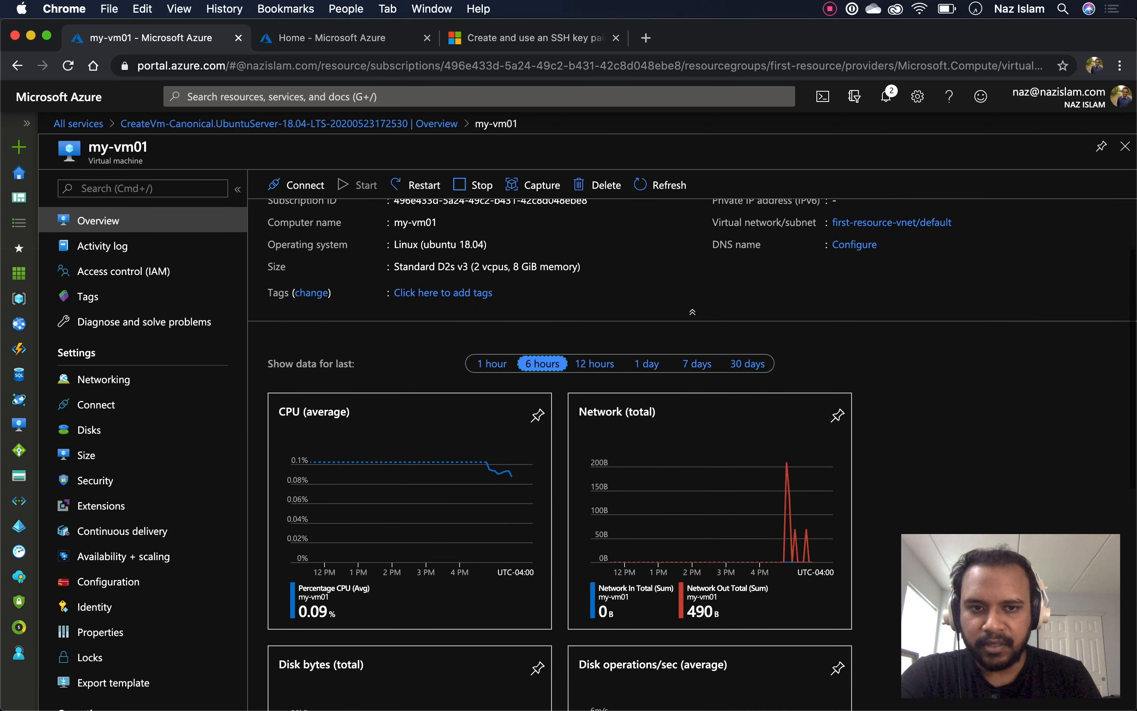
click(594, 357)
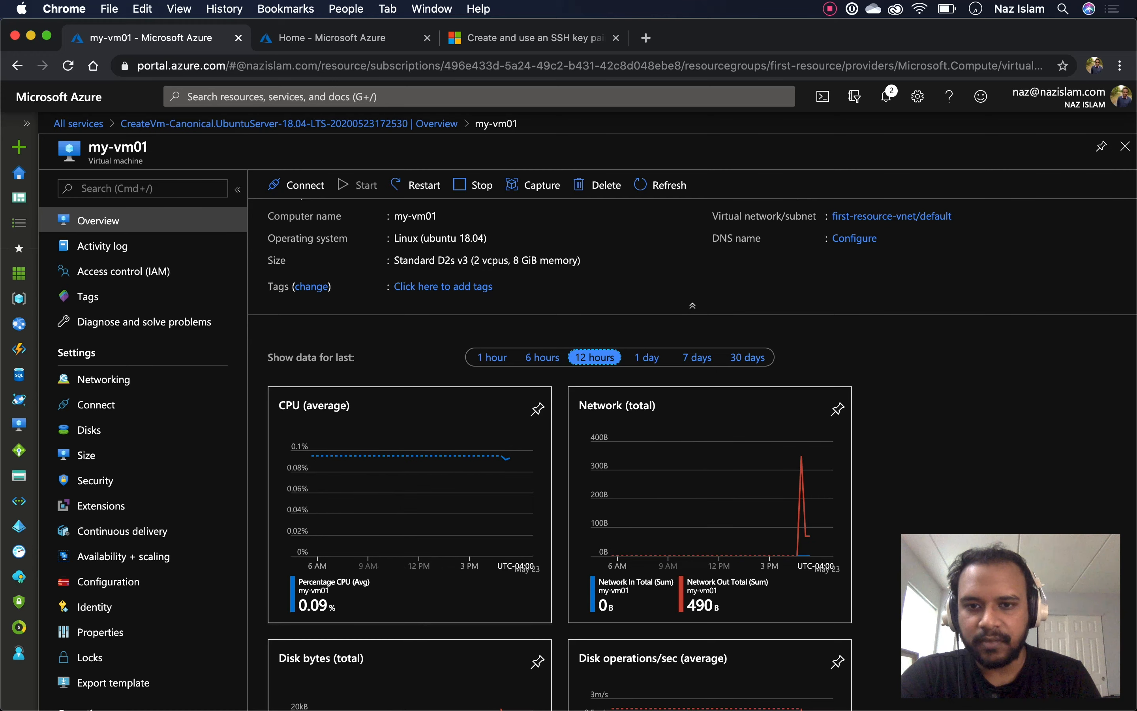
scroll(537, 409, down, 5)
scroll(559, 409, down, 4)
scroll(559, 409, up, 5)
scroll(559, 409, up, 3)
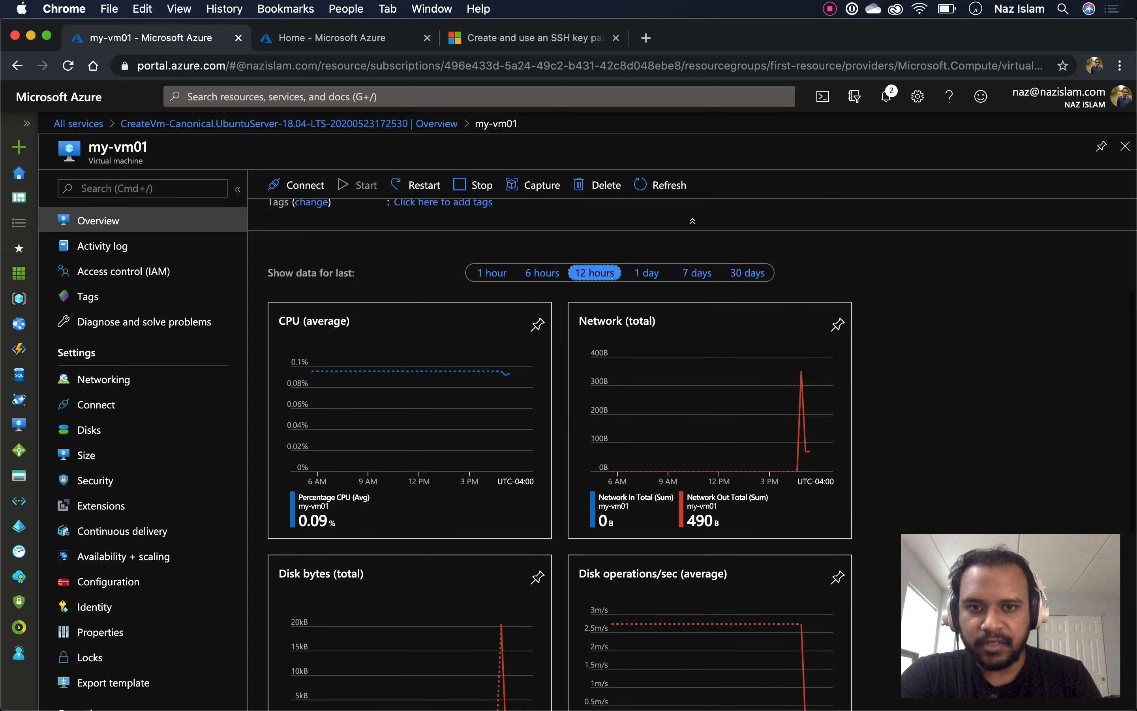
scroll(559, 409, up, 3)
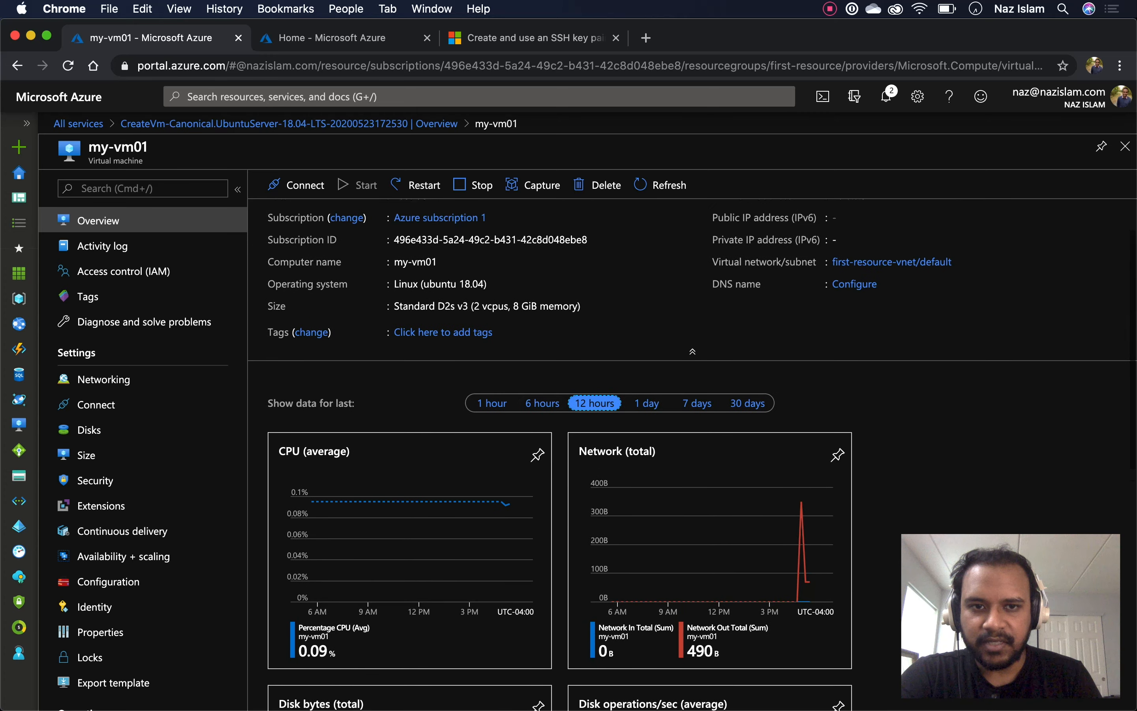
scroll(559, 409, down, 2)
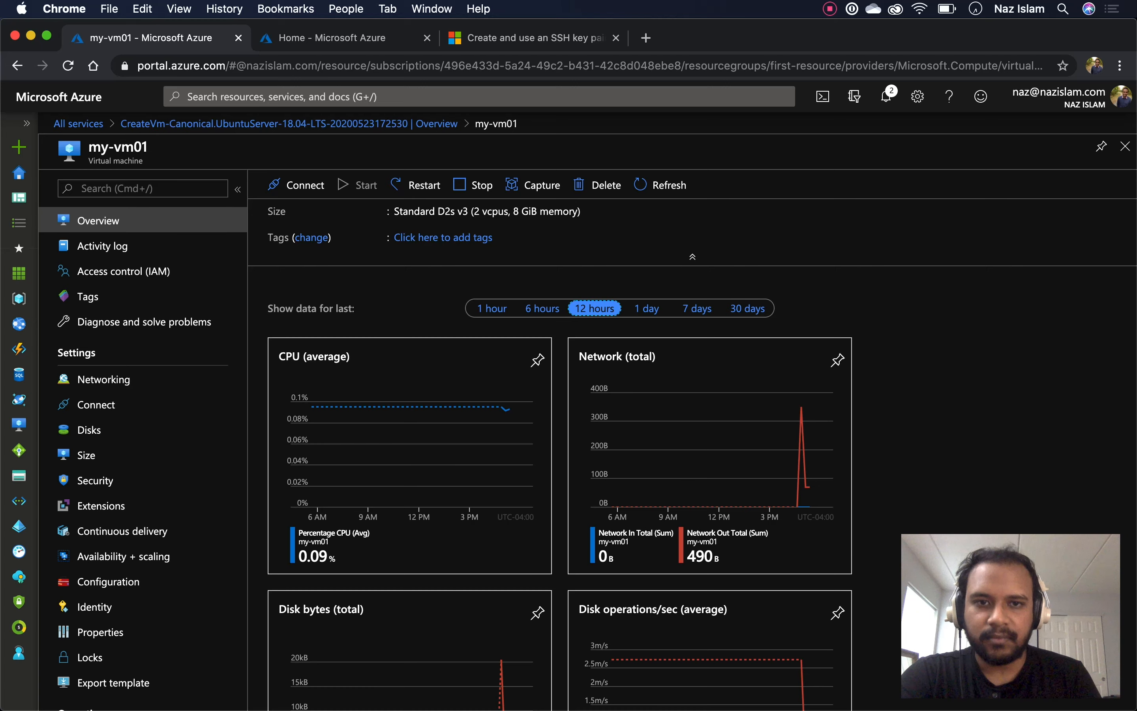
scroll(693, 454, up, 4)
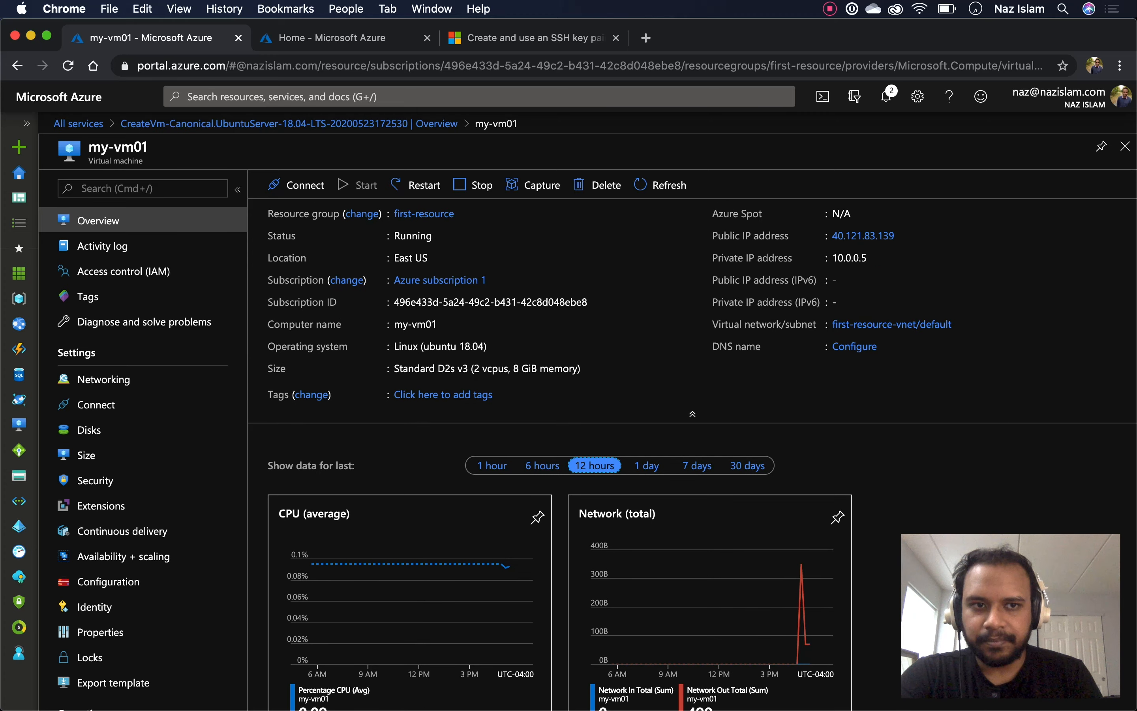
drag(712, 235, 789, 235)
click(912, 236)
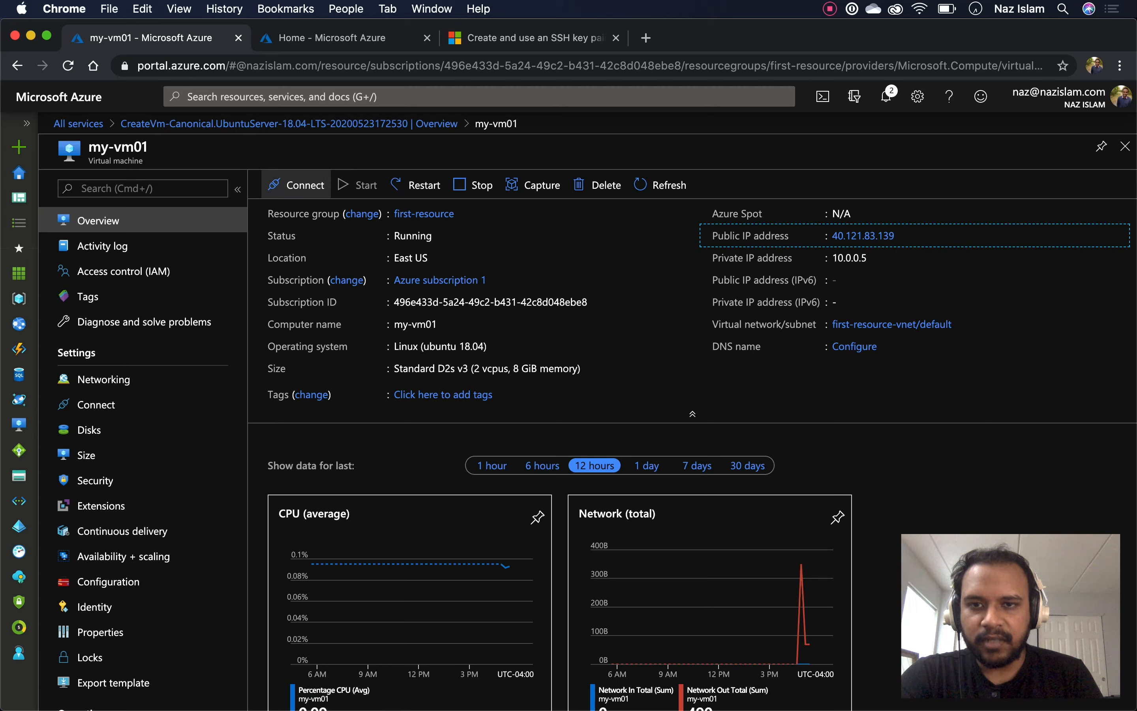
Open my-vm01's SSH connect instructions, then run clear and ls -l in Cloud Shell's ~/.ssh
click(296, 185)
click(290, 213)
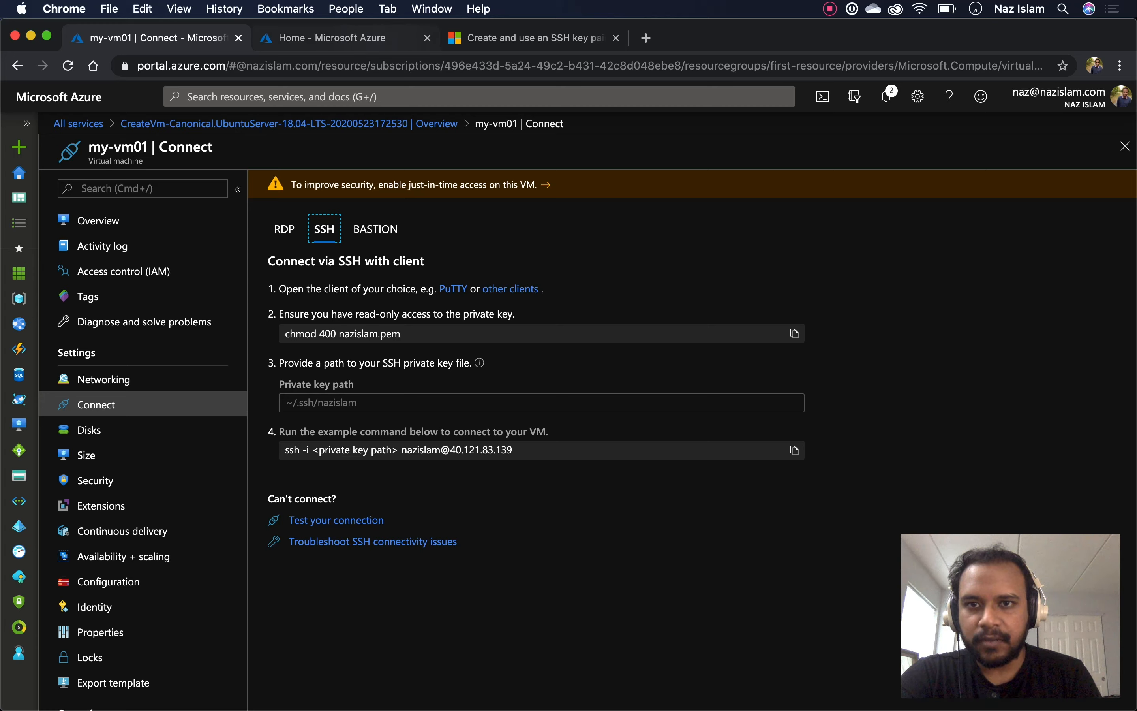
click(371, 38)
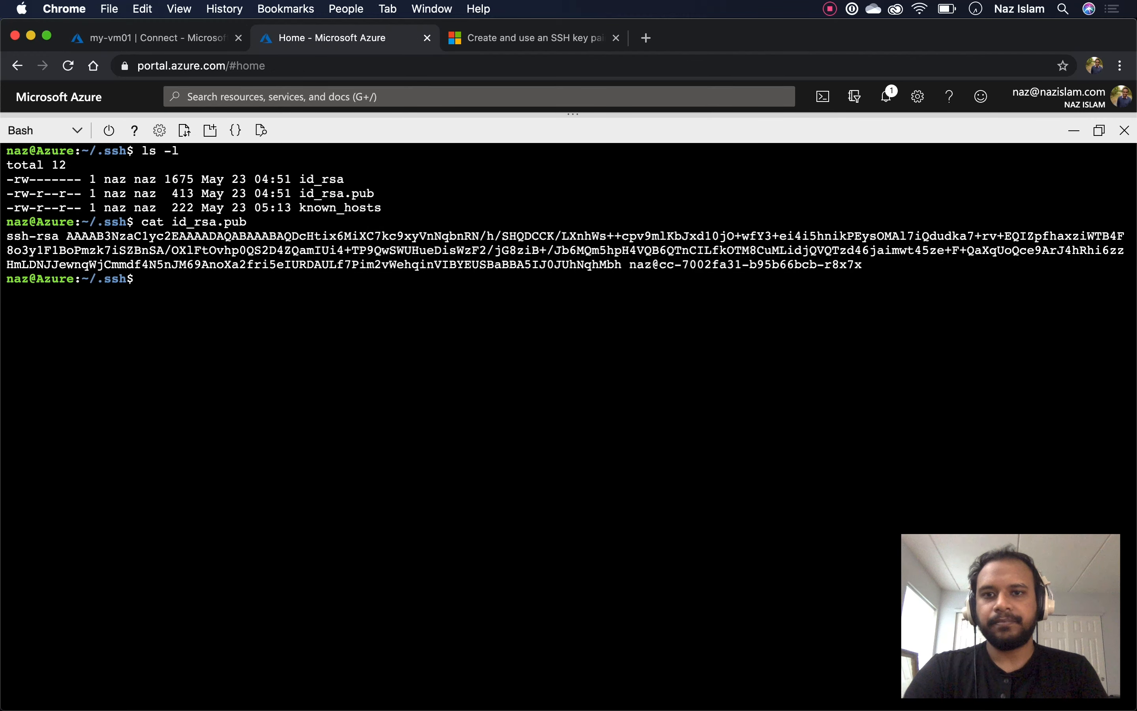
key(Return)
text(clear)
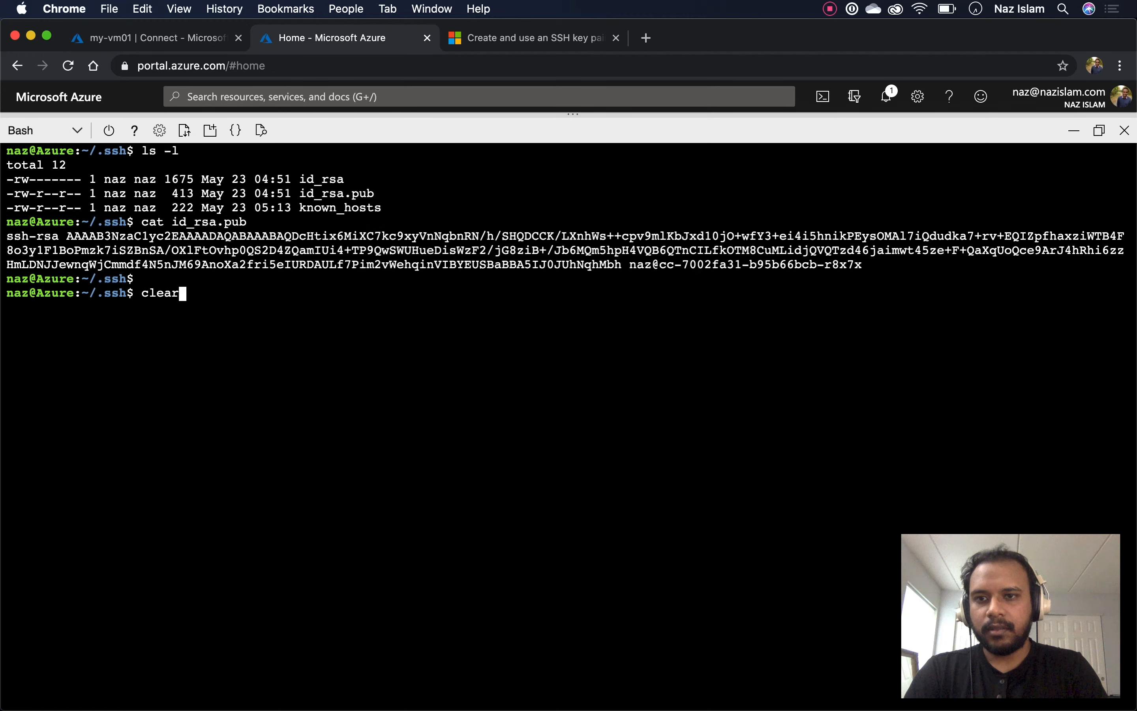
key(Return)
text(ls -l)
key(Return)
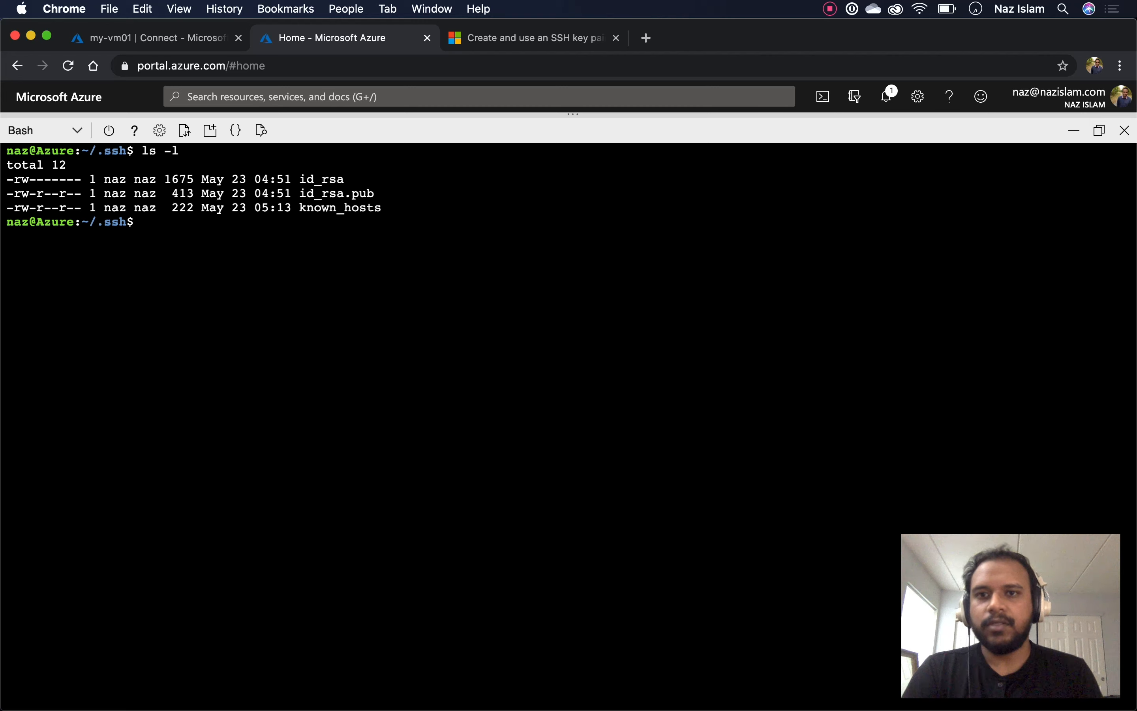
drag(351, 179, 299, 180)
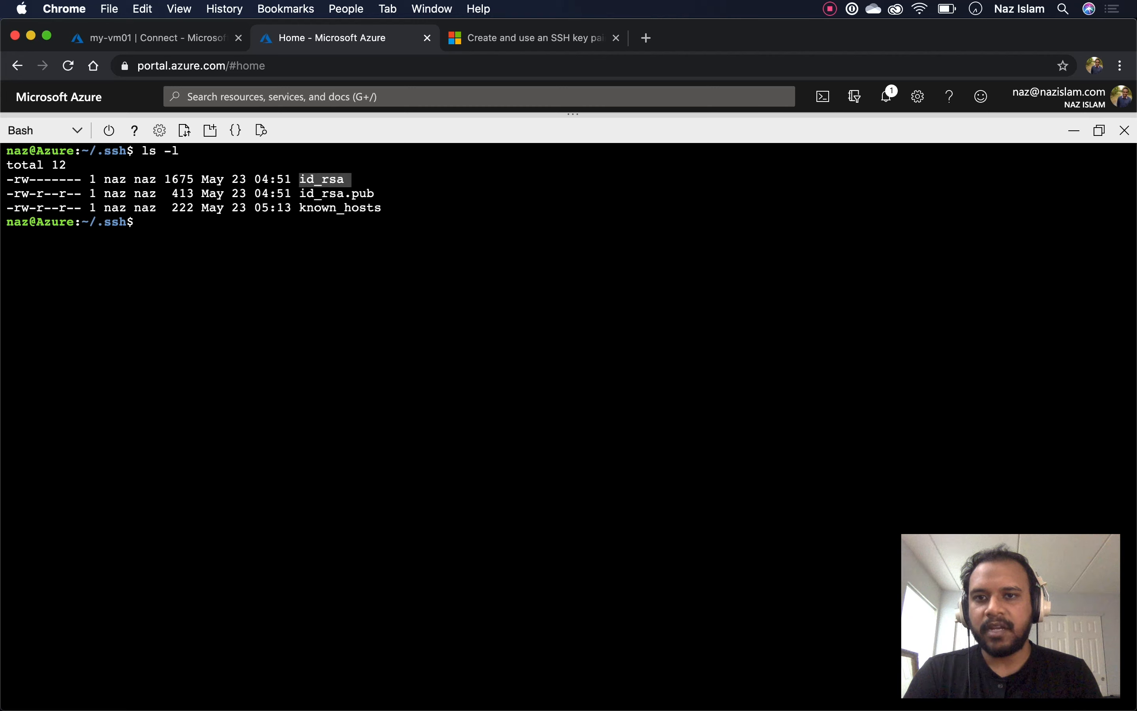
drag(381, 193, 299, 193)
key(ctrl+shift+Tab)
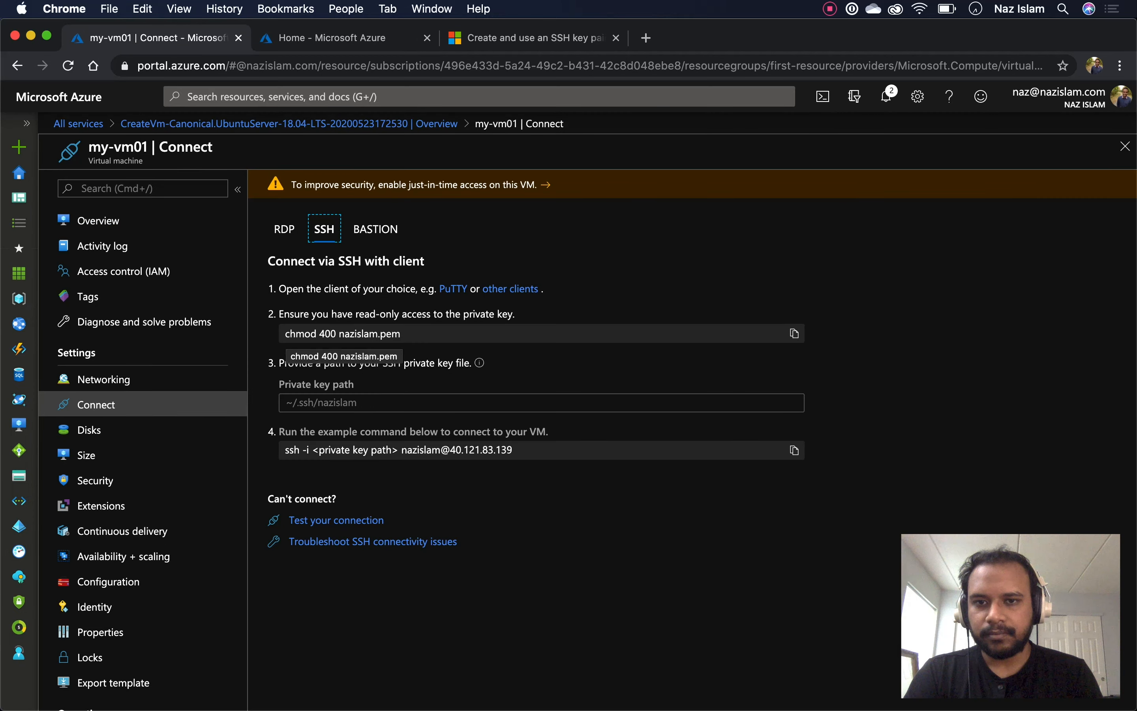
drag(285, 333, 345, 333)
click(344, 333)
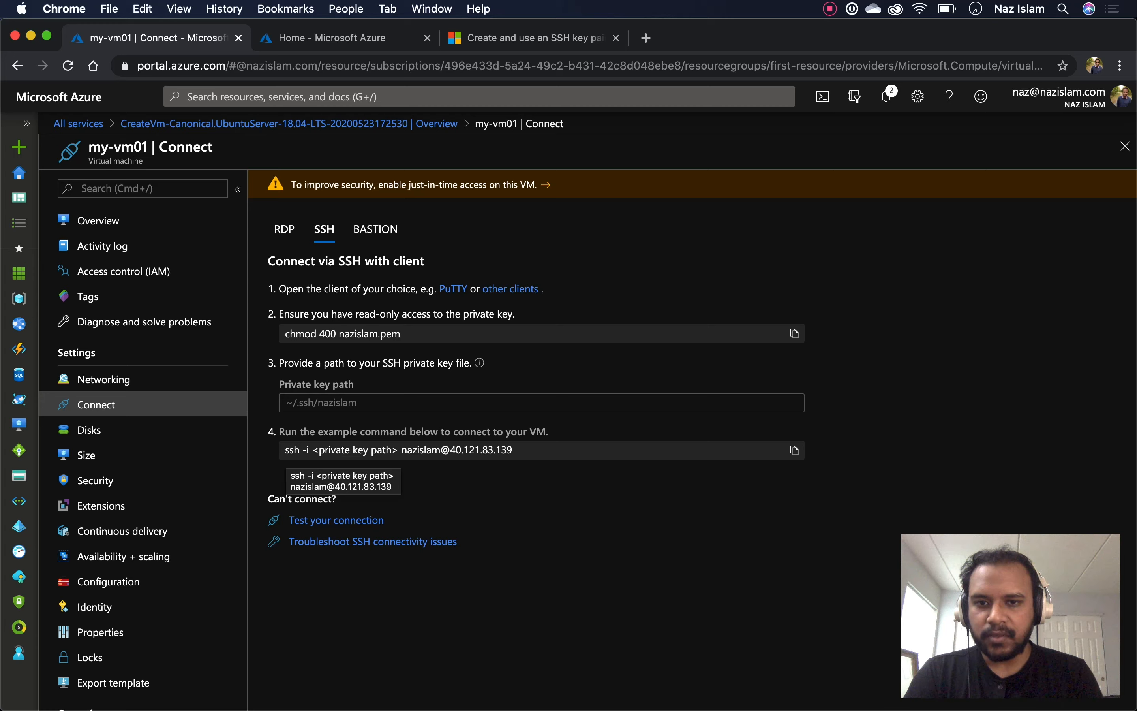
drag(401, 450, 440, 449)
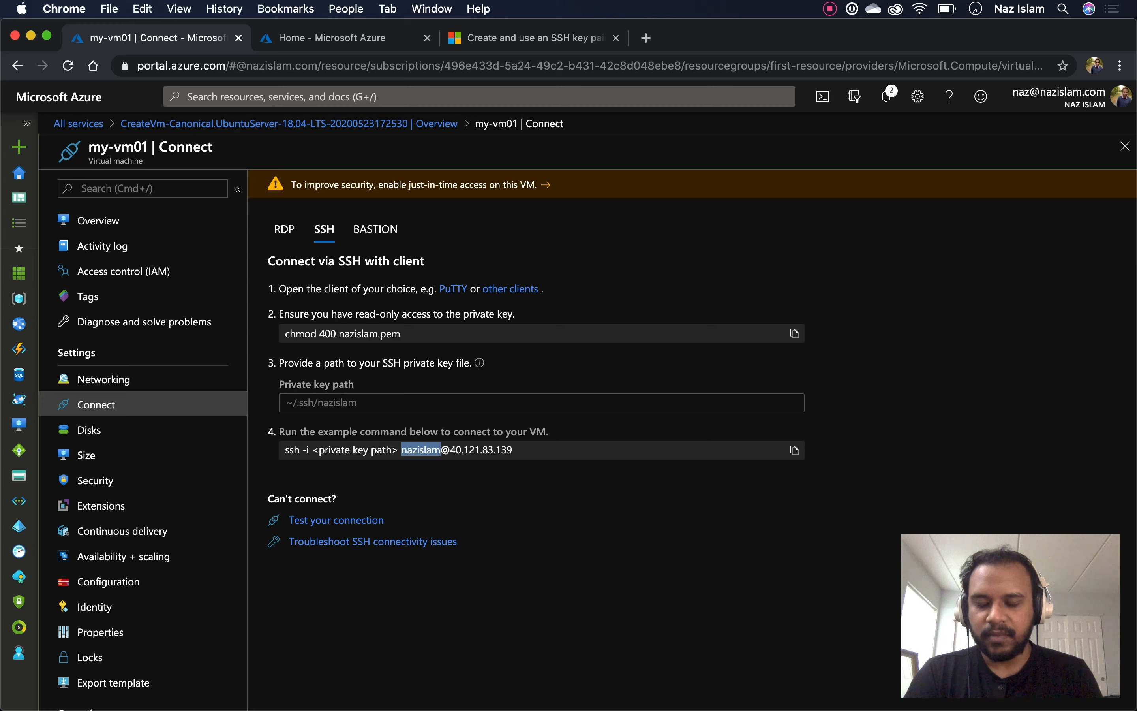
click(441, 449)
drag(450, 450, 512, 450)
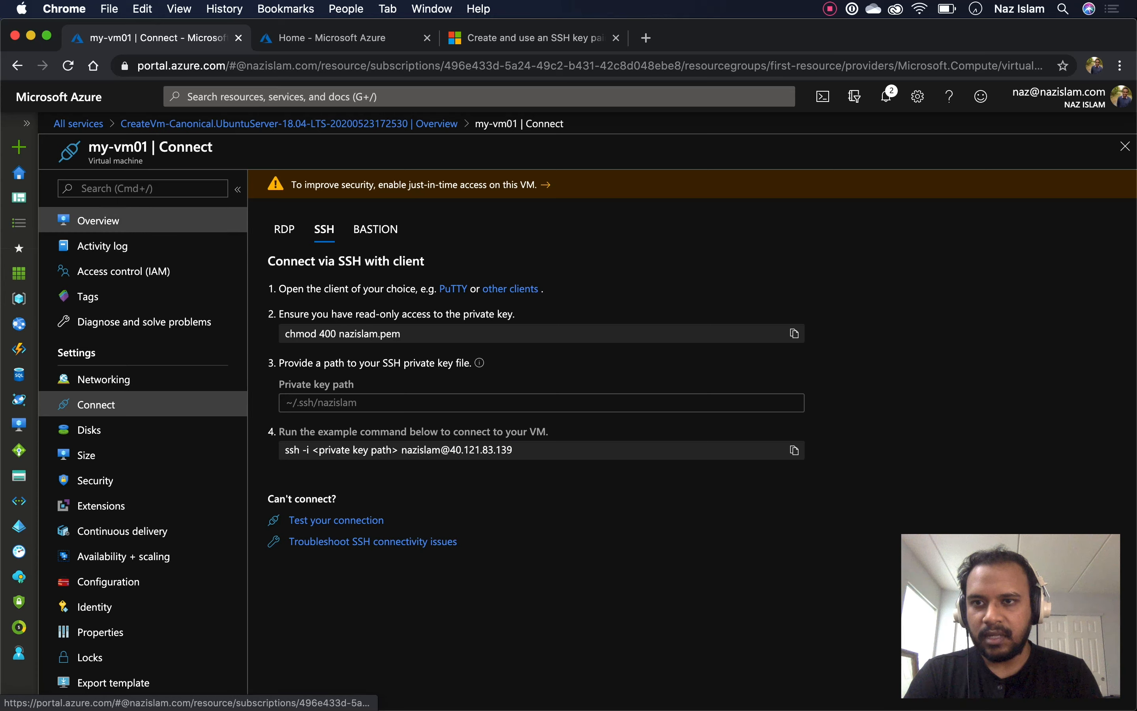
click(99, 221)
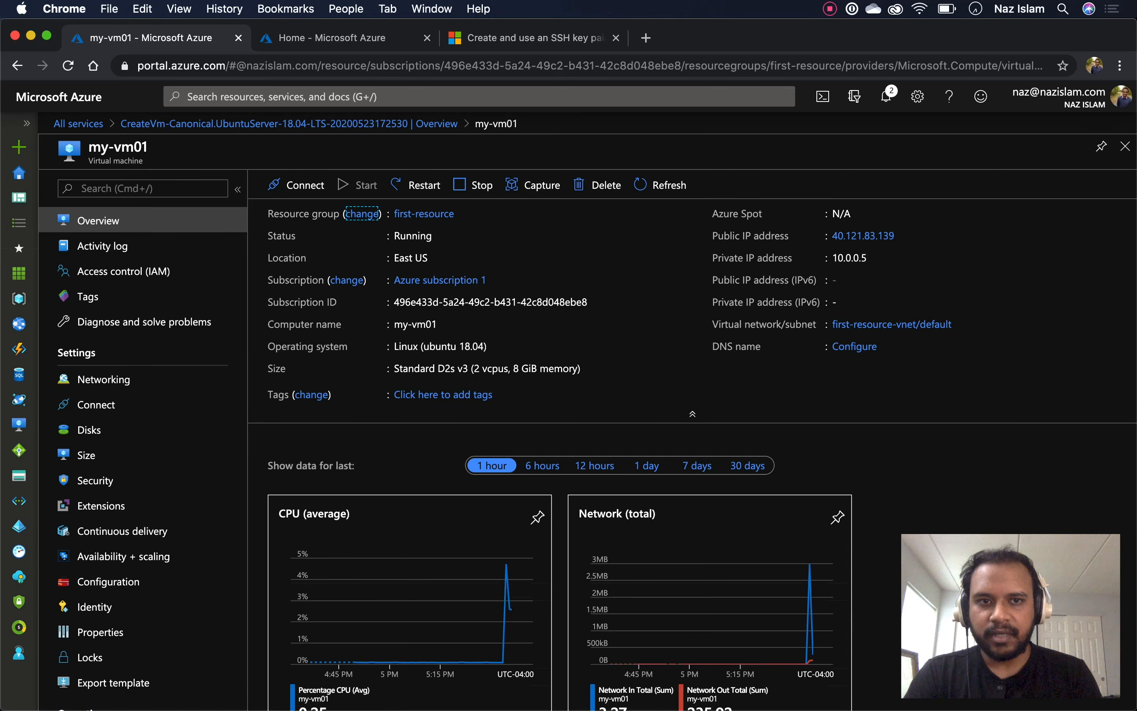
drag(827, 236, 897, 236)
click(827, 236)
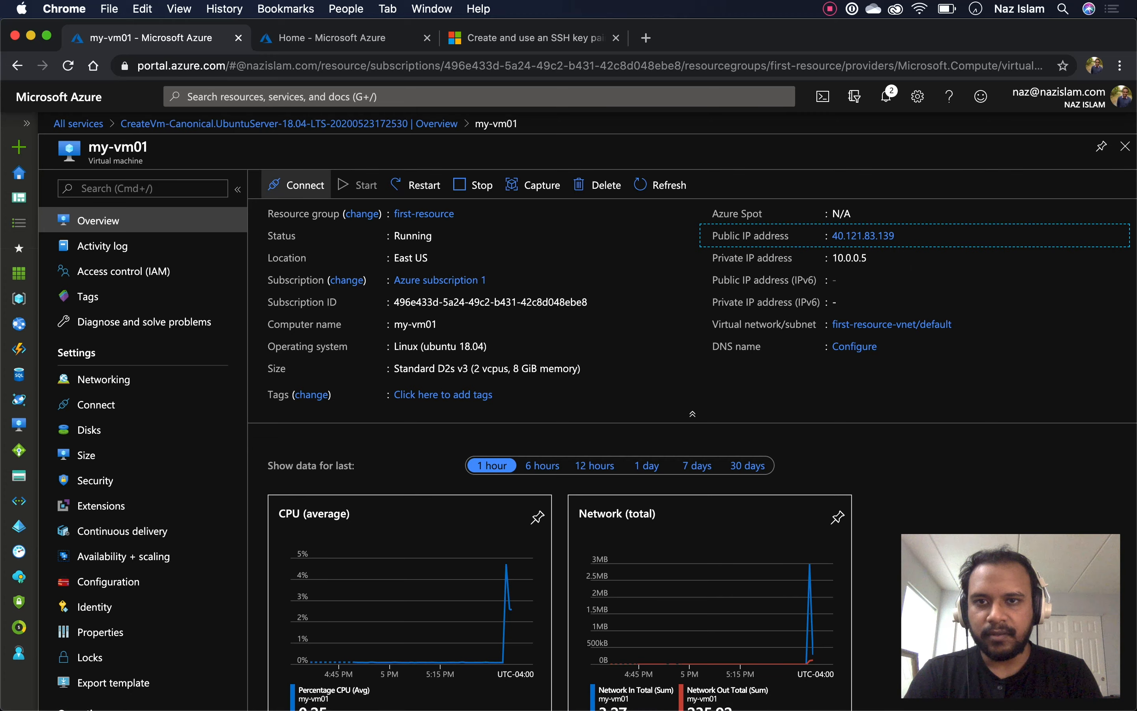
click(301, 185)
click(301, 212)
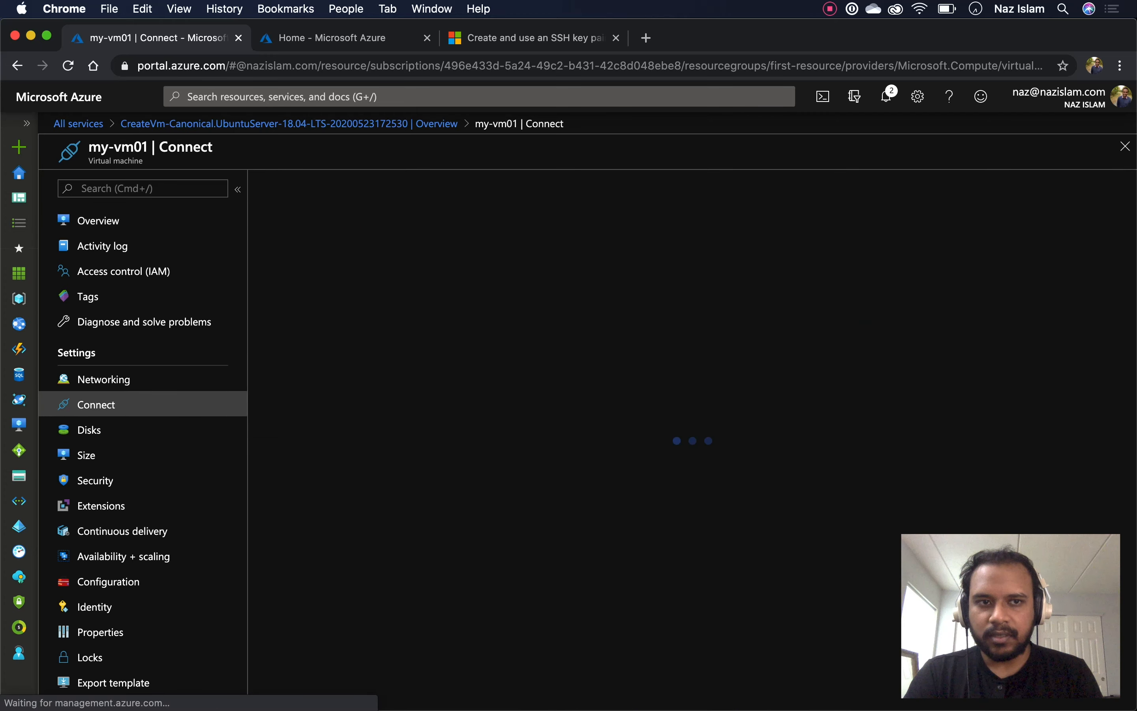
drag(513, 450, 450, 450)
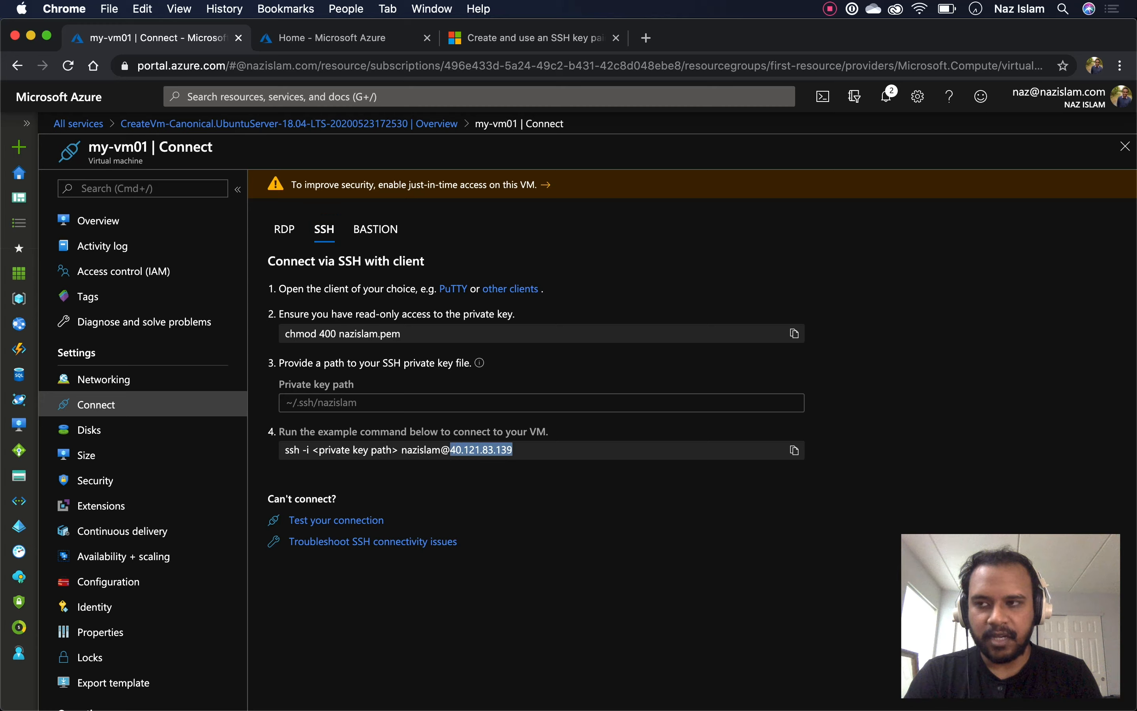
double_click(420, 449)
click(420, 449)
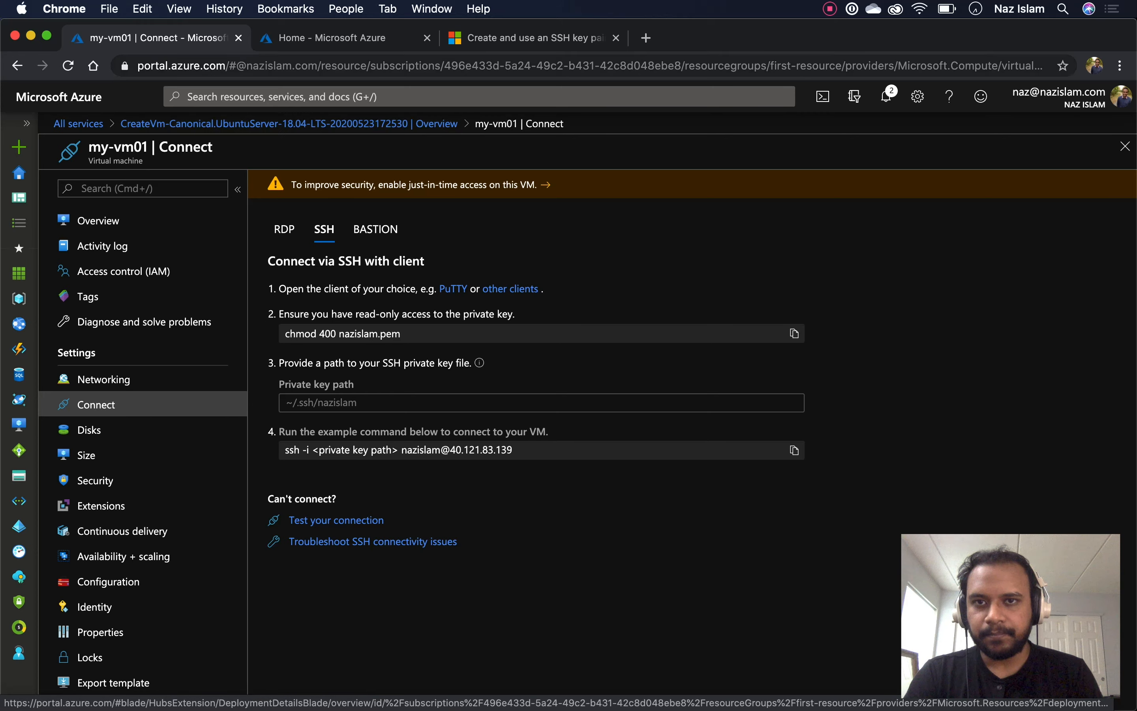
click(339, 37)
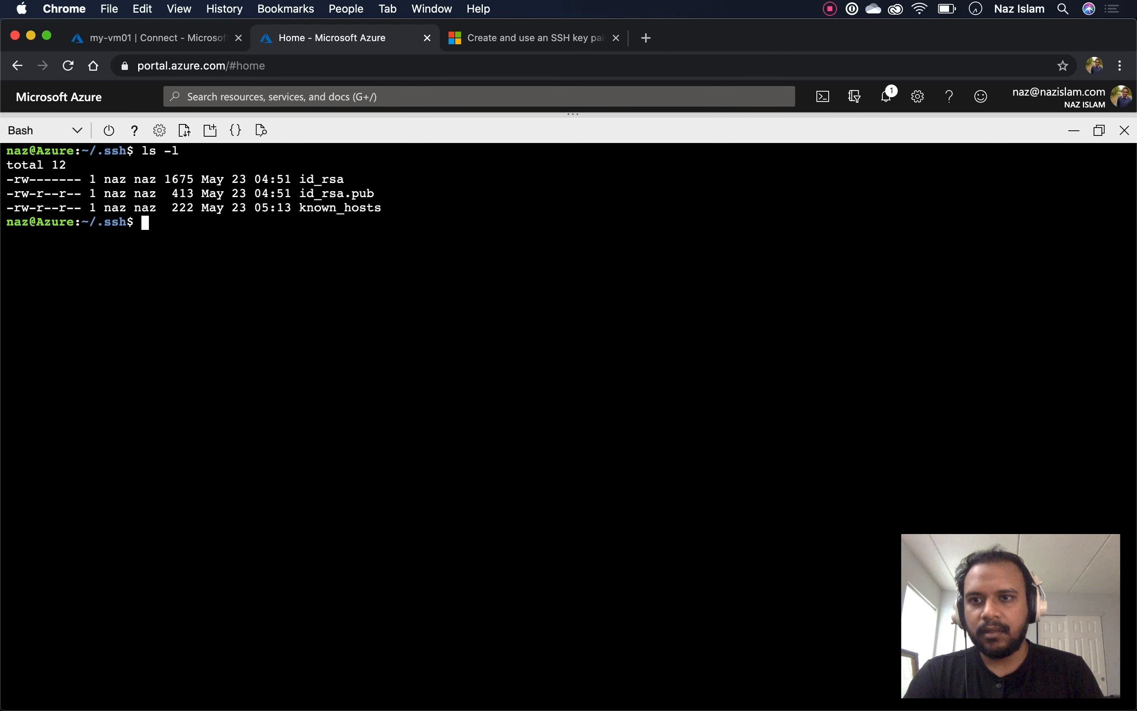
Run ssh -i id_rsa to the VM's user at 40.121.83.139 and accept the host key with yes
text(ssh -)
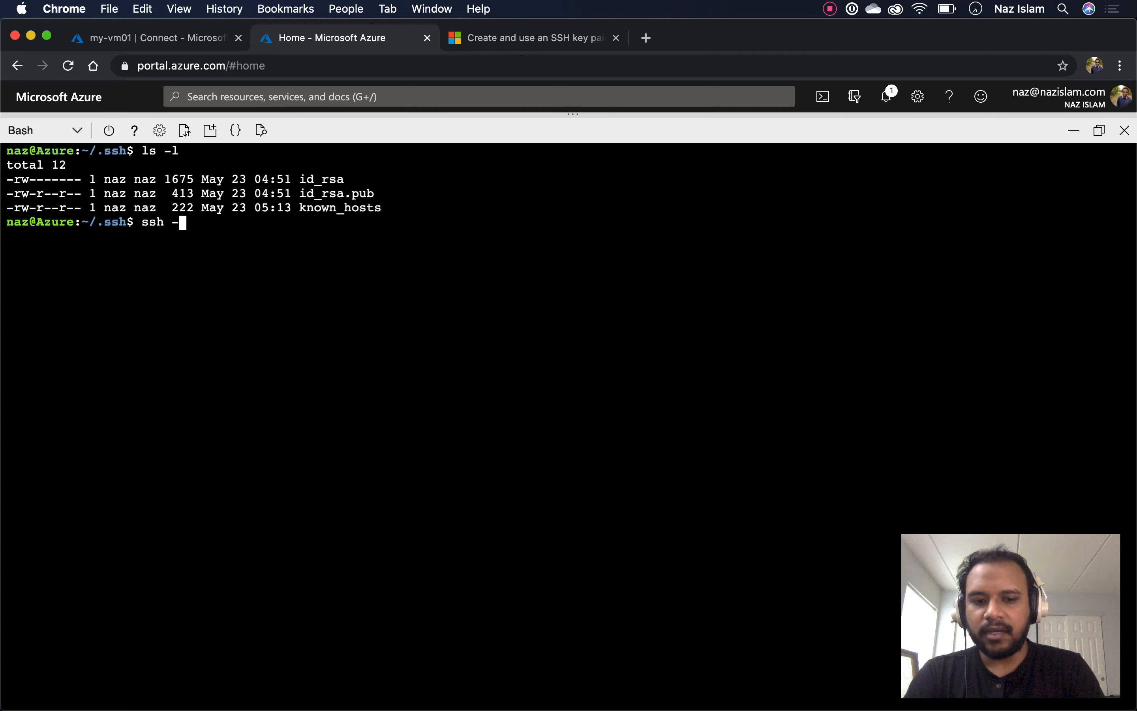
text(i id_rsa )
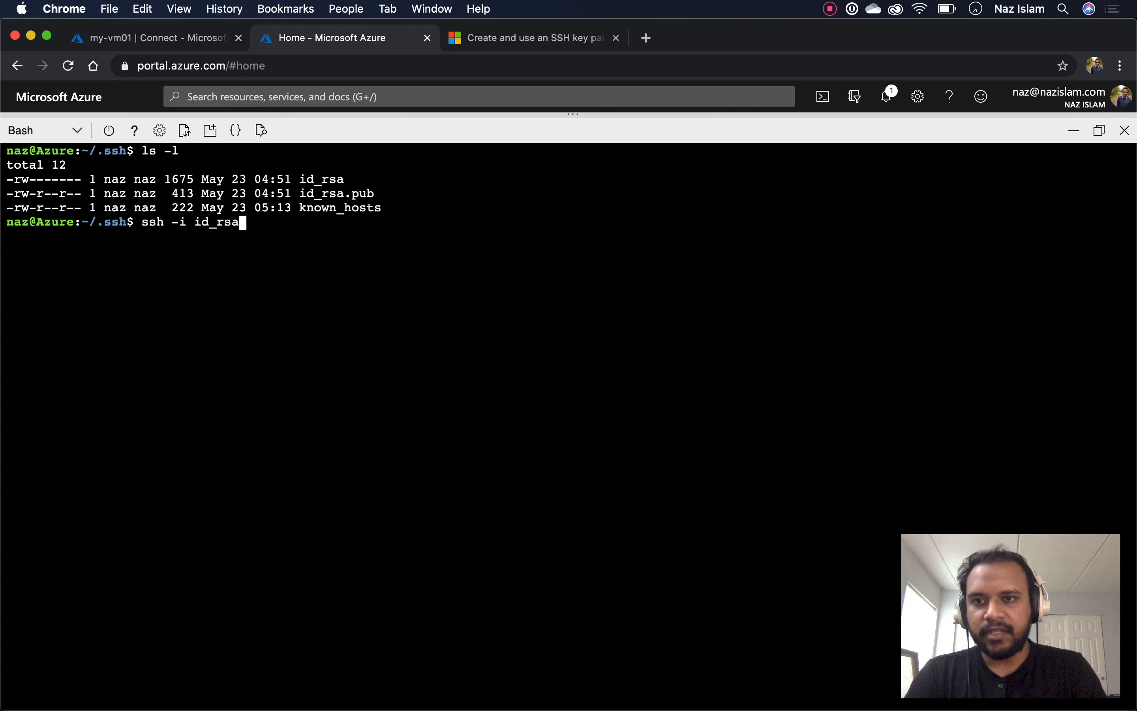
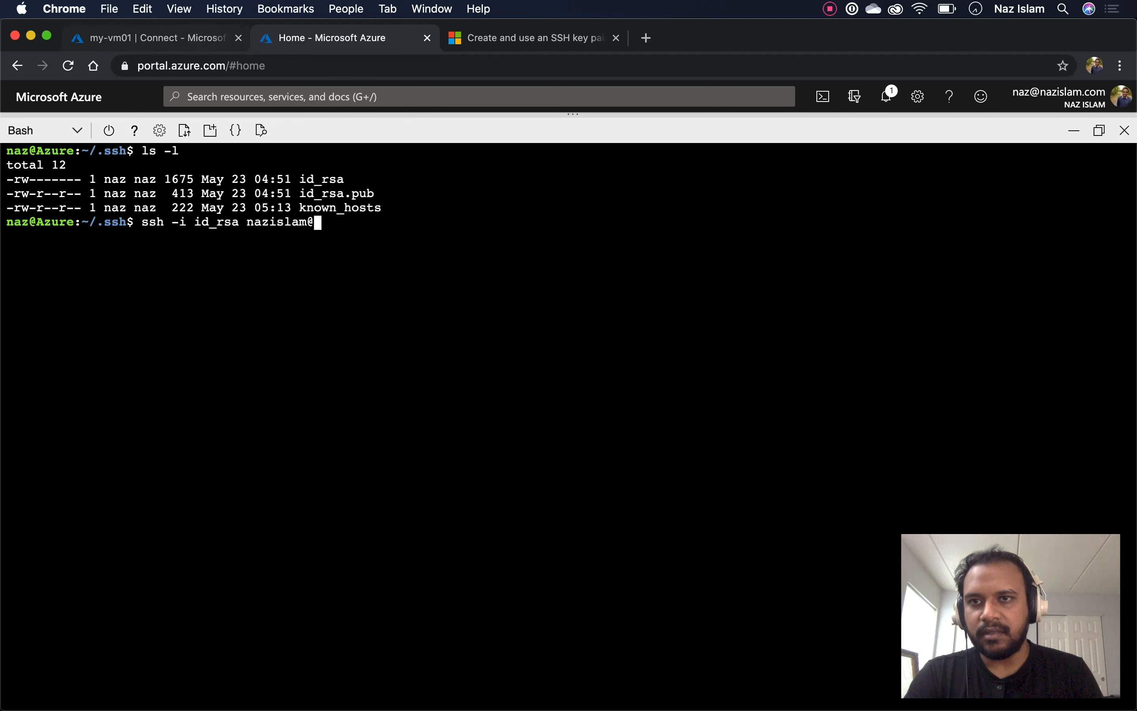
click(201, 40)
click(98, 221)
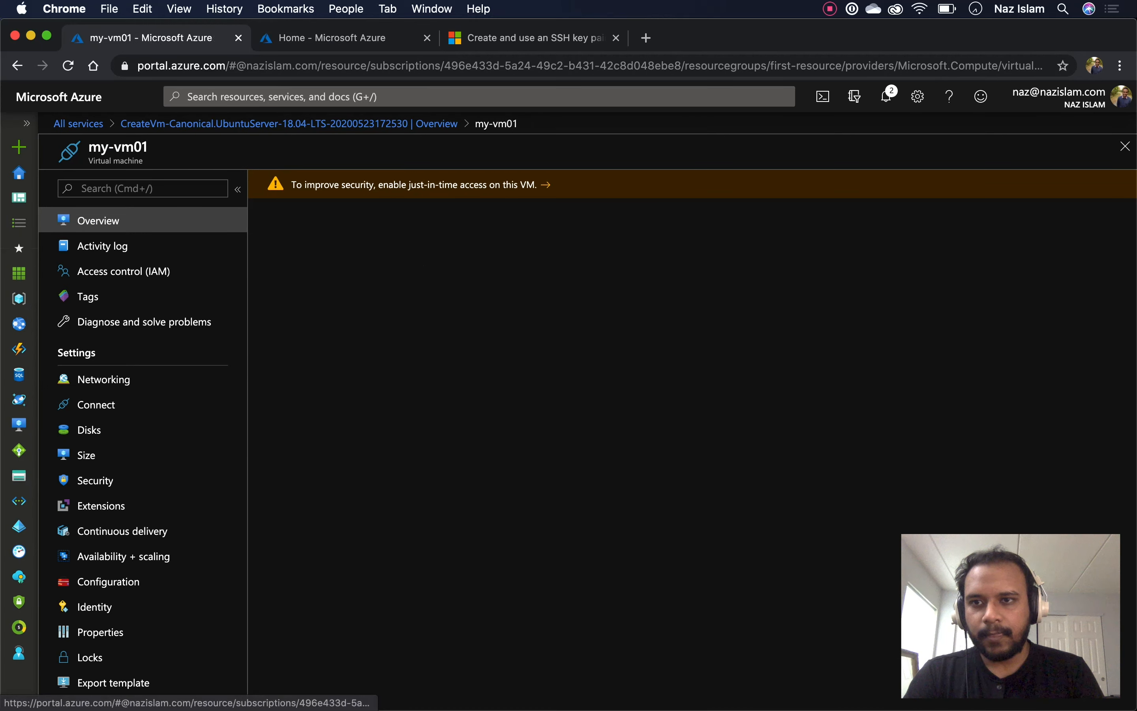
drag(897, 236, 833, 236)
key(super+c)
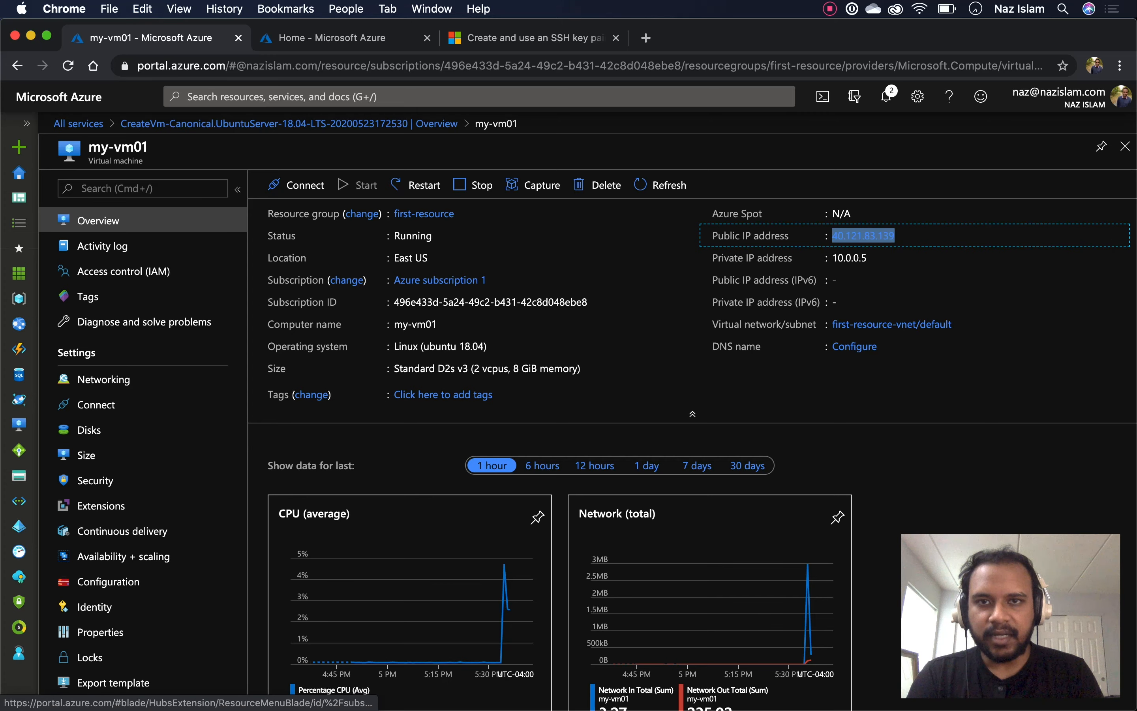
key(ctrl+Tab)
key(super+v)
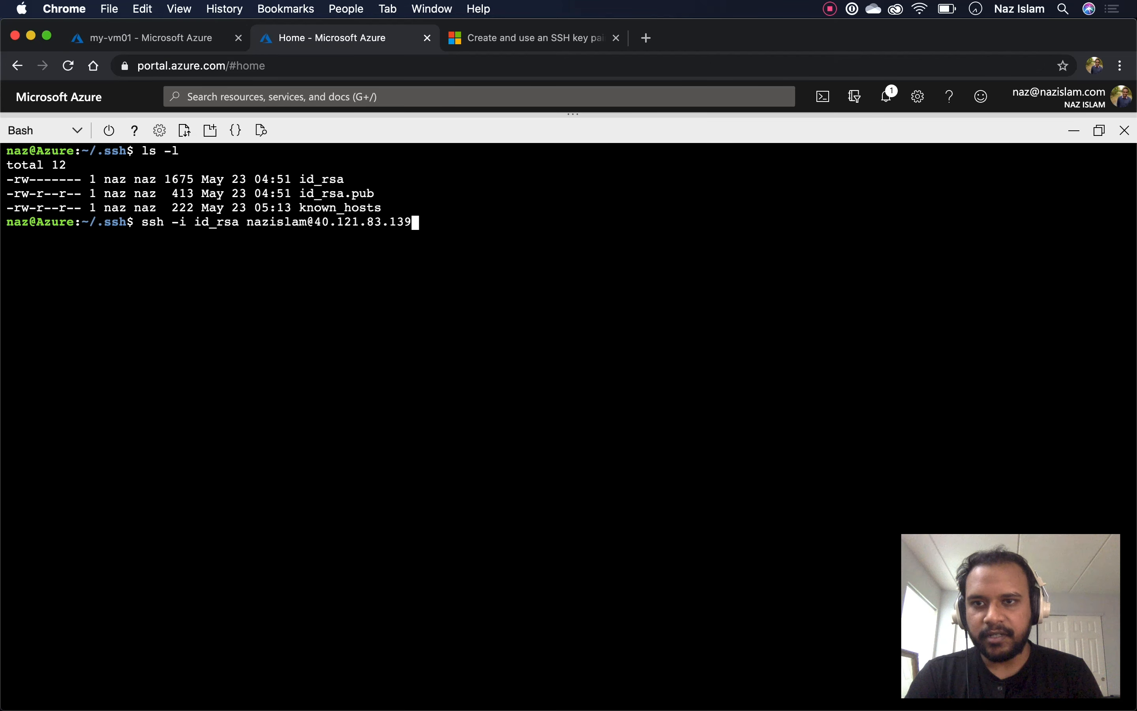
key(Return)
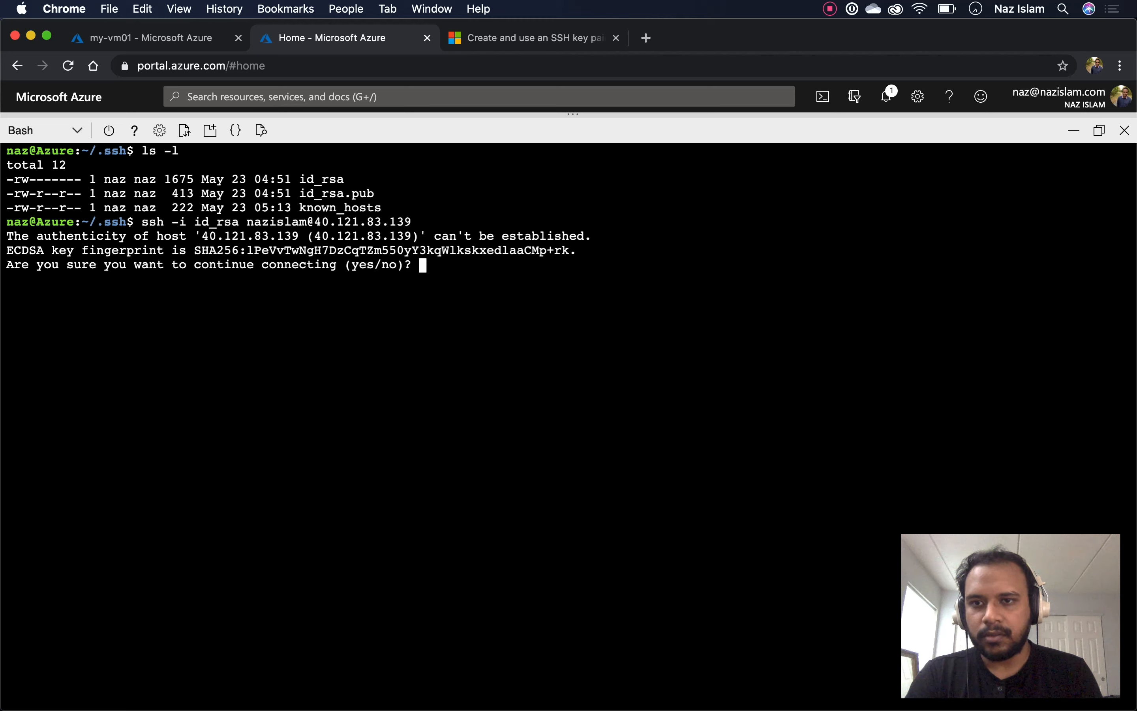
text(yes)
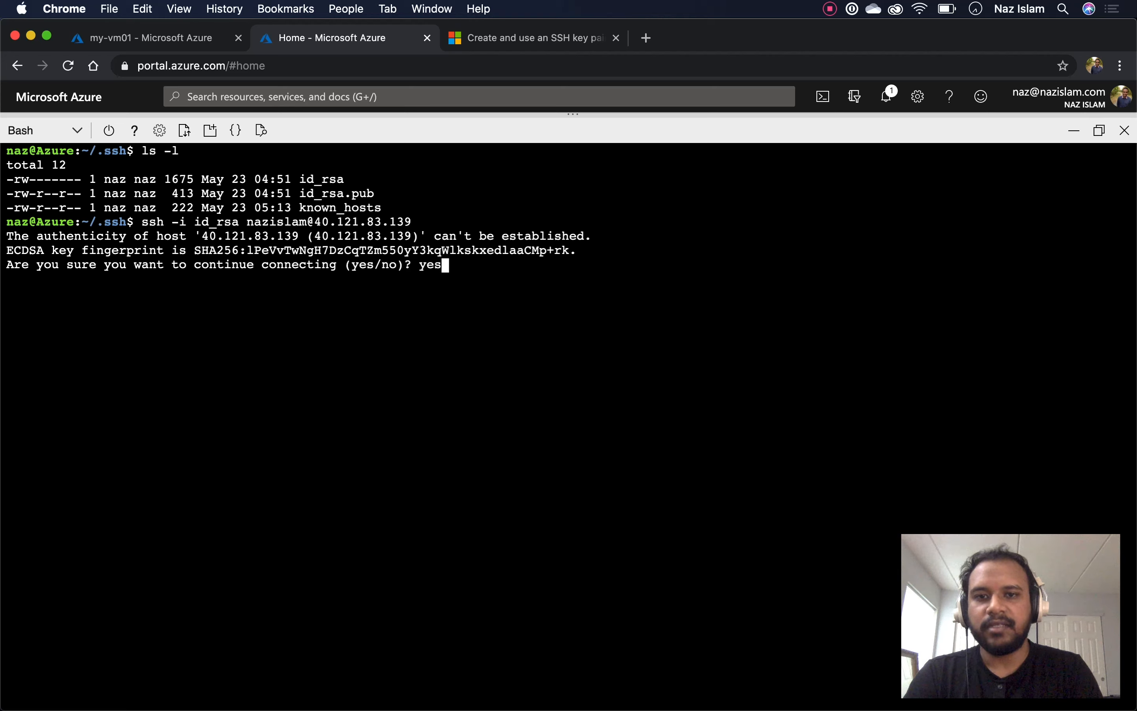
key(Return)
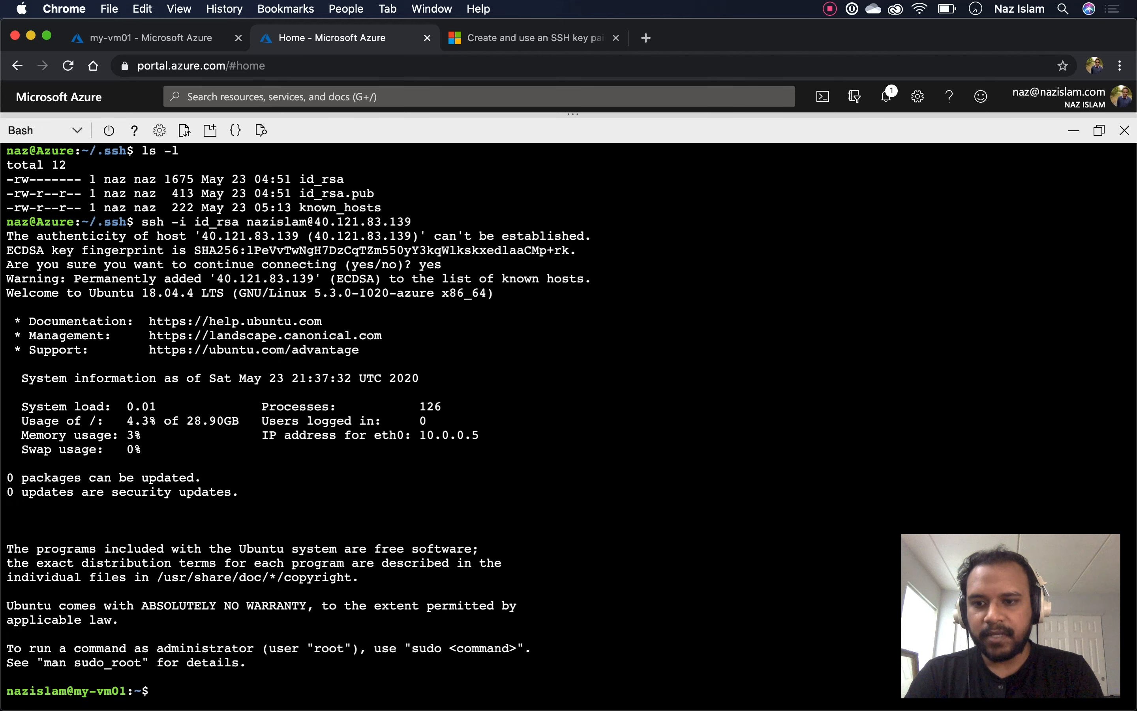
Clear the VM terminal and inspect the home folder with ls -l and pwd
key(Return)
key(Return)
key(Return)
key(Return)
key(Return)
key(Return)
key(Return)
key(Return)
text(celar)
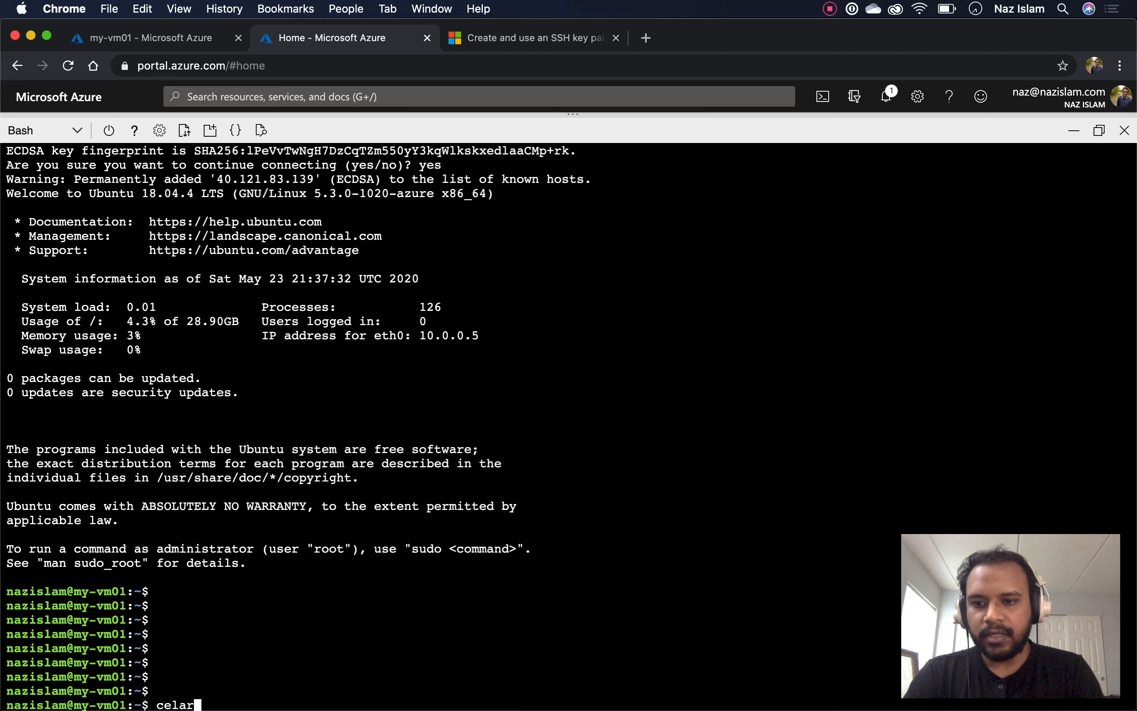
key(BackSpace)
key(BackSpace)
key(BackSpace)
key(BackSpace)
text(lear)
key(Return)
text(ls -l)
key(Return)
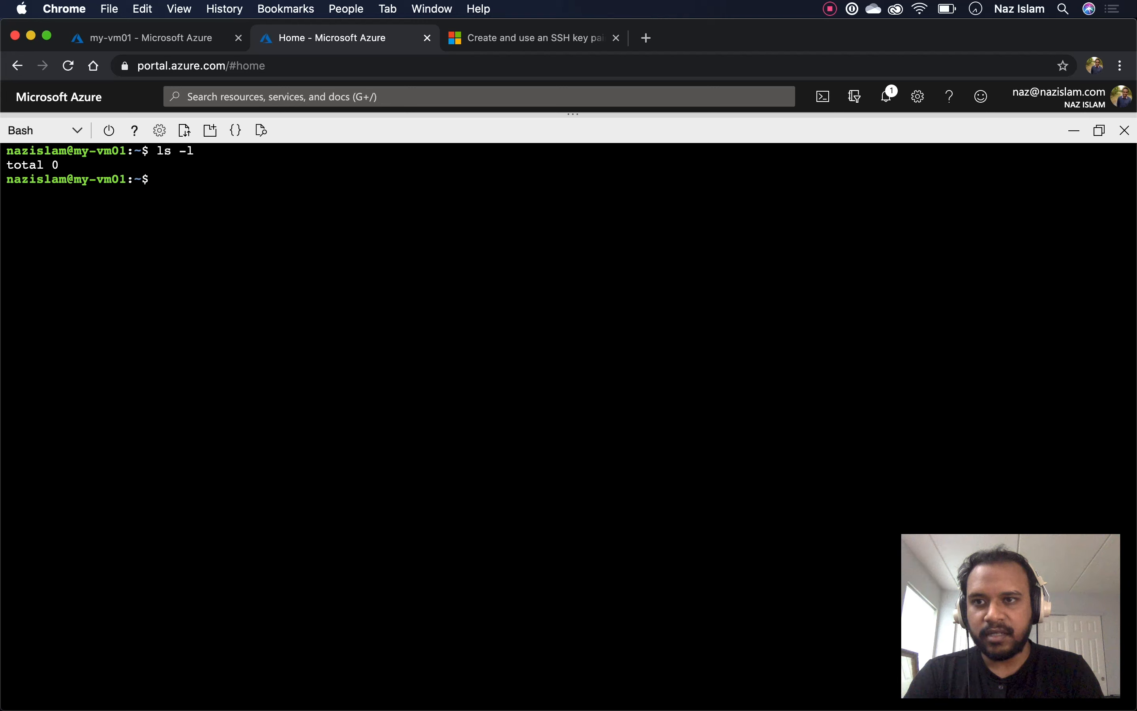
text(pwd)
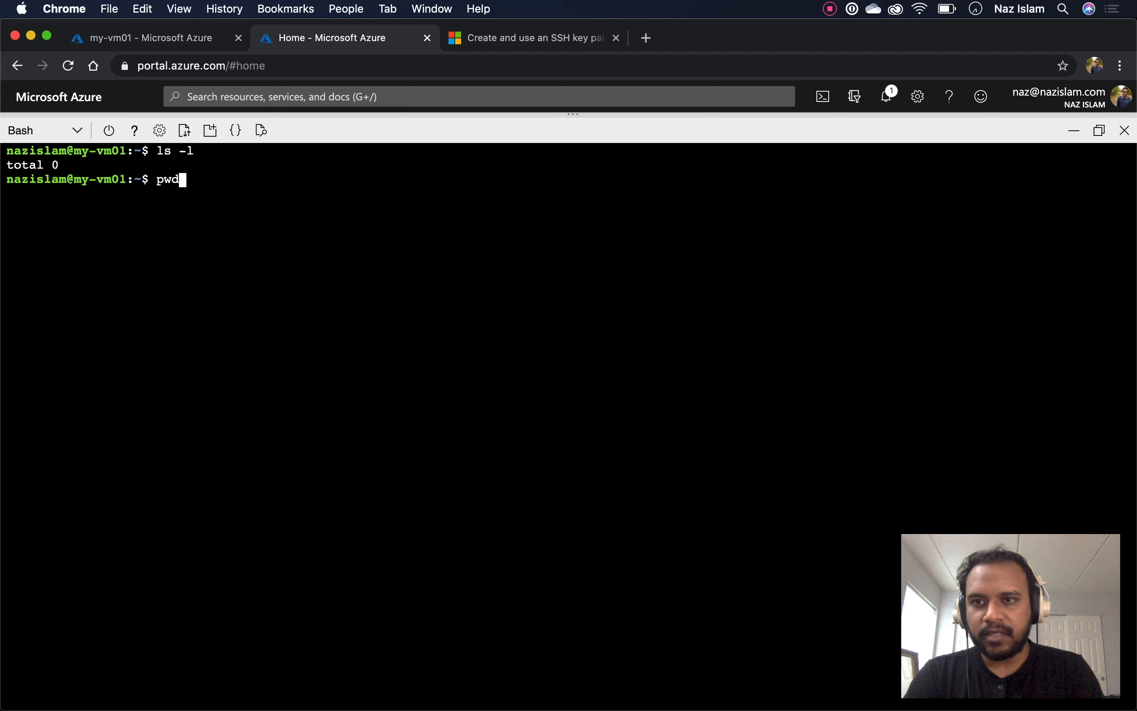
key(Return)
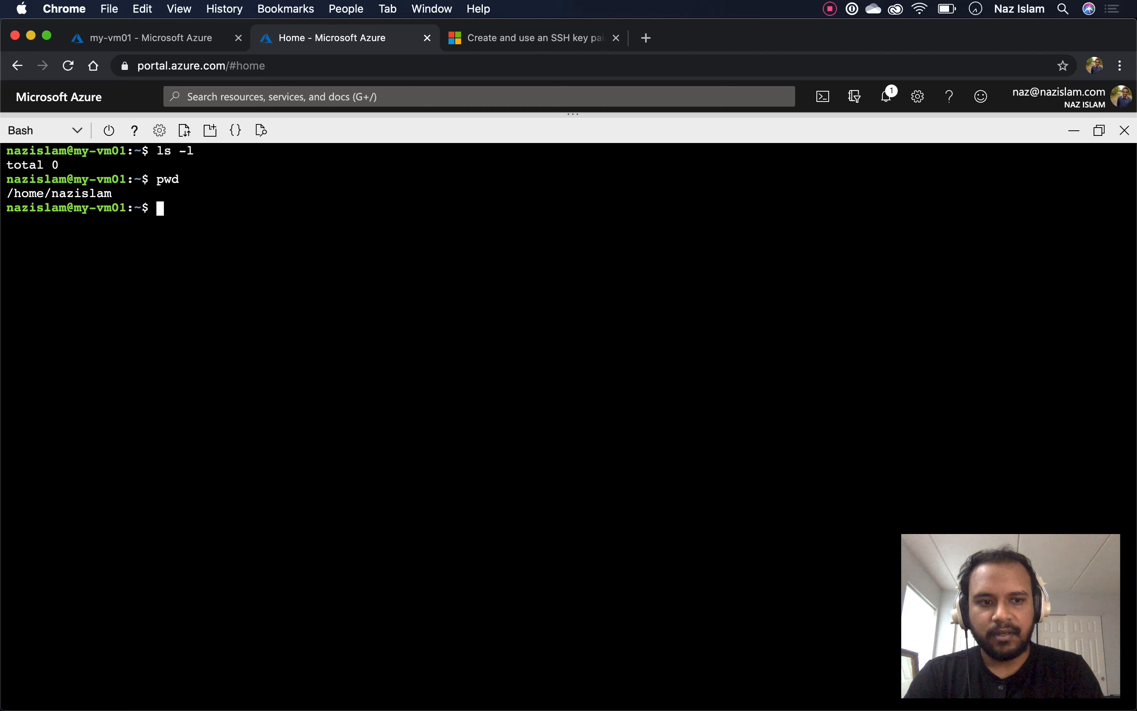
text(ls -l)
key(Return)
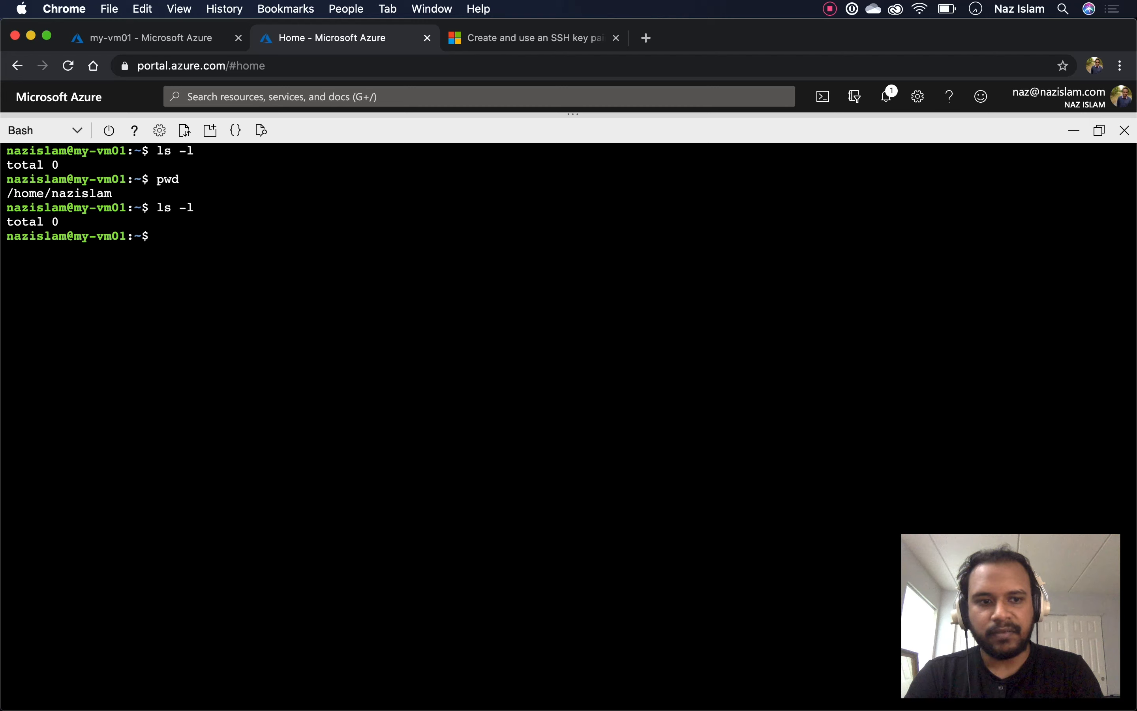
Check node --version, then refresh package lists with sudo apt-get update
text(node -)
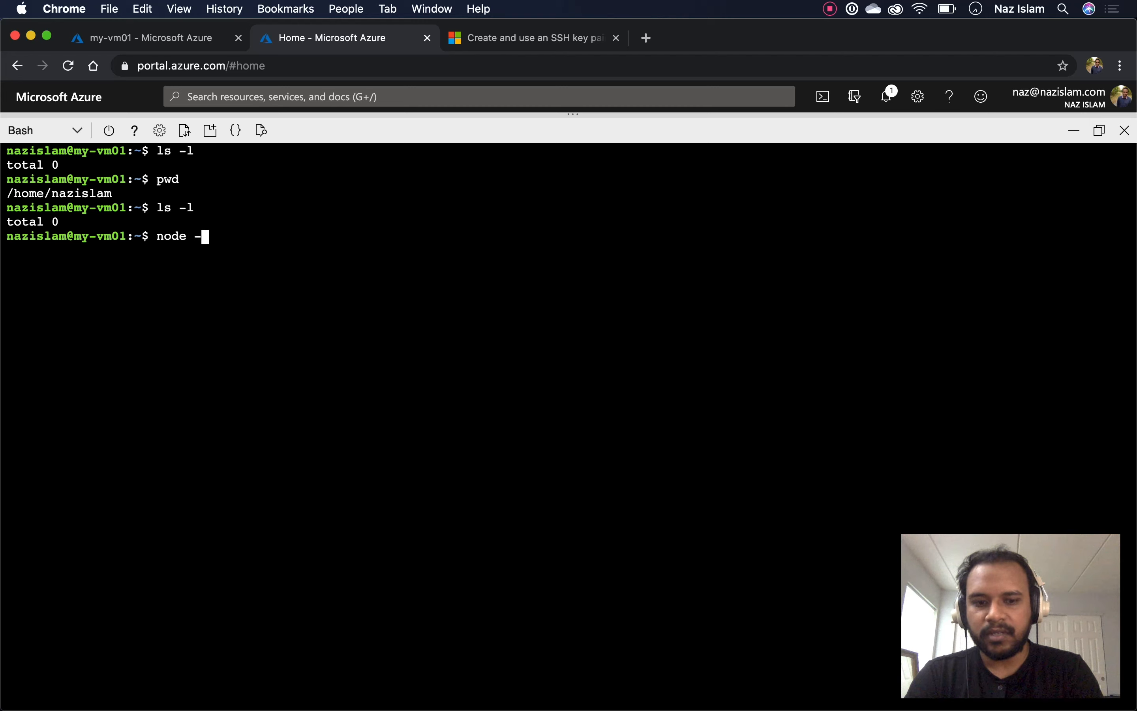
text(-ver)
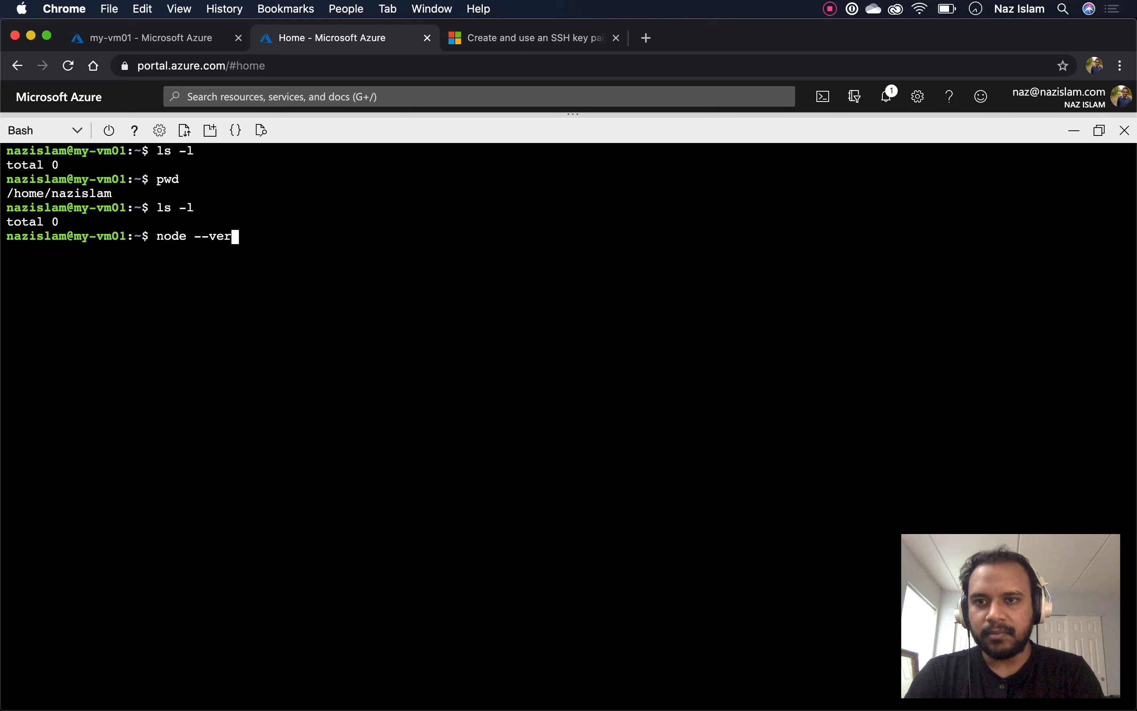
text(sion)
key(Return)
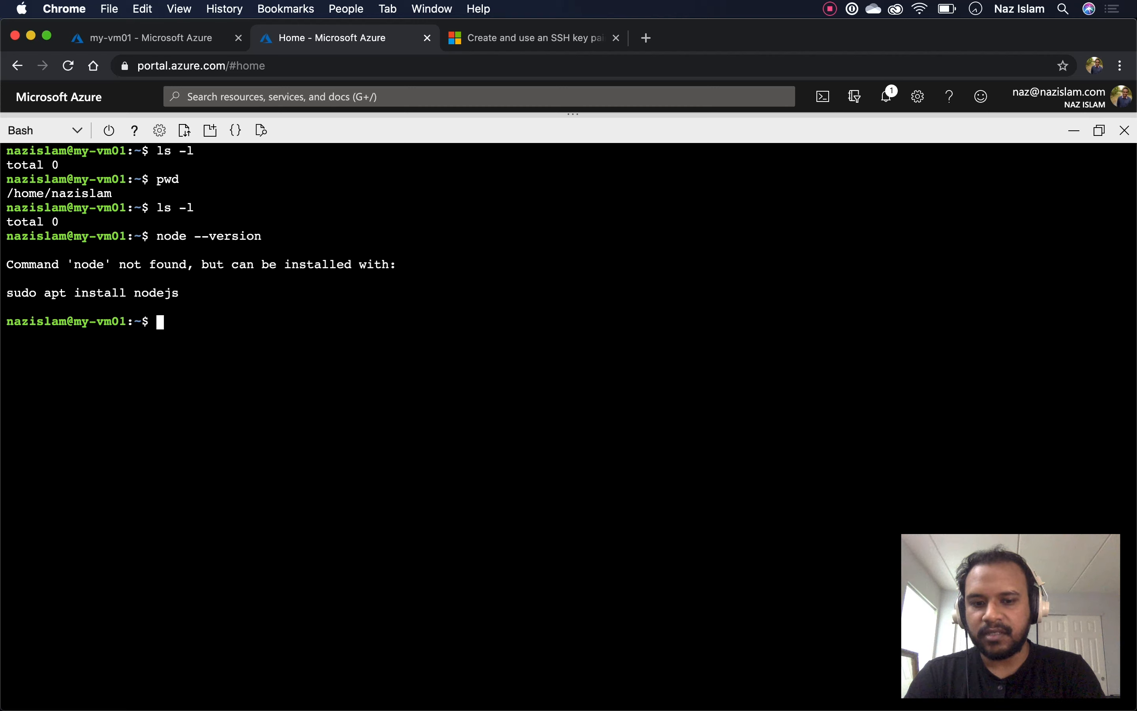
text(su)
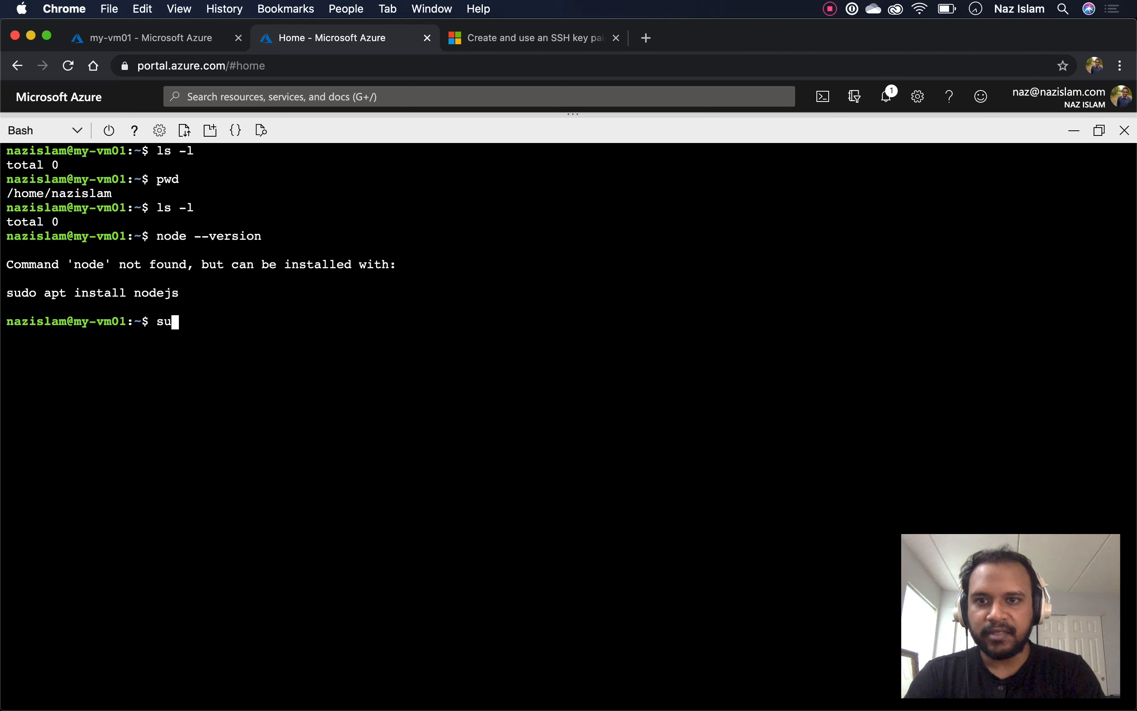
text(do apt-get )
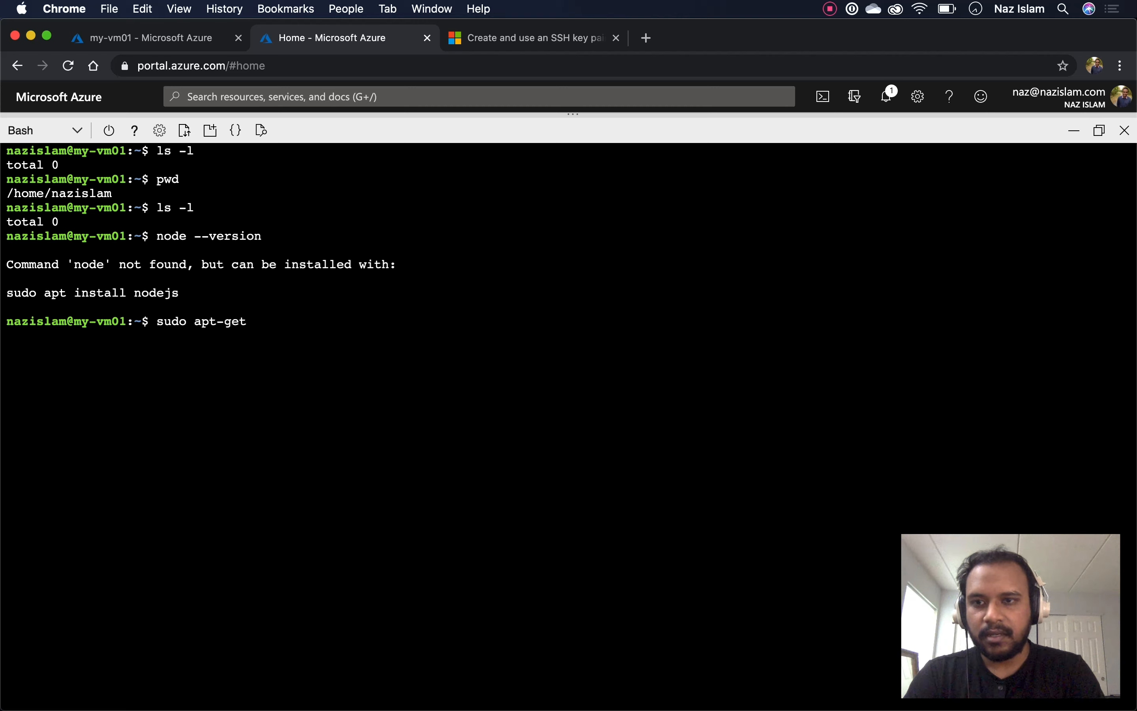
text(update)
key(Return)
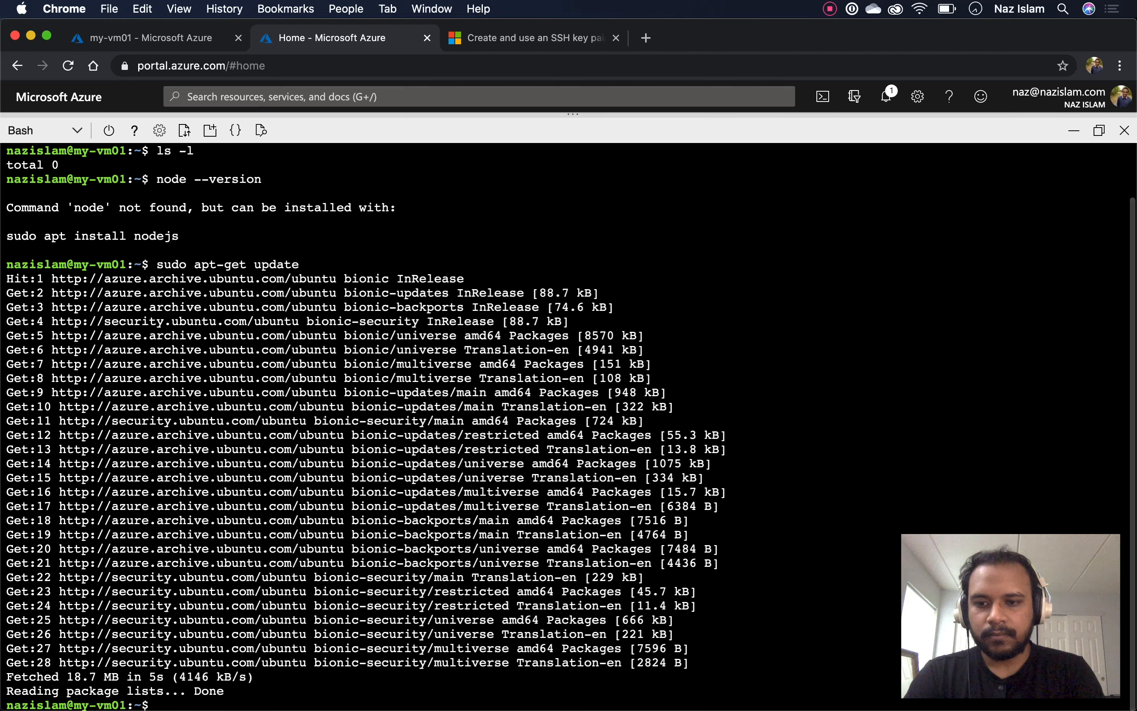
Clear the terminal and rerun node --version to get the install suggestion
text(clear)
key(Return)
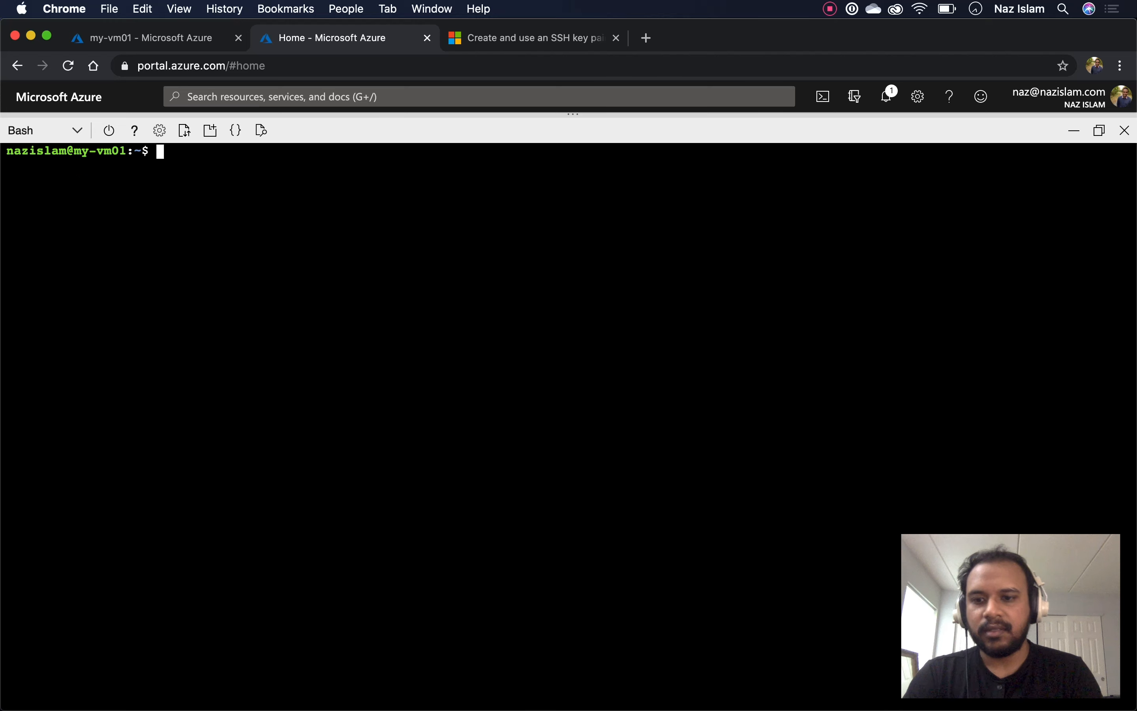
text(clear)
key(Up)
key(Up)
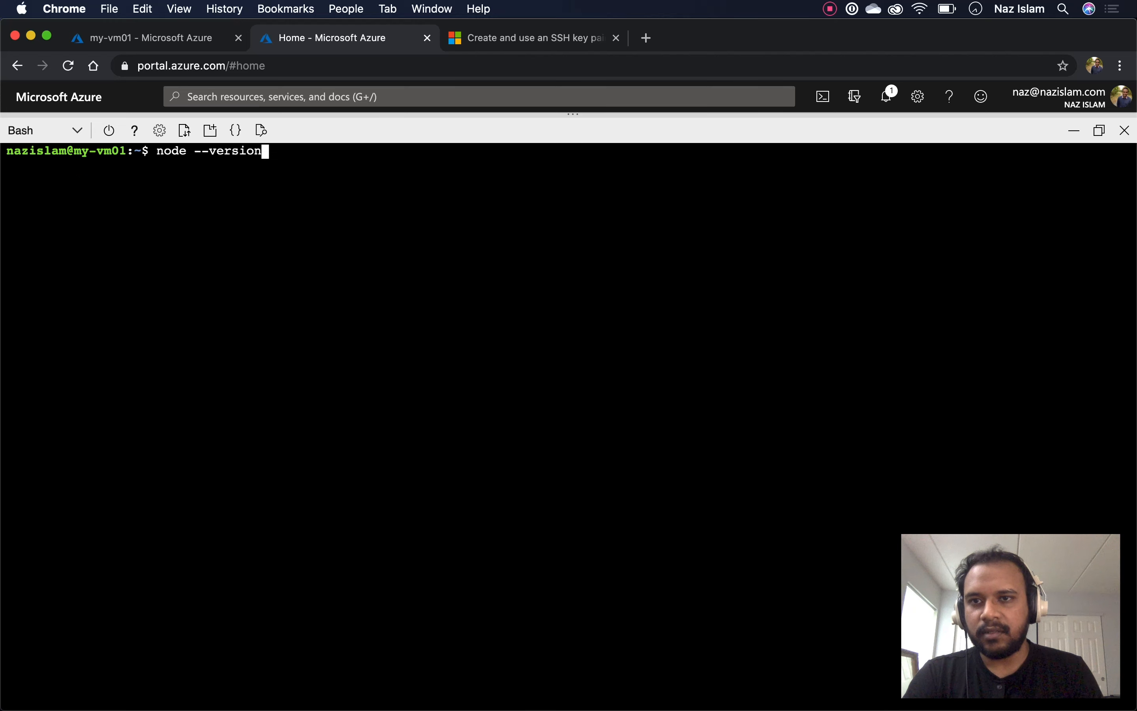
key(Return)
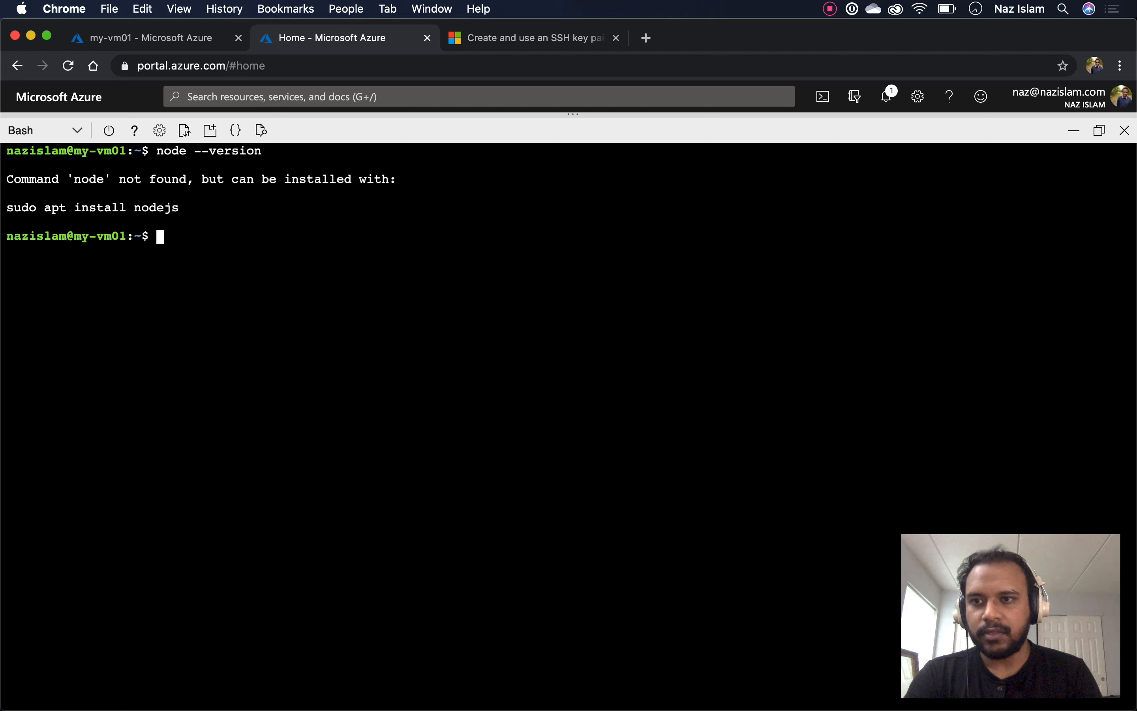
Copy and run the suggested 'sudo apt install nodejs', confirming with Y
drag(7, 208, 179, 207)
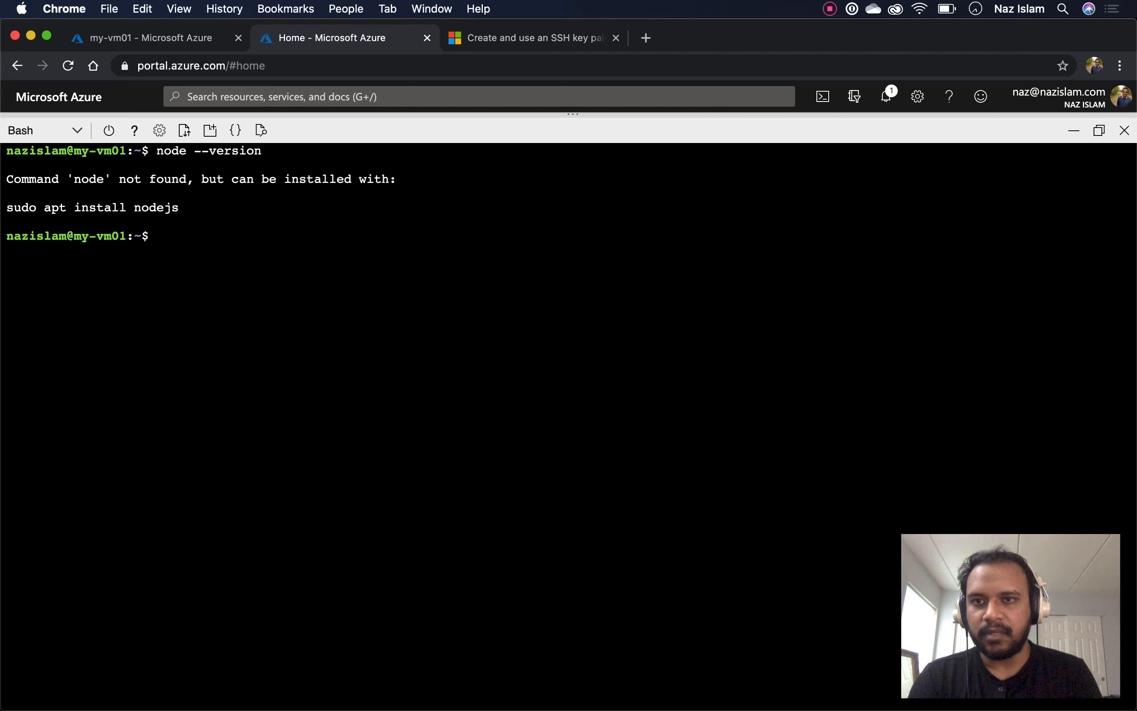
text(sudo apt install nodejs)
key(Return)
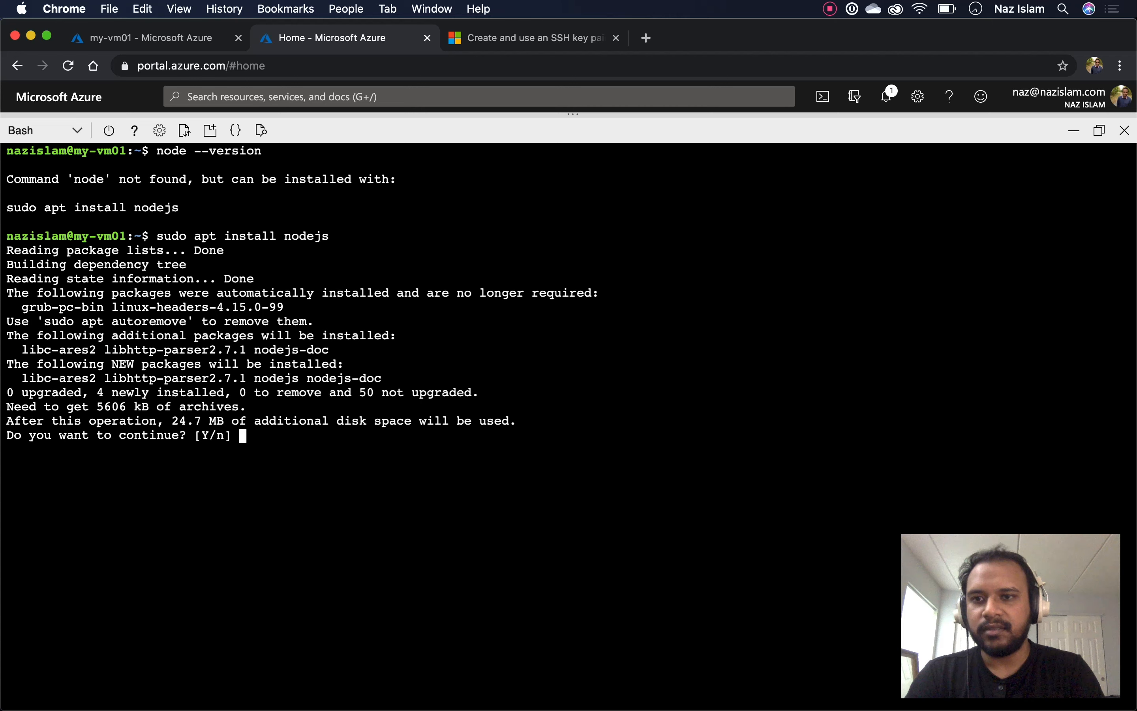
text(Y)
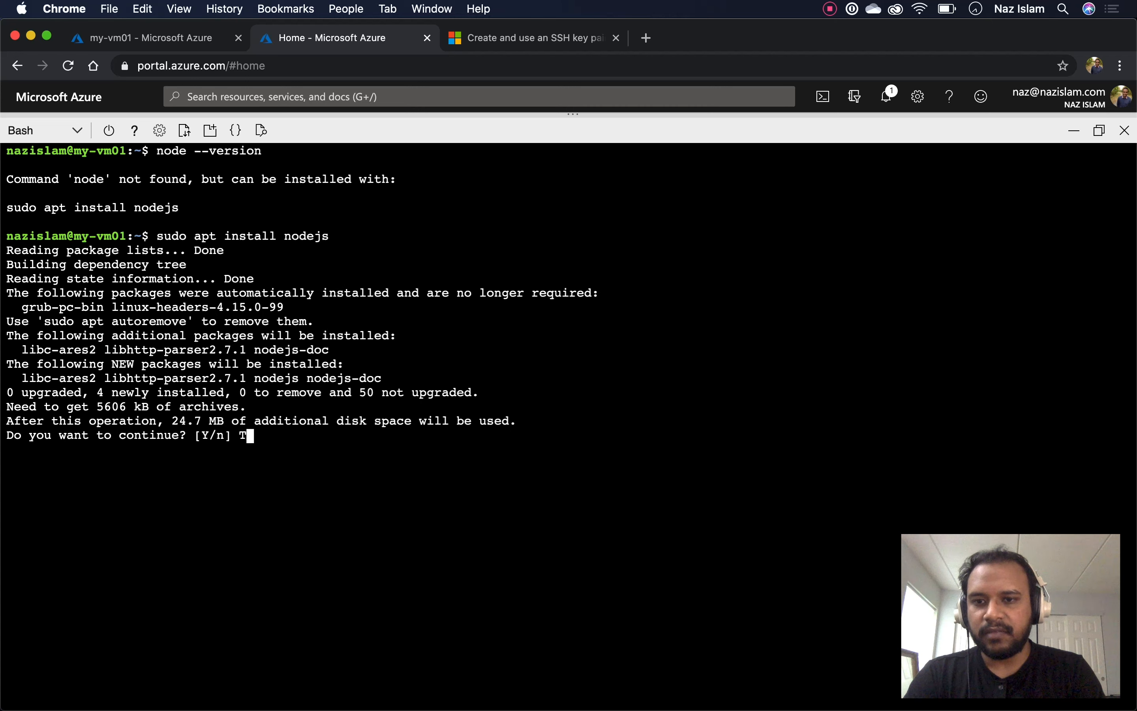
key(Return)
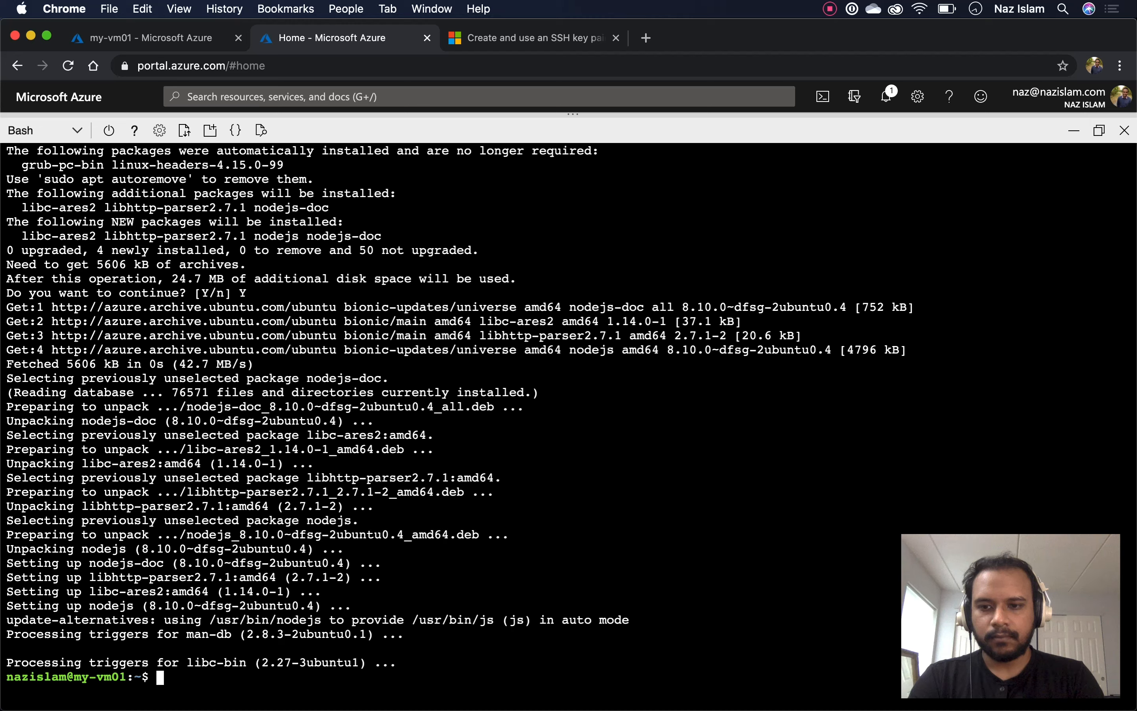
Verify node --version reports v8.10.0, then log out of my-vm01 with exit
key(Return)
key(Return)
text(clear)
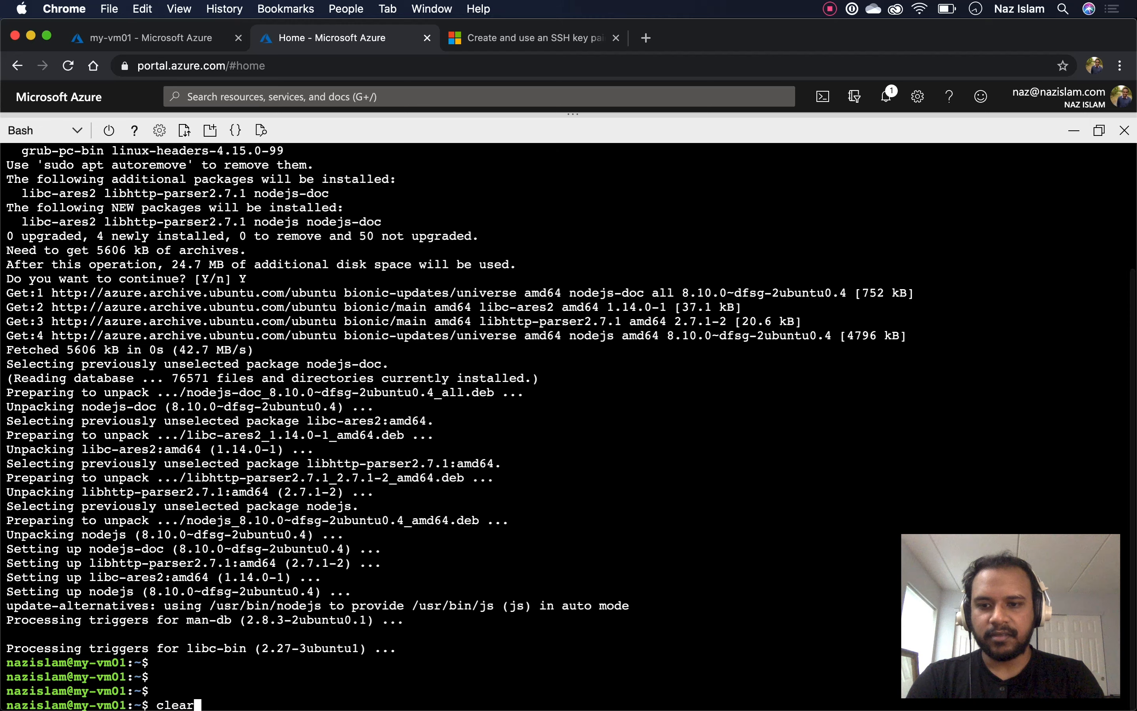
key(Return)
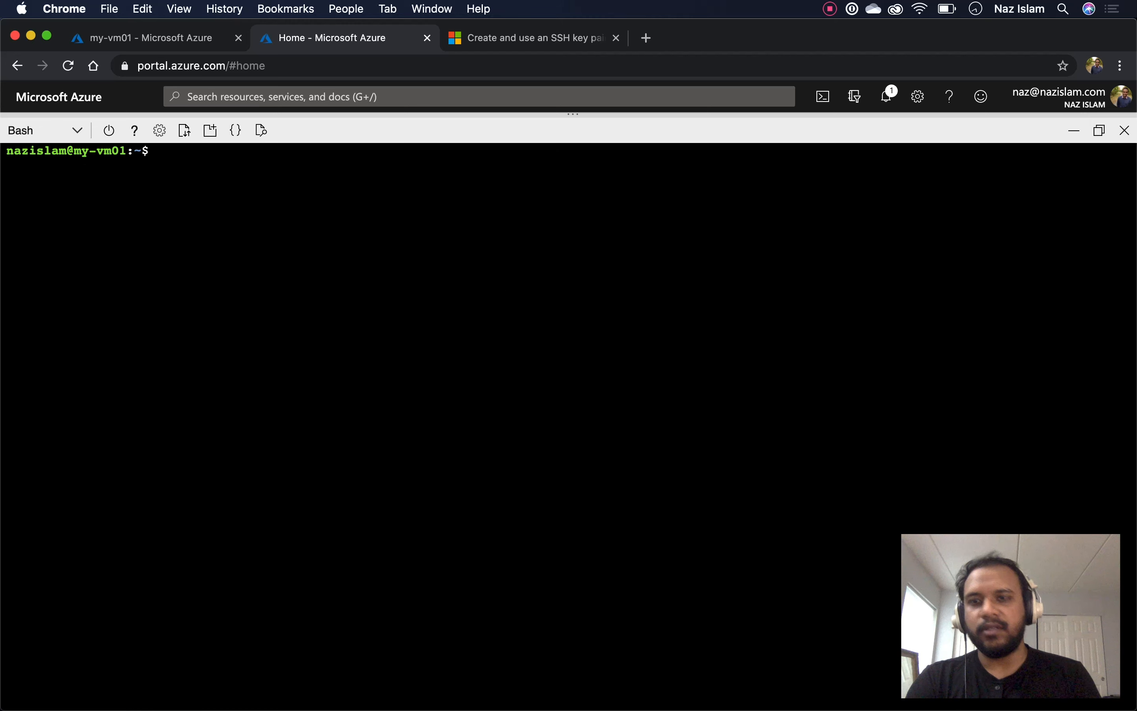
key(Up)
key(Up)
key(Up)
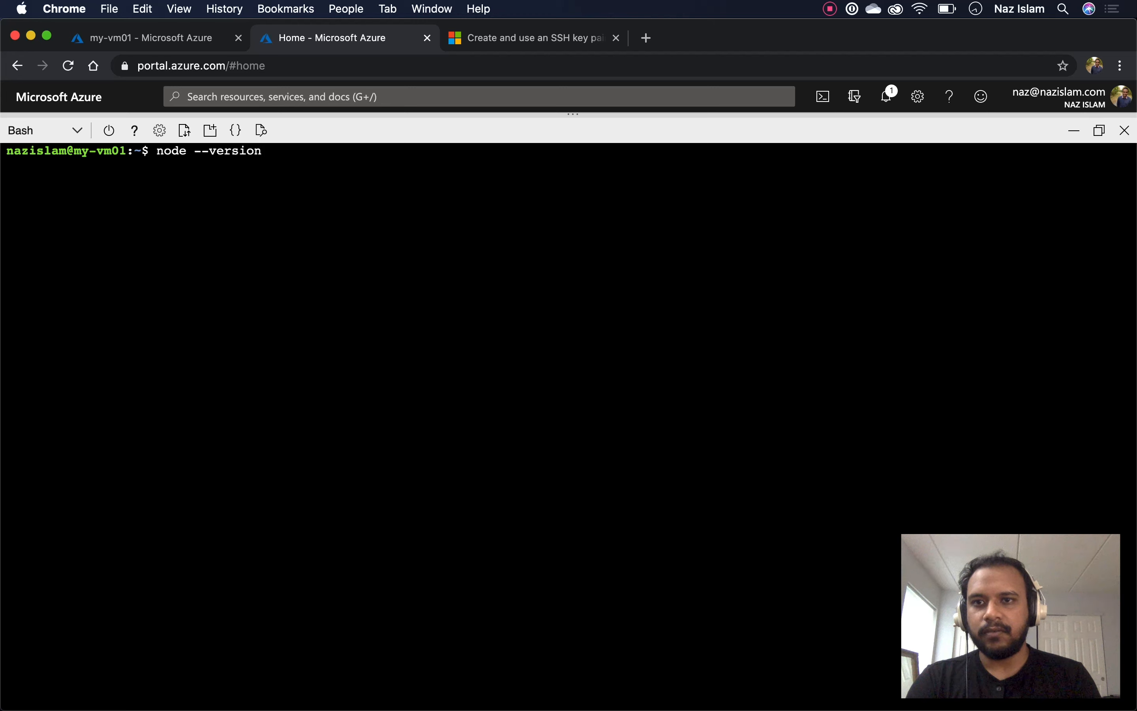
key(Return)
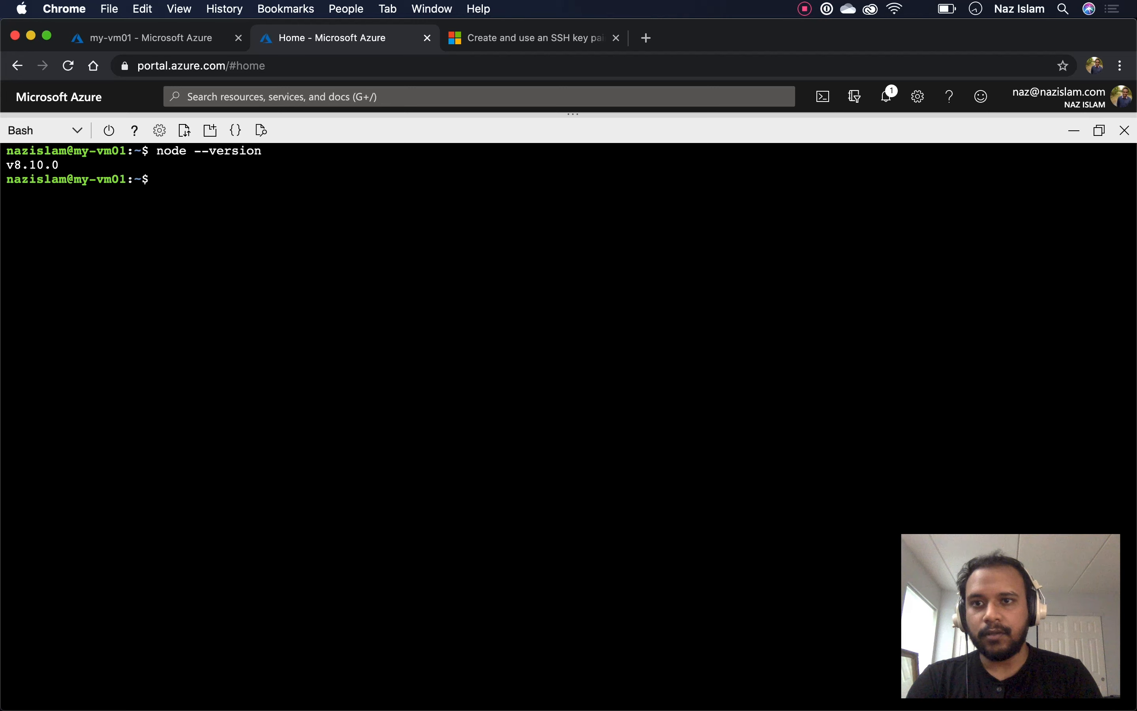
text(exit)
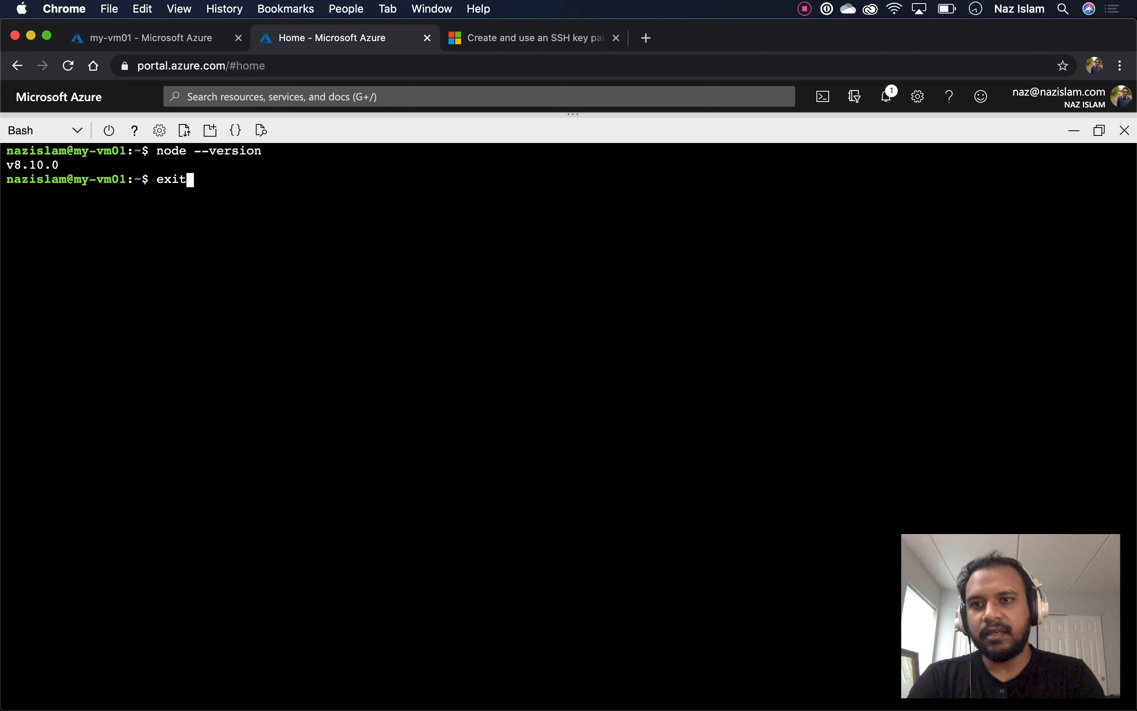
key(Return)
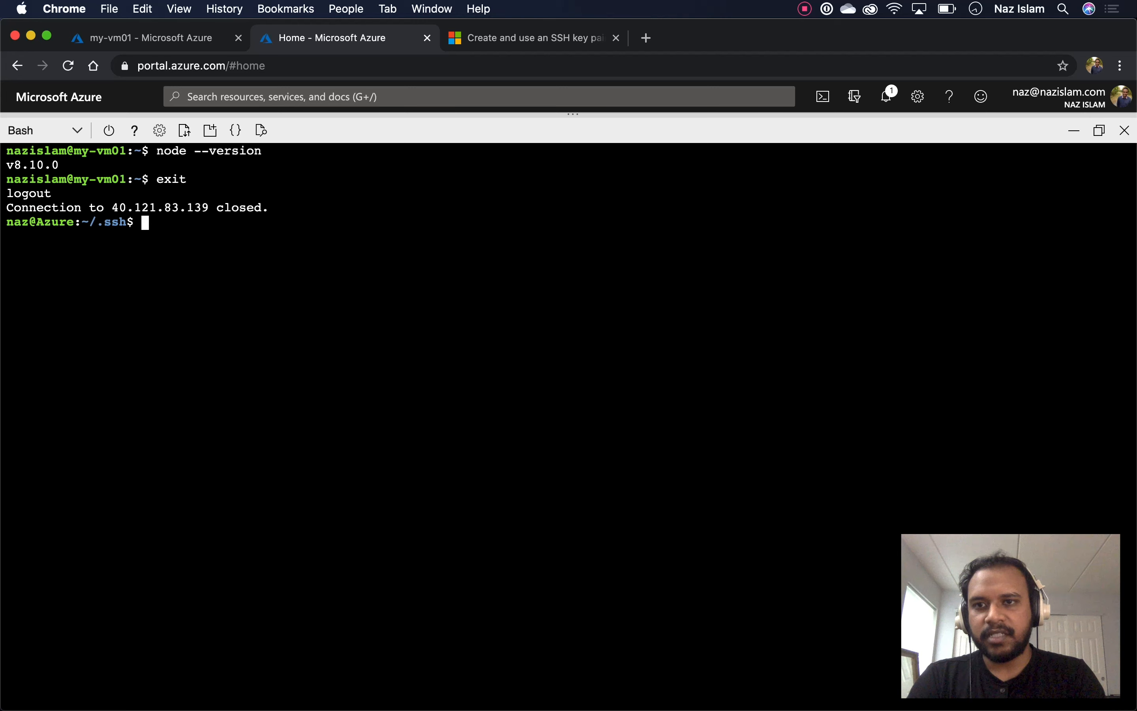
Run pwd and ls -l in Cloud Shell, confirming ~/.ssh holds id_rsa, id_rsa.pub and known_hosts
key(Return)
key(Return)
key(Return)
key(Return)
key(Return)
key(Return)
text(pwd)
key(Return)
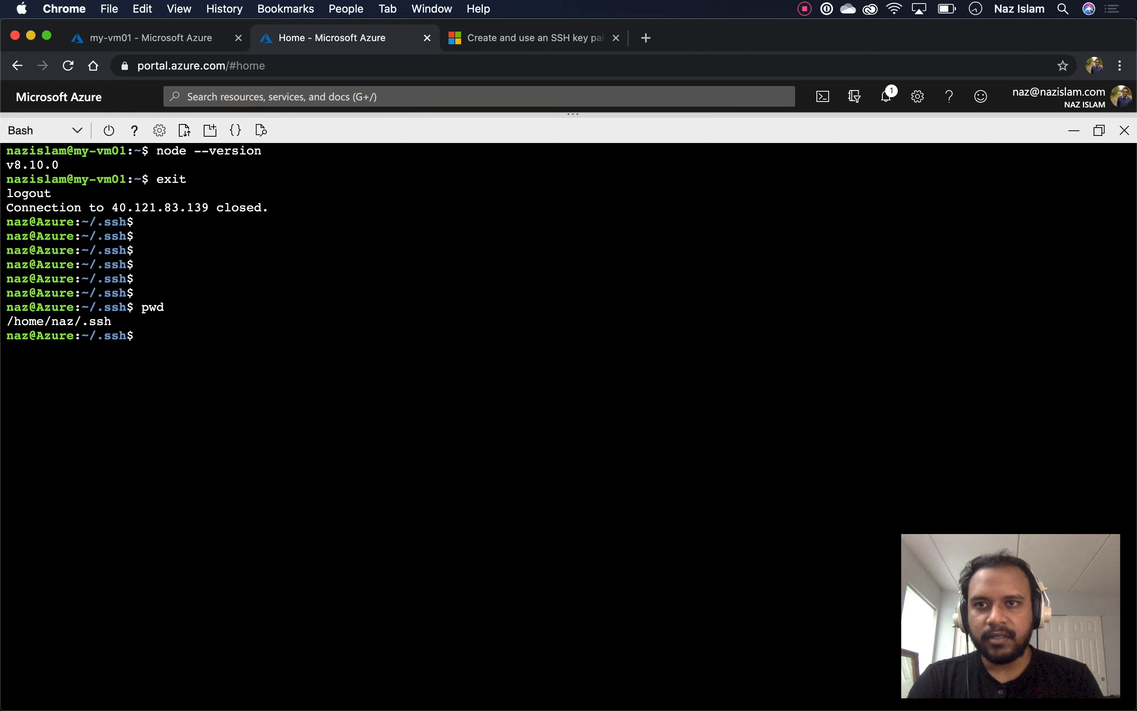
click(211, 34)
scroll(690, 423, down, 10)
scroll(691, 423, up, 10)
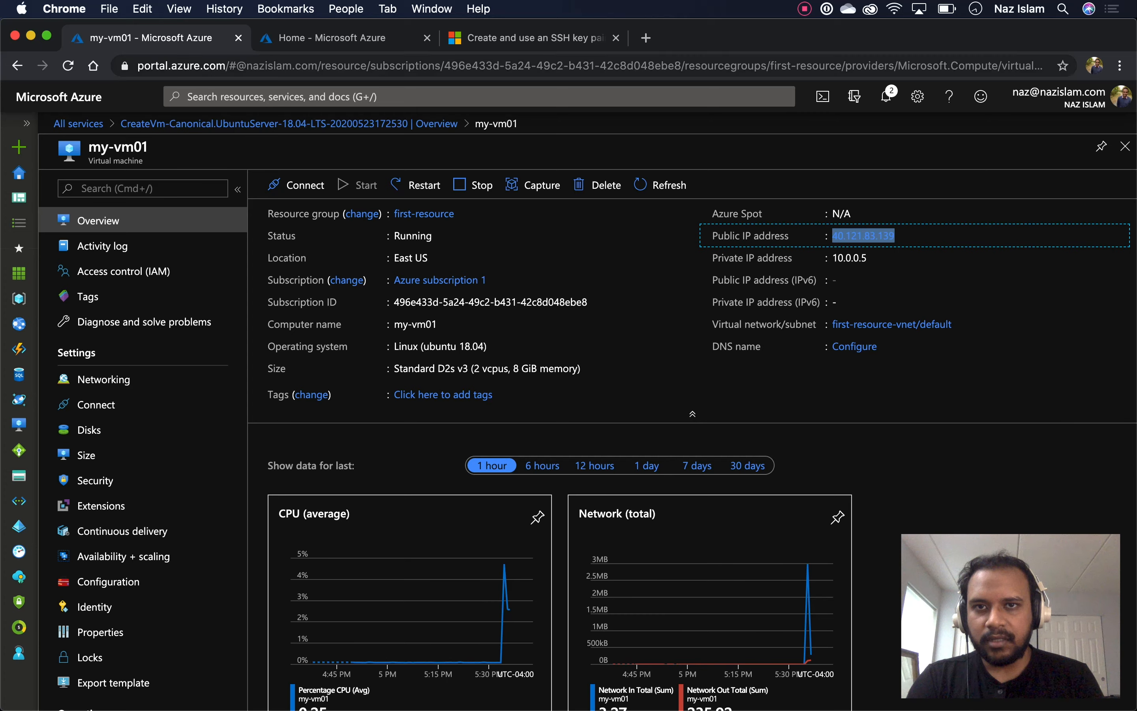
click(366, 37)
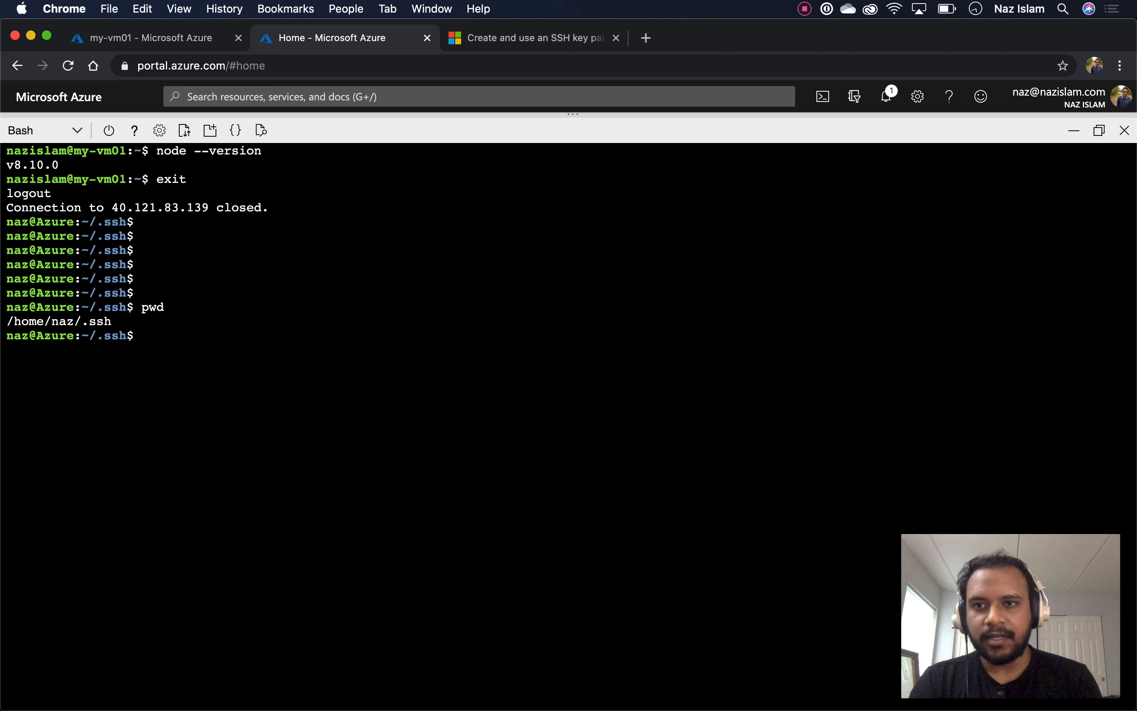
text(ls -l)
key(Return)
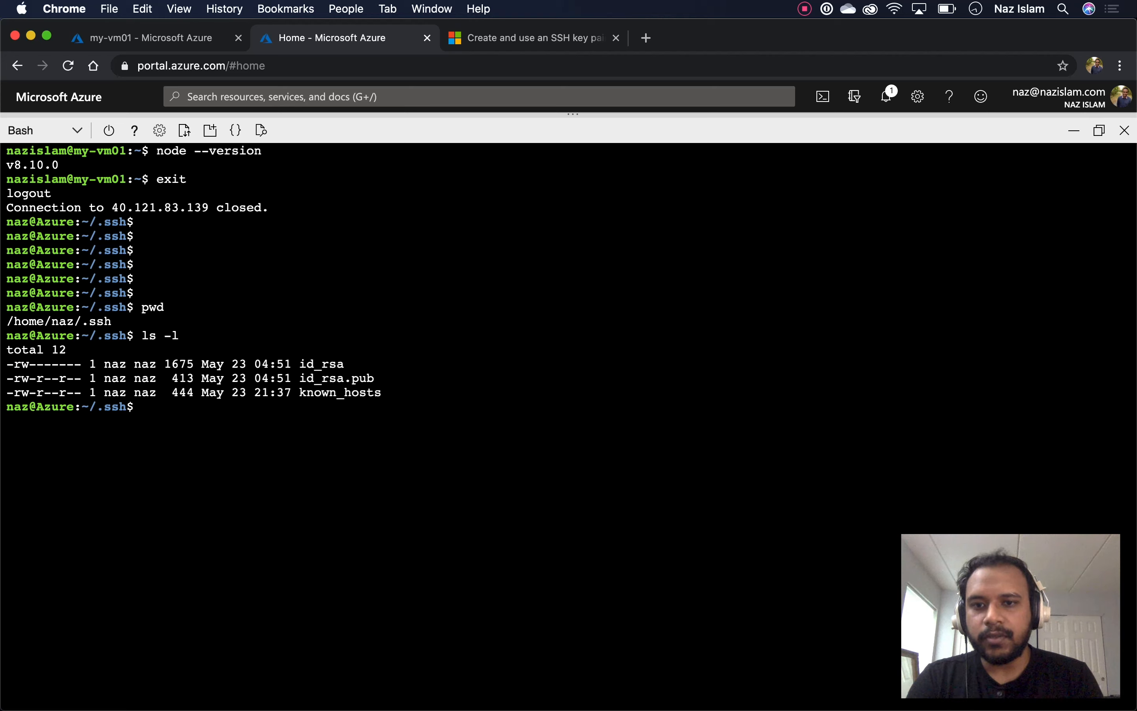
Display the id_rsa private key in Cloud Shell with cat id_rsa
drag(381, 378, 300, 378)
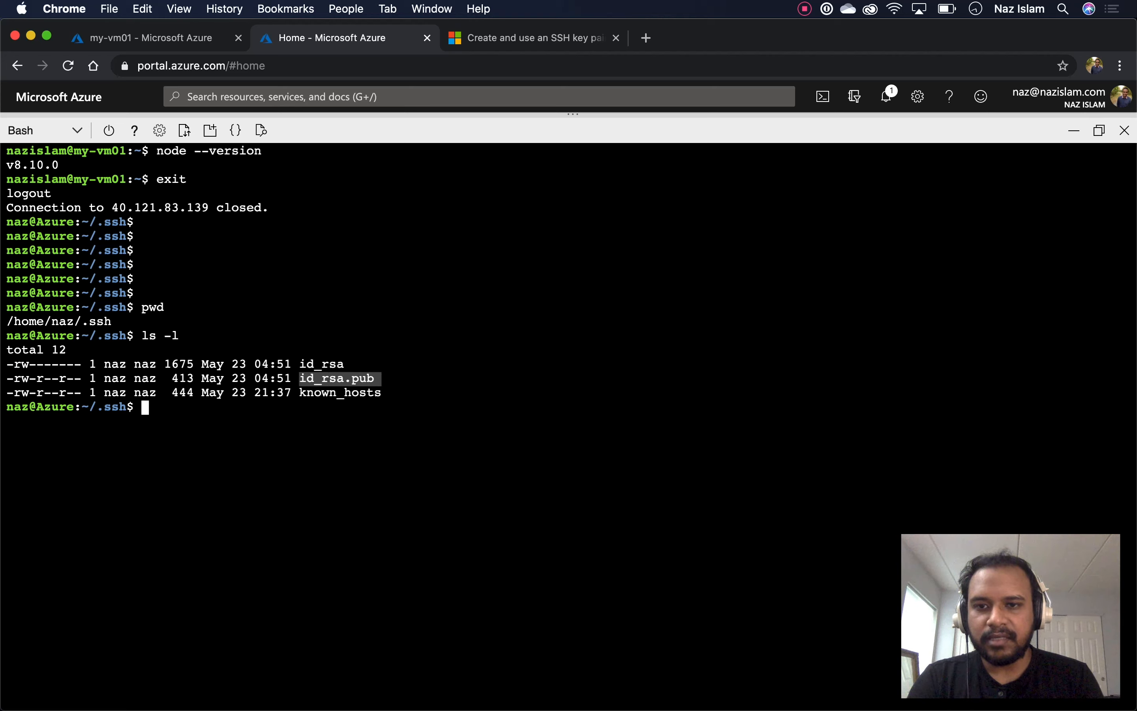
key(ctrl+shift+Tab)
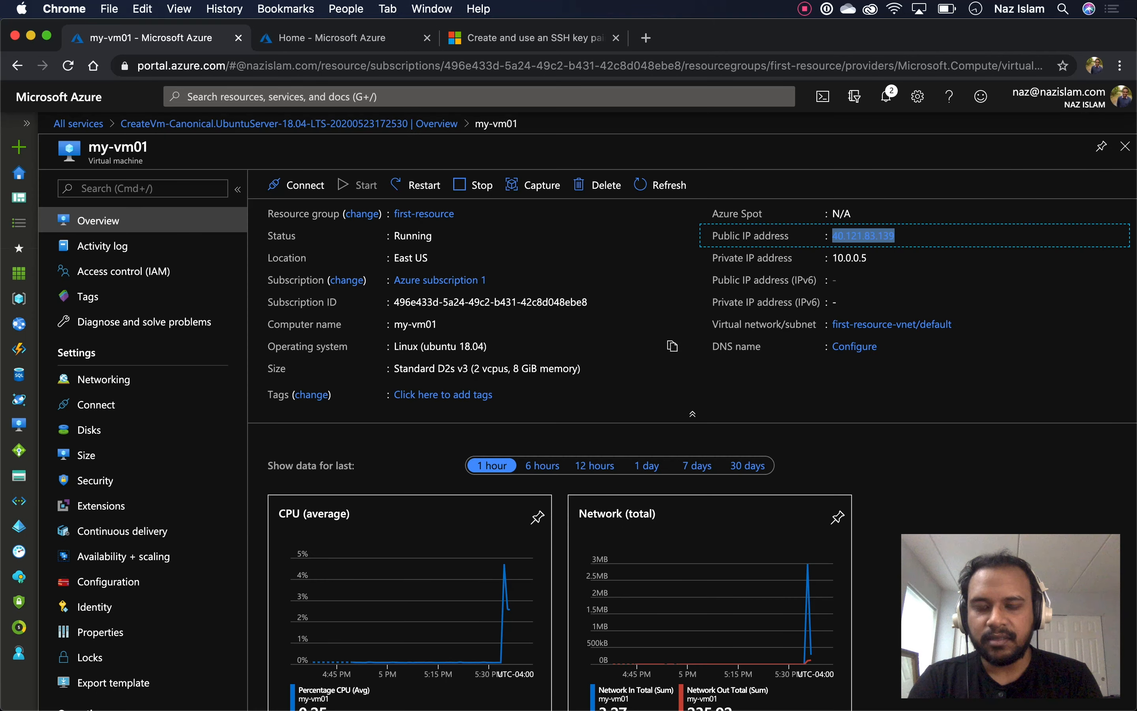
key(ctrl+Tab)
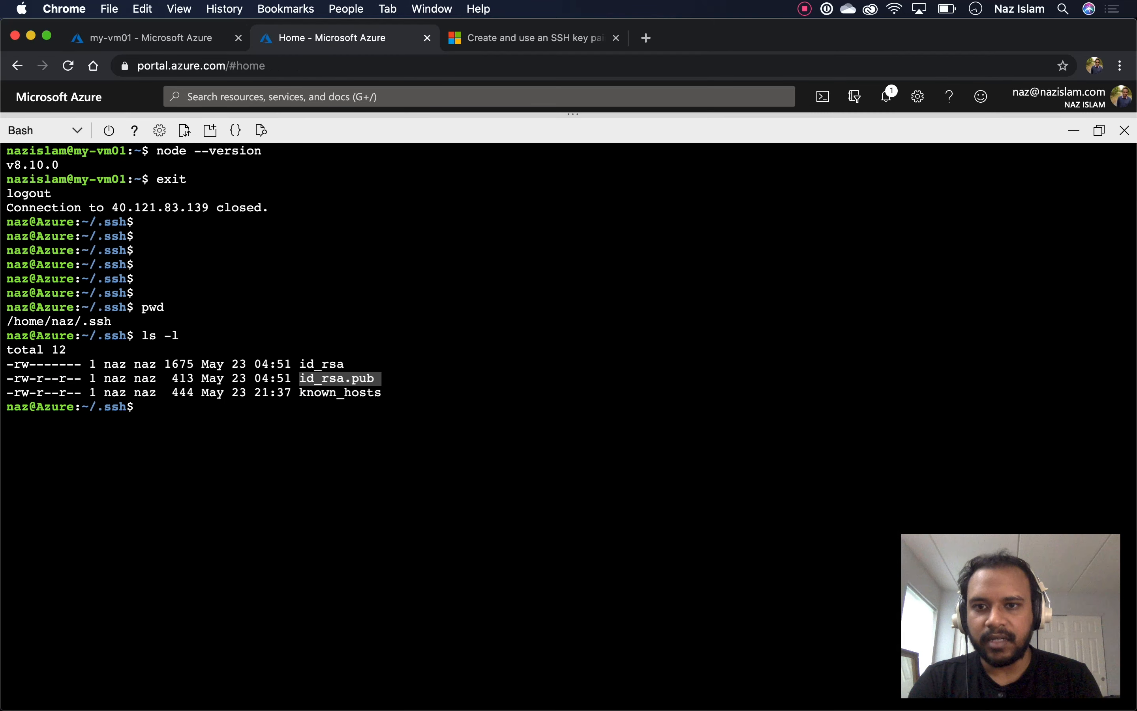
drag(358, 365, 299, 365)
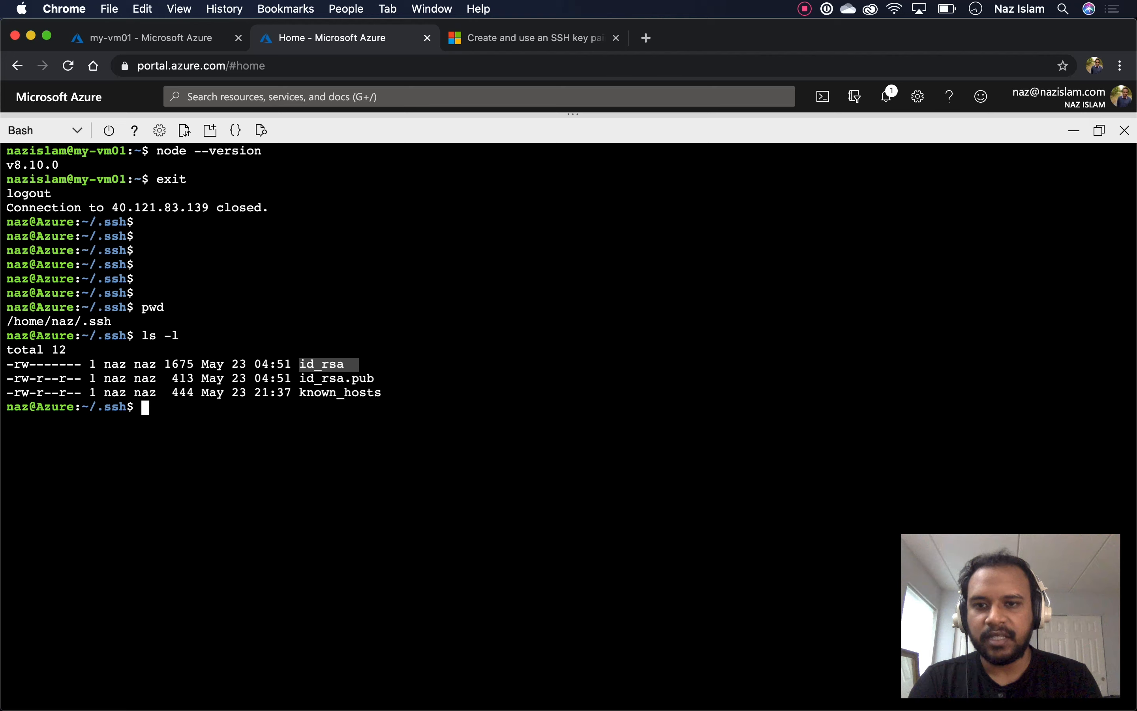
click(299, 365)
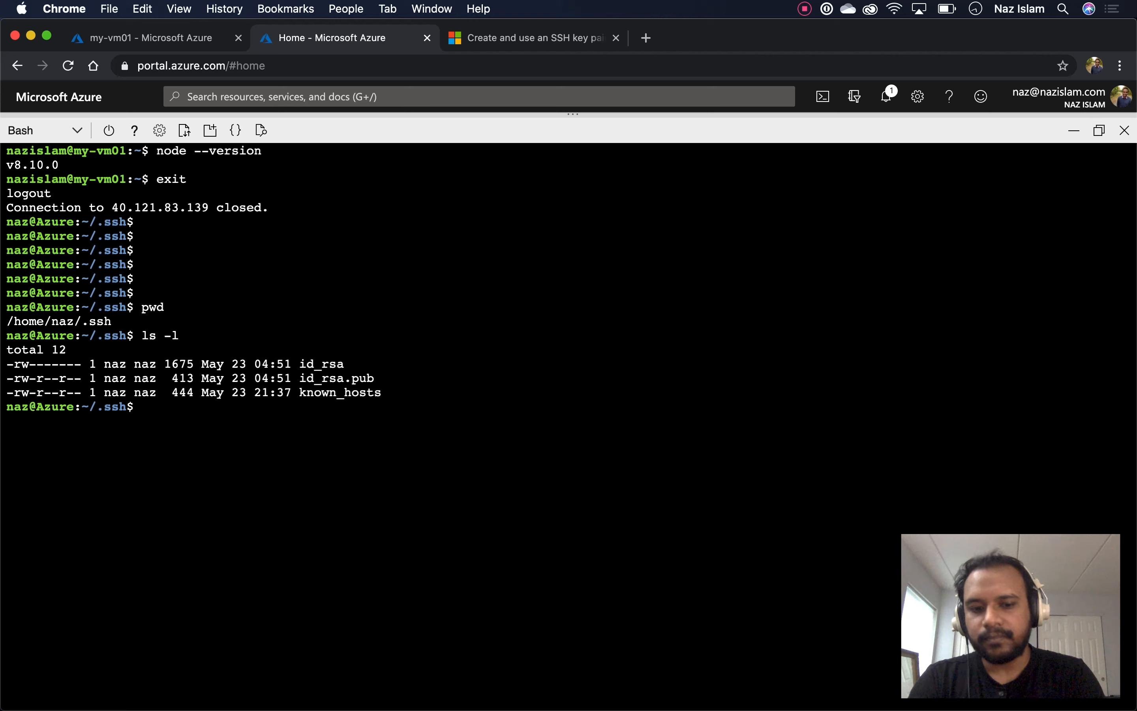
text(cat )
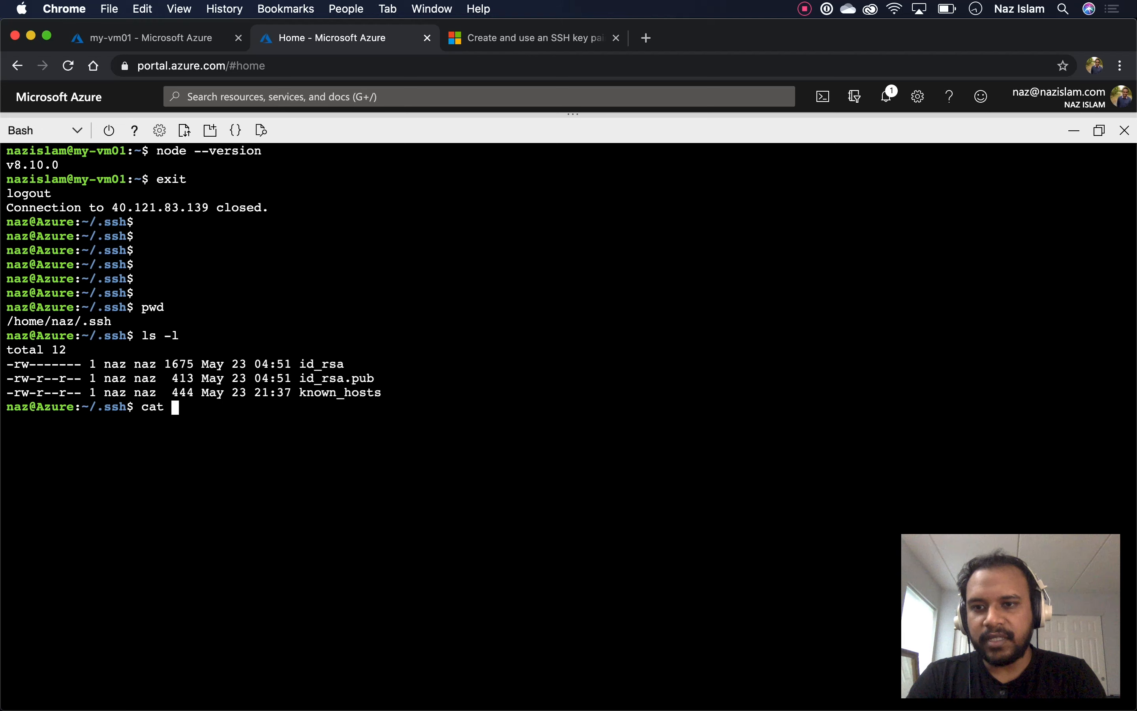
text(id_rsa)
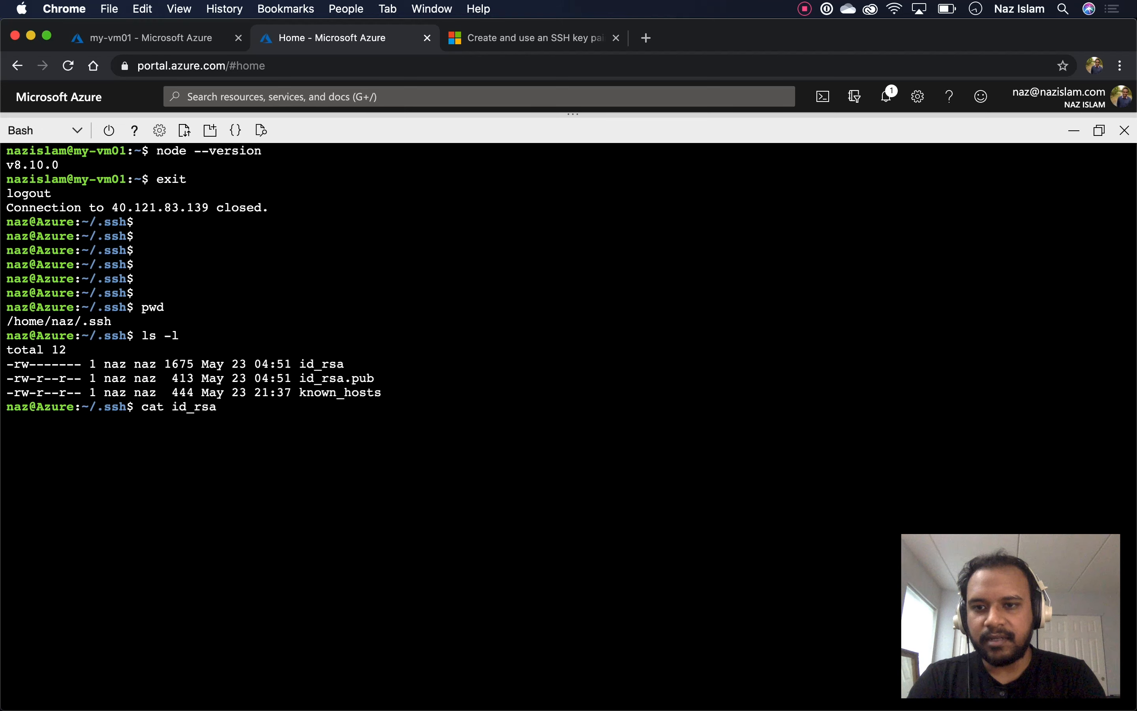
key(Return)
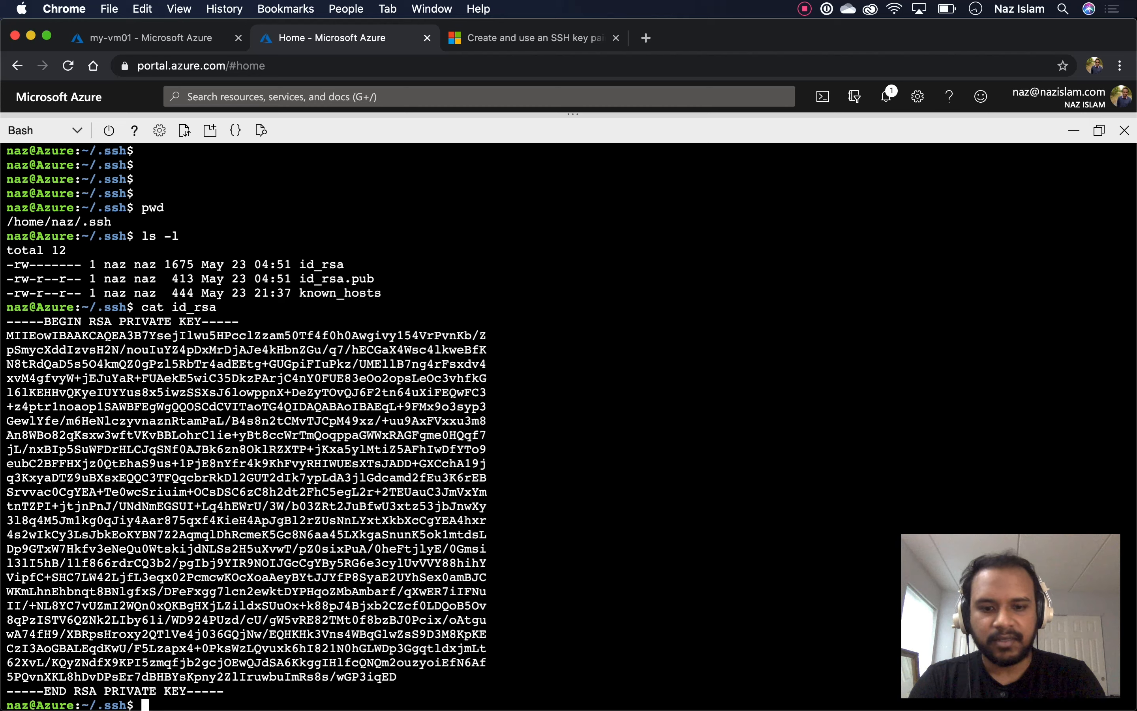
key(super+space)
Launch iTerm2, widen its window, and cd into Documents, allowing folder access
text(iterm)
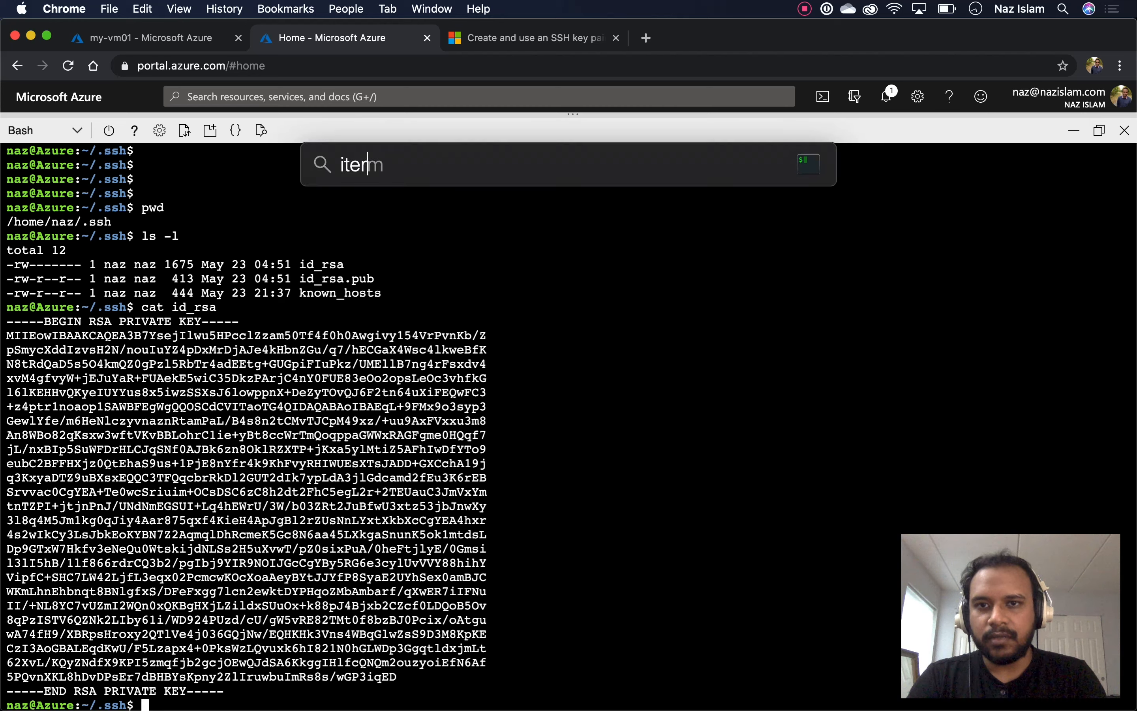
key(Return)
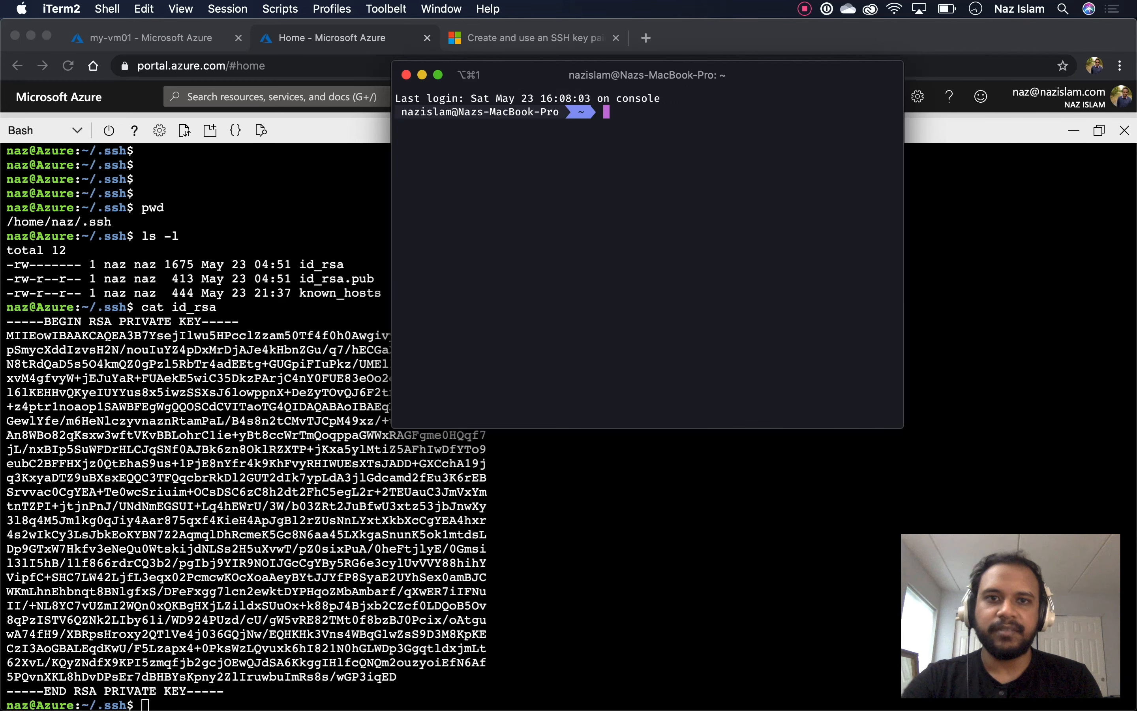
drag(391, 254, 182, 253)
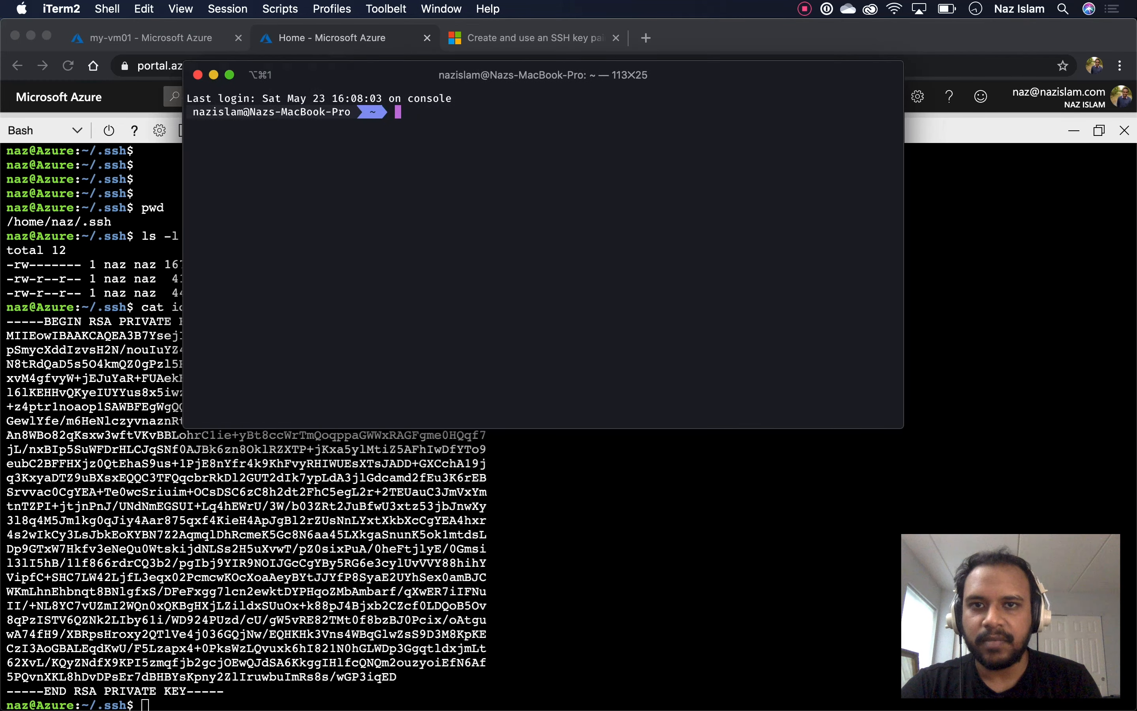
text(cd Documents/)
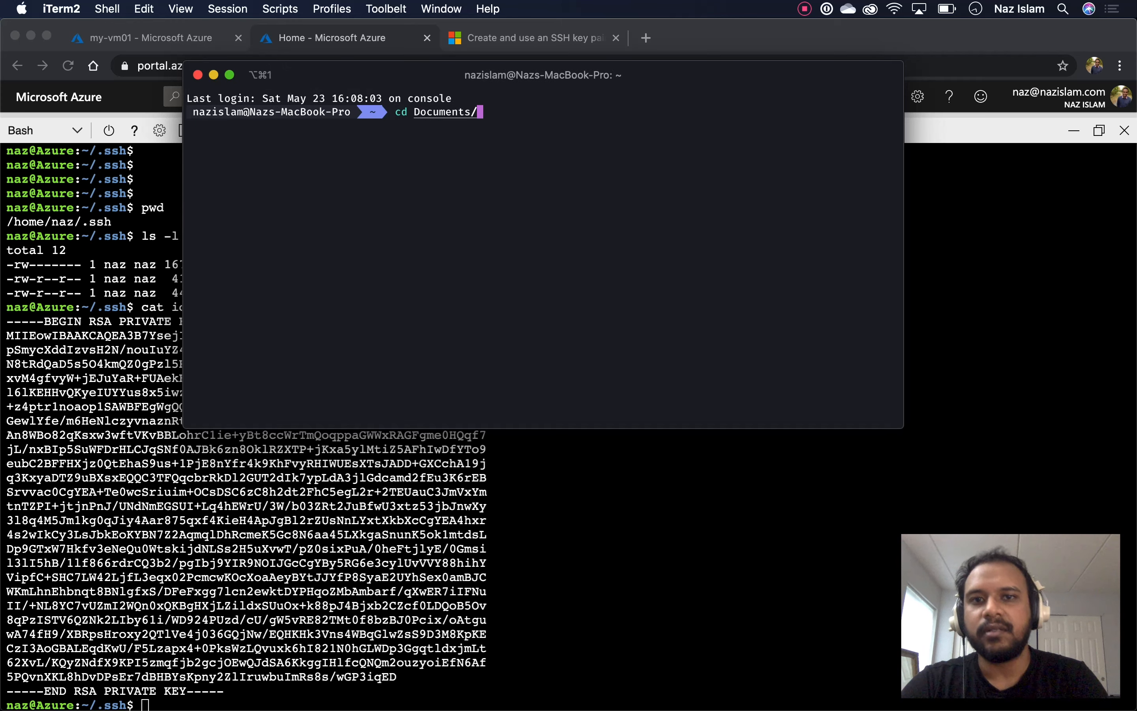
key(Return)
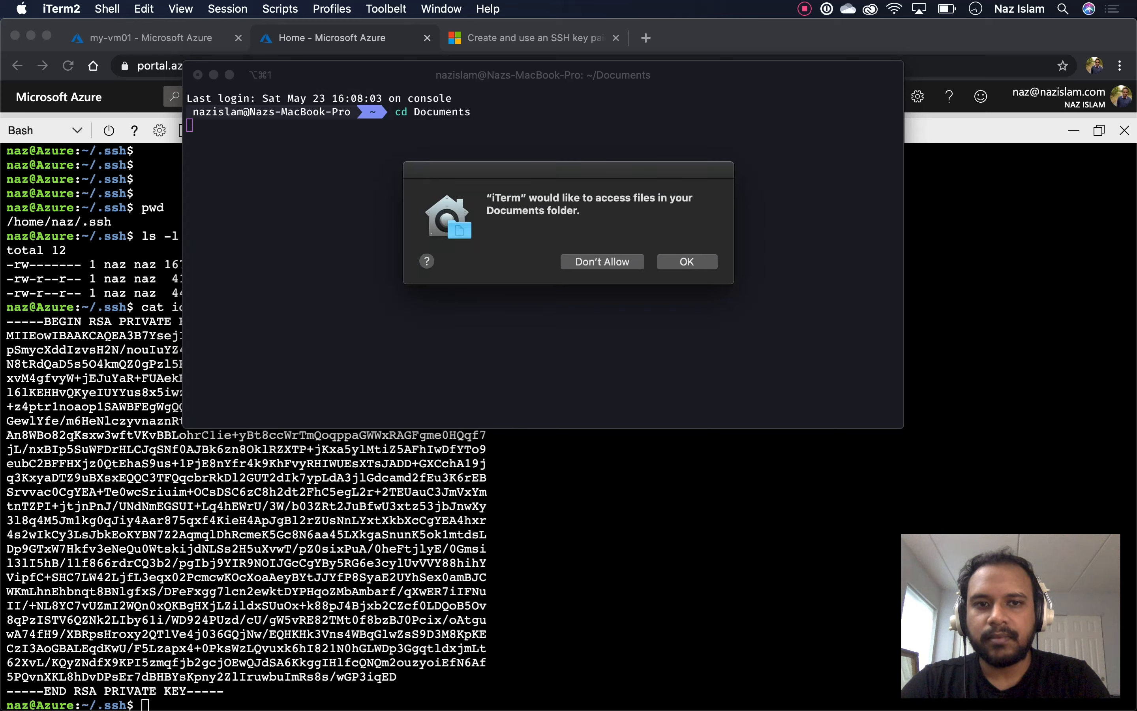
key(Return)
Clear the terminal and start editing a new file named key with vi key
key(Return)
key(Return)
text(clear)
key(Return)
text(ls -l)
key(BackSpace)
key(BackSpace)
key(BackSpace)
key(BackSpace)
key(BackSpace)
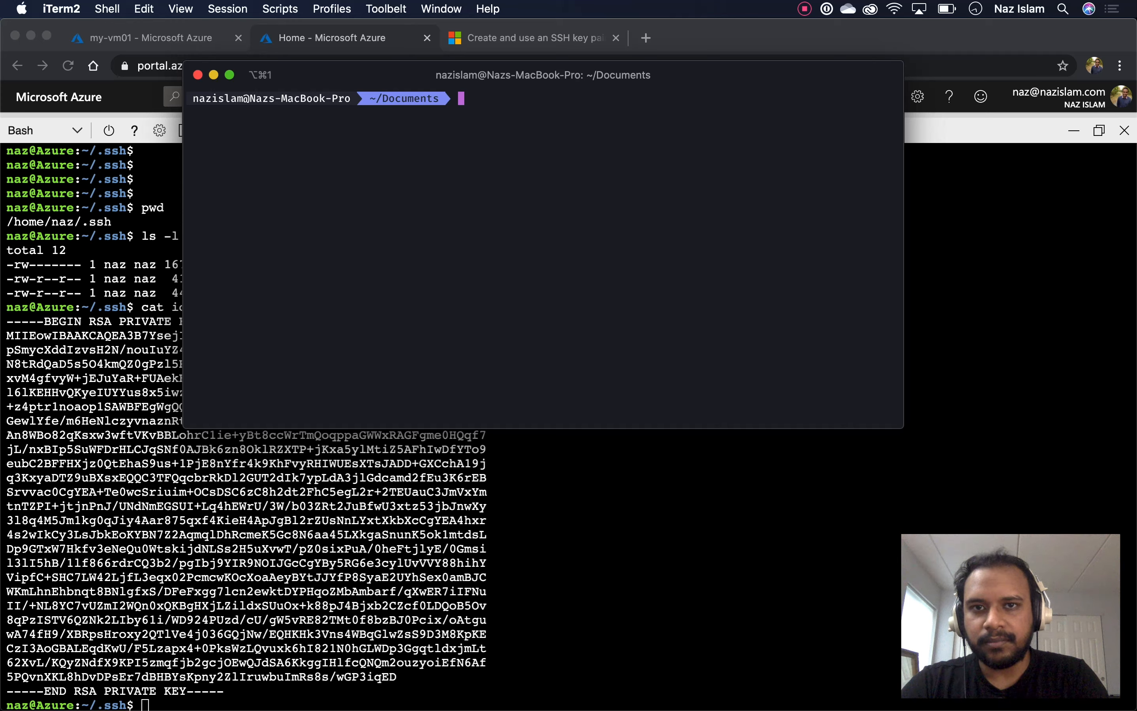
text(vi k)
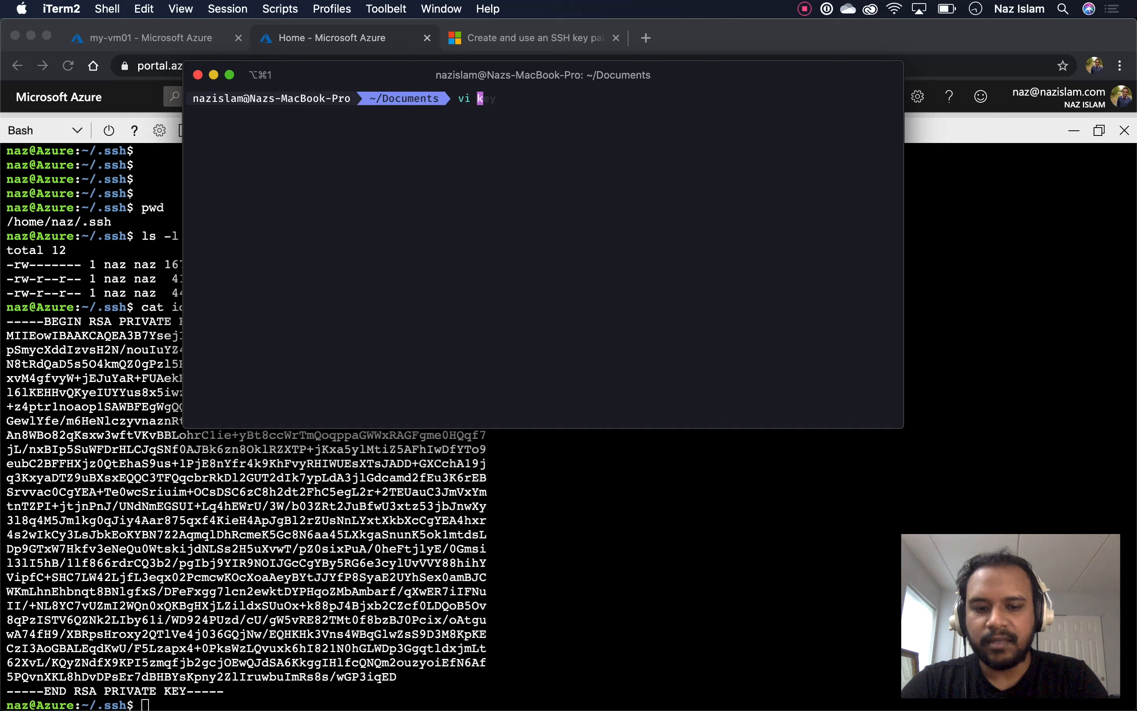
text(ey)
key(Left)
key(Left)
key(Left)
key(Left)
key(Left)
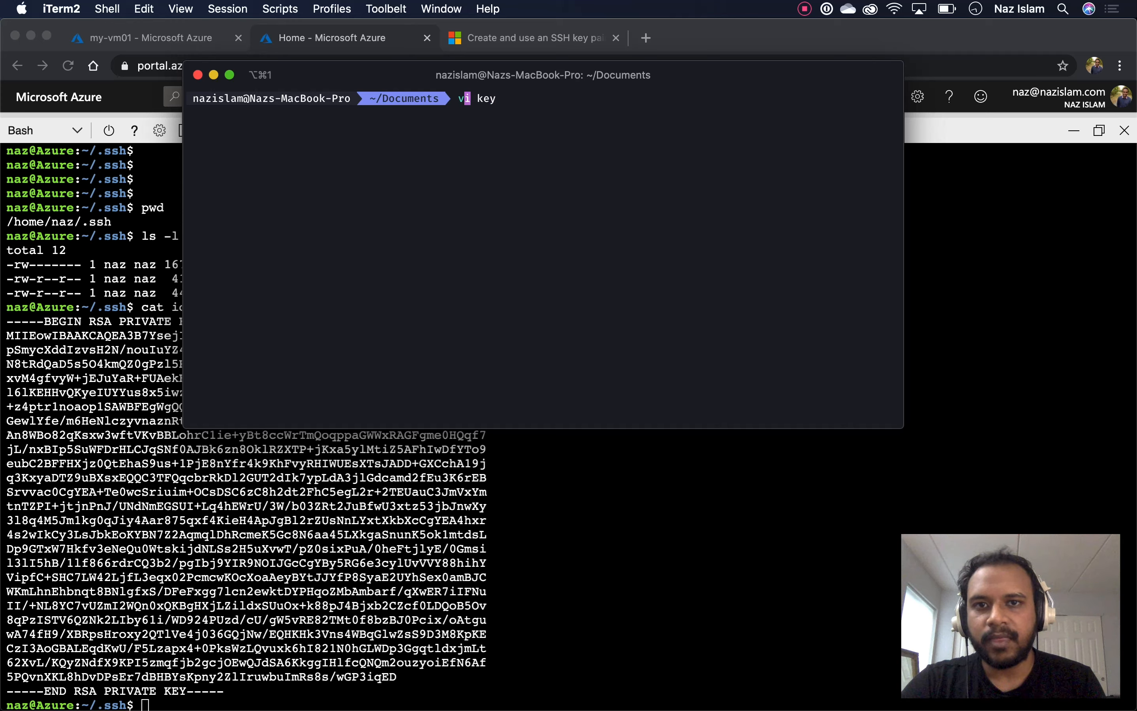
key(Right)
key(Right)
key(Right)
key(Right)
key(Right)
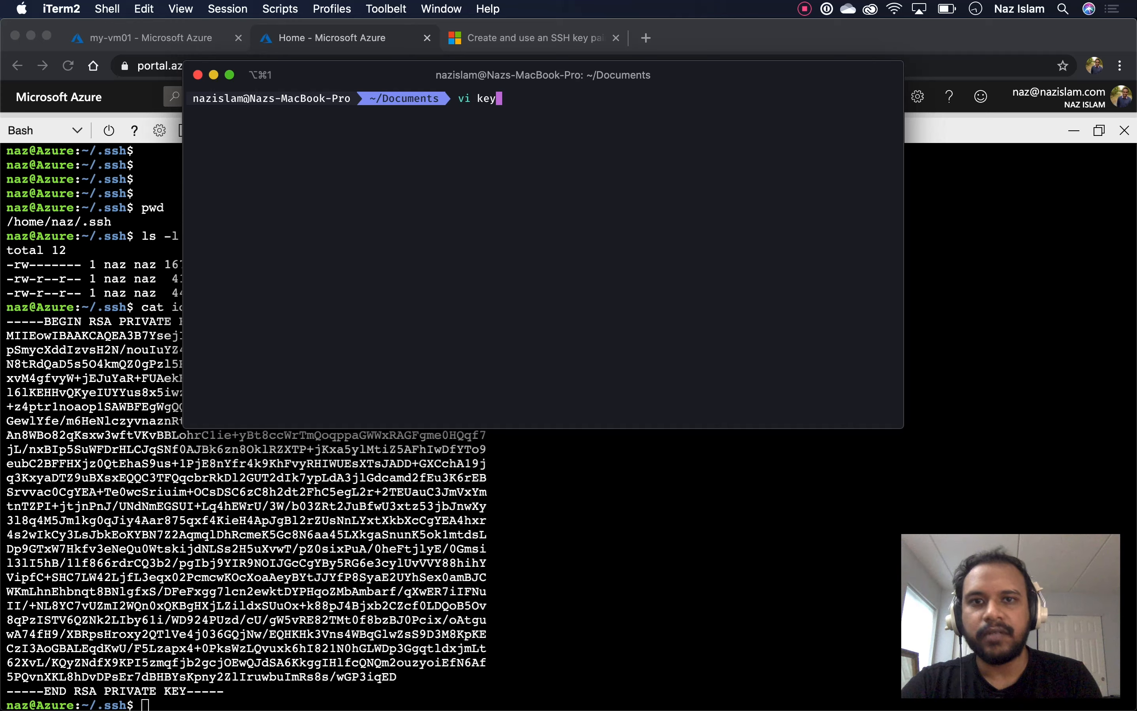
key(Return)
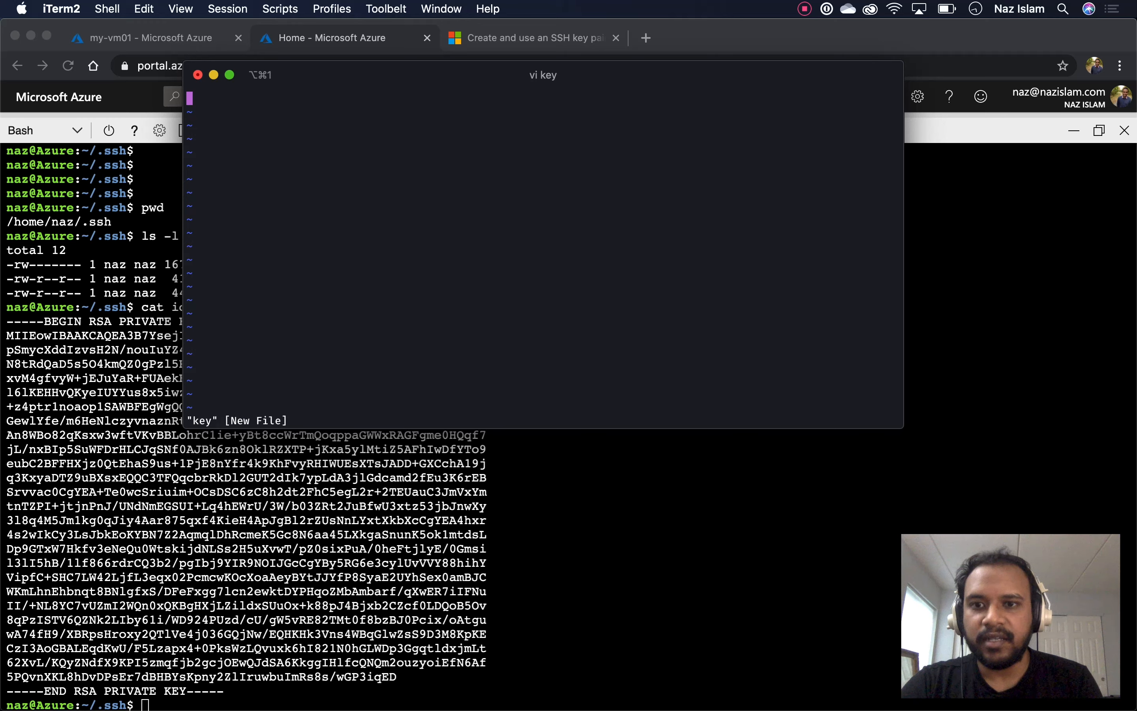
Copy the printed private key text from Cloud Shell and return to iTerm2
key(super+Tab)
drag(229, 691, 6, 322)
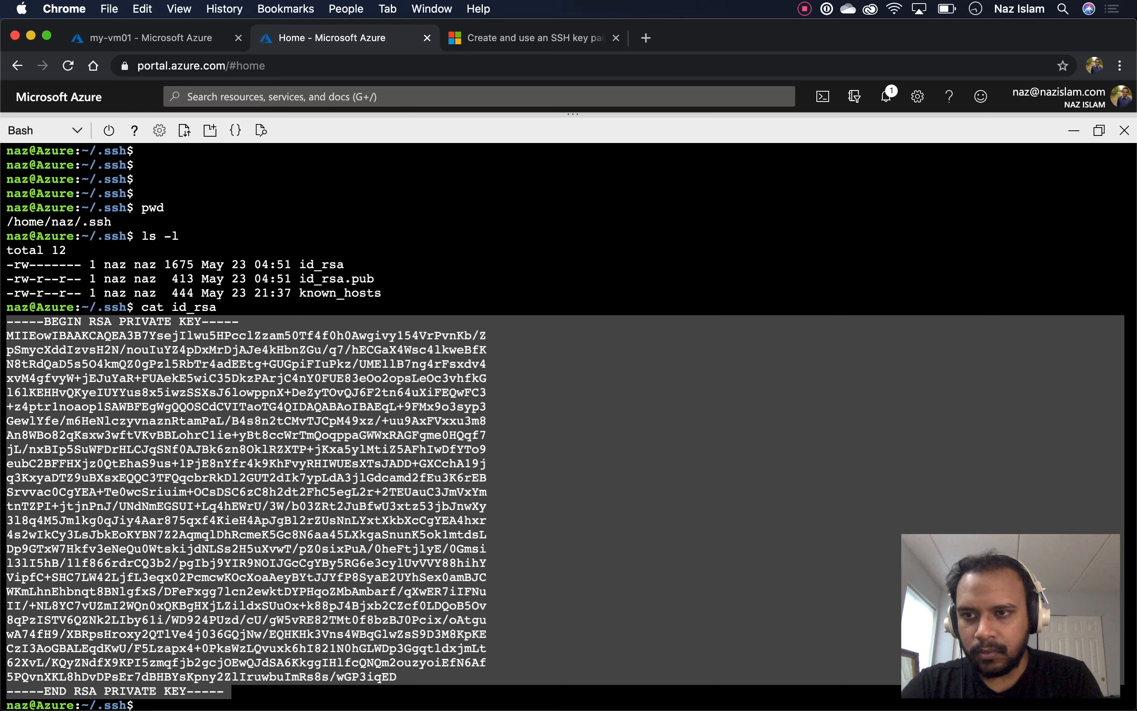
key(super+c)
key(super+Tab)
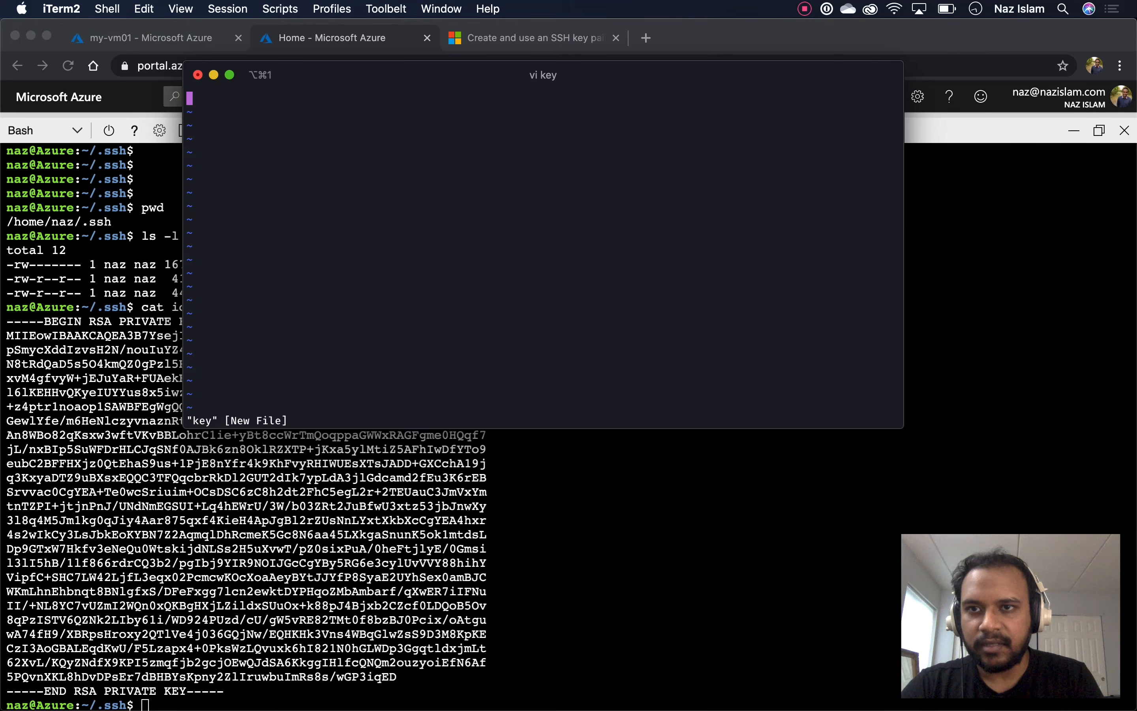
Try pasting the key into vi, then save and quit with :wq
key(i)
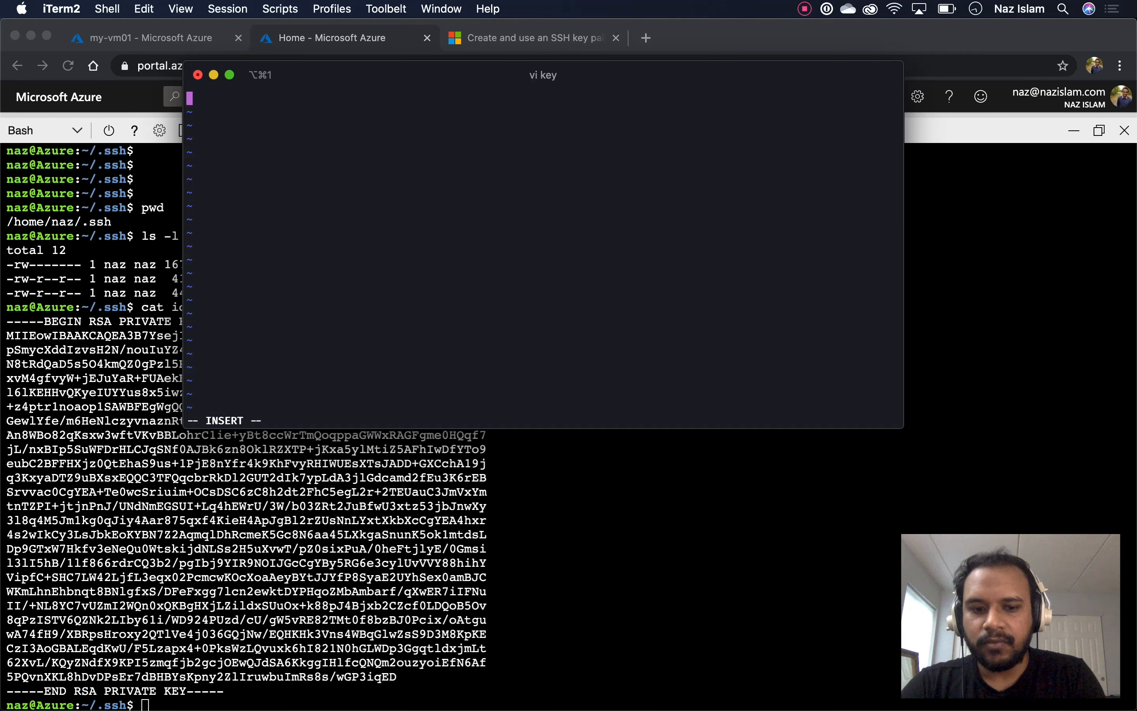
key(Escape)
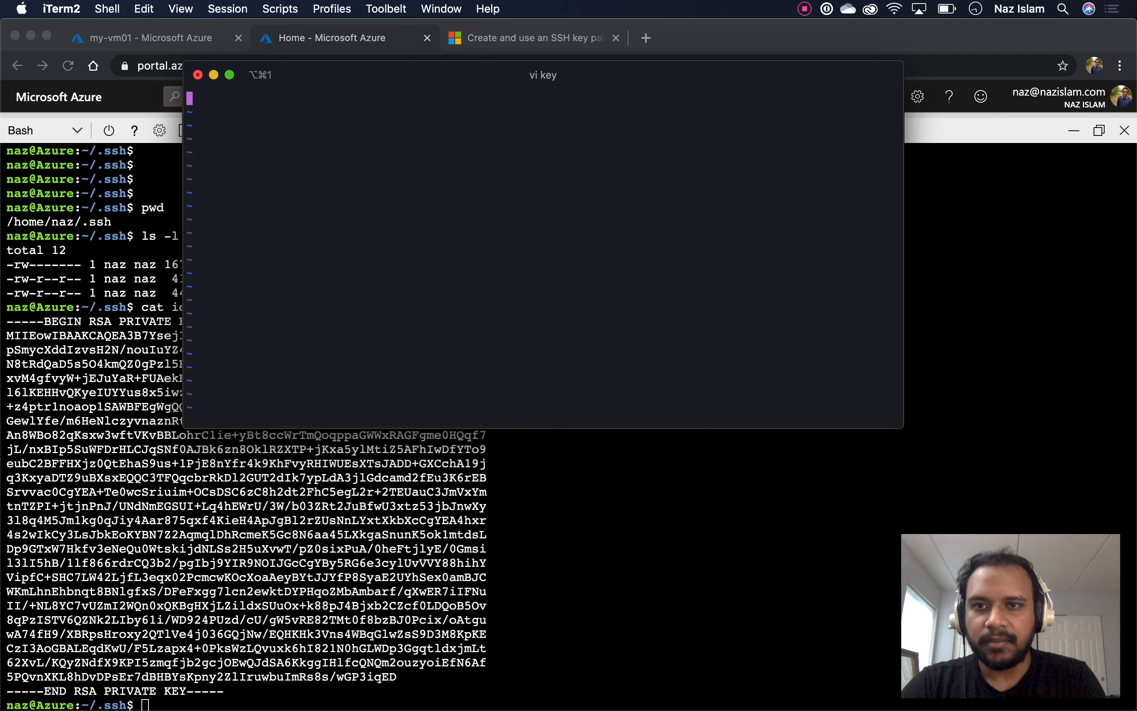
key(i)
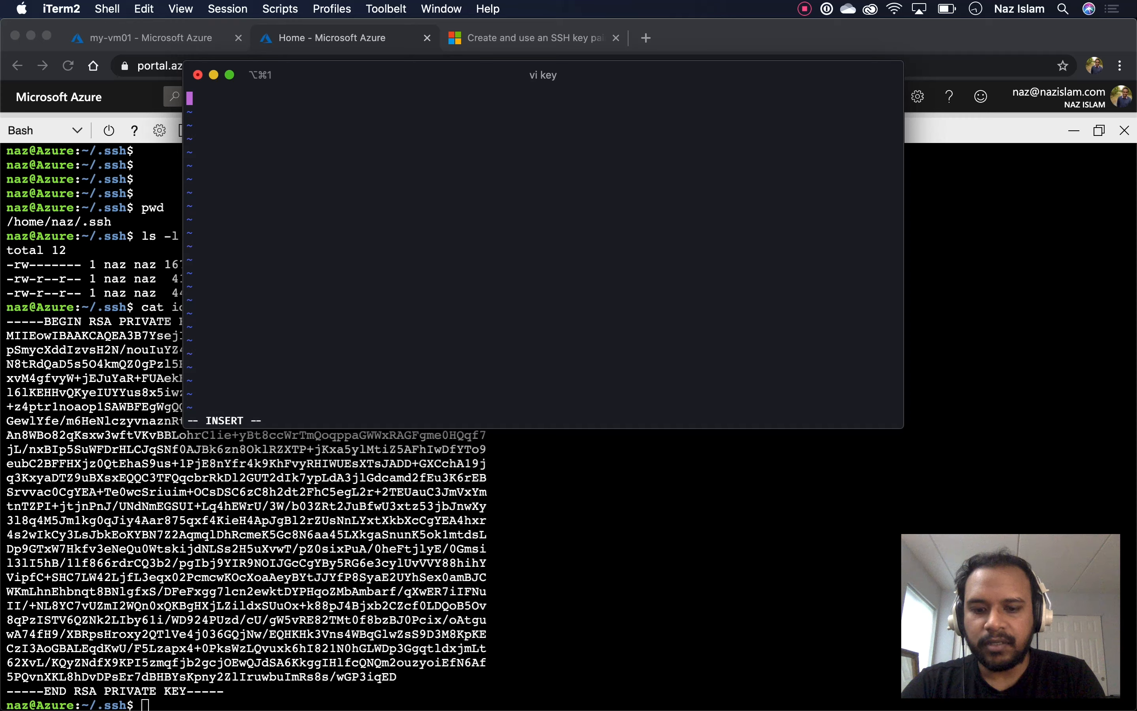
key(Escape)
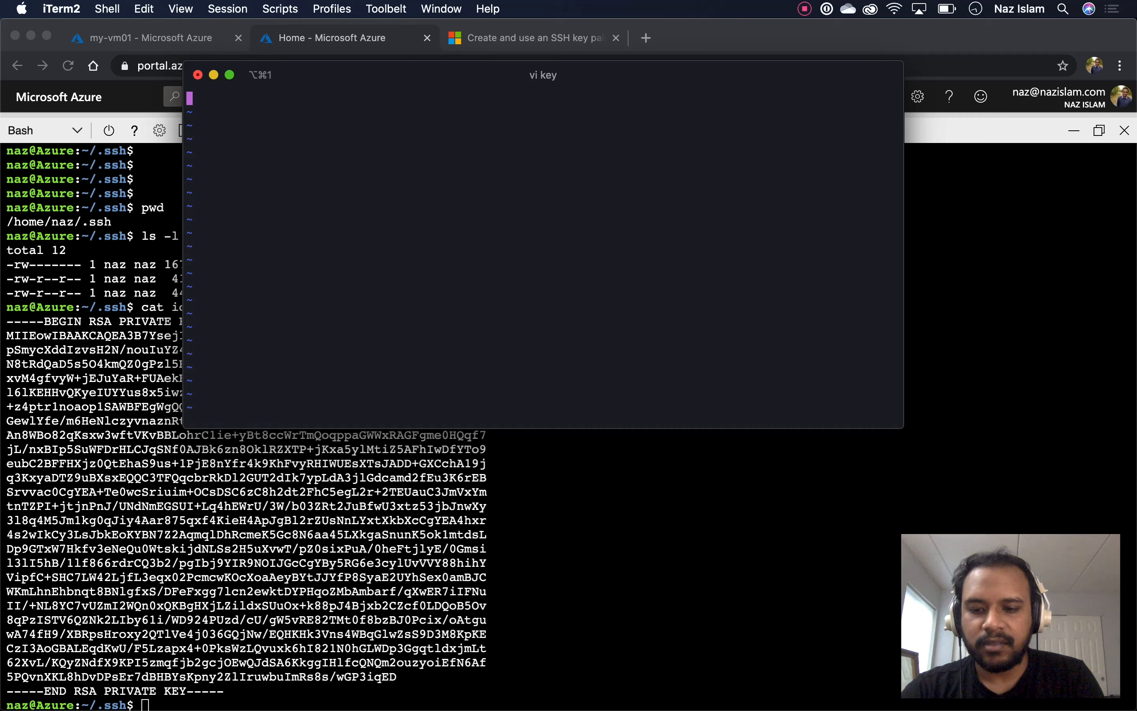
key(shift+v)
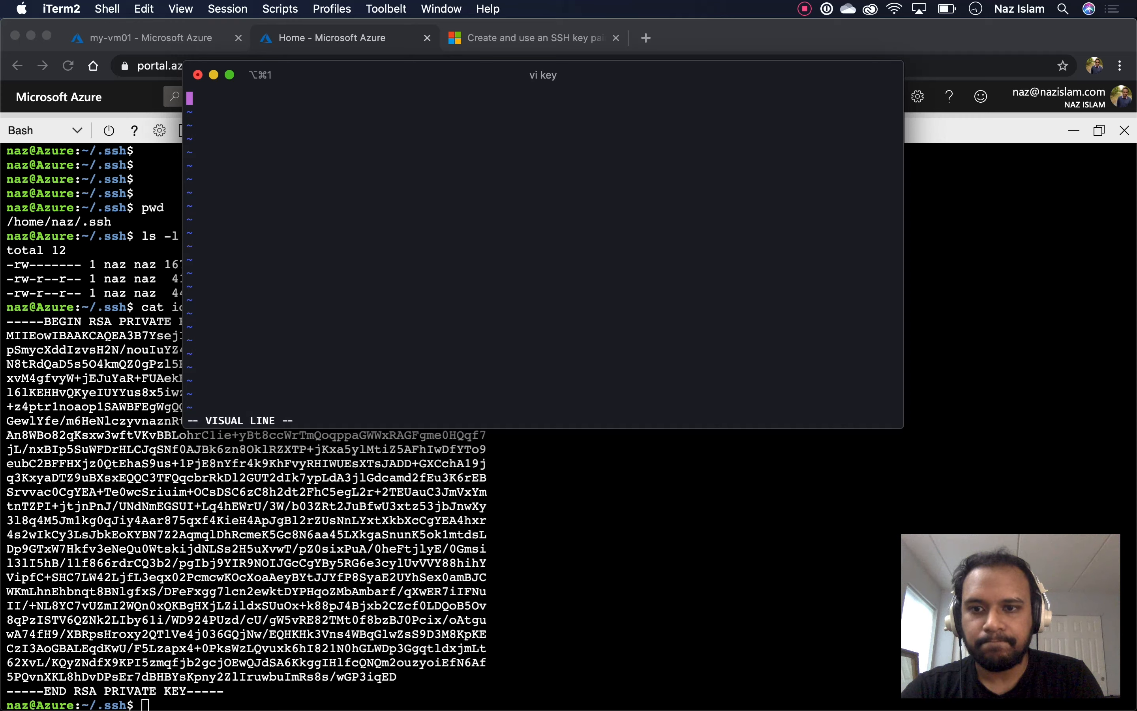
key(p)
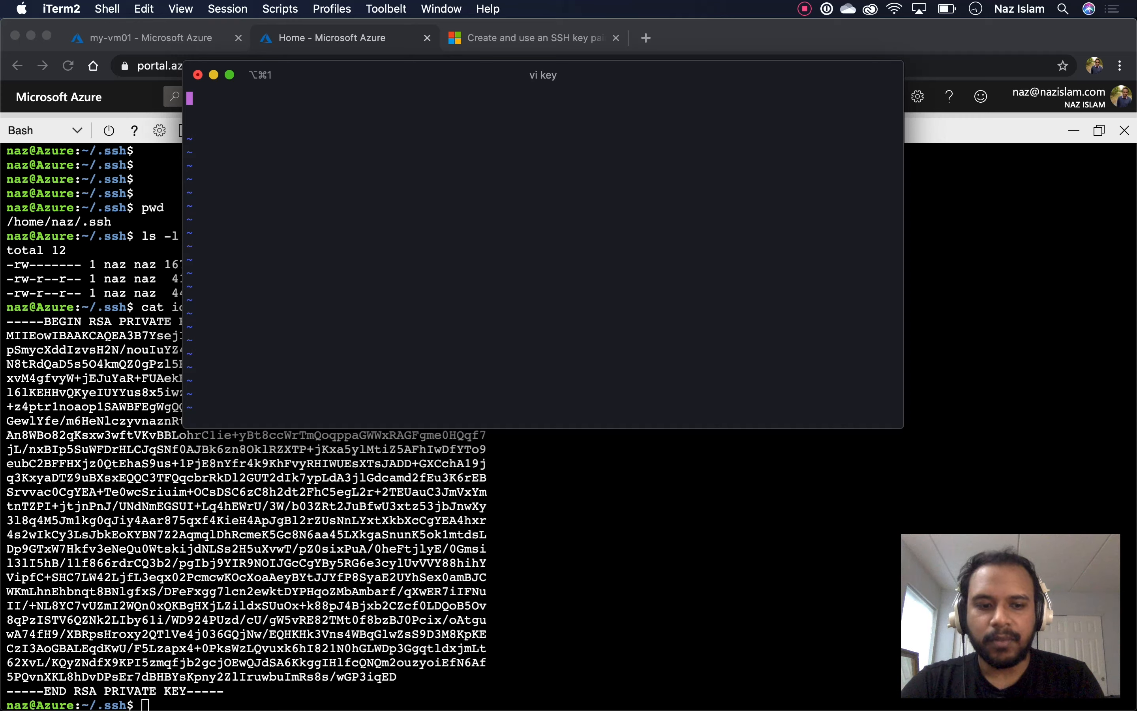
text(:wq)
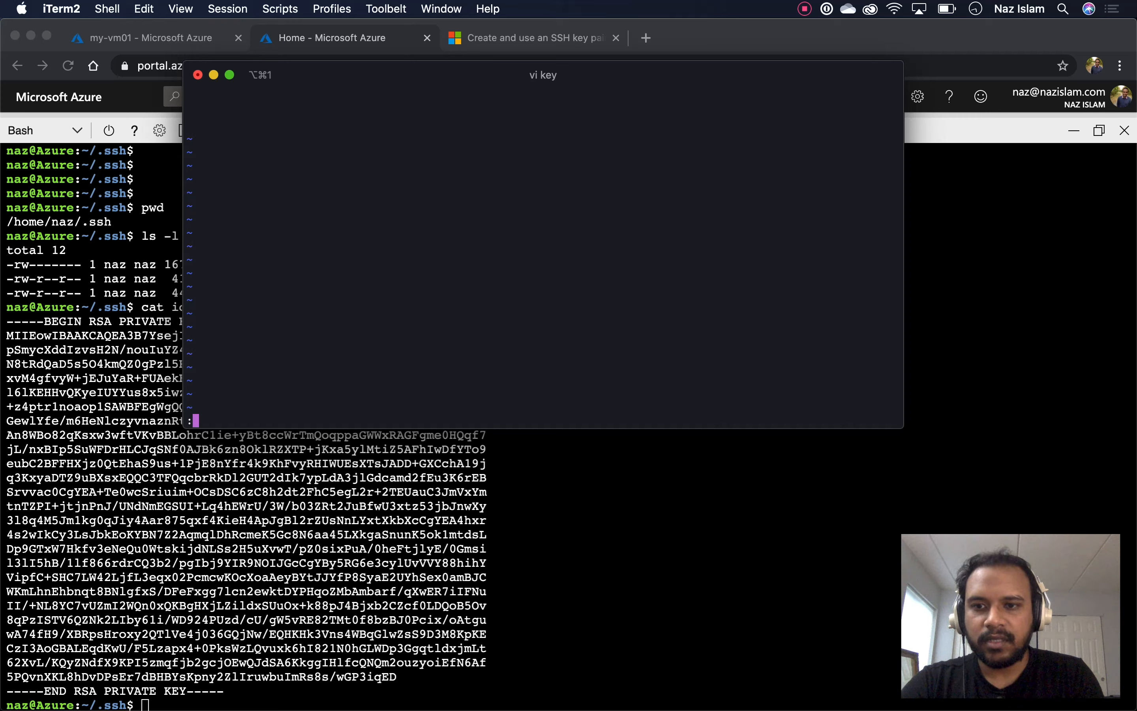
key(Return)
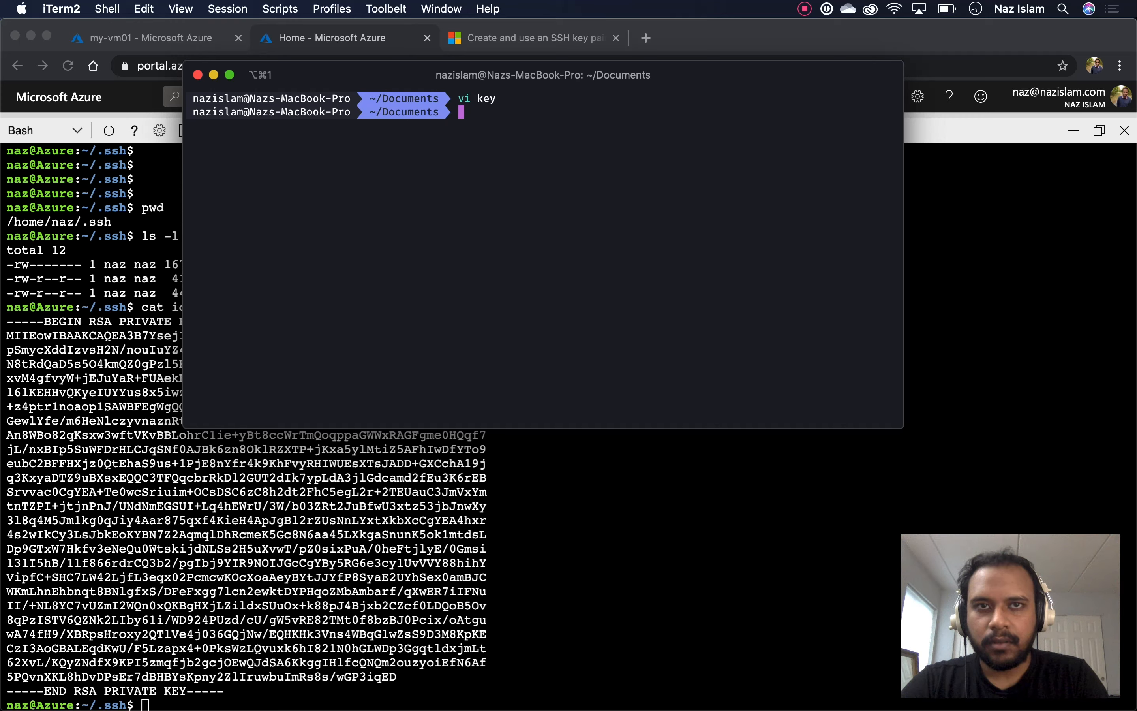
Create an empty file named key and open it in TextEdit
text(touch f)
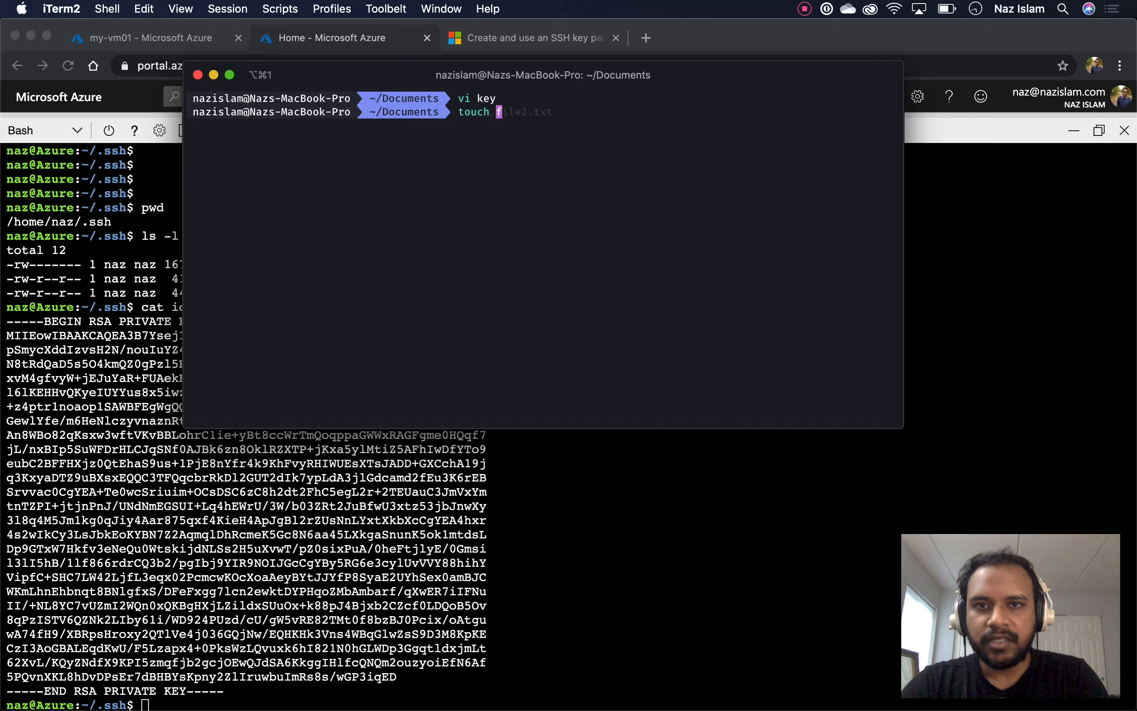
key(BackSpace)
text(key)
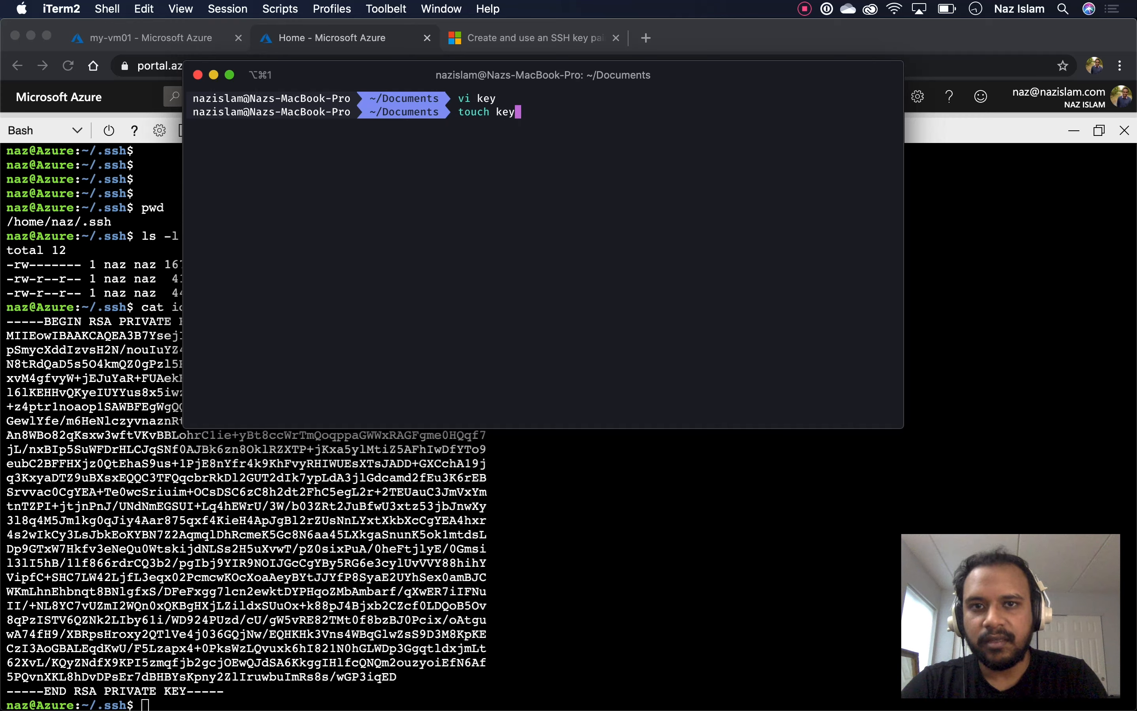
key(Return)
text(open .)
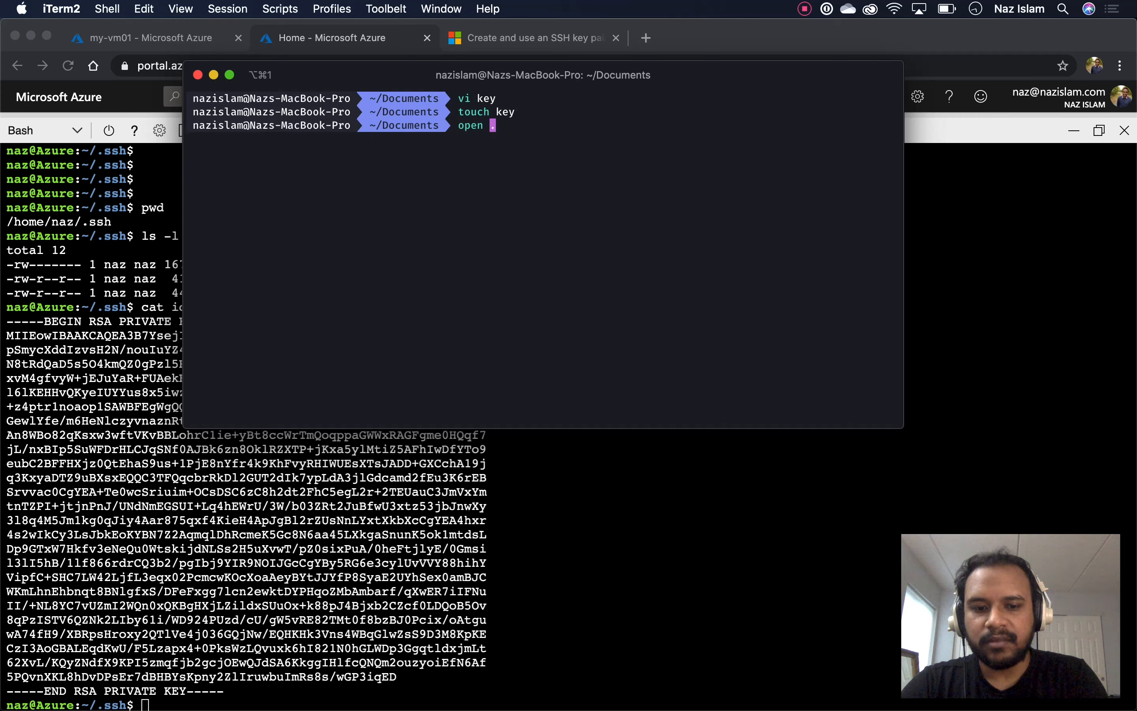
text(key)
key(Return)
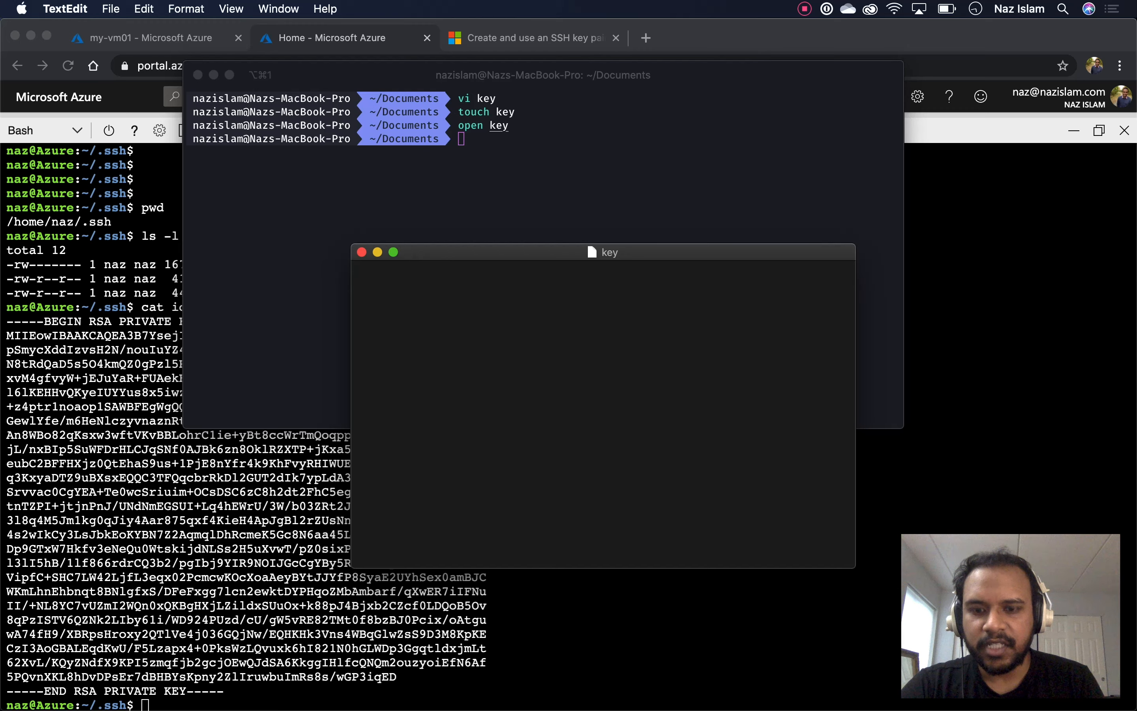
Paste the RSA private key into the key file, save it, and close it
key(super+v)
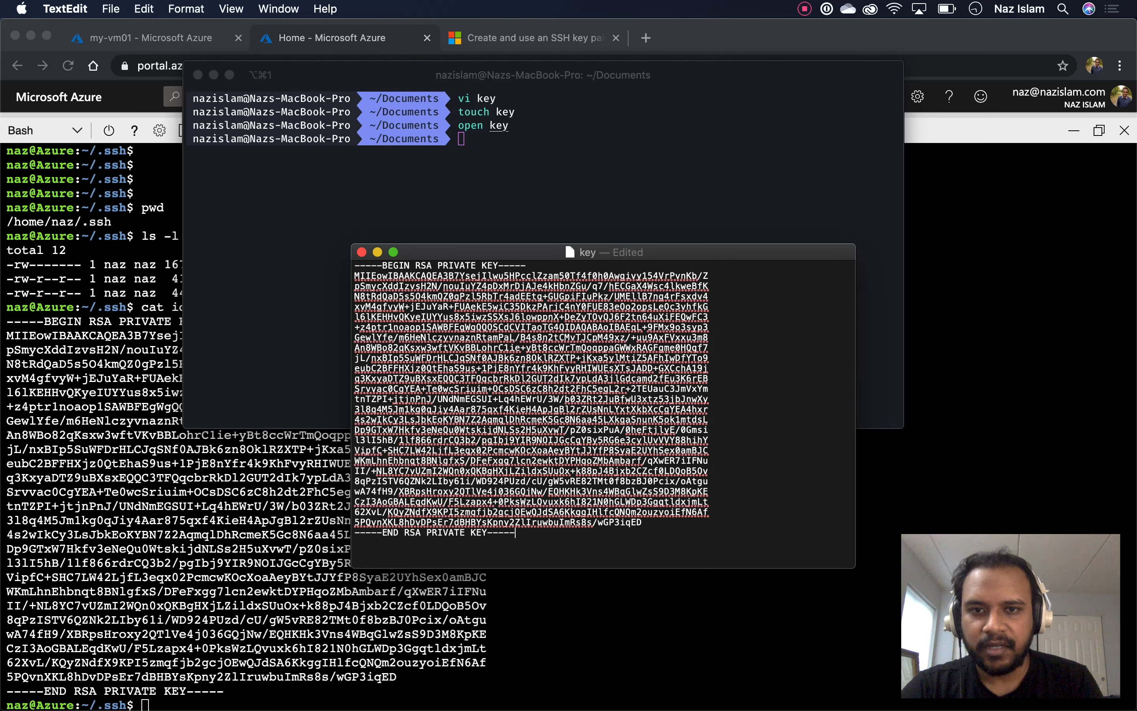
key(super+s)
key(super+w)
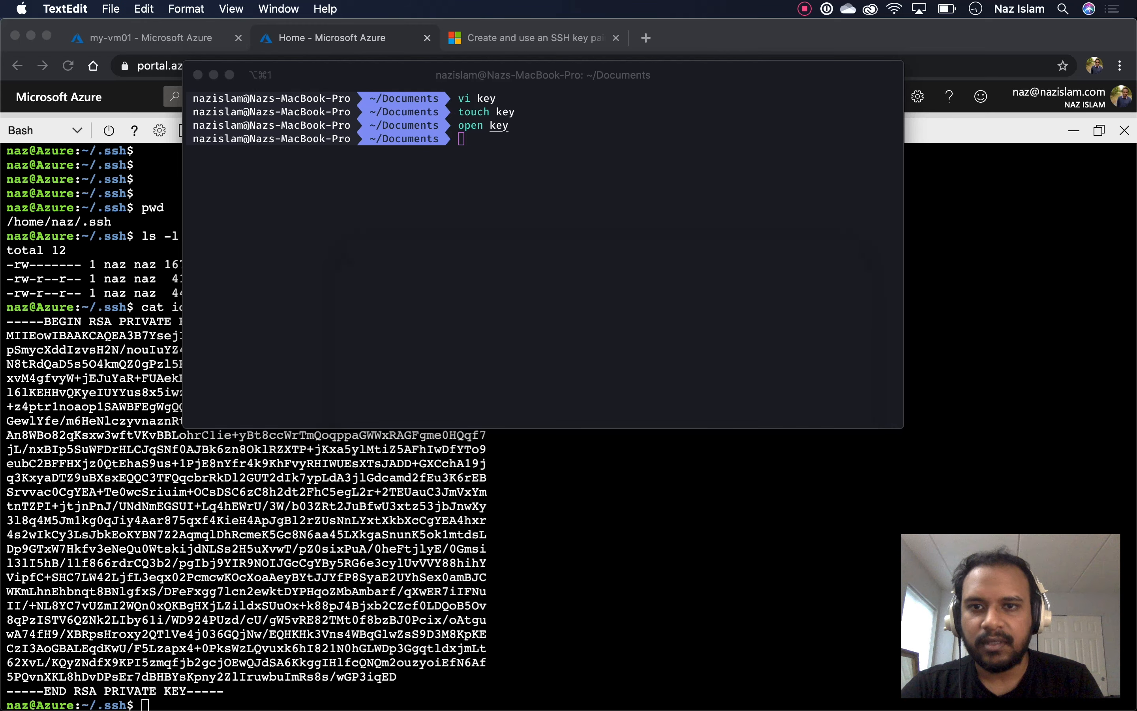
key(super+Tab)
Print the key file's contents with cat key
text(cat n)
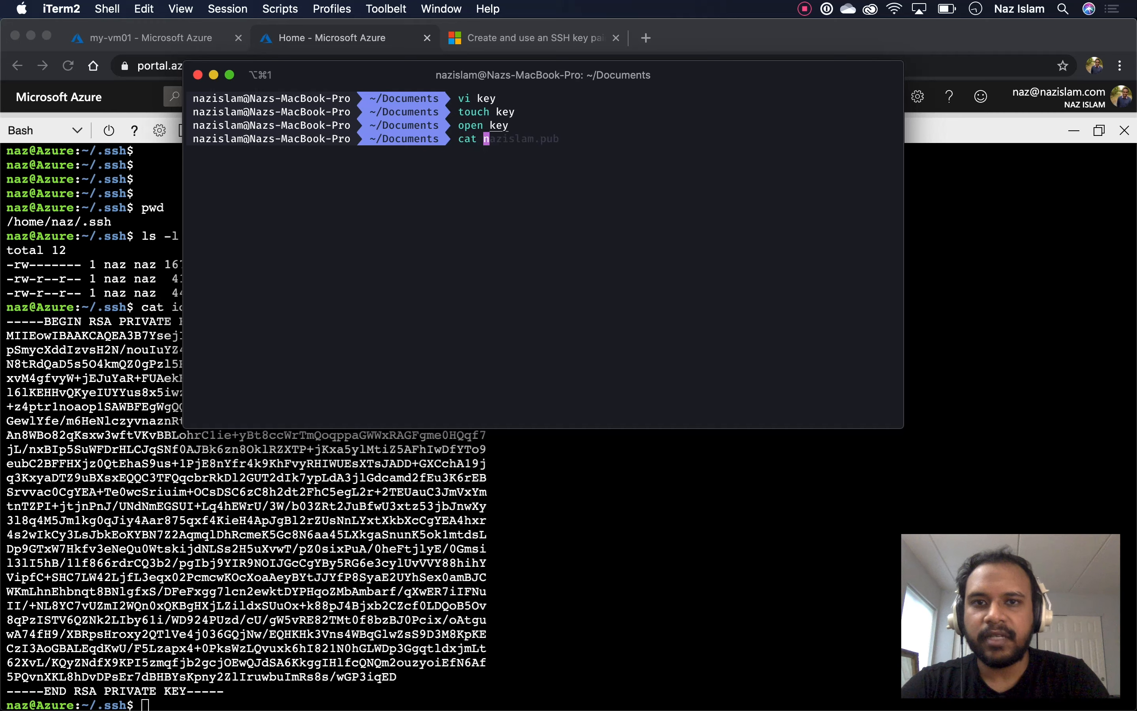
key(BackSpace)
text(key)
key(Return)
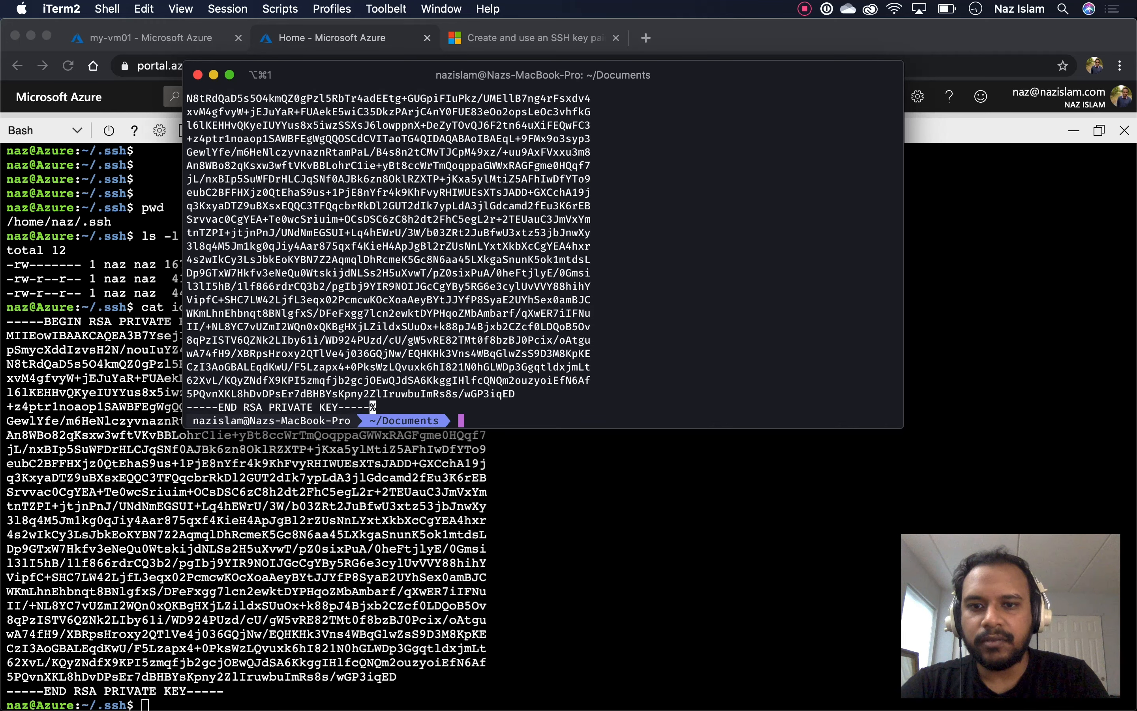
scroll(544, 260, up, 4)
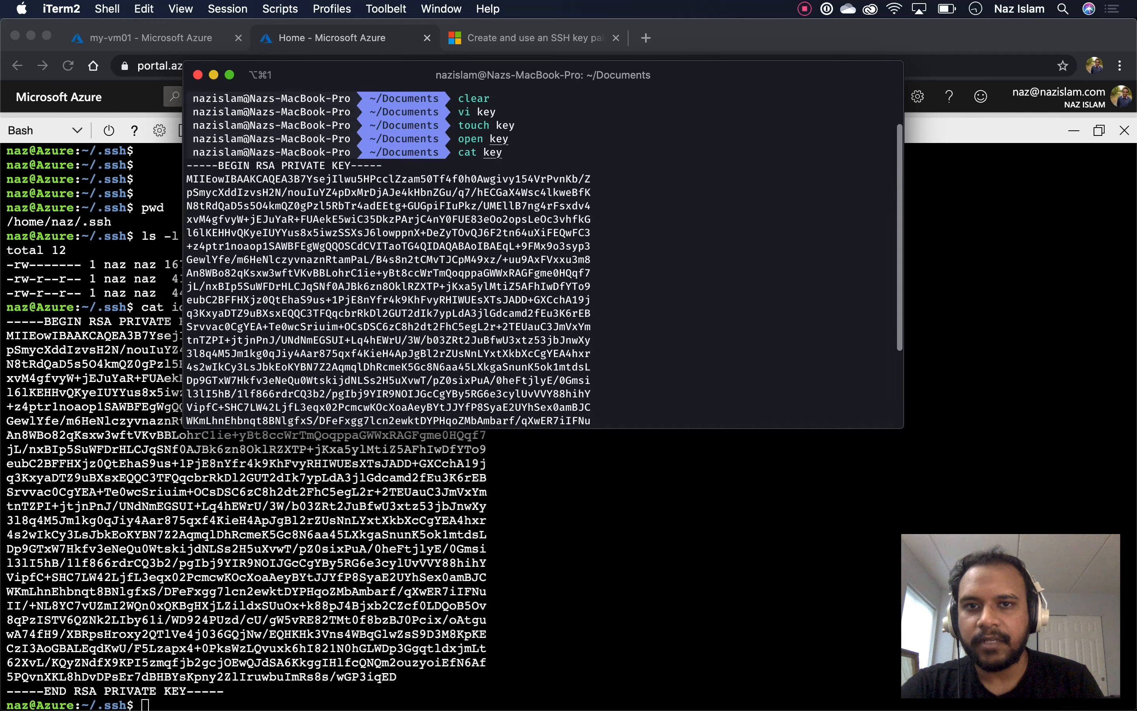
scroll(543, 260, down, 4)
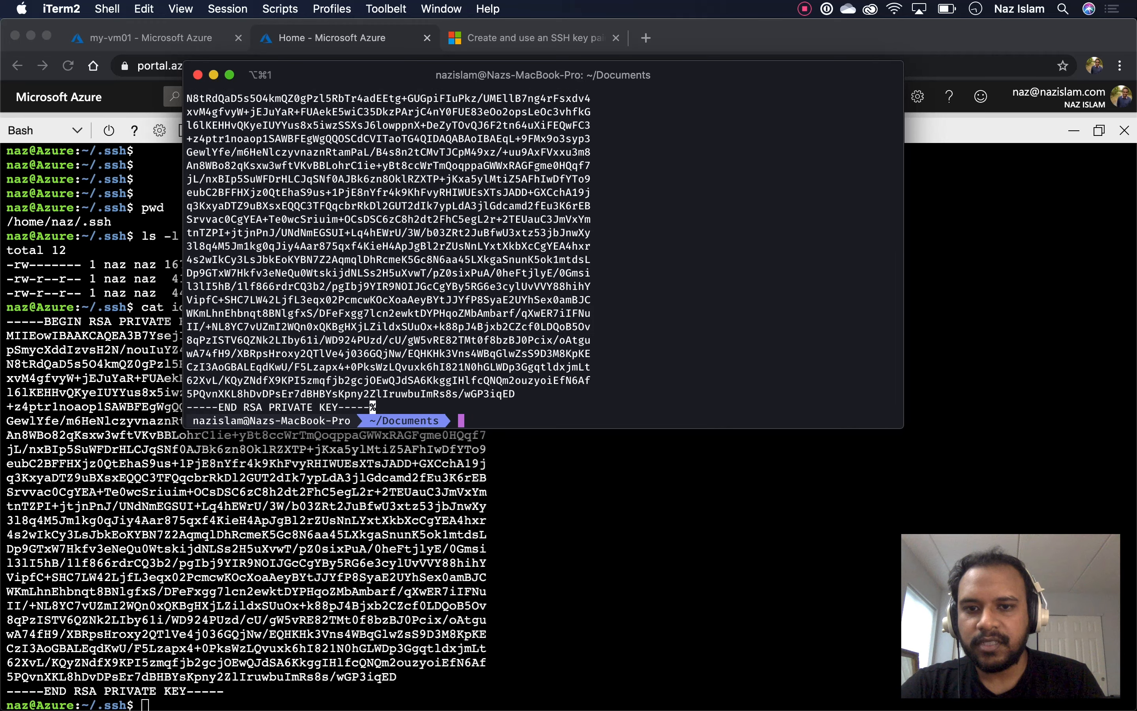
key(Return)
key(Return)
key(Return)
key(Return)
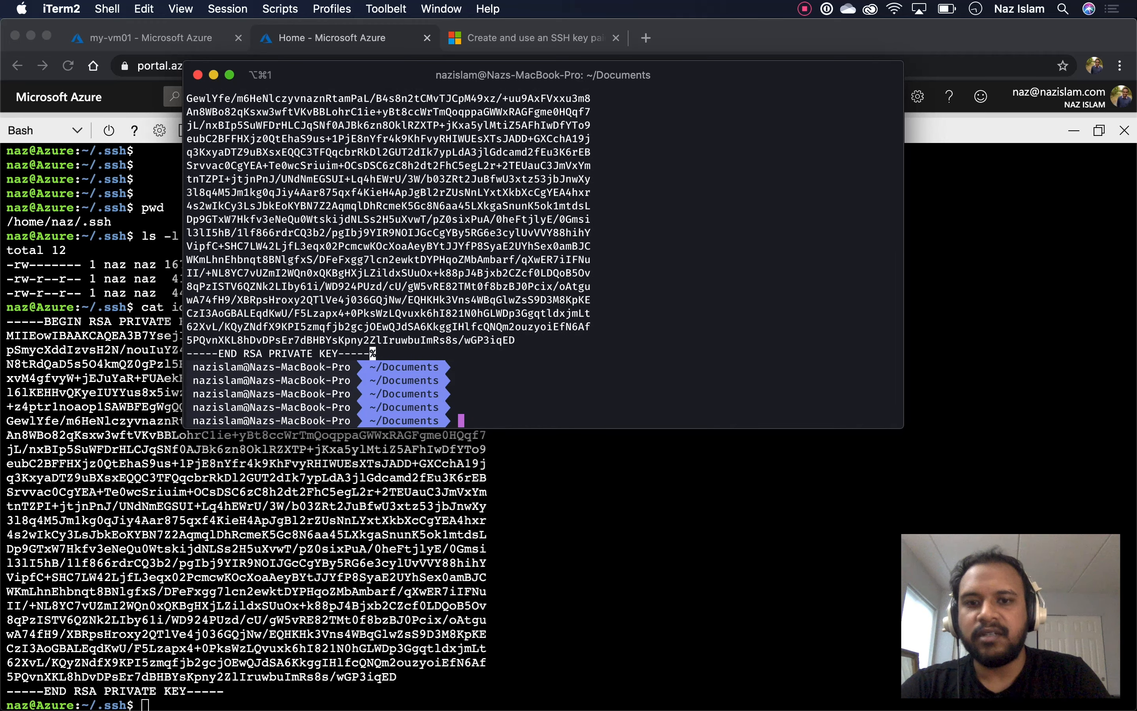
Run ssh -i key to the VM's public IP 40.121.83.139, copied from the portal
text(ssh )
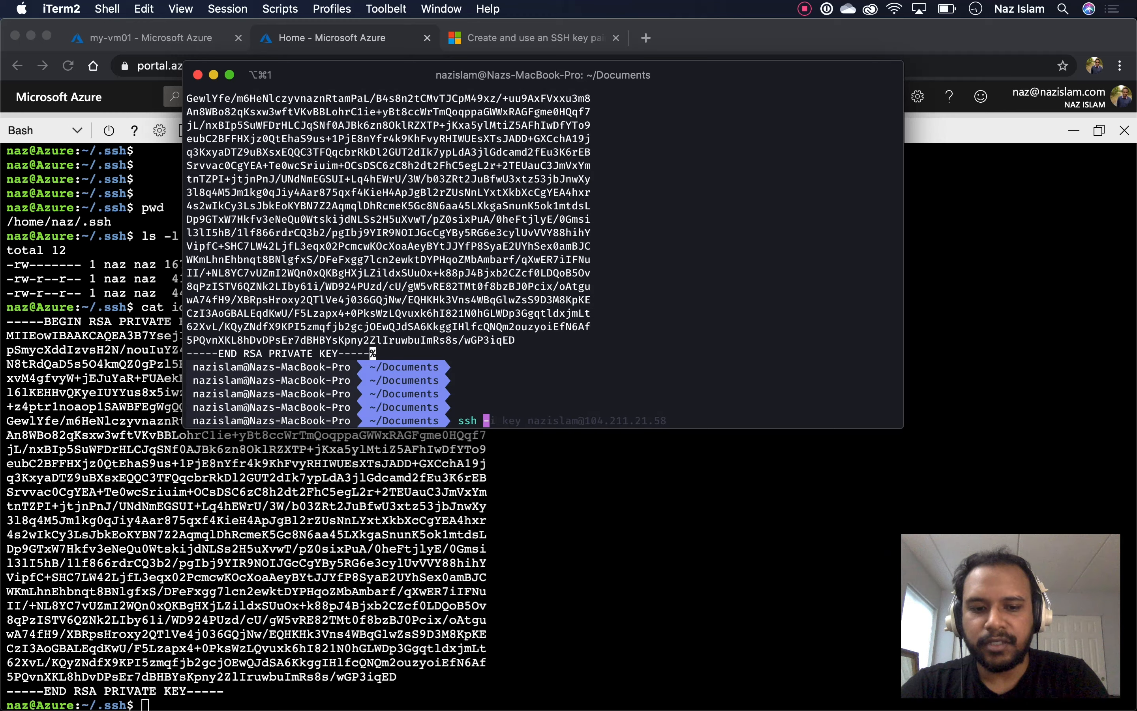
text(-i key)
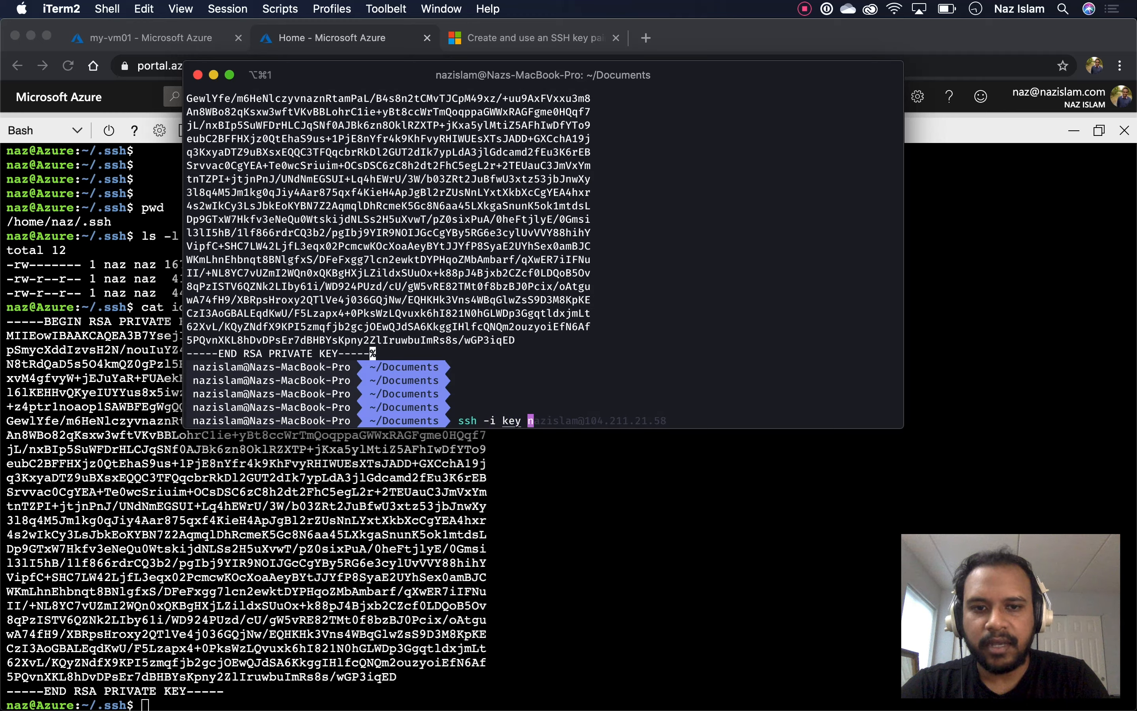
key(super+Tab)
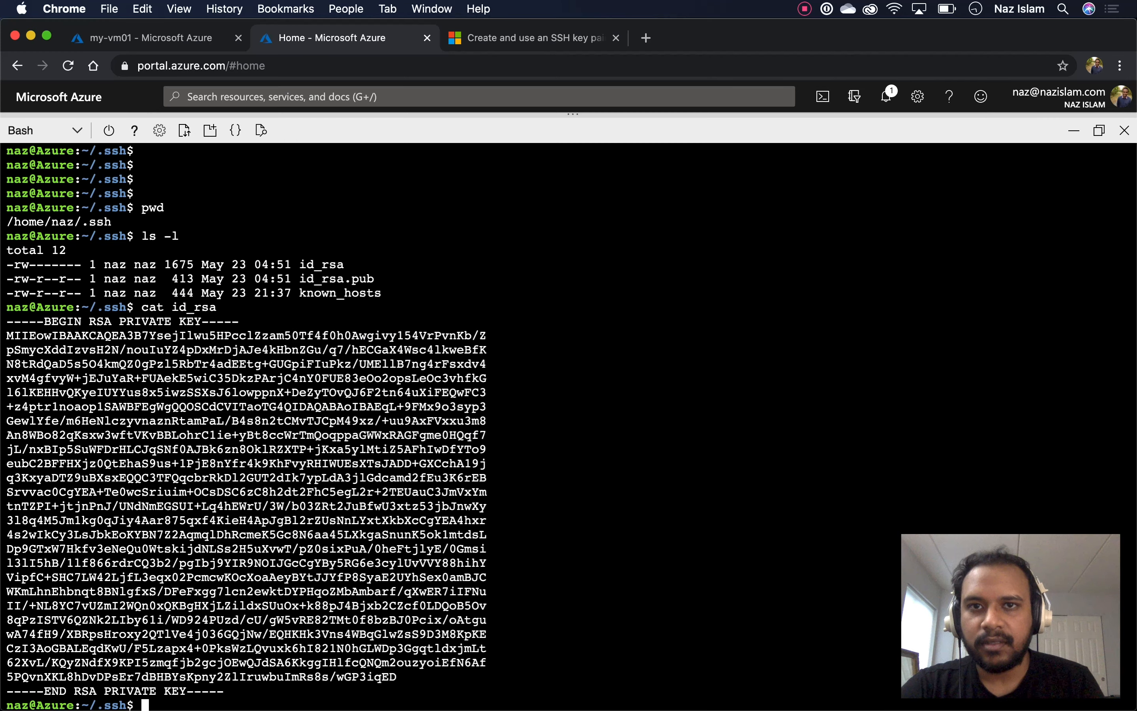
key(ctrl+shift+Tab)
key(super+c)
key(super+Tab)
key(super+Tab)
key(super+Tab)
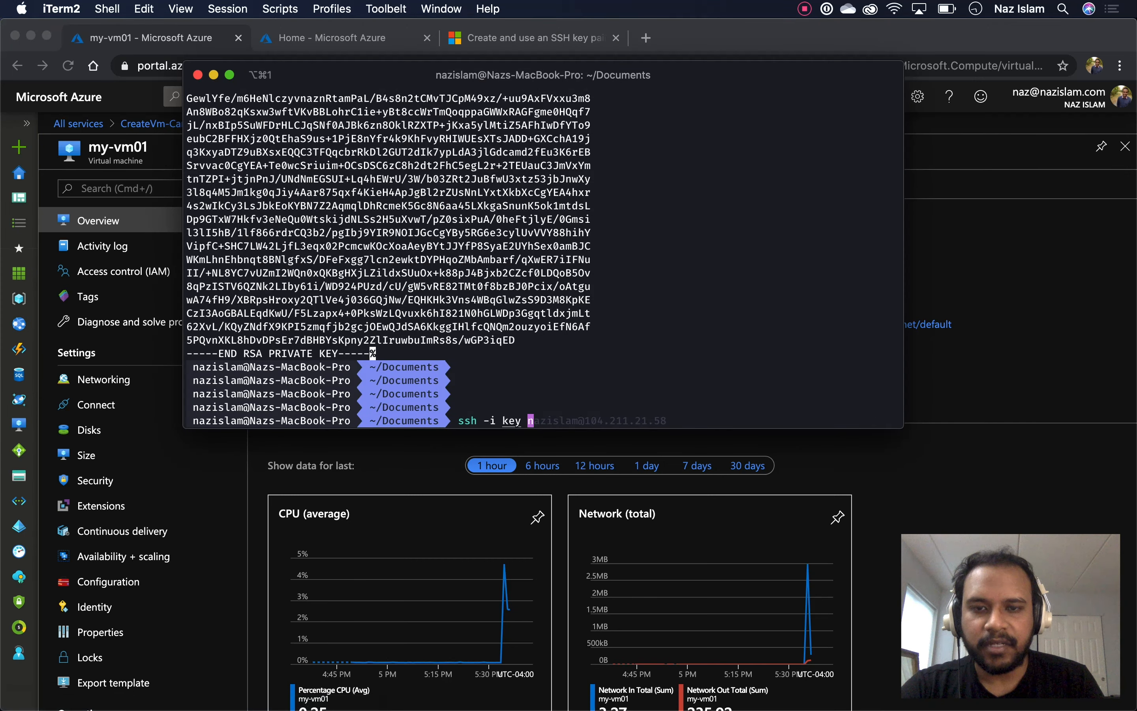
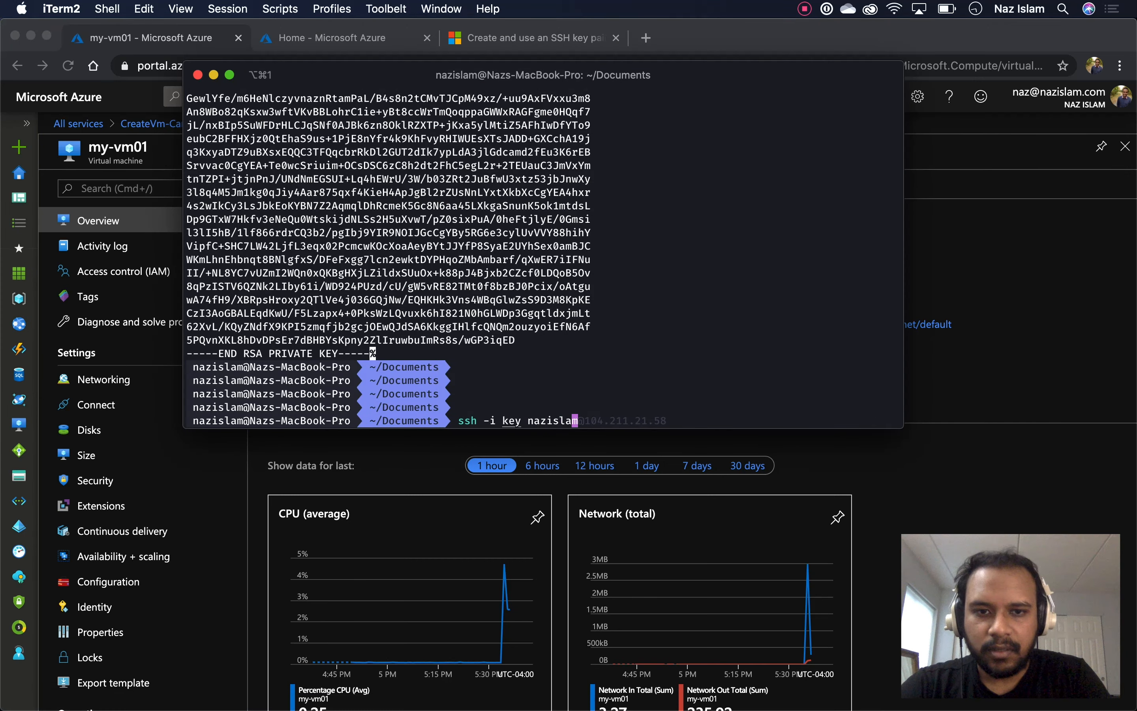
text(m@)
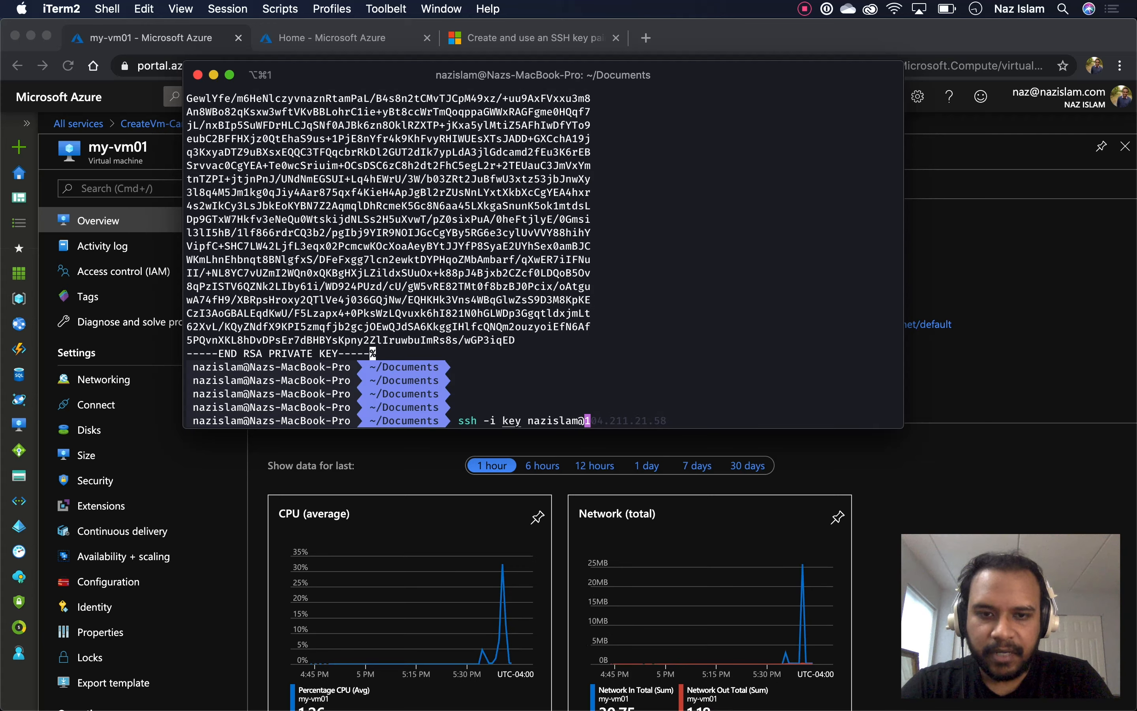
key(super+v)
key(Right)
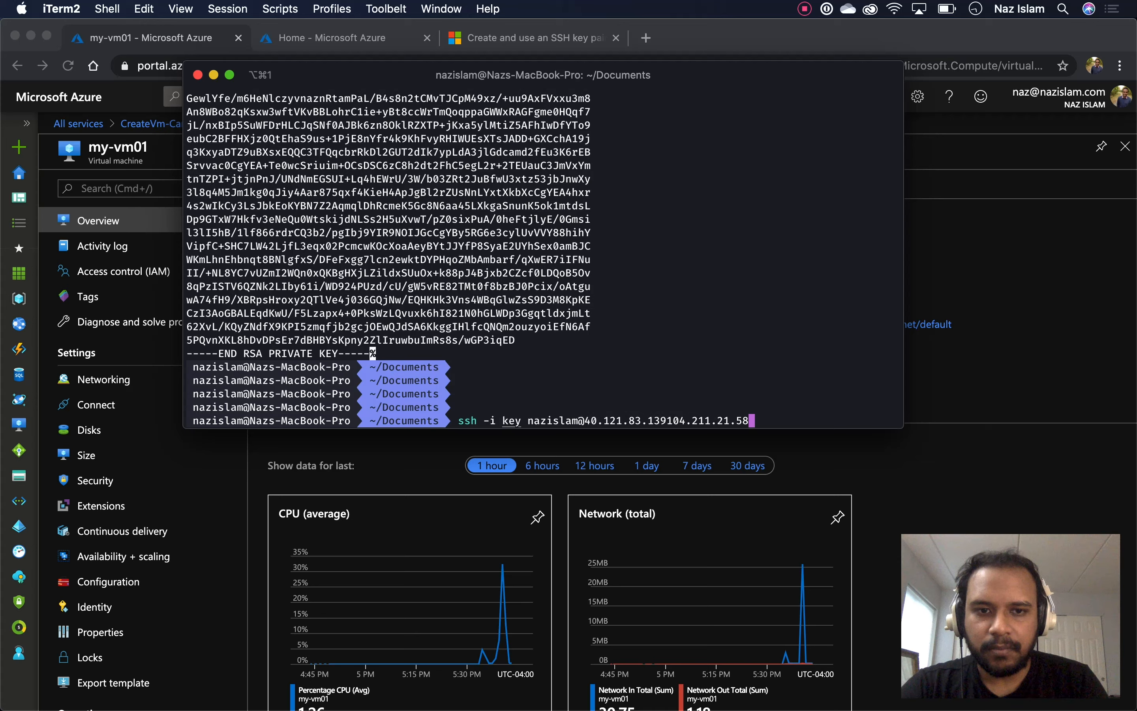
key(BackSpace)
key(BackSpace)
key(BackSpace)
key(BackSpace)
key(BackSpace)
key(BackSpace)
key(BackSpace)
key(BackSpace)
key(BackSpace)
key(BackSpace)
key(BackSpace)
key(BackSpace)
key(BackSpace)
key(BackSpace)
key(BackSpace)
key(BackSpace)
key(BackSpace)
key(BackSpace)
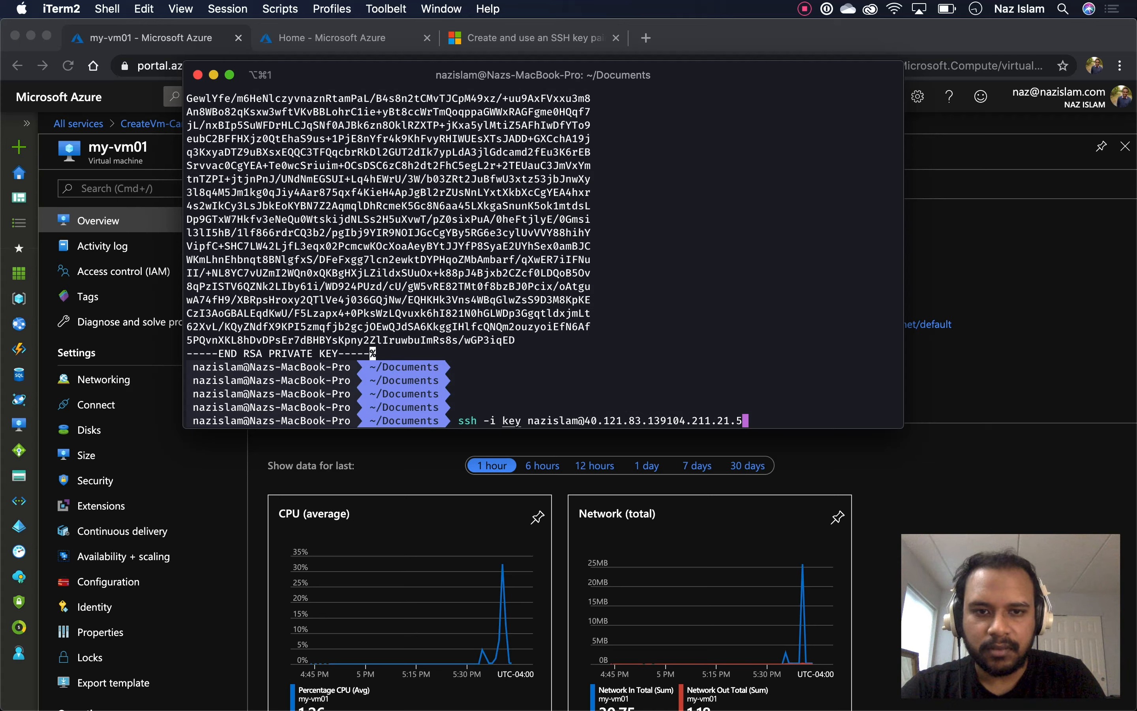
key(BackSpace)
key(BackSpace)
key(BackSpace)
key(BackSpace)
key(BackSpace)
key(BackSpace)
key(BackSpace)
key(BackSpace)
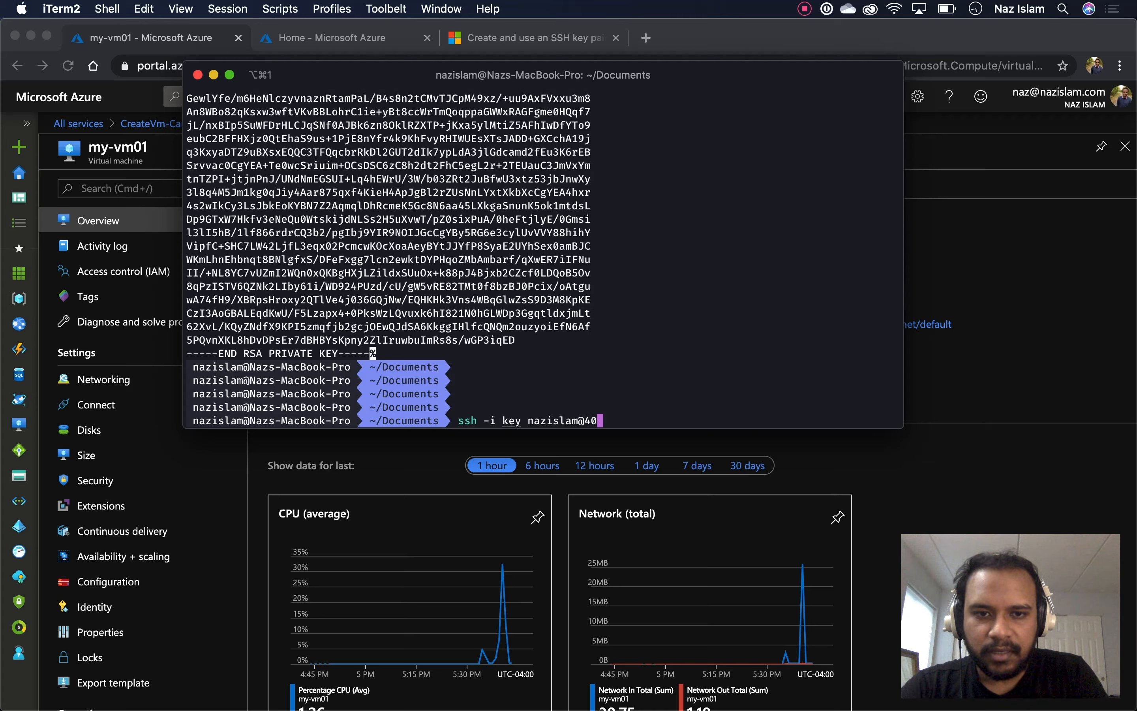
key(super+v)
key(Return)
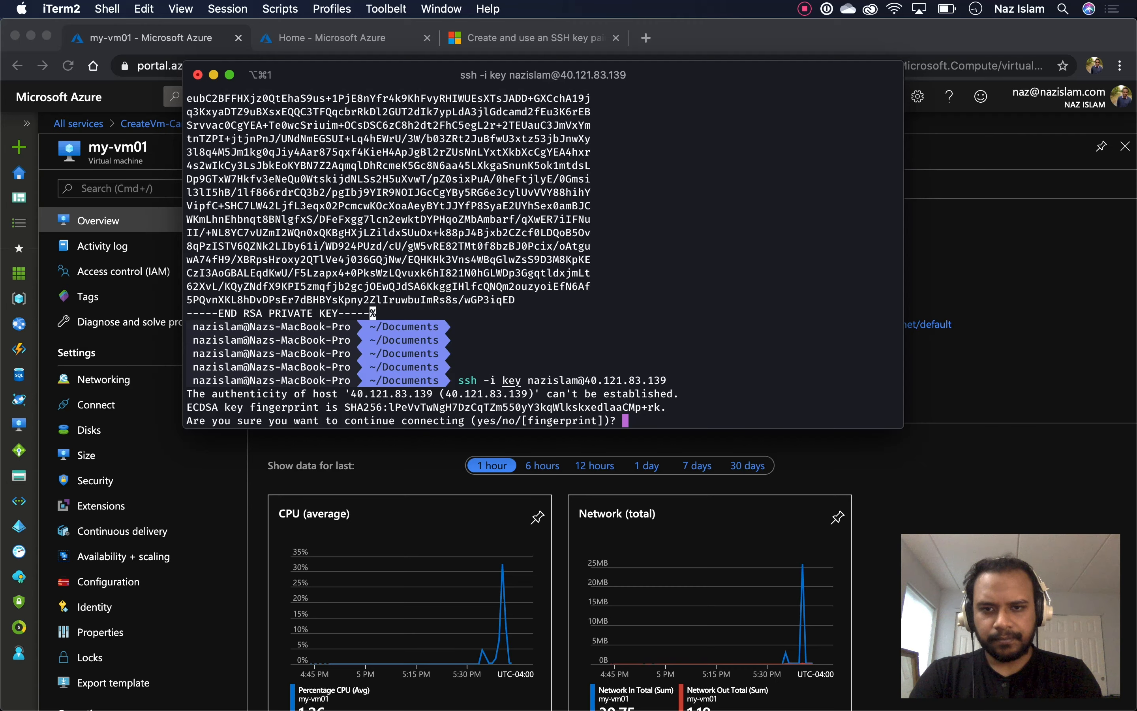
Trust the new host with yes and inspect the too-open 0644 permissions error
text(yes)
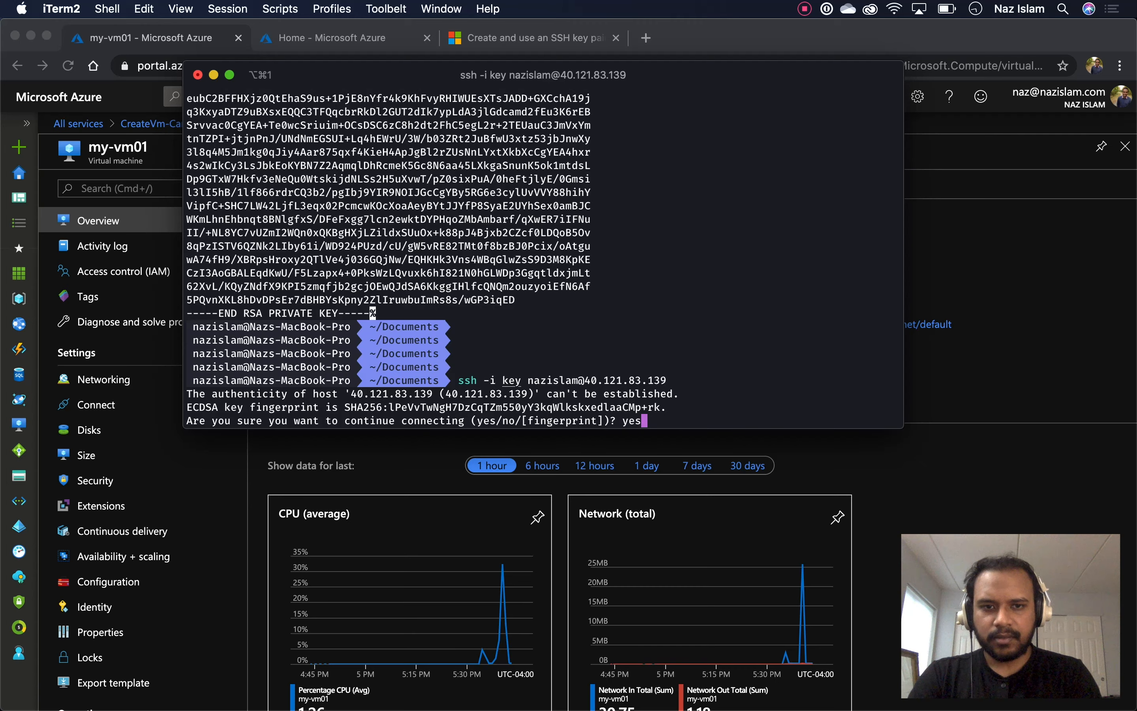
key(Return)
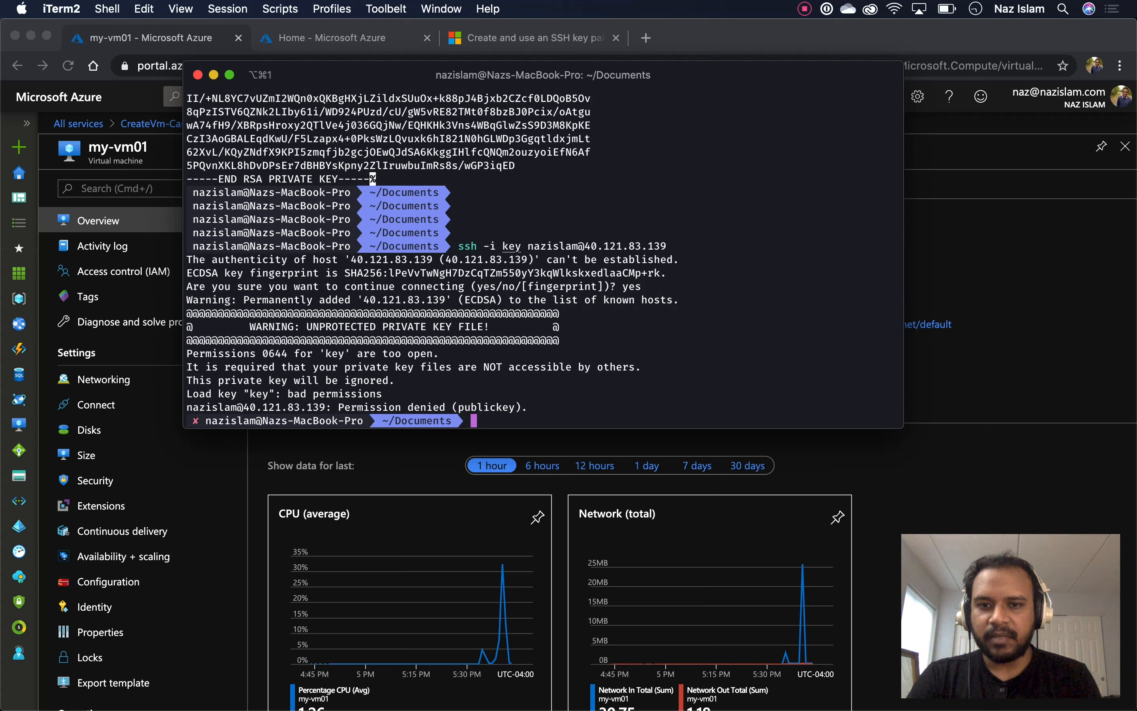
double_click(486, 407)
triple_click(486, 407)
click(487, 407)
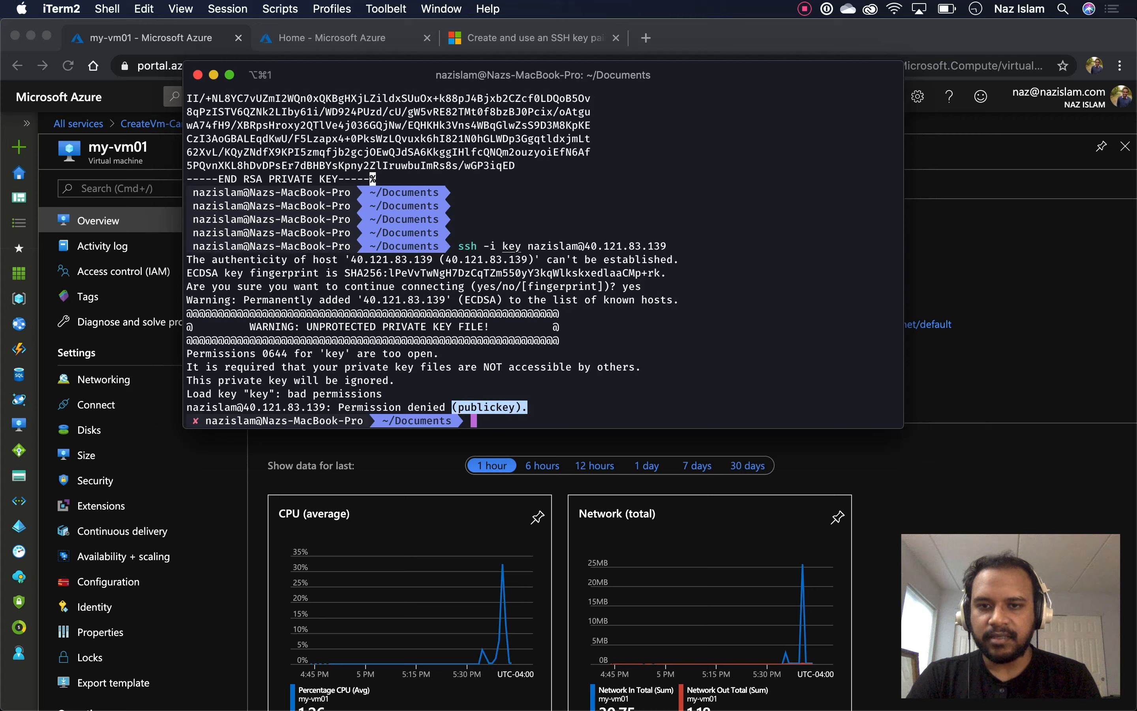
click(486, 407)
drag(392, 394, 186, 394)
click(186, 394)
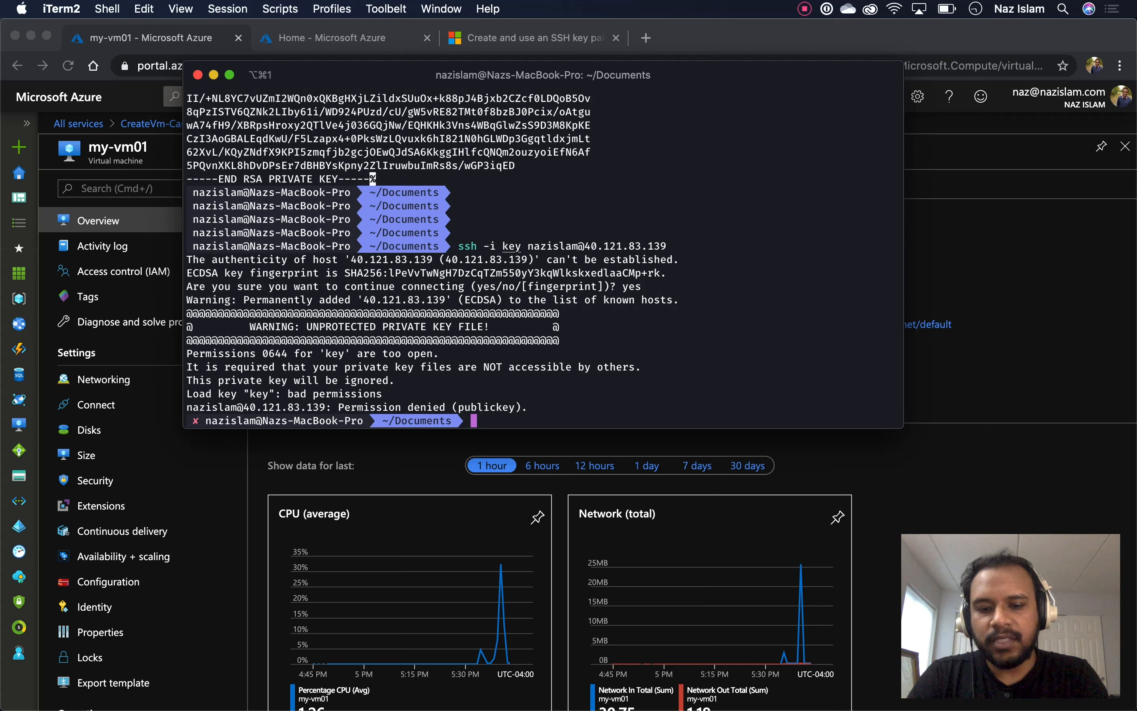
Check the key file's permissions and restrict it to owner read-only with chmod 400
text(ls -l key)
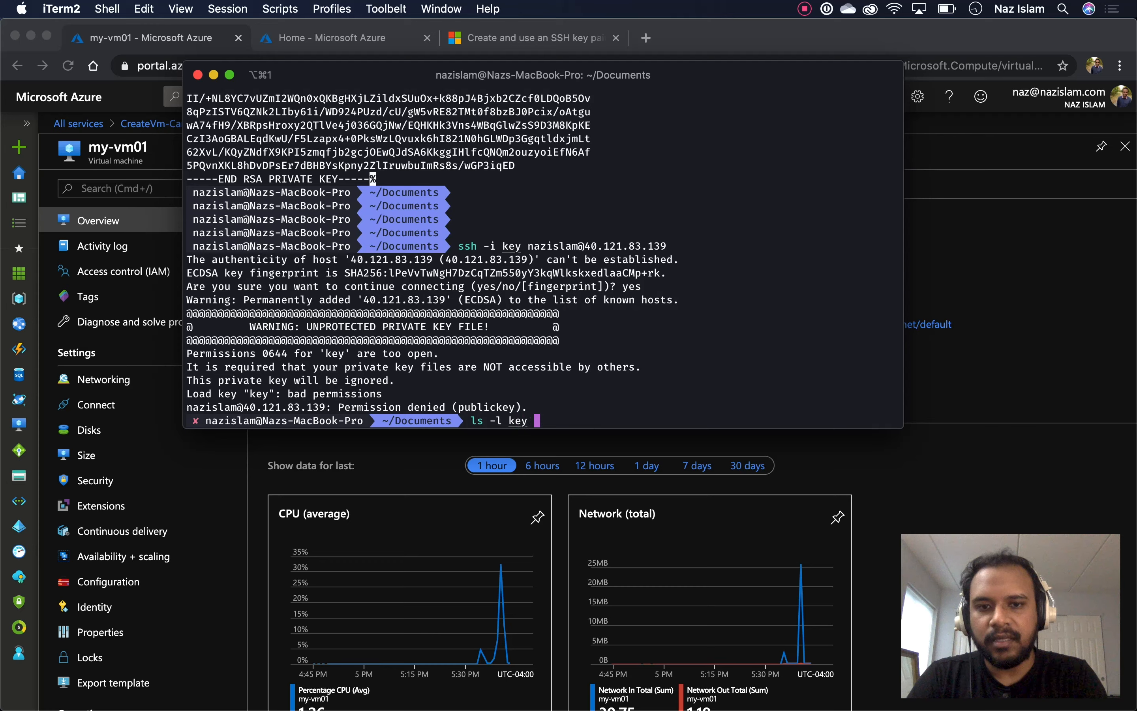
key(Return)
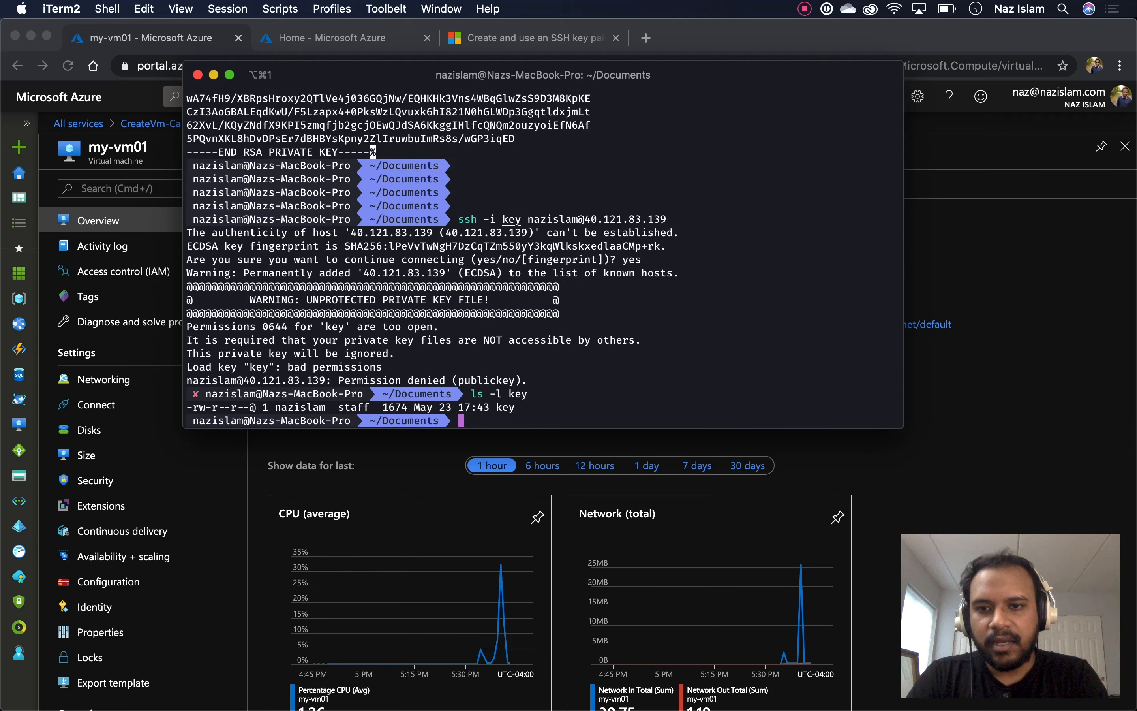
text(chmod 400 key)
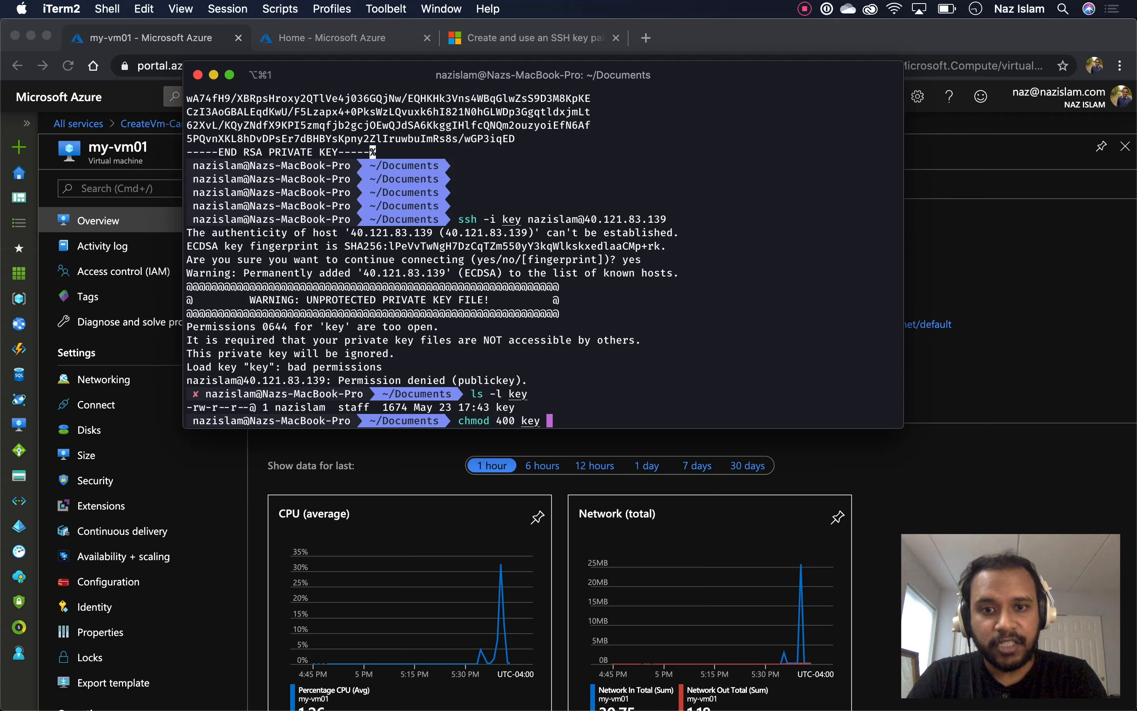
key(Return)
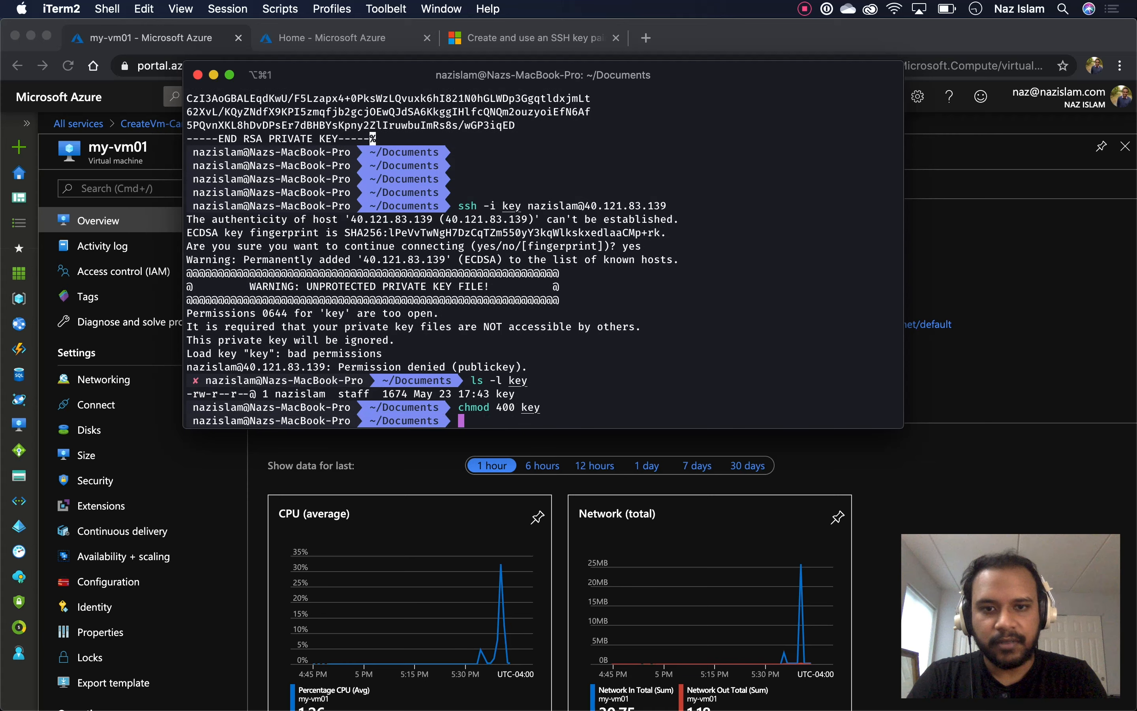
Rerun the ssh -i key login, reaching my-vm01's Ubuntu 18.04.4 LTS welcome banner
text(ls -l key)
key(Up)
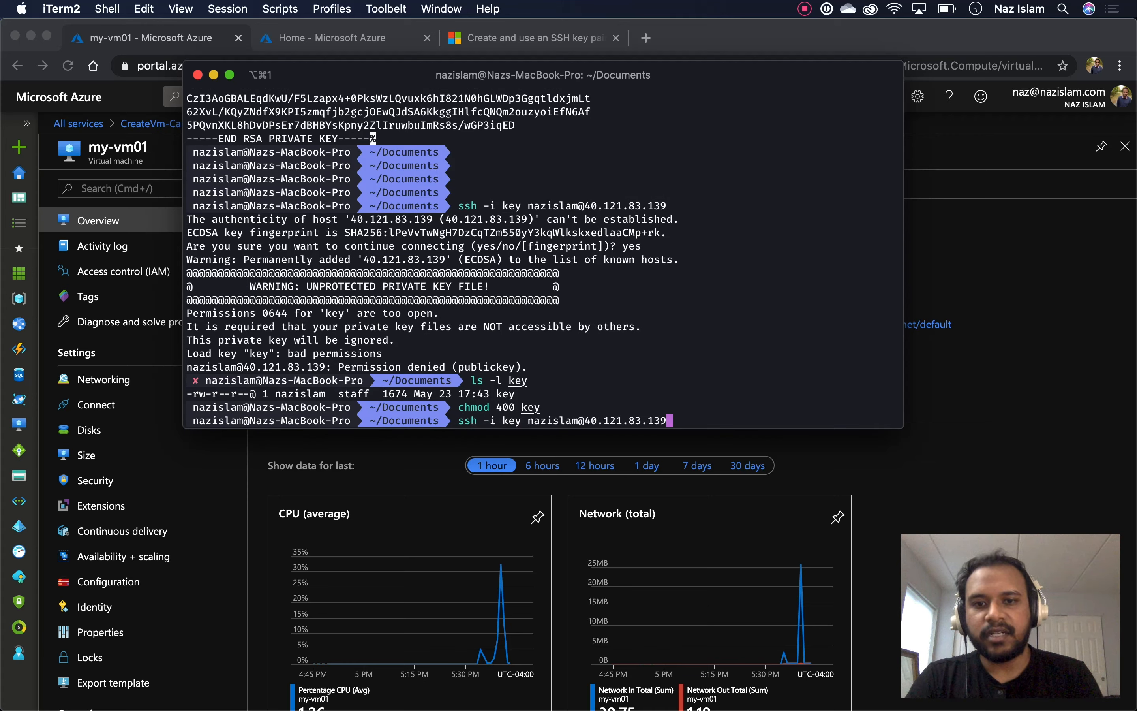
key(Return)
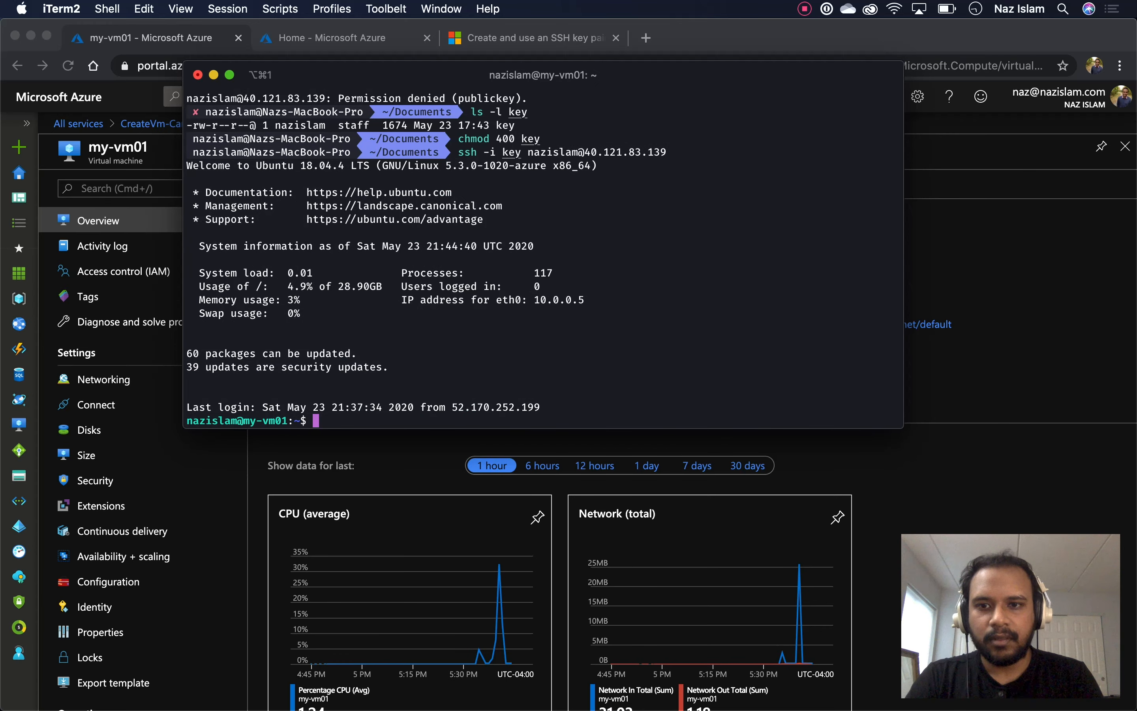
drag(399, 75, 251, 237)
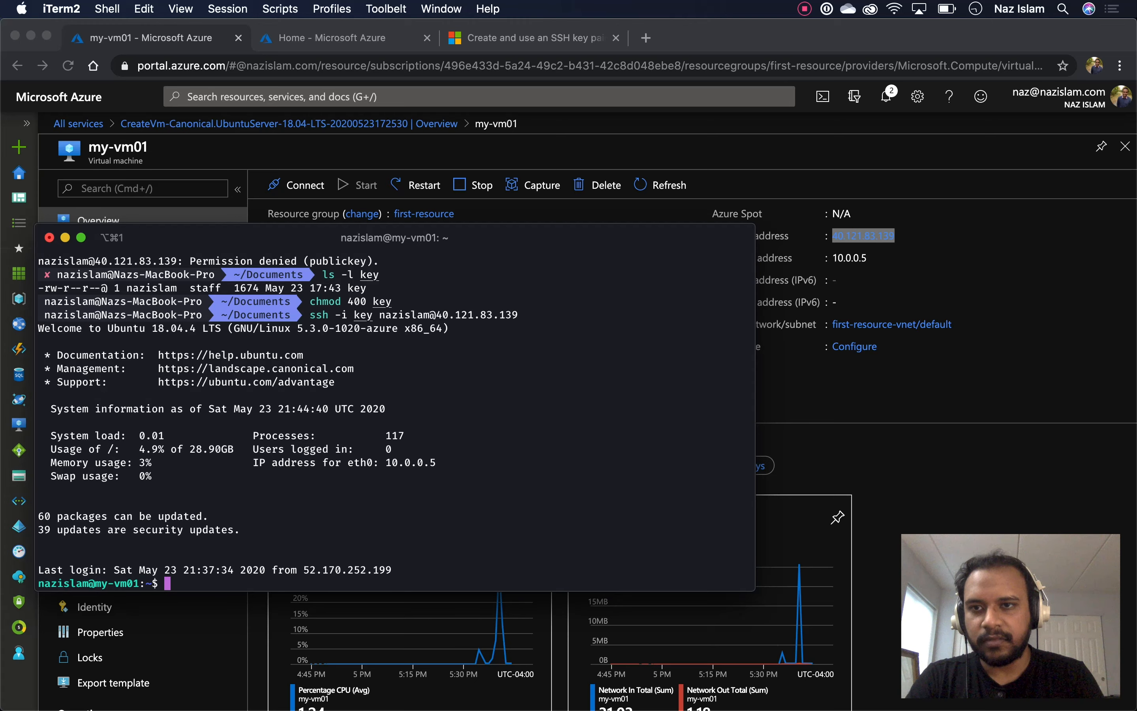
List the empty home folder on my-vm01 and confirm node --version reports v8.10.0
drag(251, 237, 291, 236)
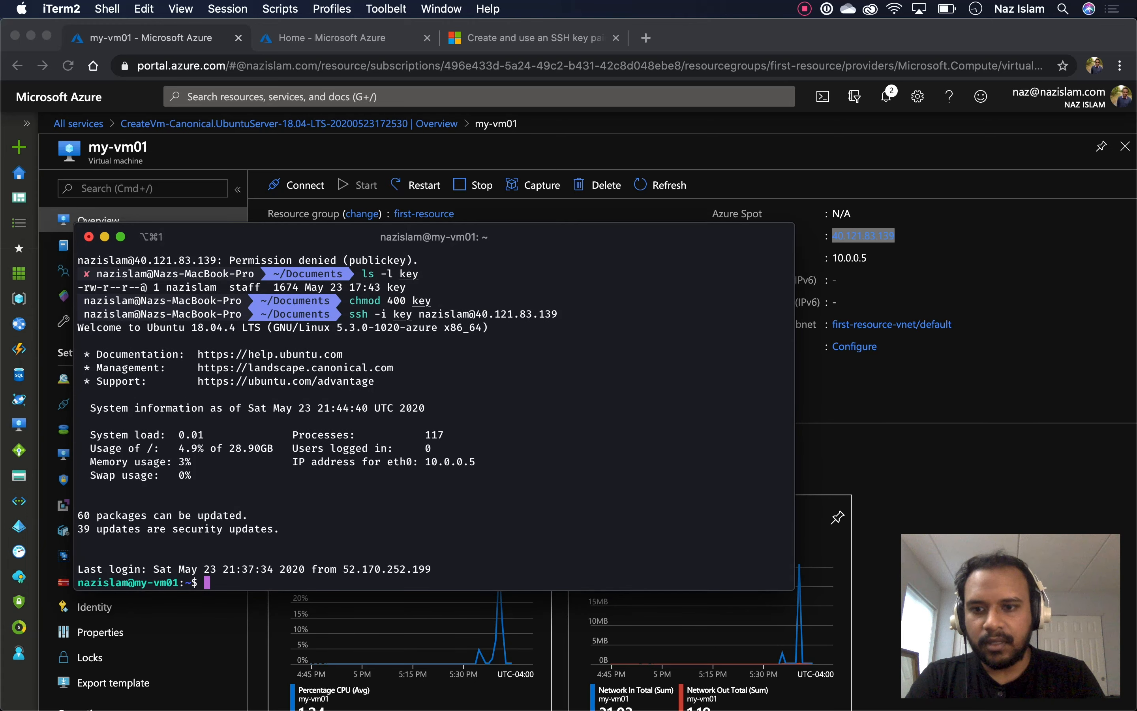
drag(134, 582, 179, 583)
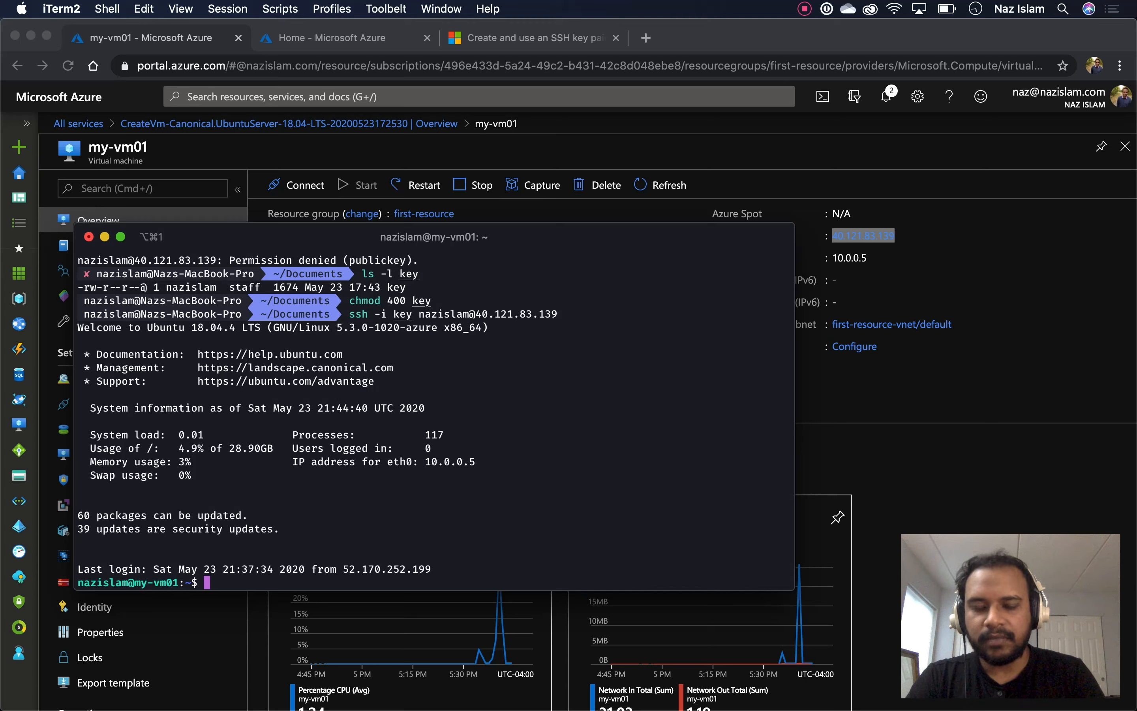
text(ls -l)
key(Return)
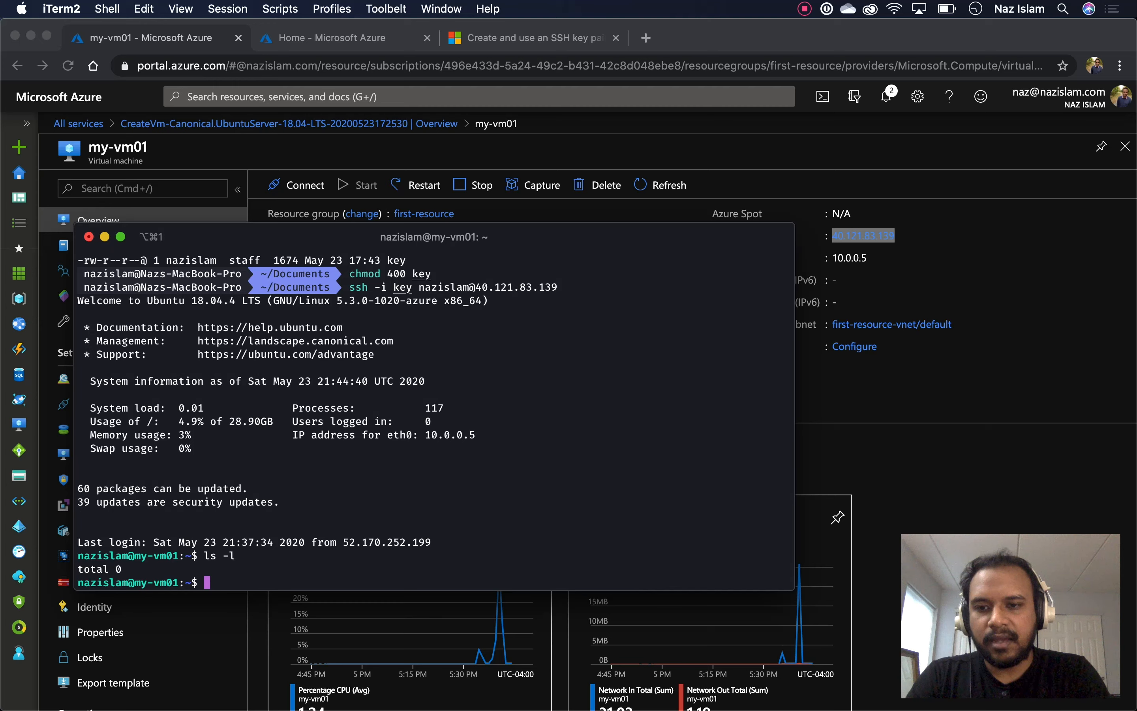
text(node --version)
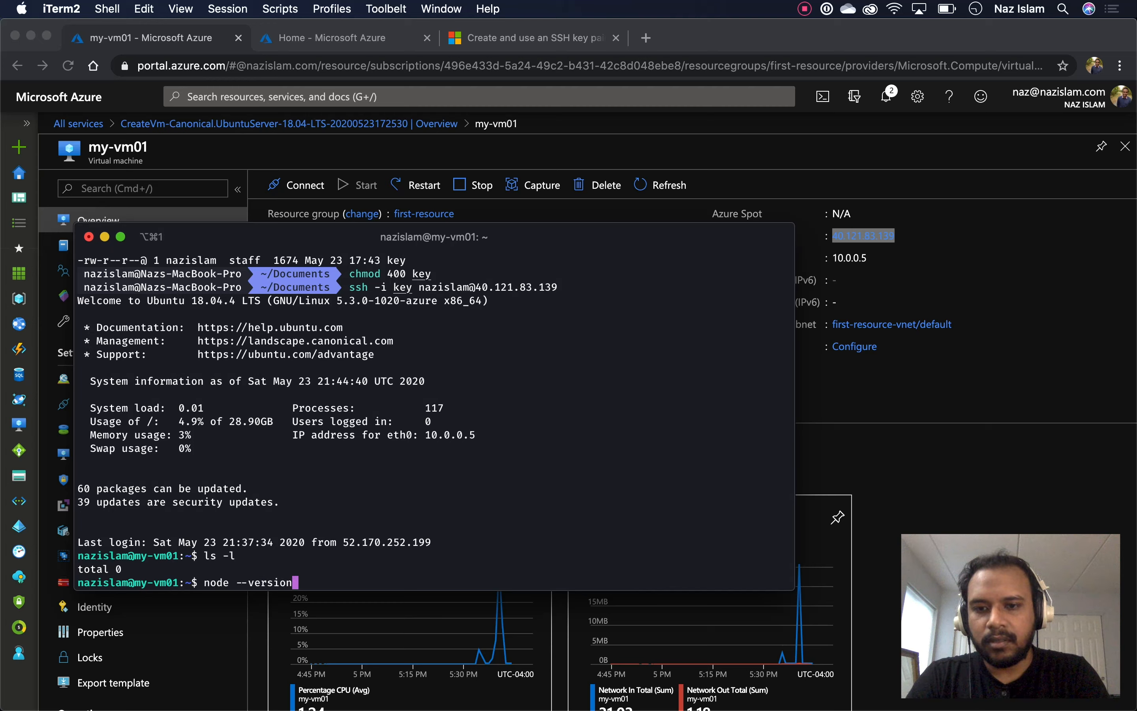
key(Return)
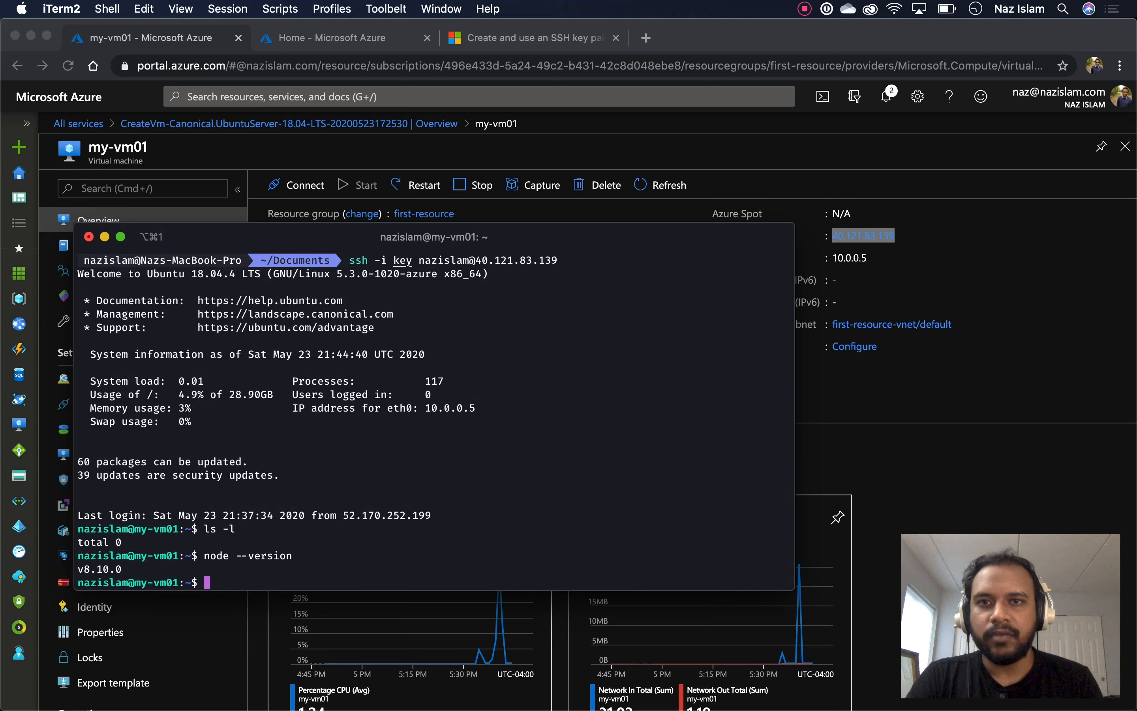
key(super+Tab)
key(ctrl+Tab)
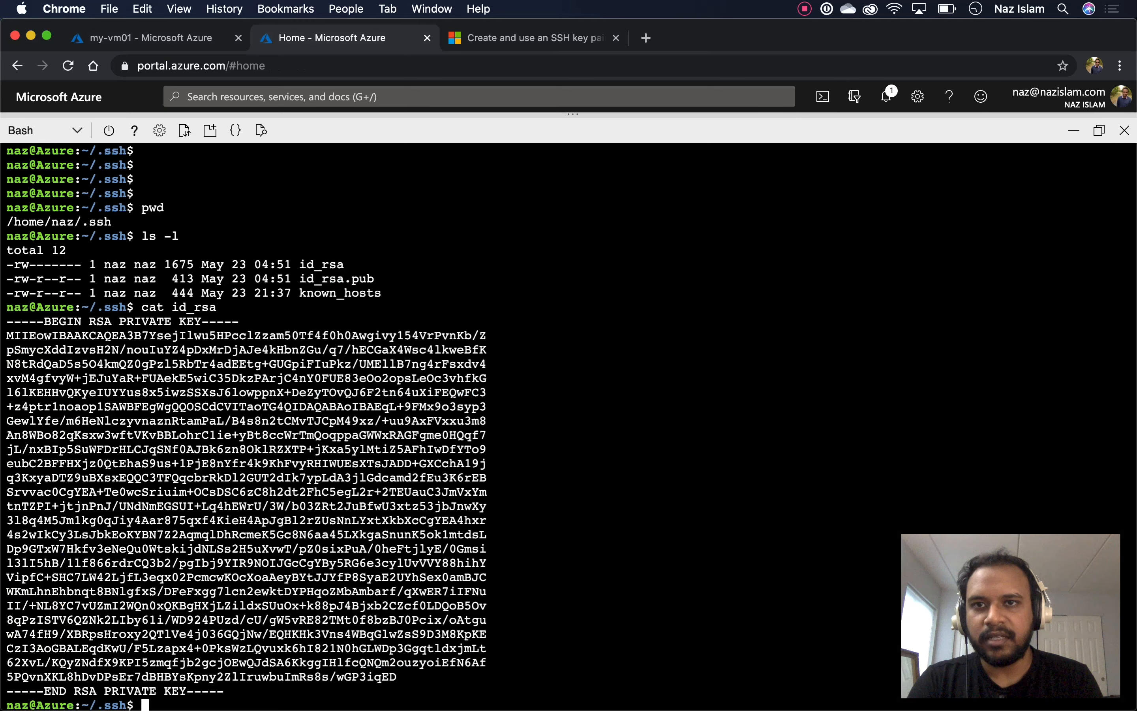
key(super+Tab)
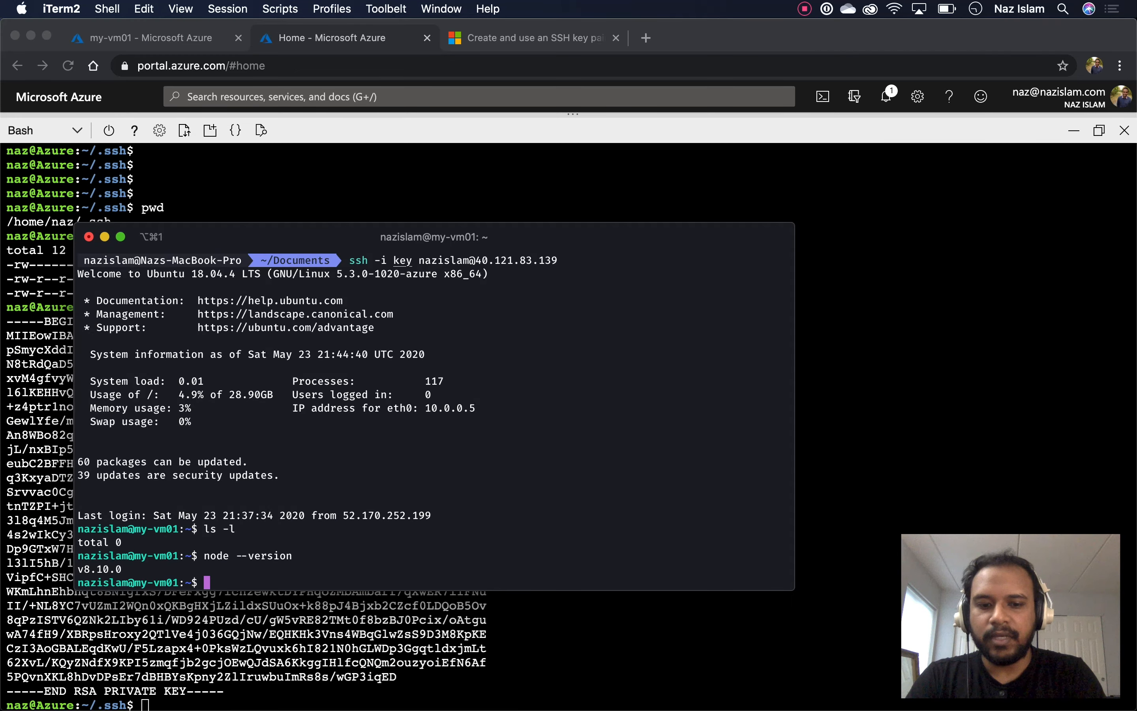
Write file.js in vi containing console.log('My server is running'); and save it
text(vi )
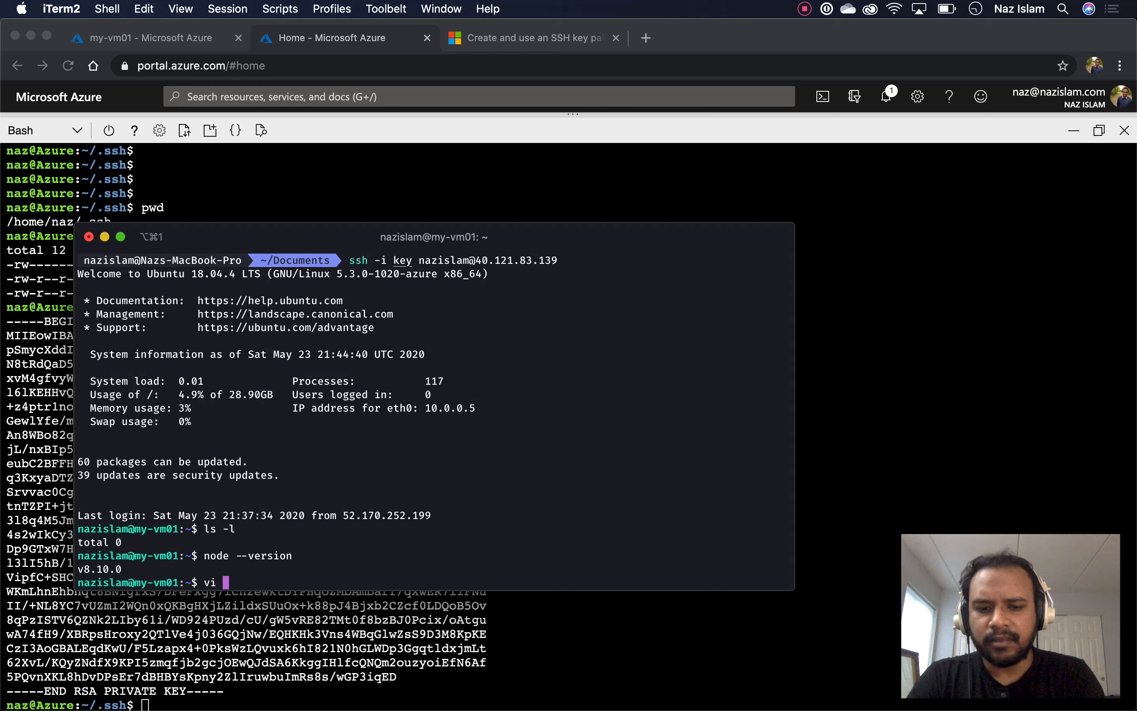
text(file.)
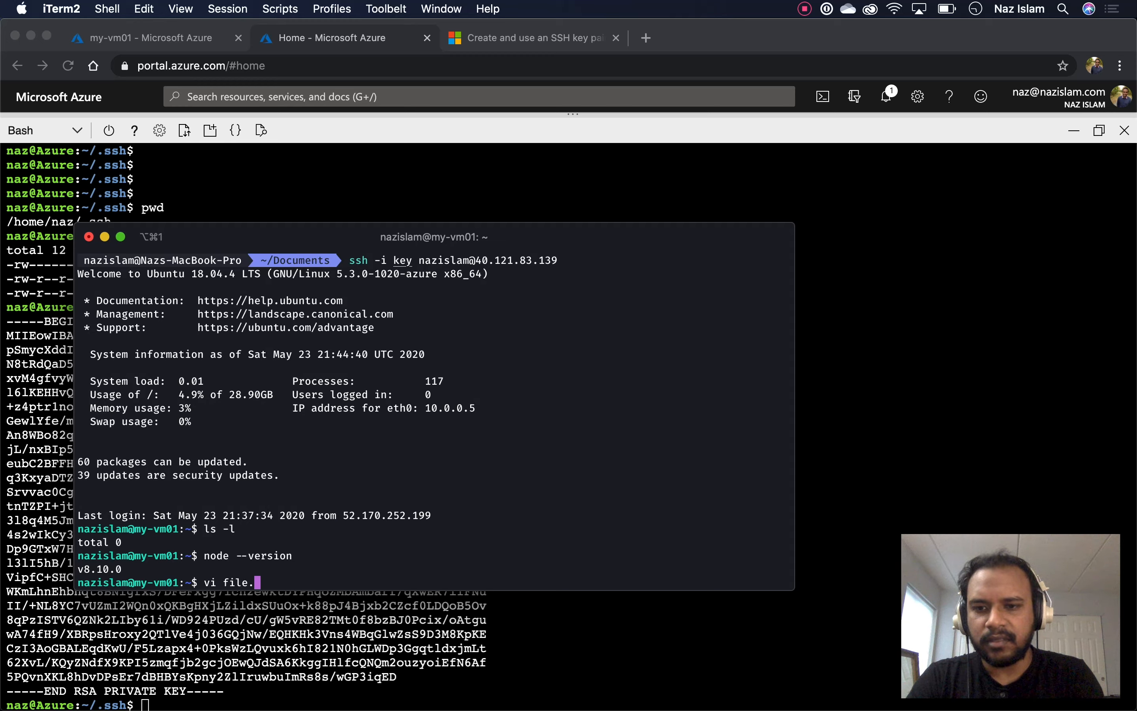
text(js)
key(Return)
key(i)
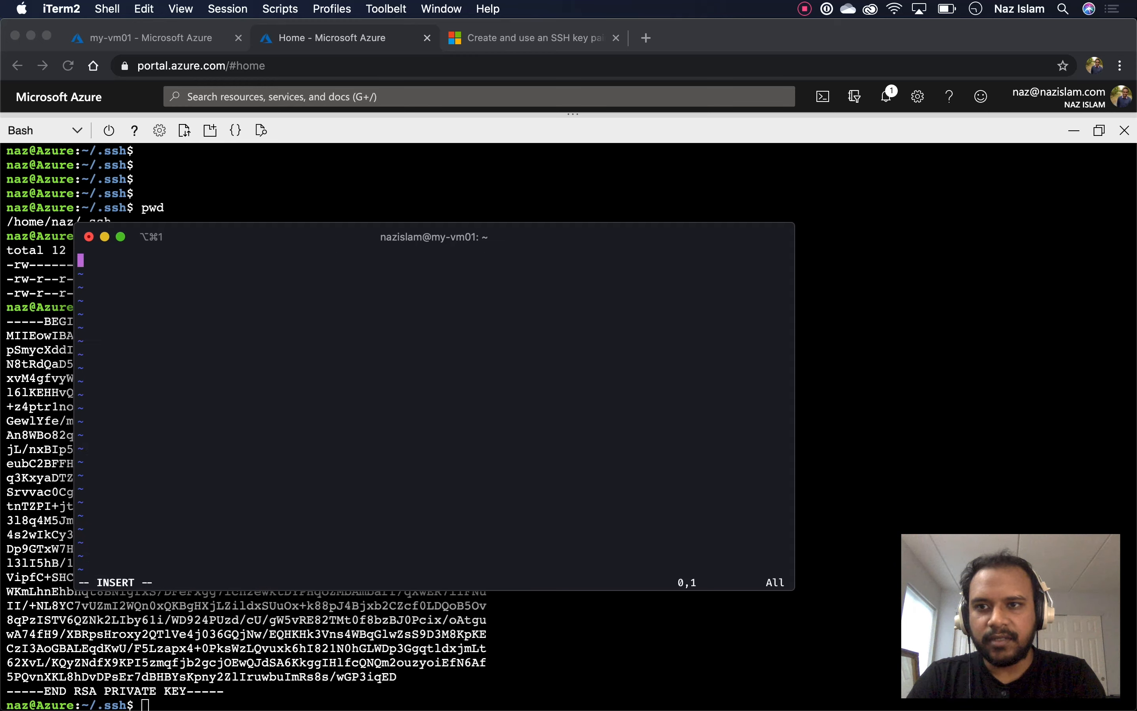
text(console.log)
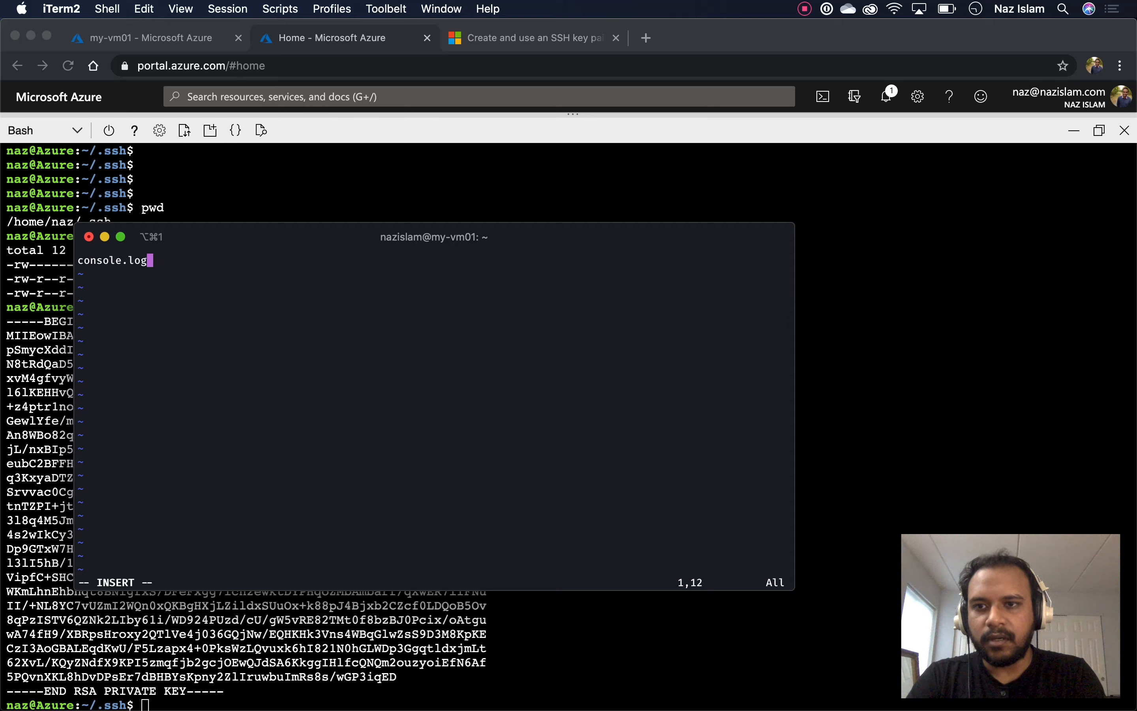
text(('');)
key(Left)
key(Left)
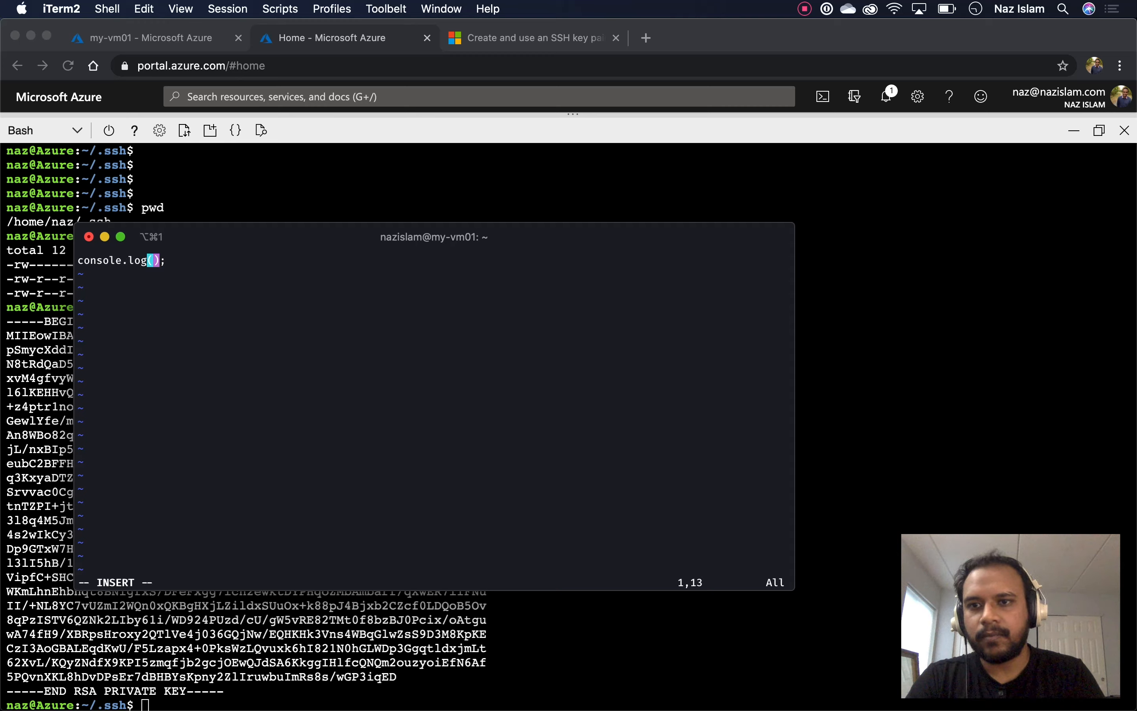
text('')
key(Left)
text(My server is)
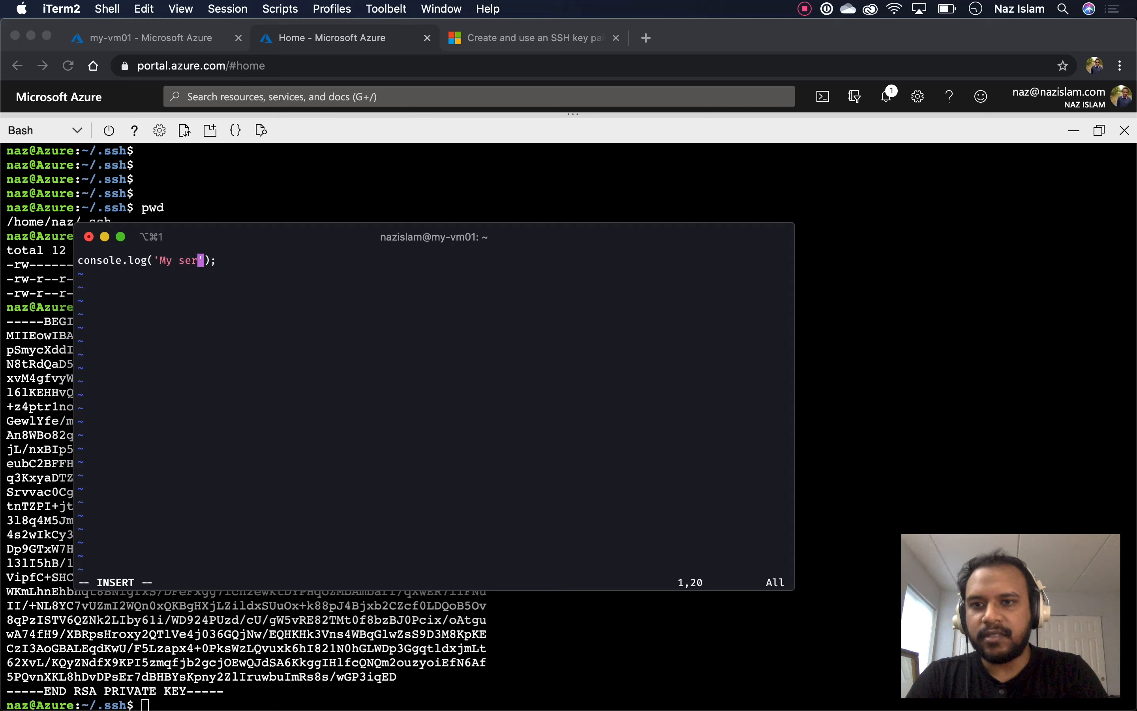
text( running)
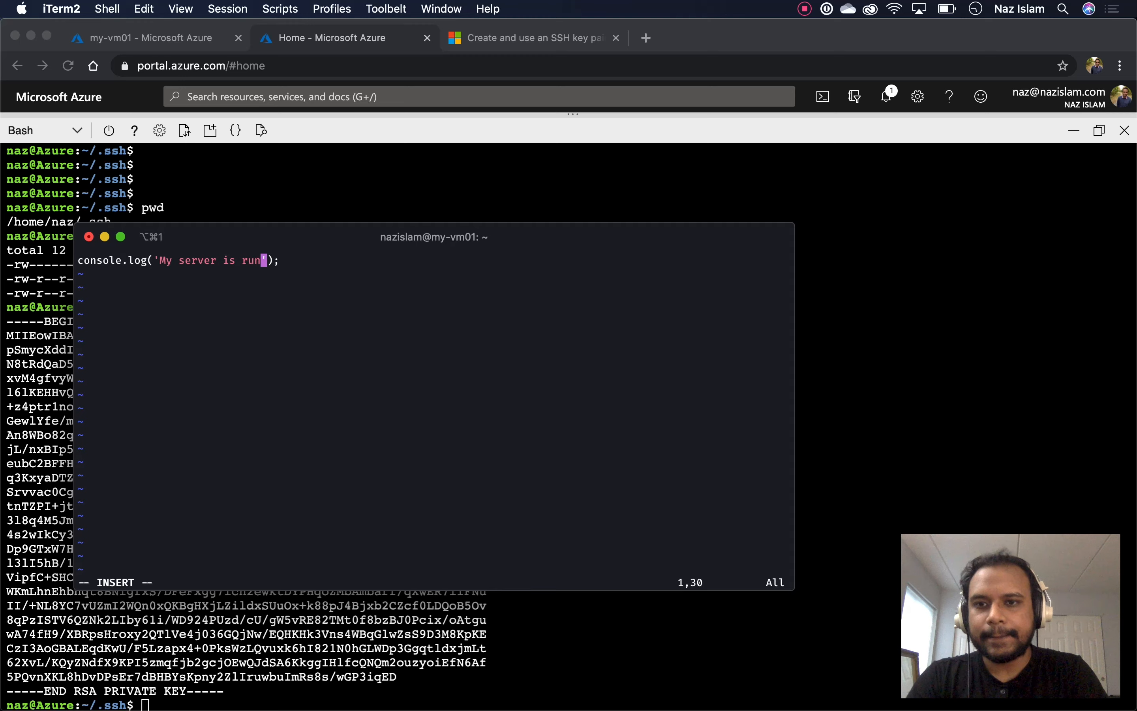
key(Escape)
text(:wq)
key(Return)
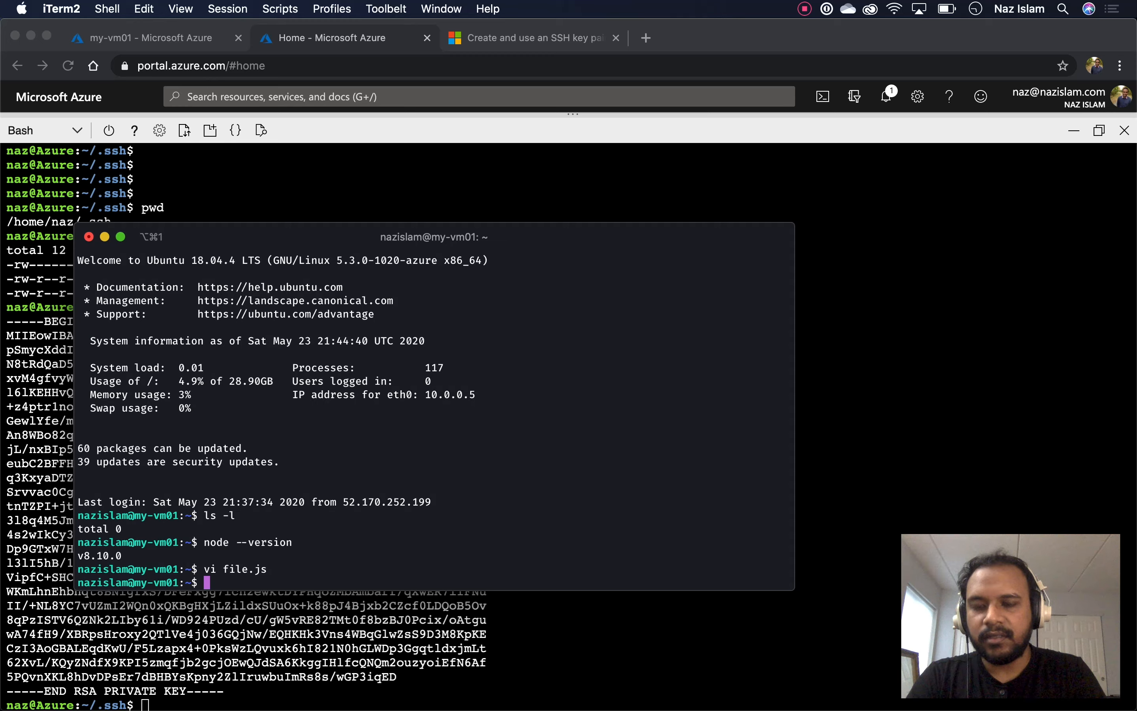
Run node file.js so it prints 'My server is running'
text(node )
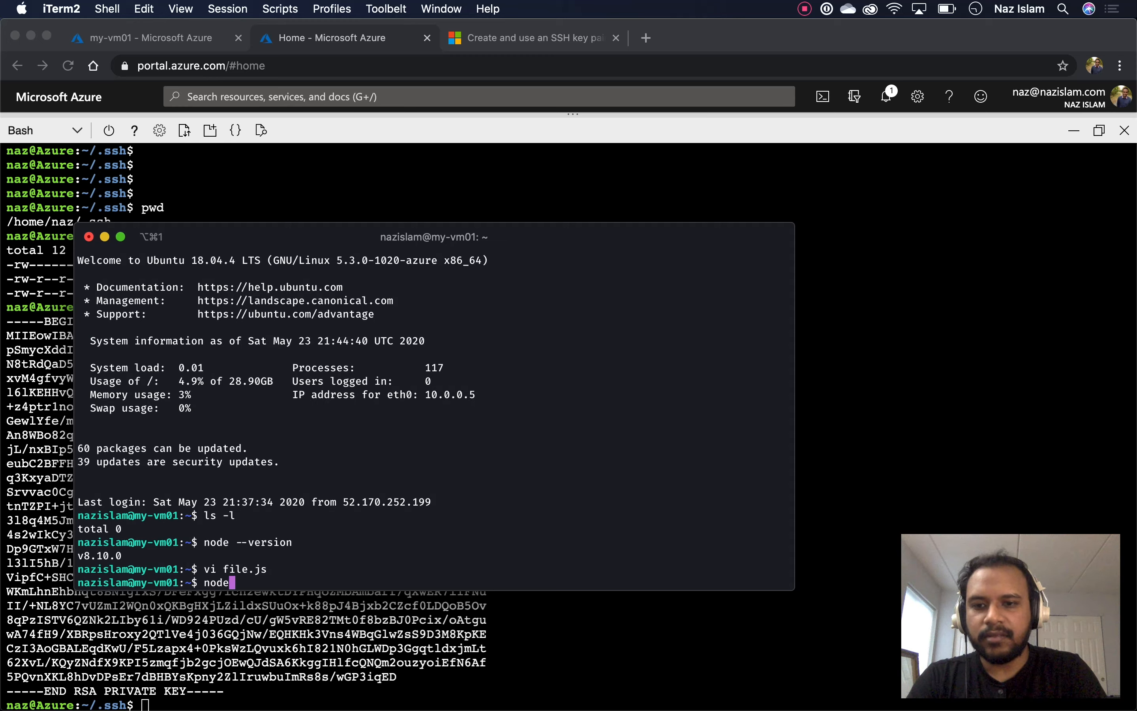
text(file.js)
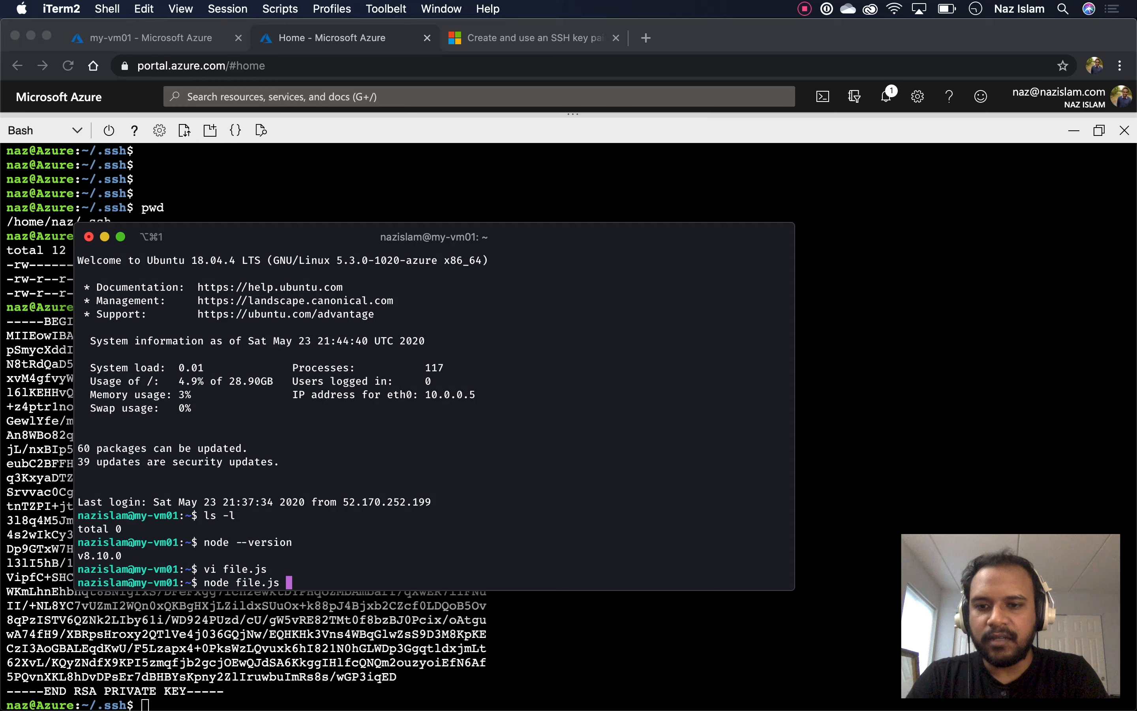
key(Return)
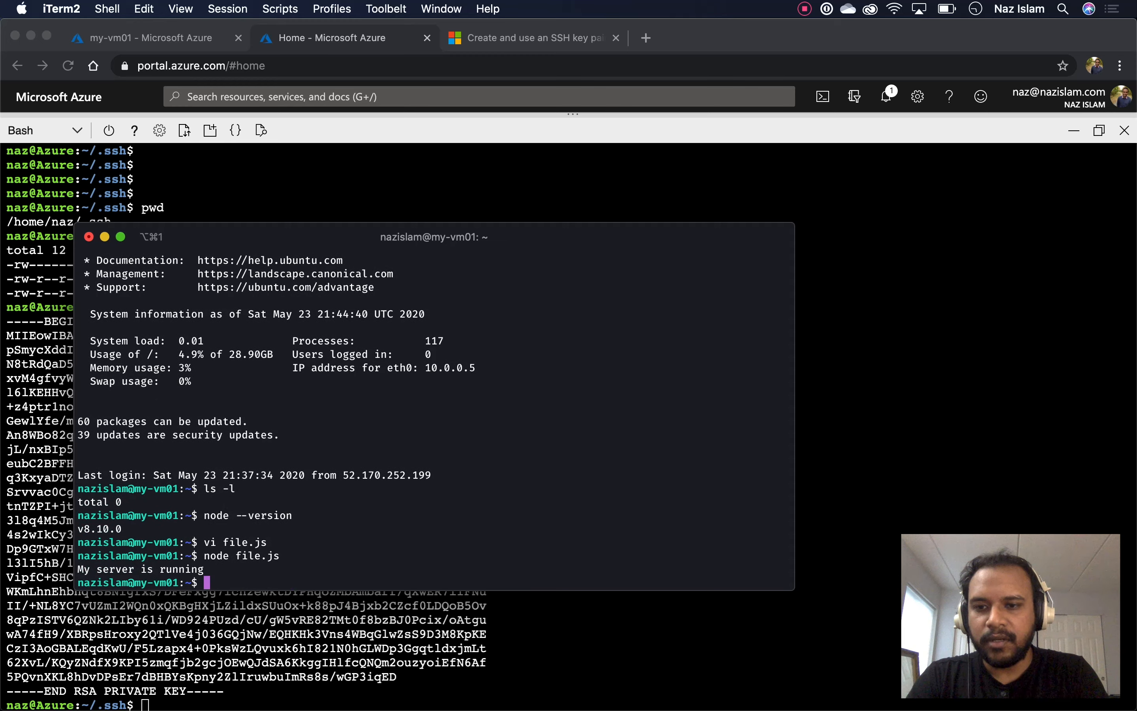
key(Return)
key(Return)
key(Return)
key(Return)
key(Return)
key(Return)
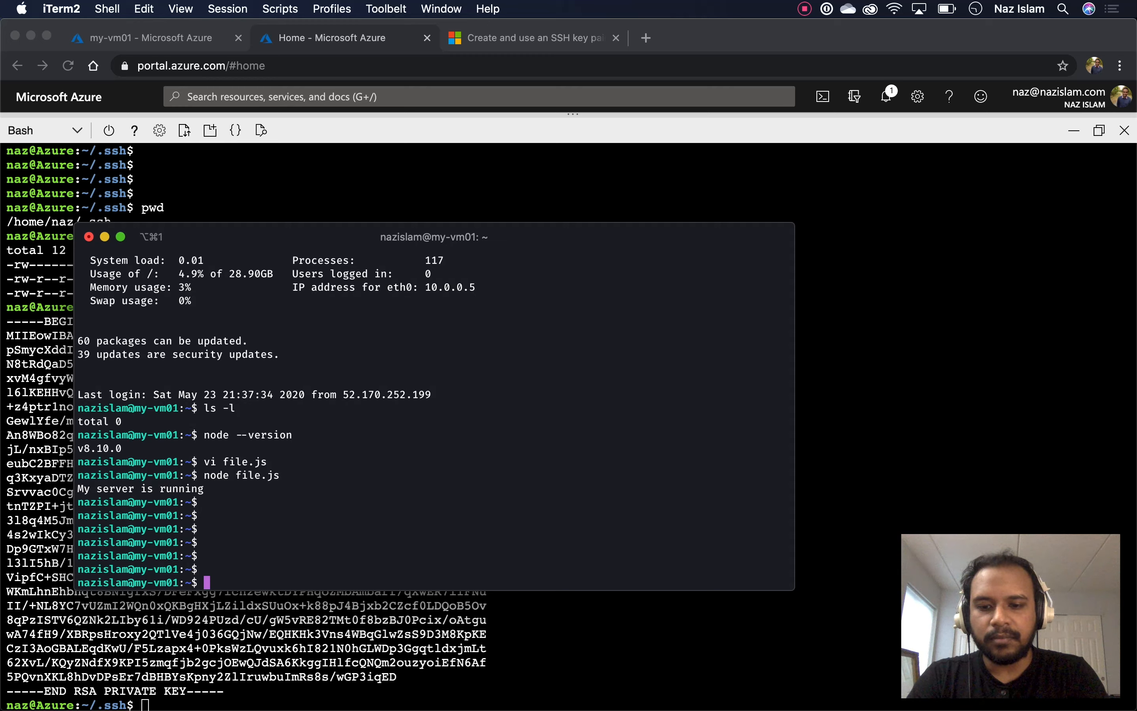
Close the my-vm01 SSH session with exit, returning to the local ~/Documents prompt
text(exit)
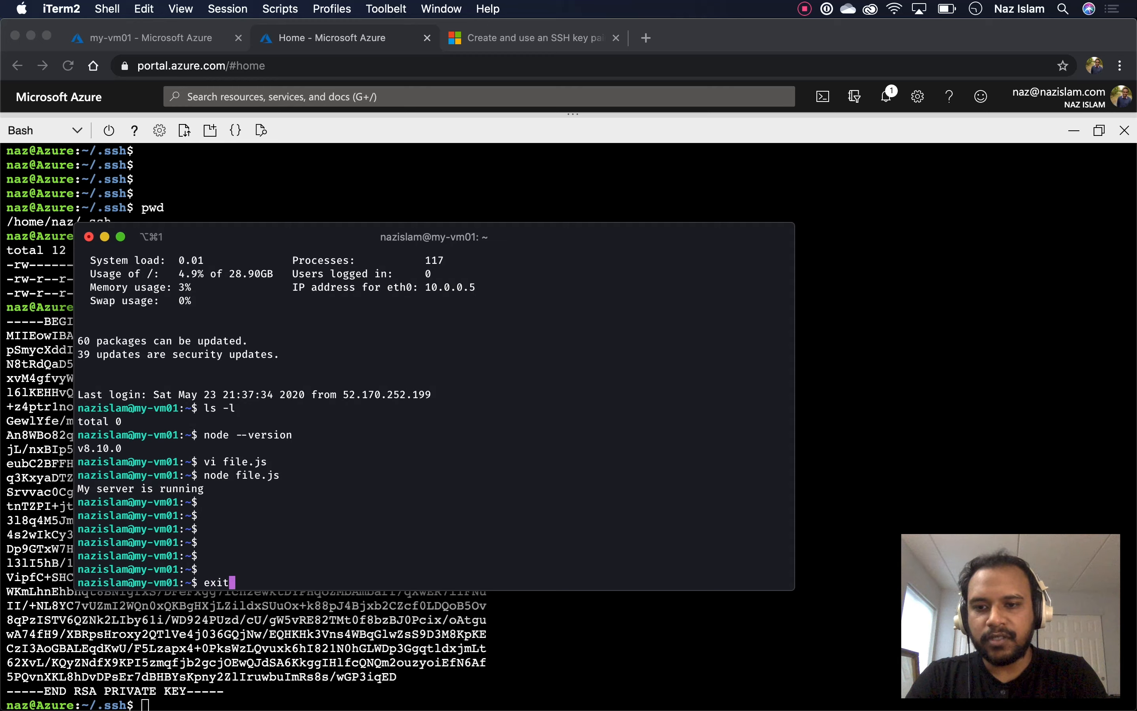
key(Return)
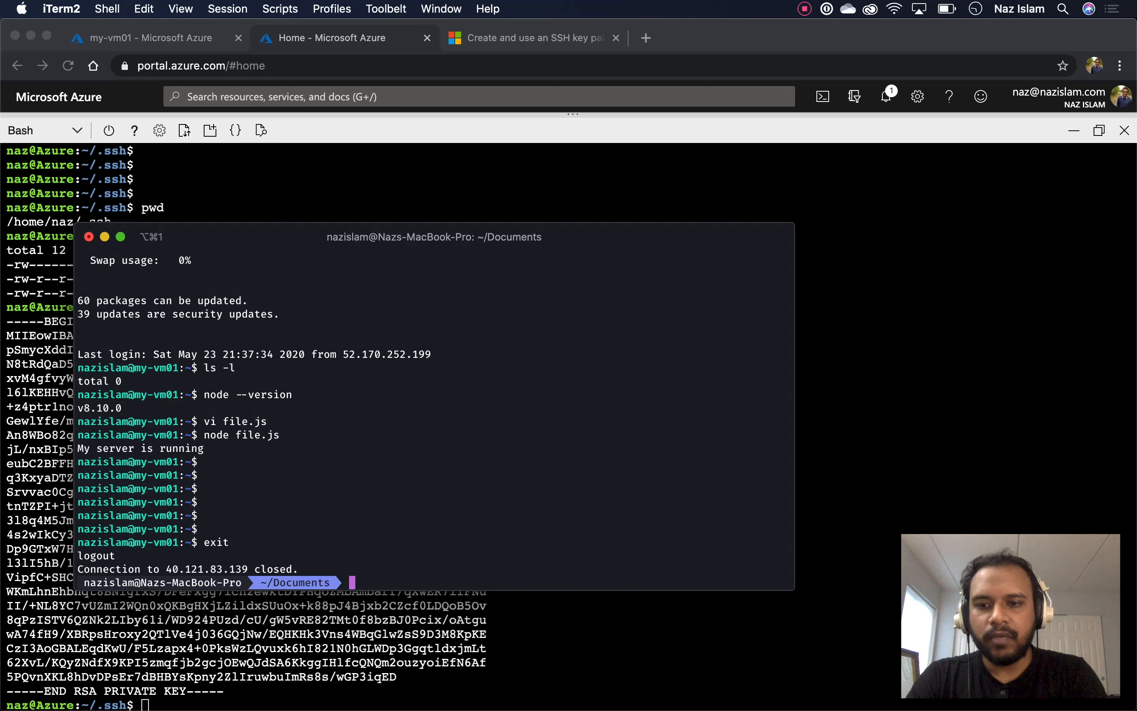
key(Return)
key(Return)
key(Return)
key(Return)
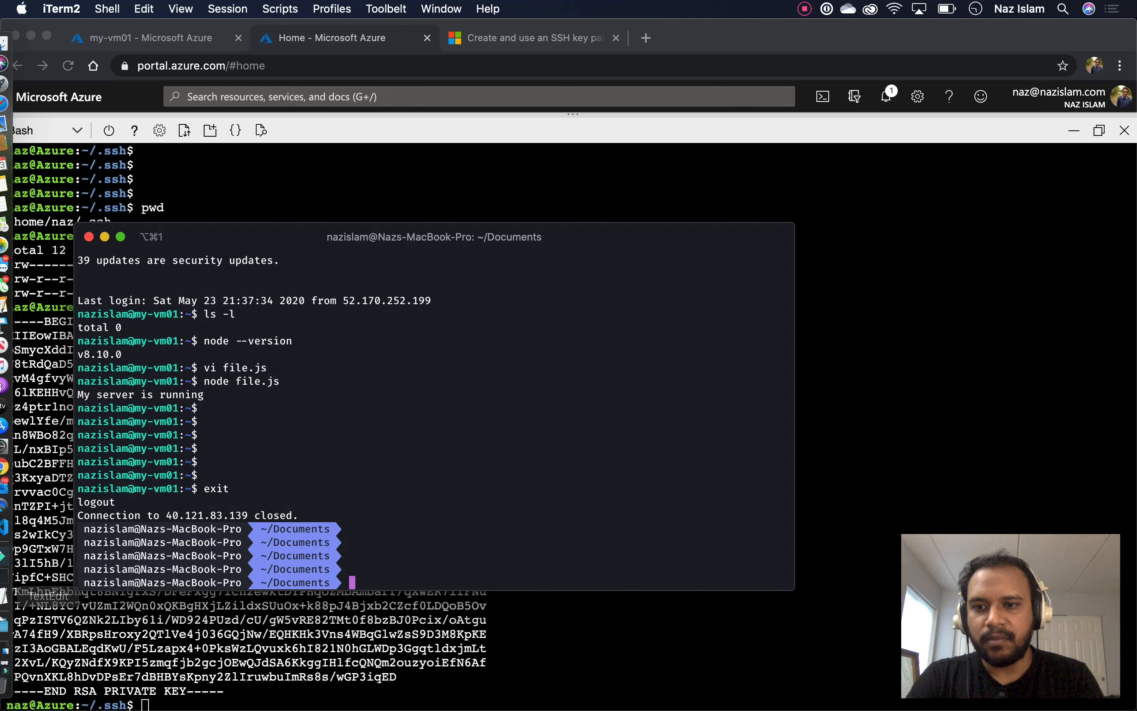
drag(84, 543, 241, 542)
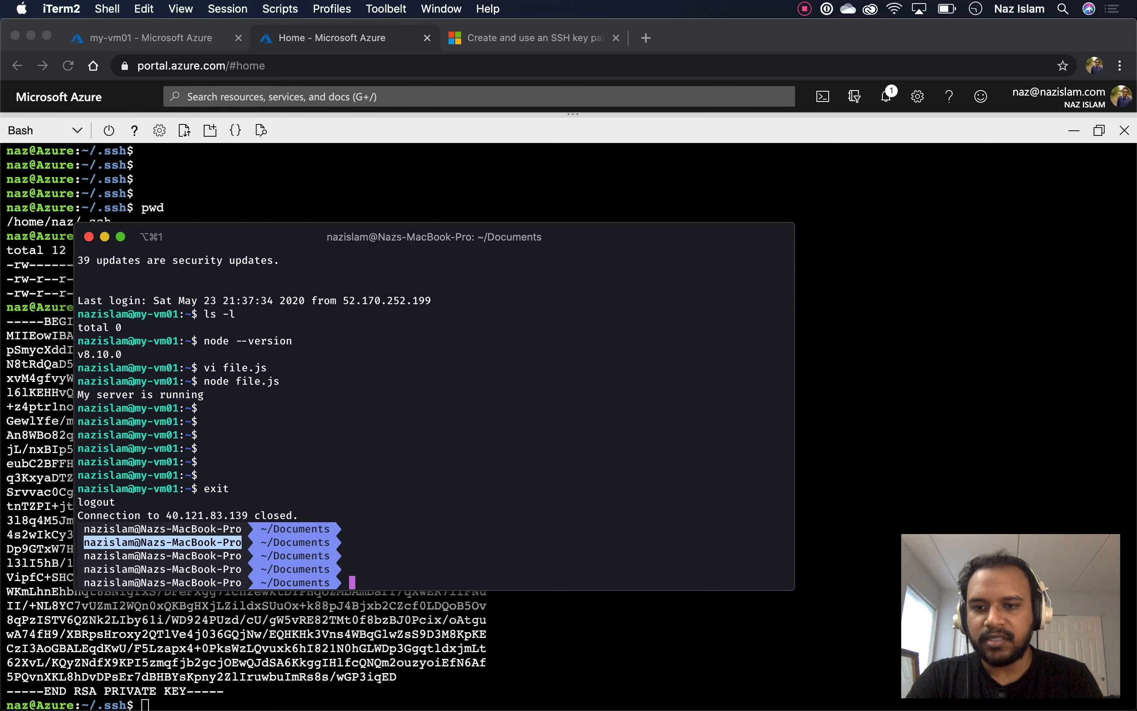
click(242, 542)
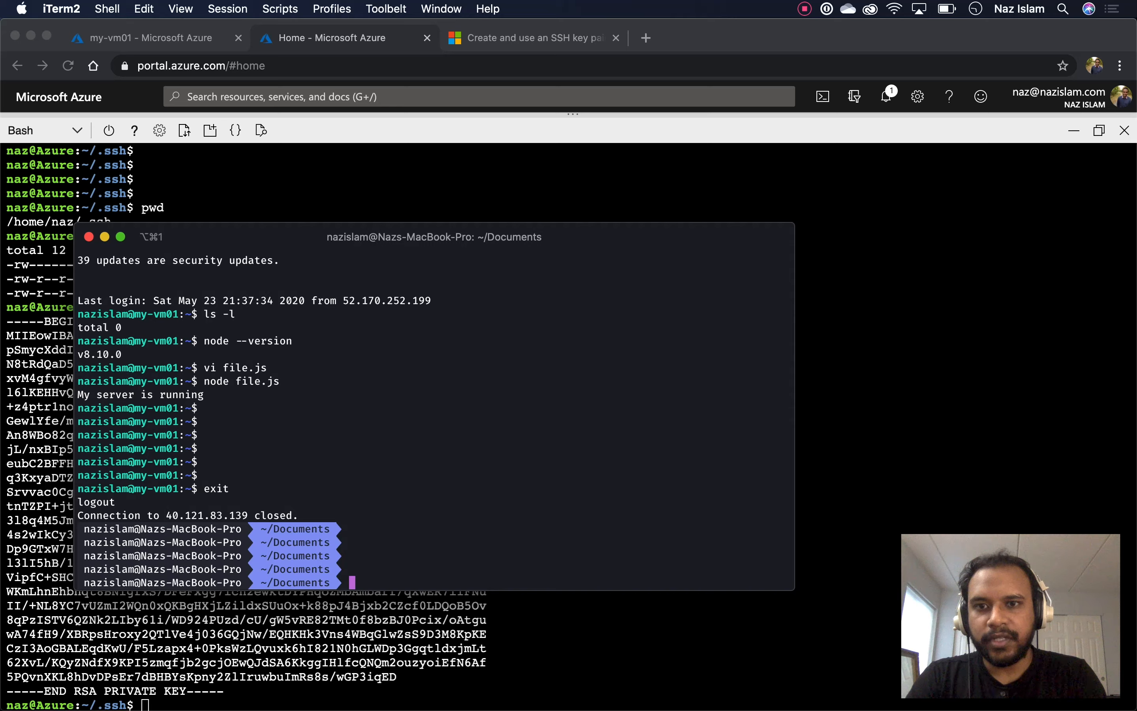
Choose SSH under my-vm01's Connect menu to show the chmod 400 and ssh -i instructions
key(super+Tab)
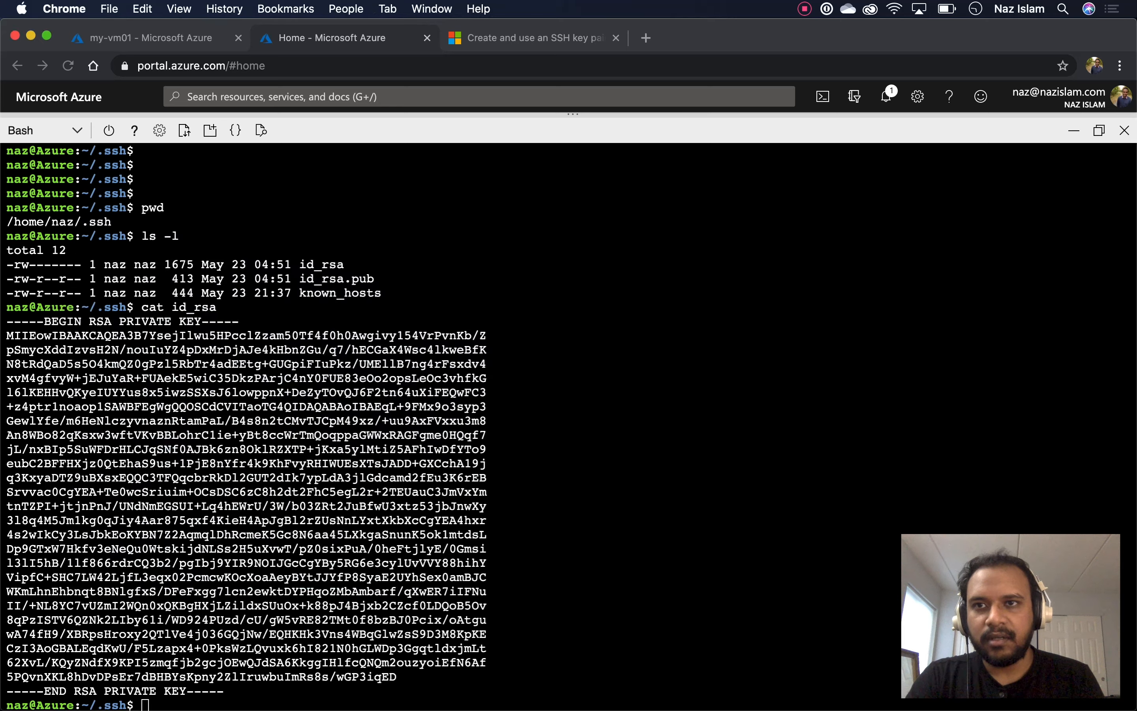
key(ctrl+shift+Tab)
scroll(540, 413, down, 2)
scroll(540, 414, up, 2)
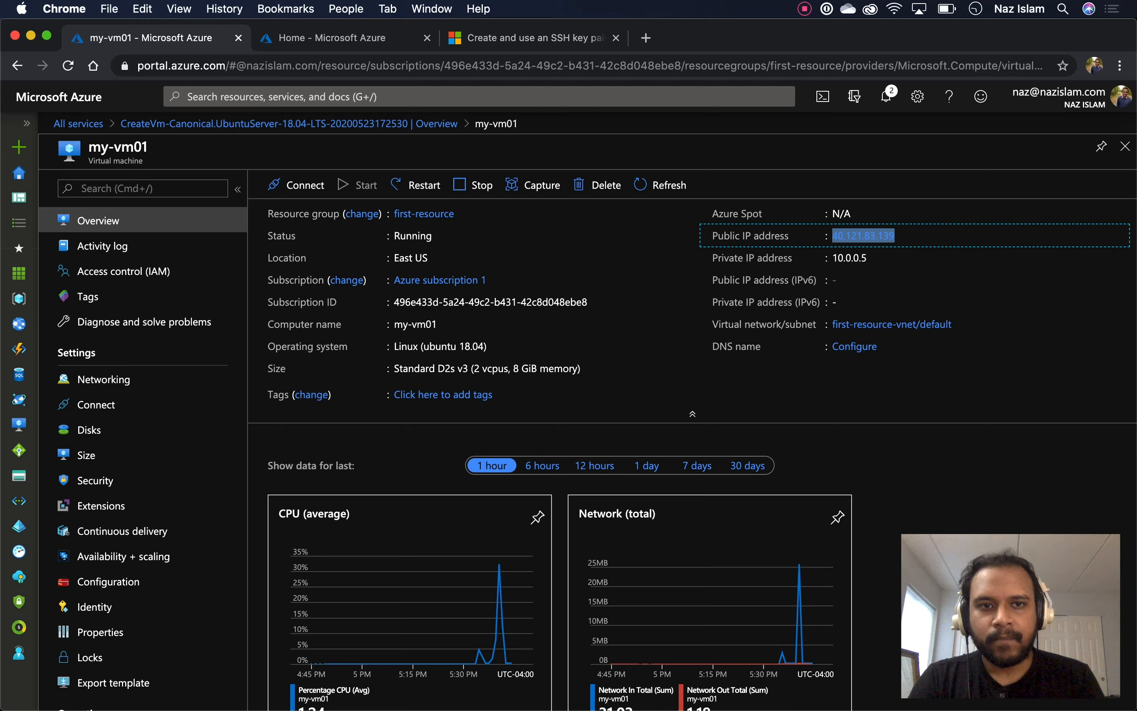
click(653, 400)
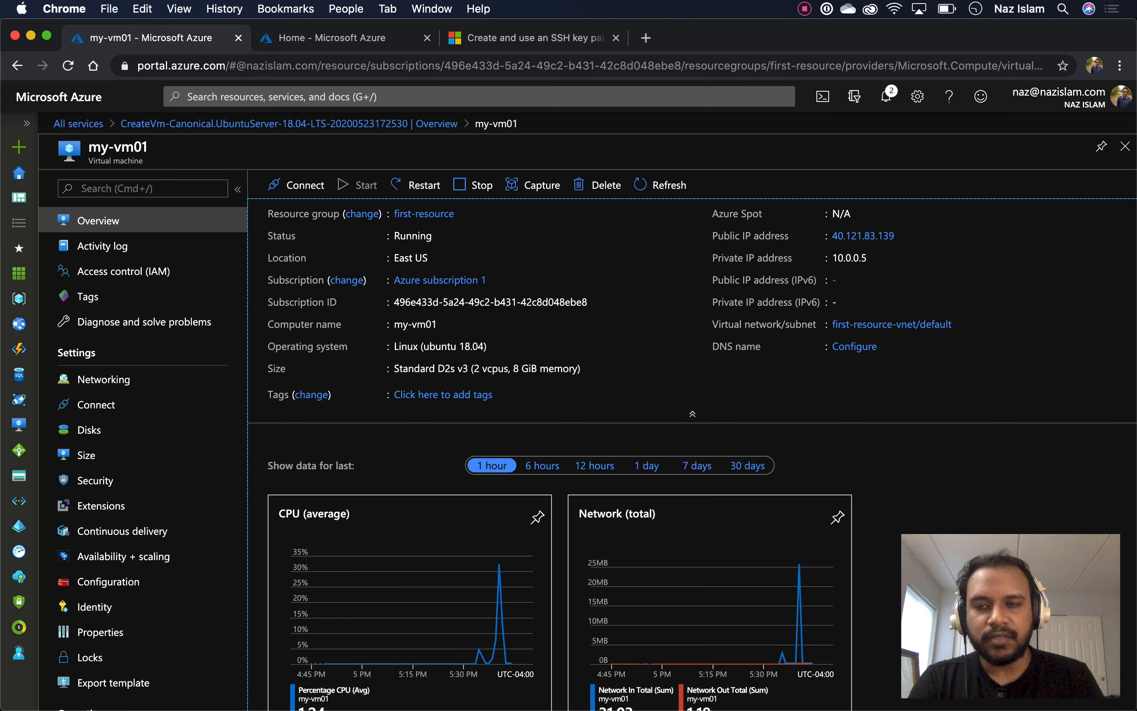
click(296, 185)
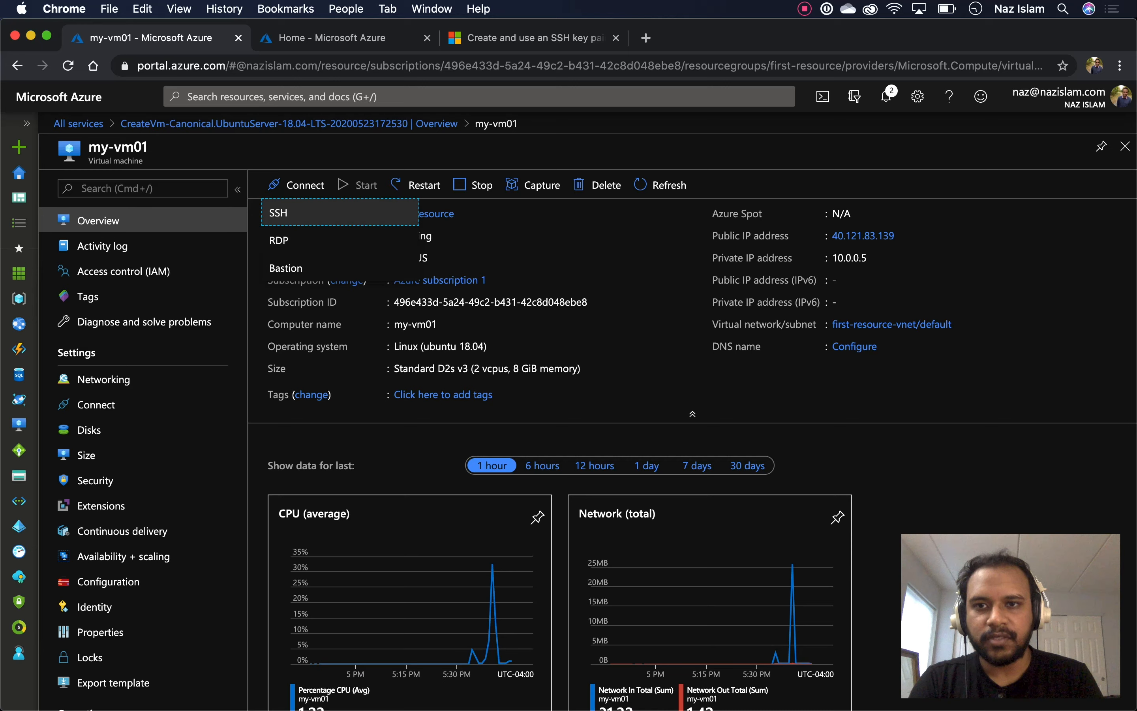
click(282, 213)
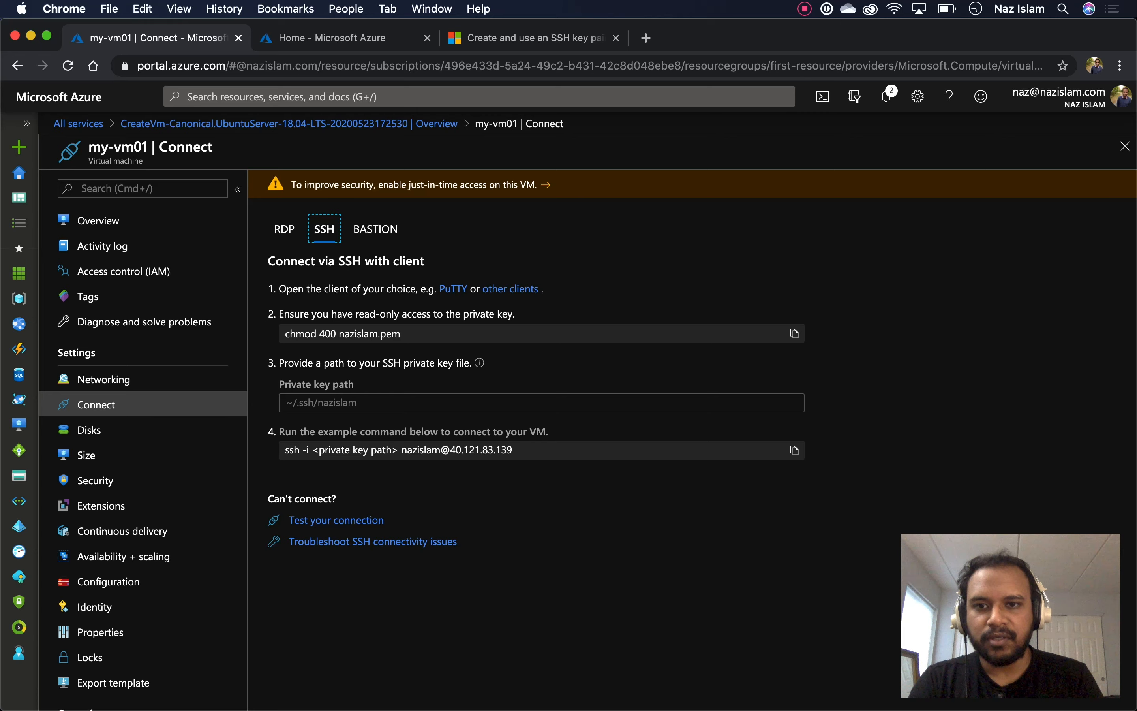
key(super+Tab)
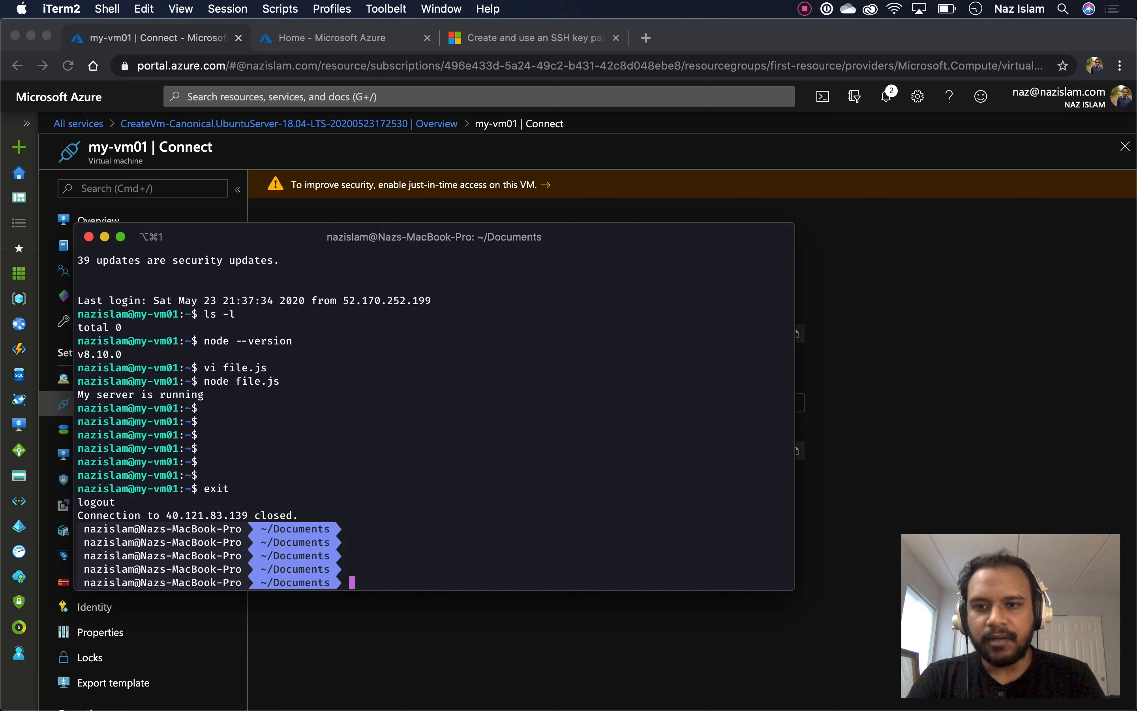
scroll(434, 404, up, 1)
scroll(434, 405, down, 1)
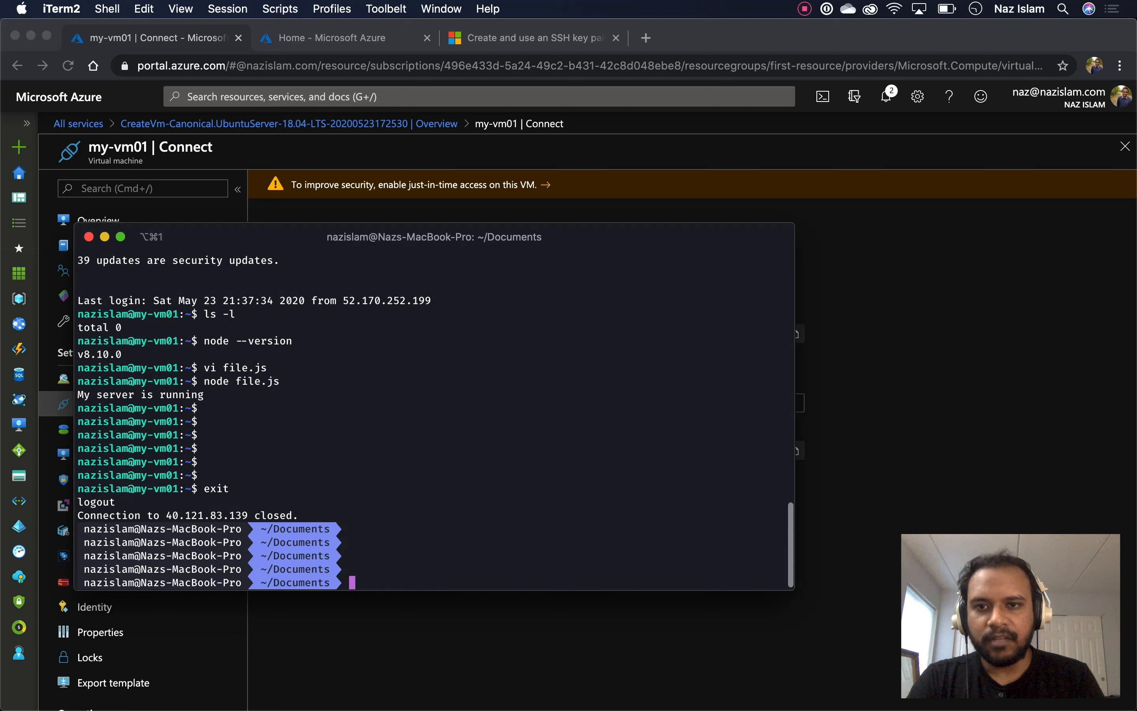